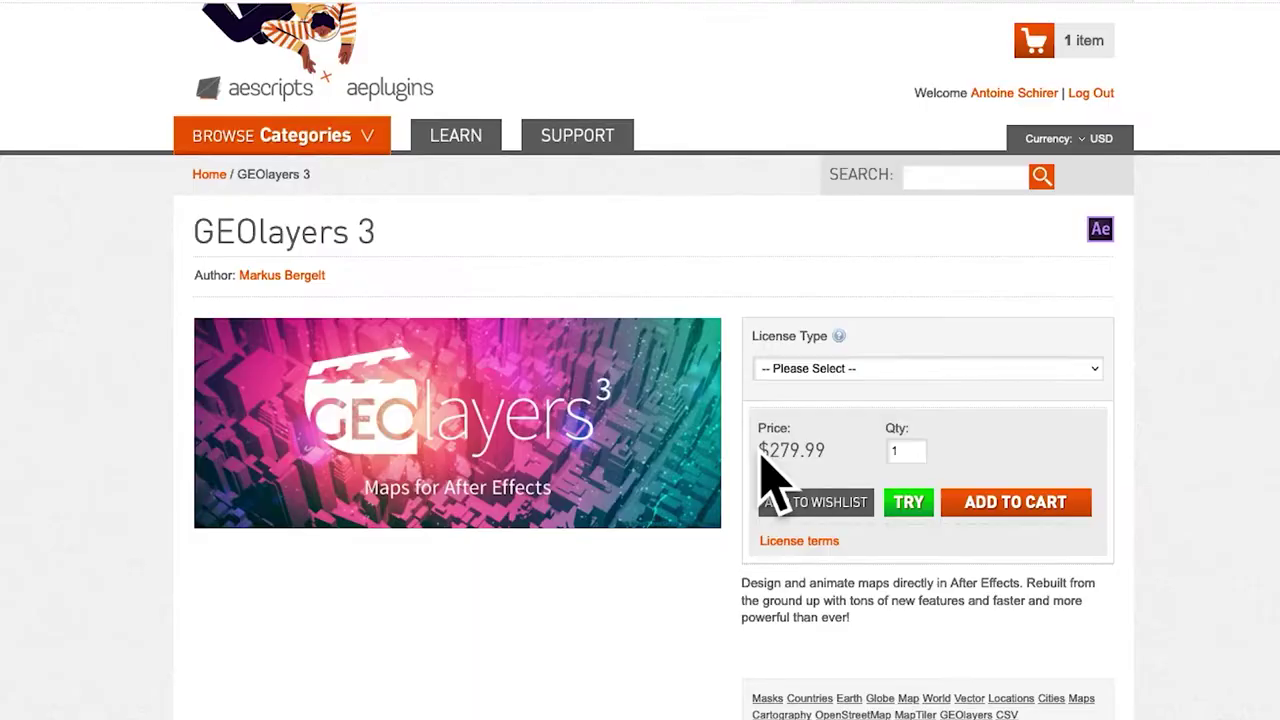
- Review the GEOlayers 3 price and the available license types on its product page
drag(759, 445, 837, 486)
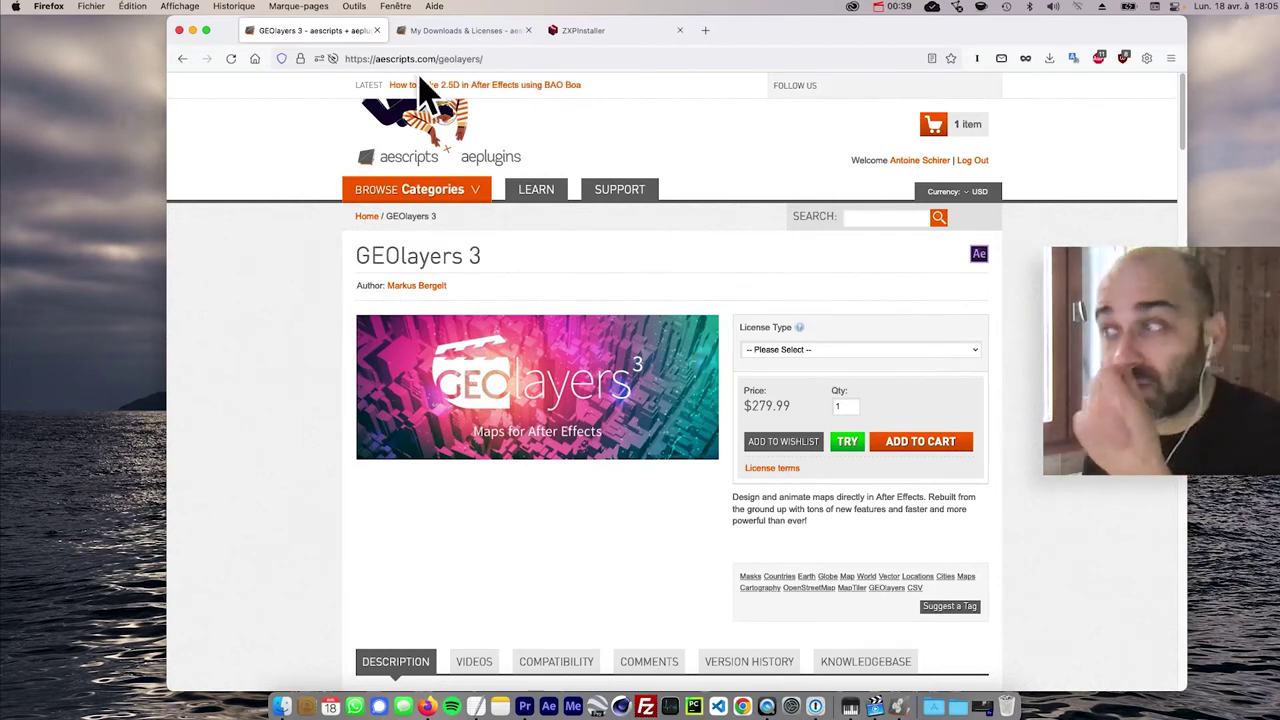
click(745, 352)
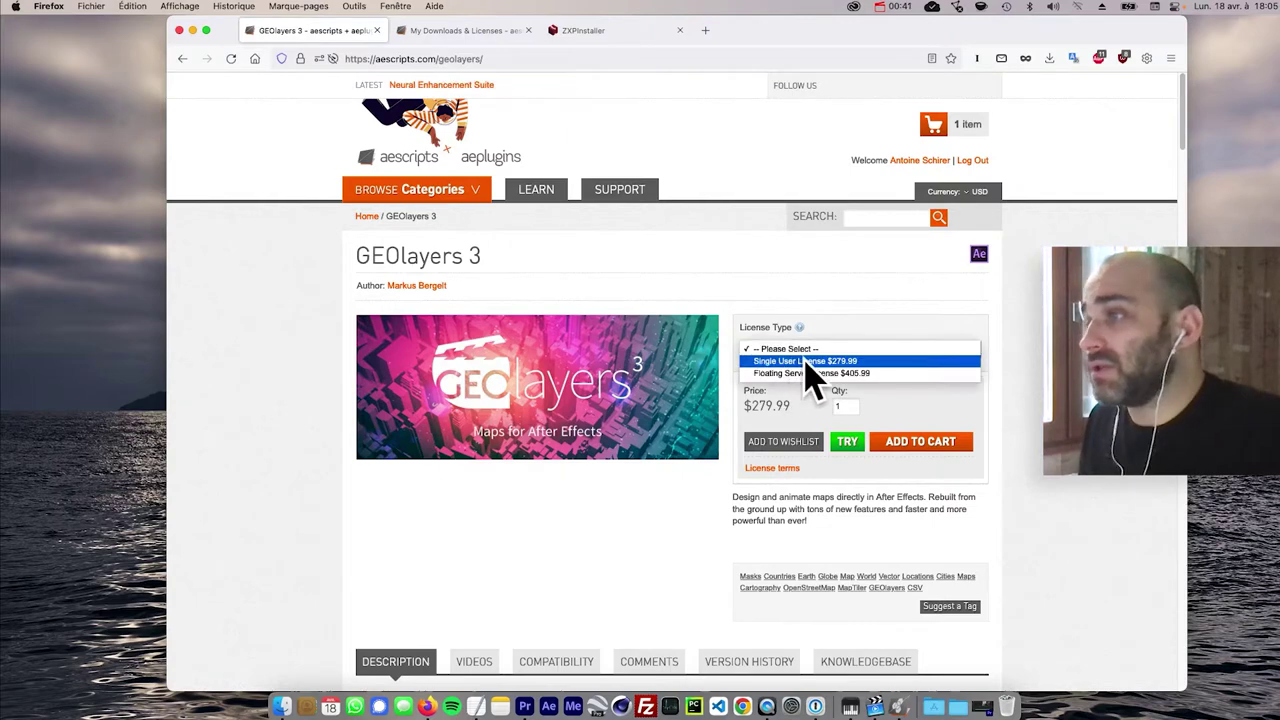
click(700, 378)
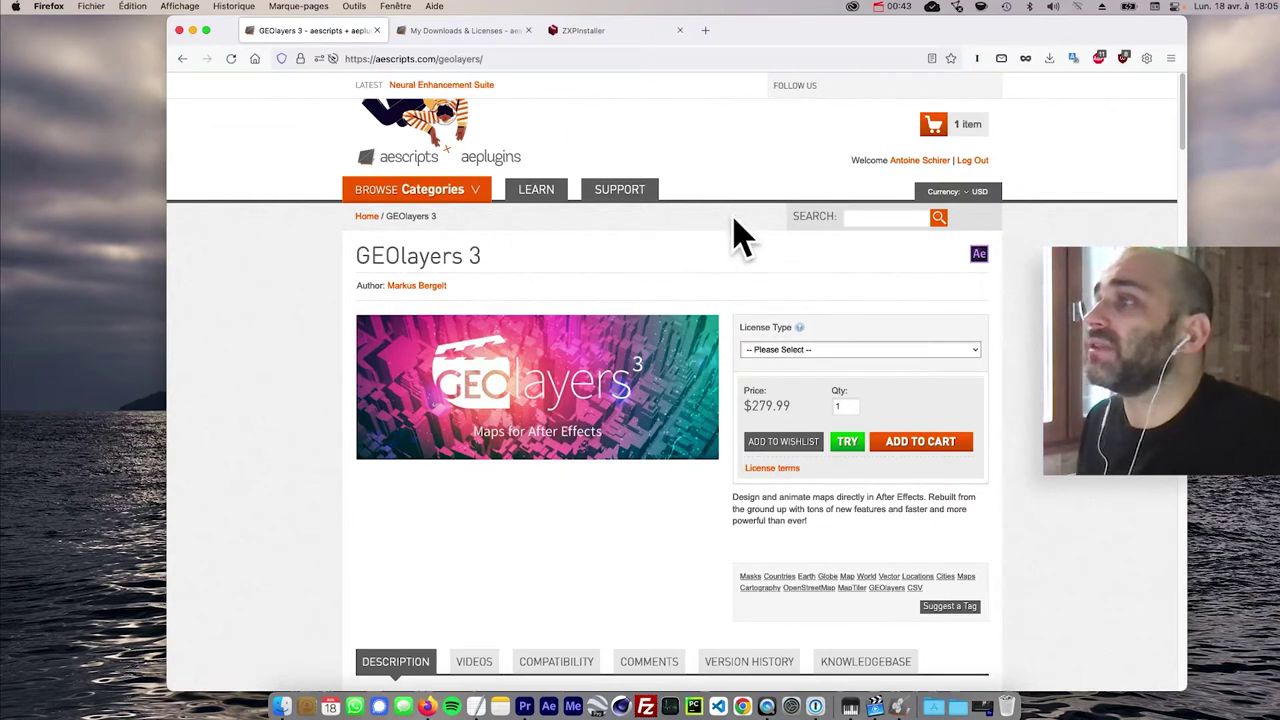
- Download the latest GEOlayers 3 version, 1.4.2, from the account's My Downloads & Licenses page
click(468, 28)
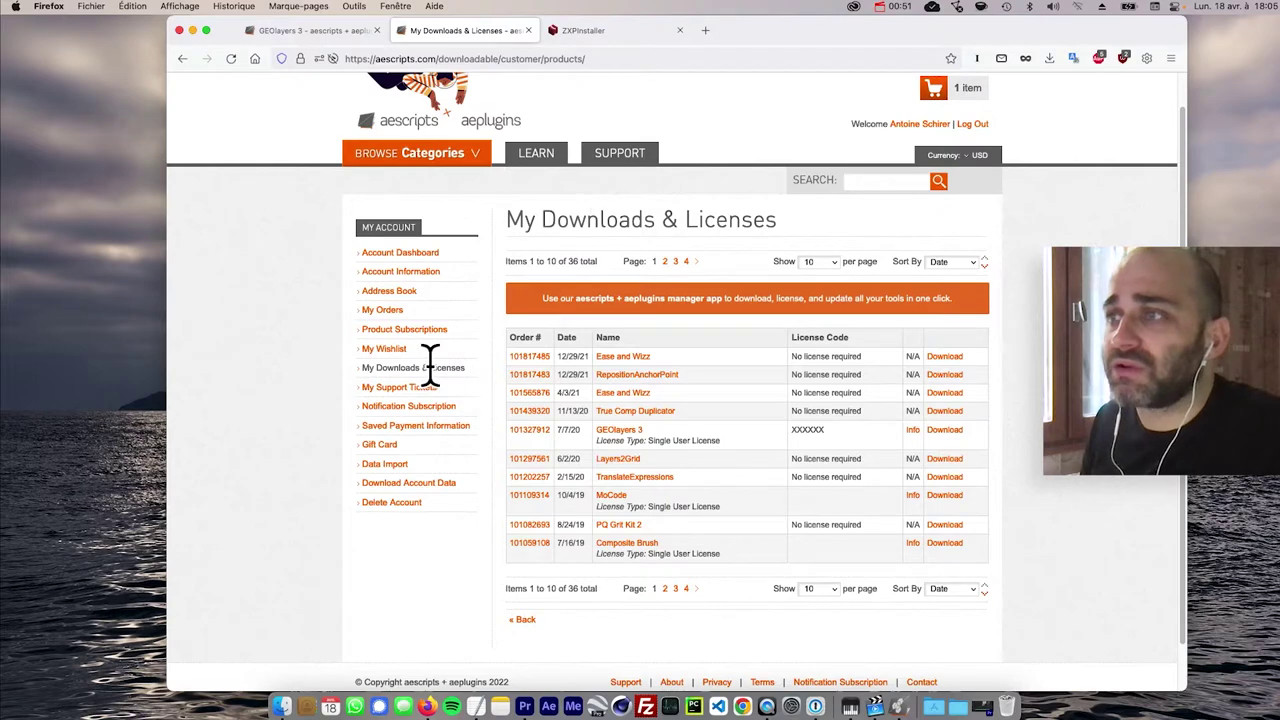
double_click(809, 429)
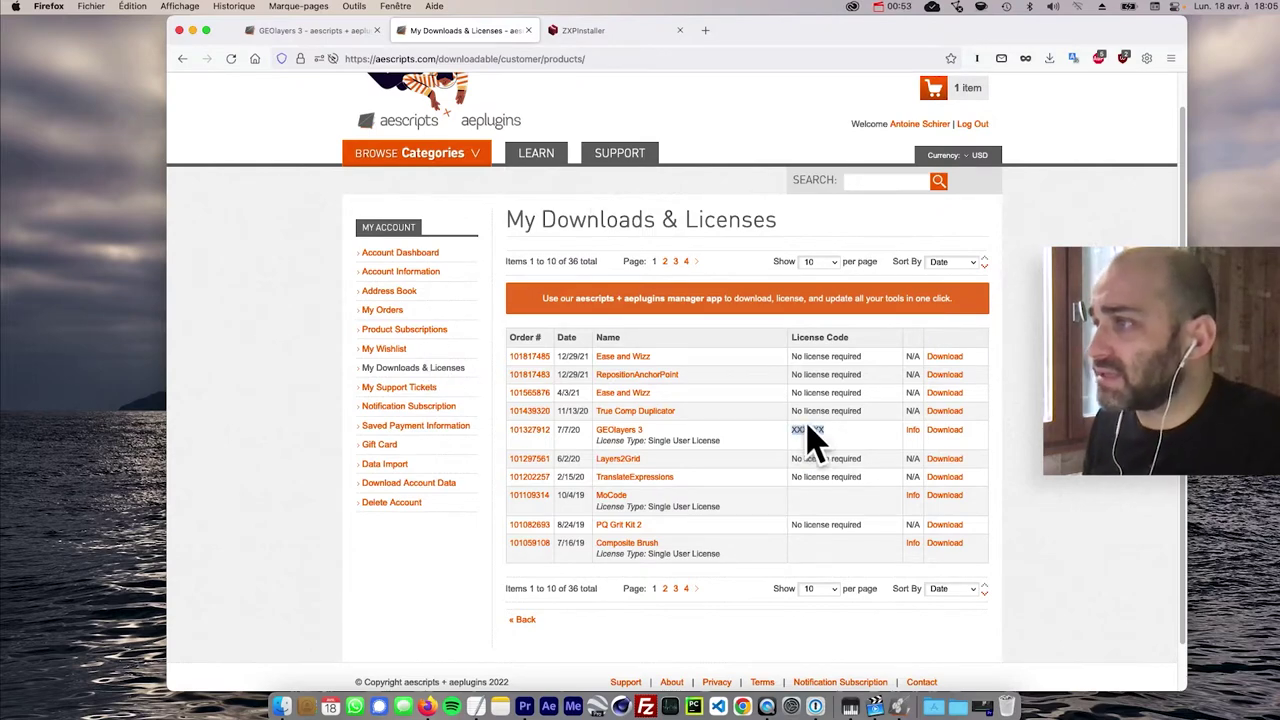
click(942, 432)
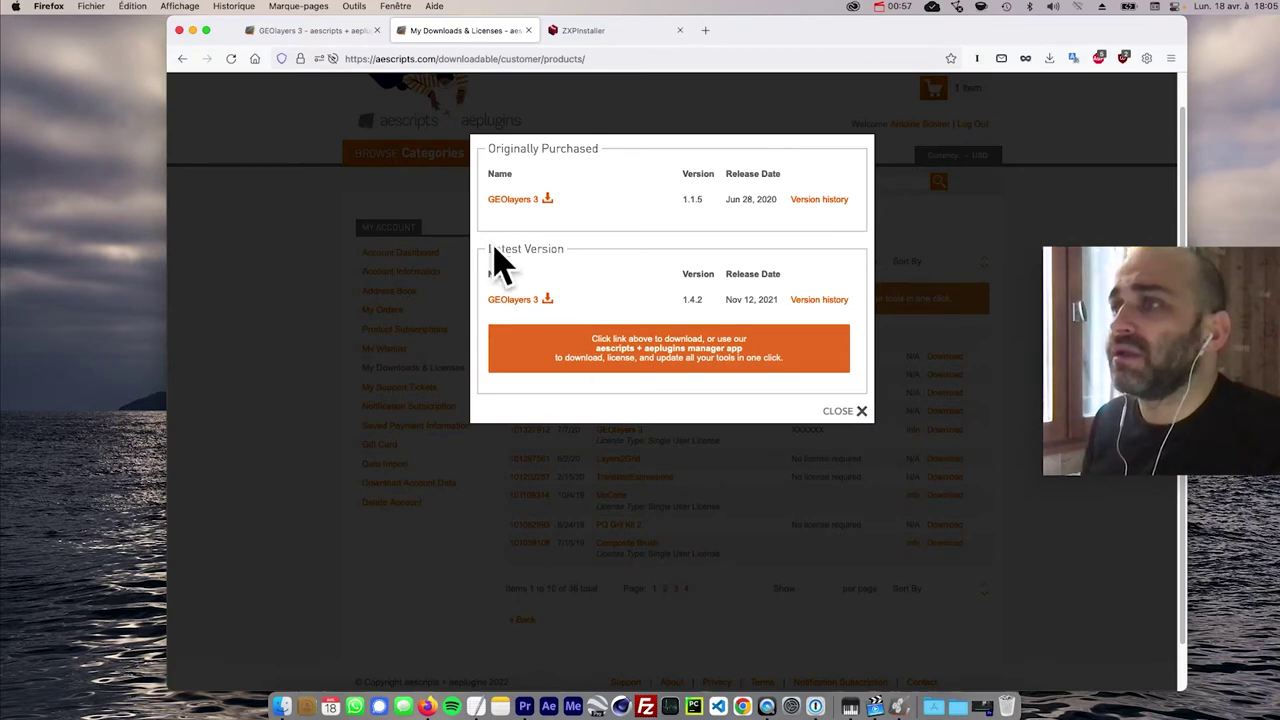
click(514, 299)
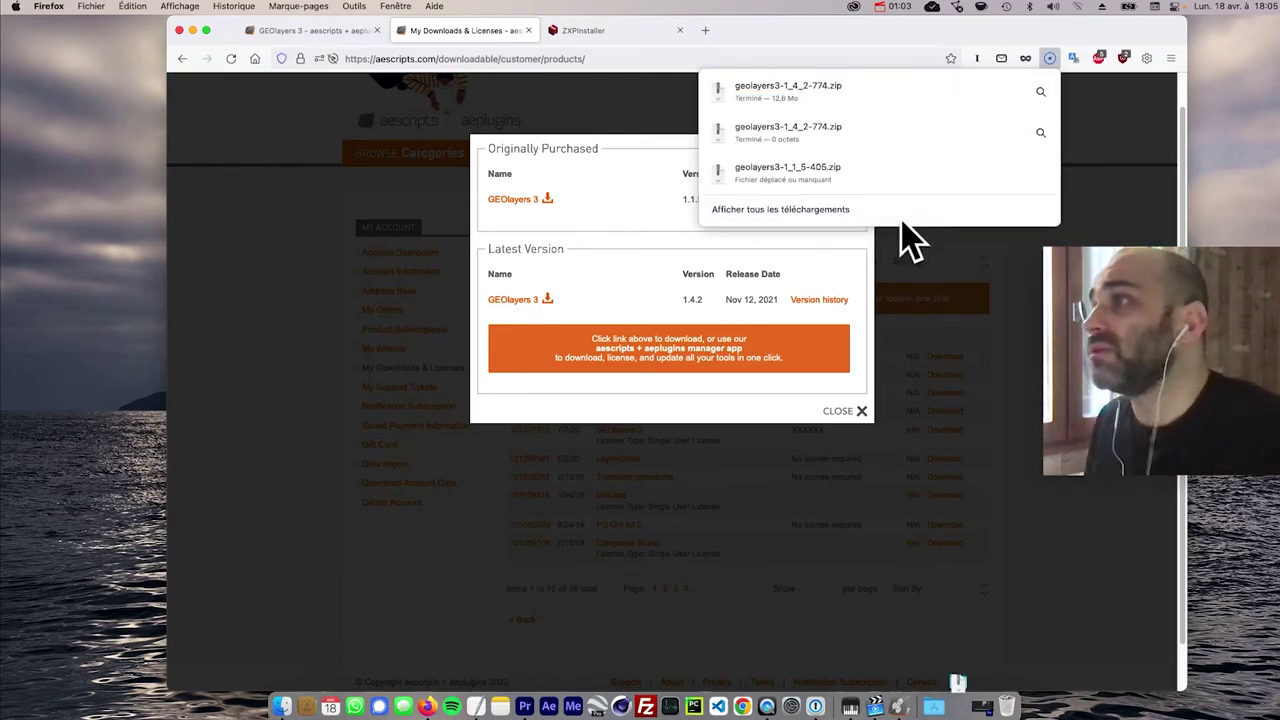
click(688, 278)
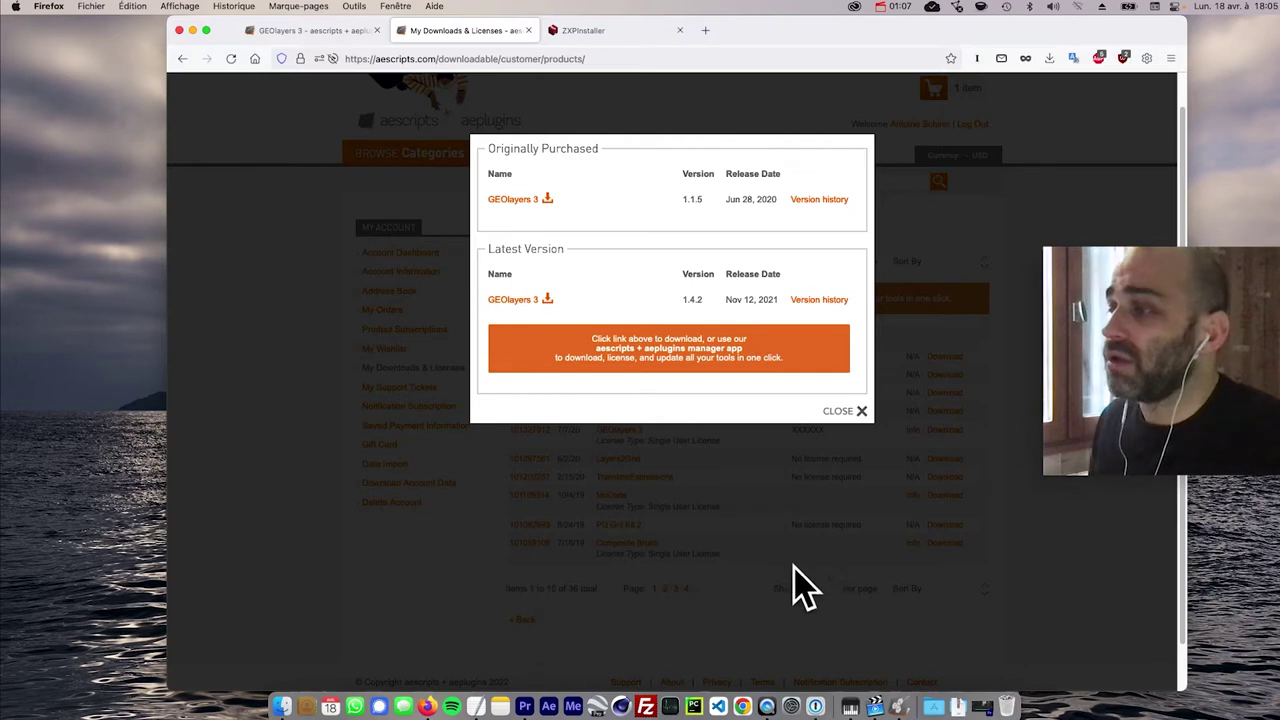
- Open ZXP Installer, check the zxpinstaller.com download page in the browser, and return to the installer
click(903, 698)
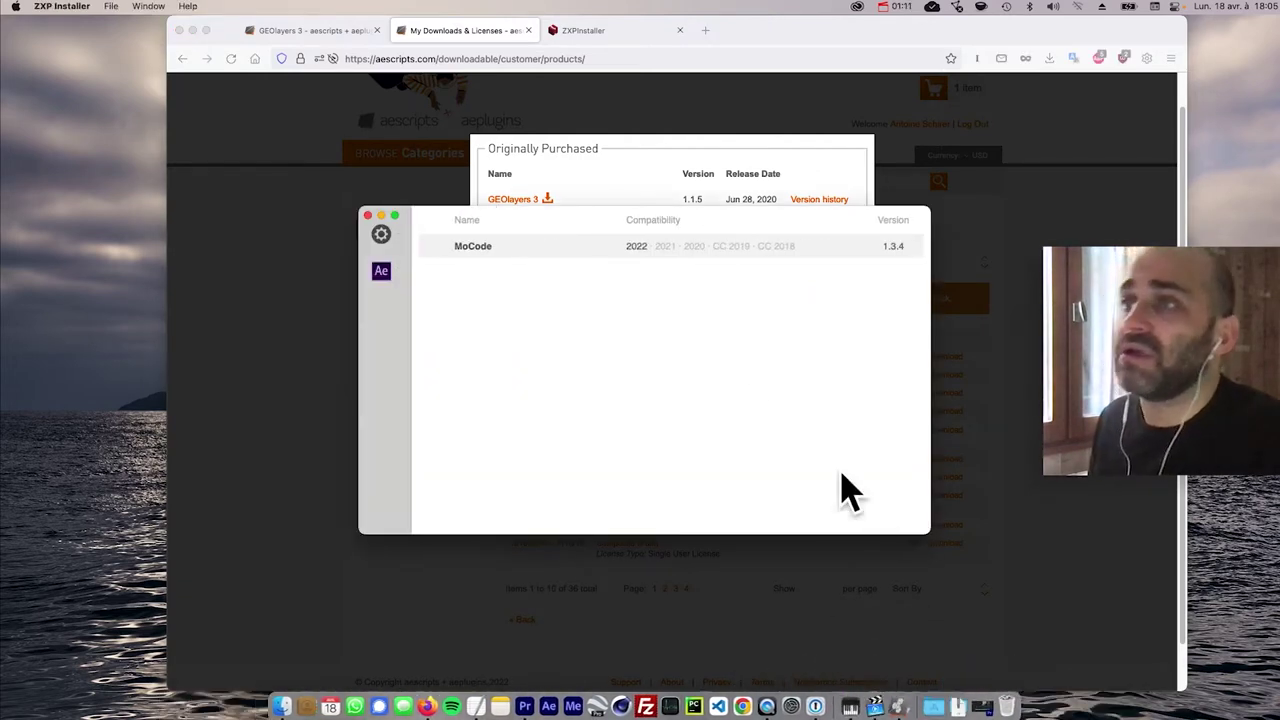
click(617, 31)
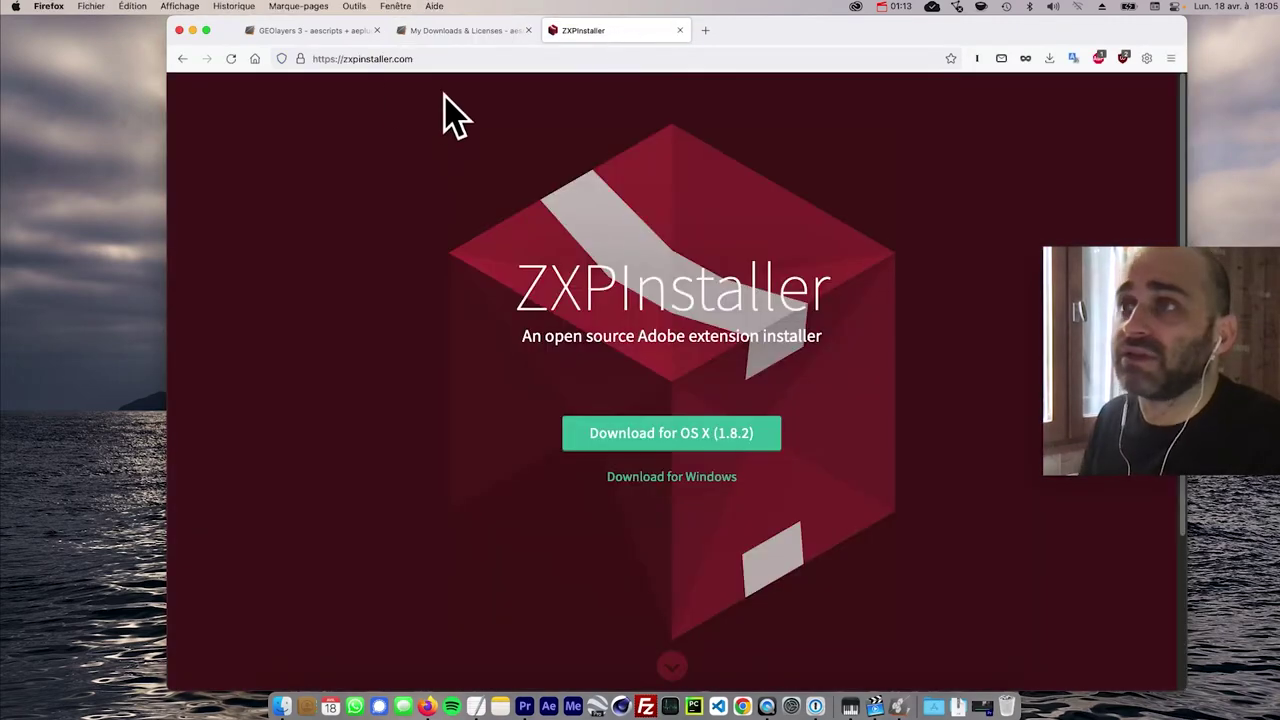
key(super+Tab)
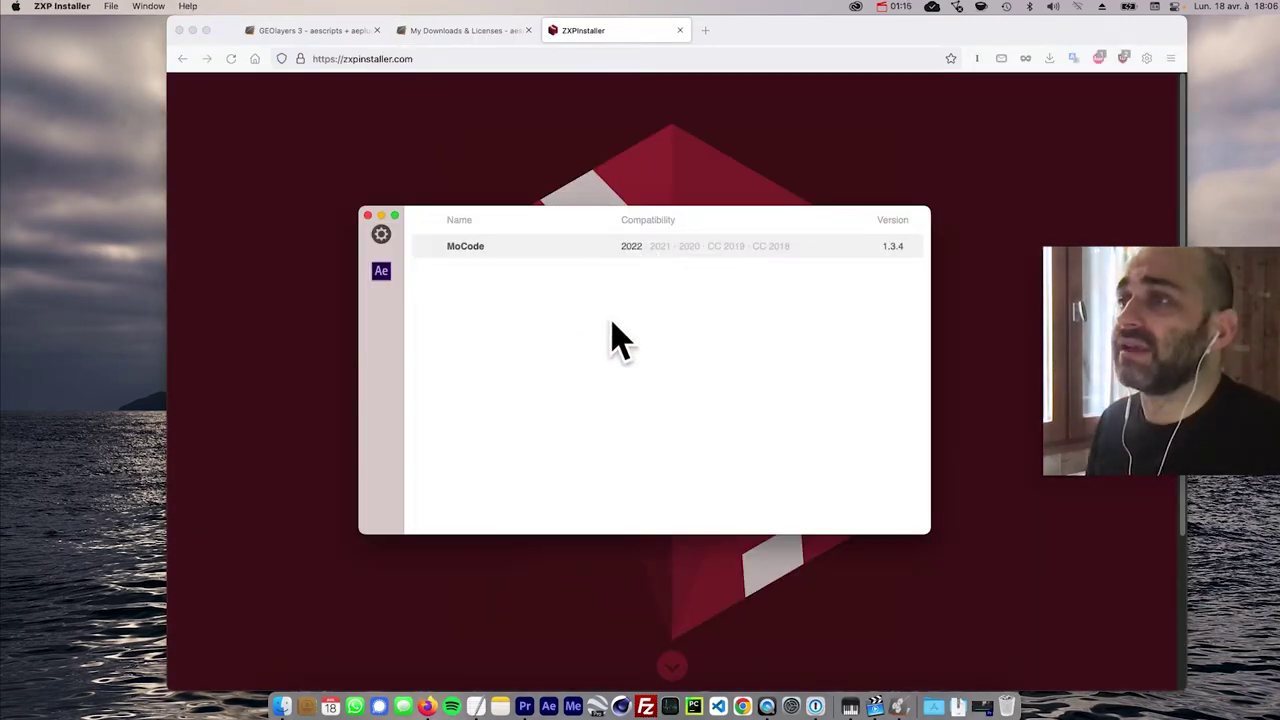
- Extract geolayers3-1_4_2-774.zip in Finder and install GEOlayers3 1_4_2_build774.zxp with ZXP Installer
key(super+Tab)
click(562, 378)
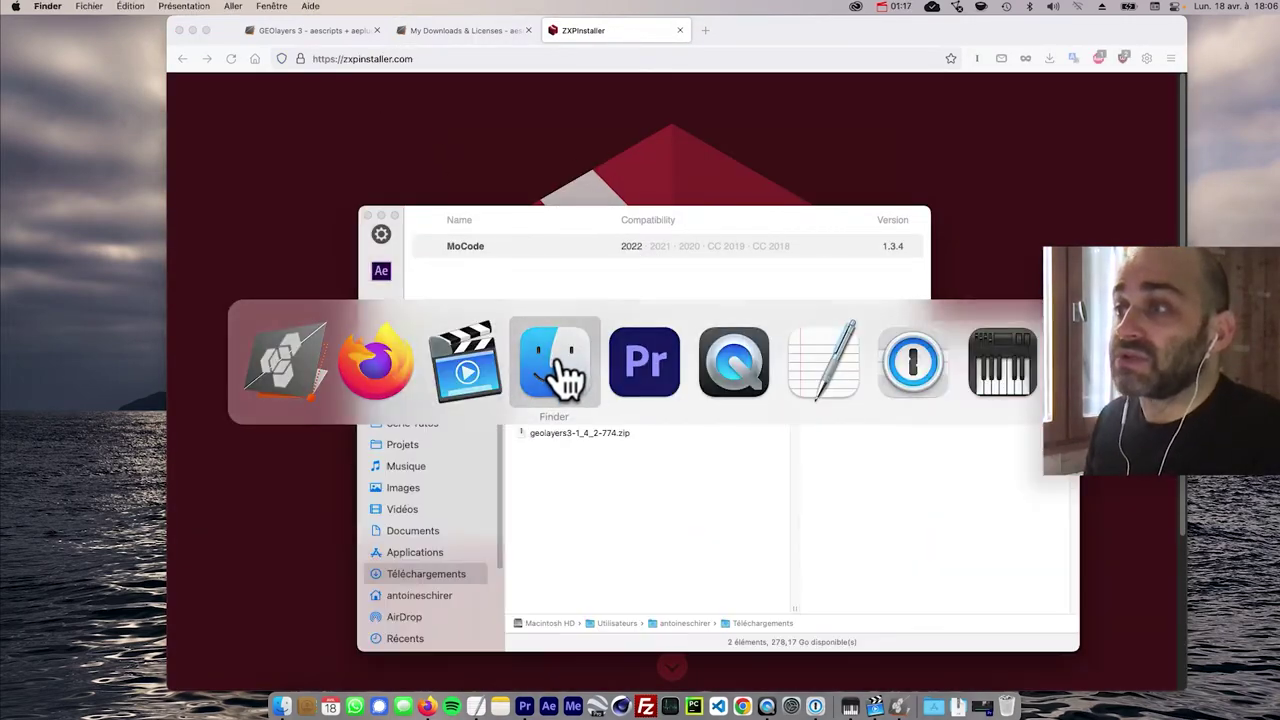
double_click(552, 438)
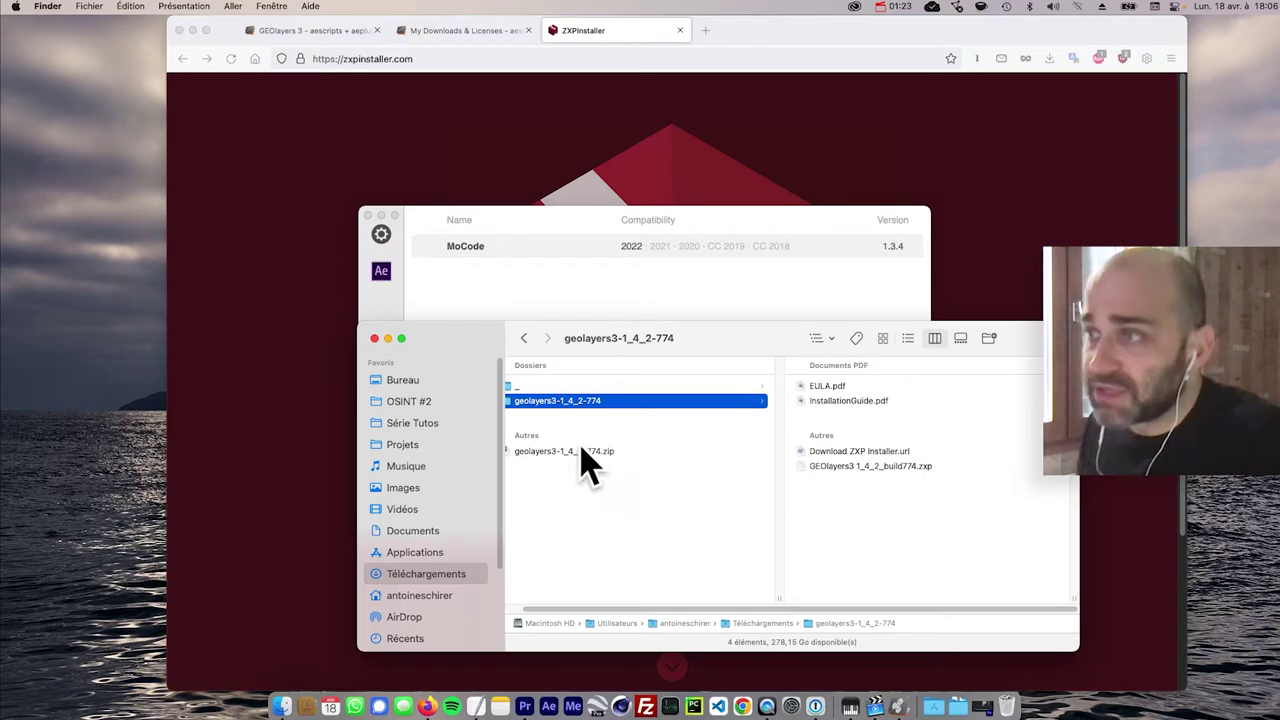
drag(870, 470, 680, 343)
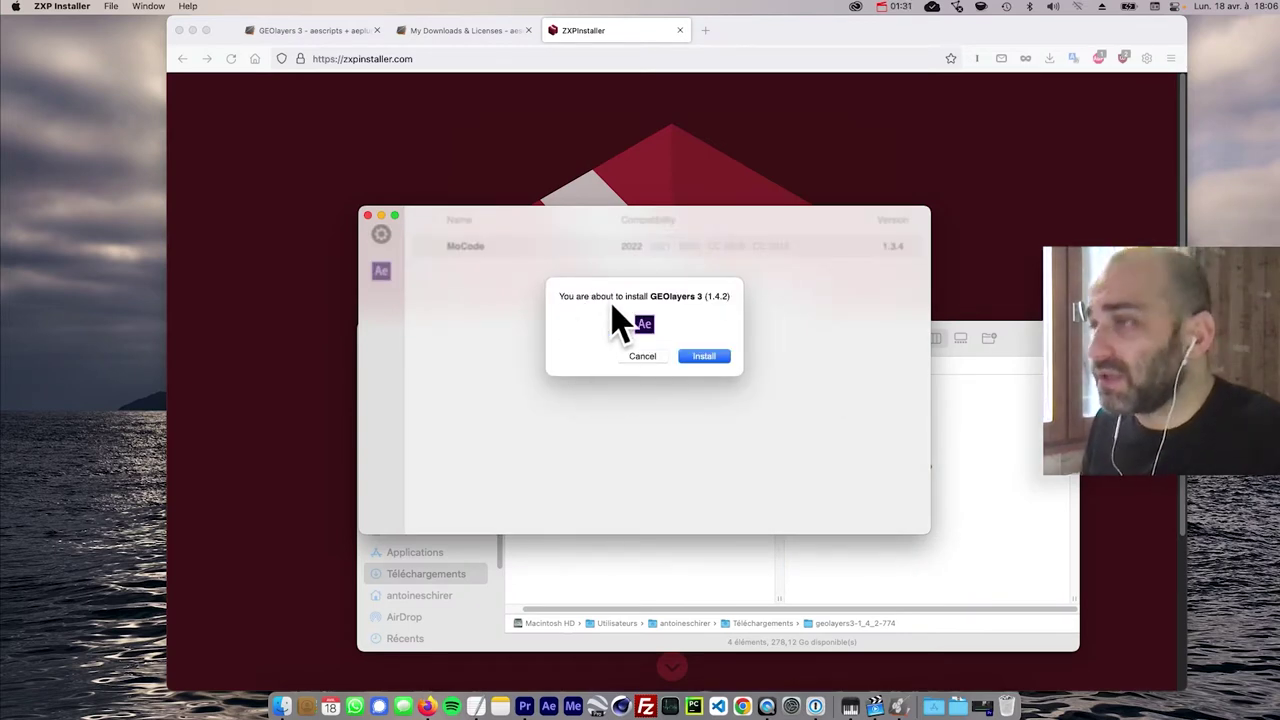
click(703, 356)
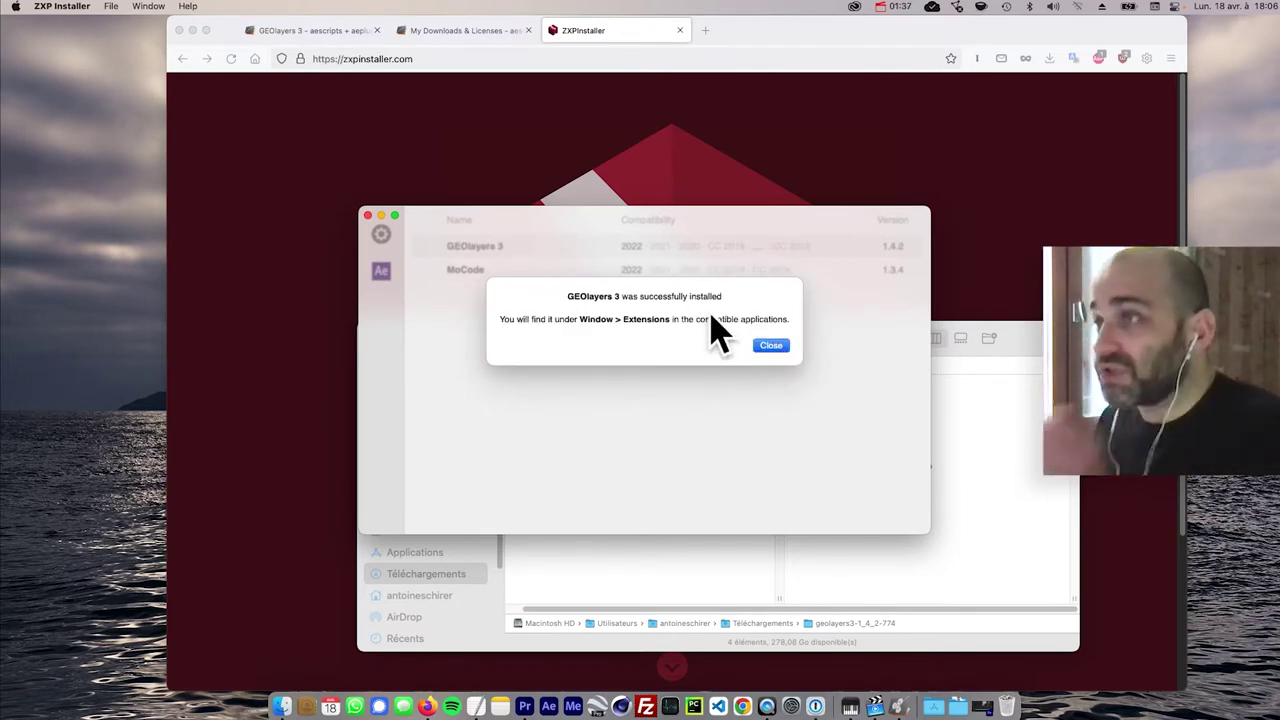
click(770, 346)
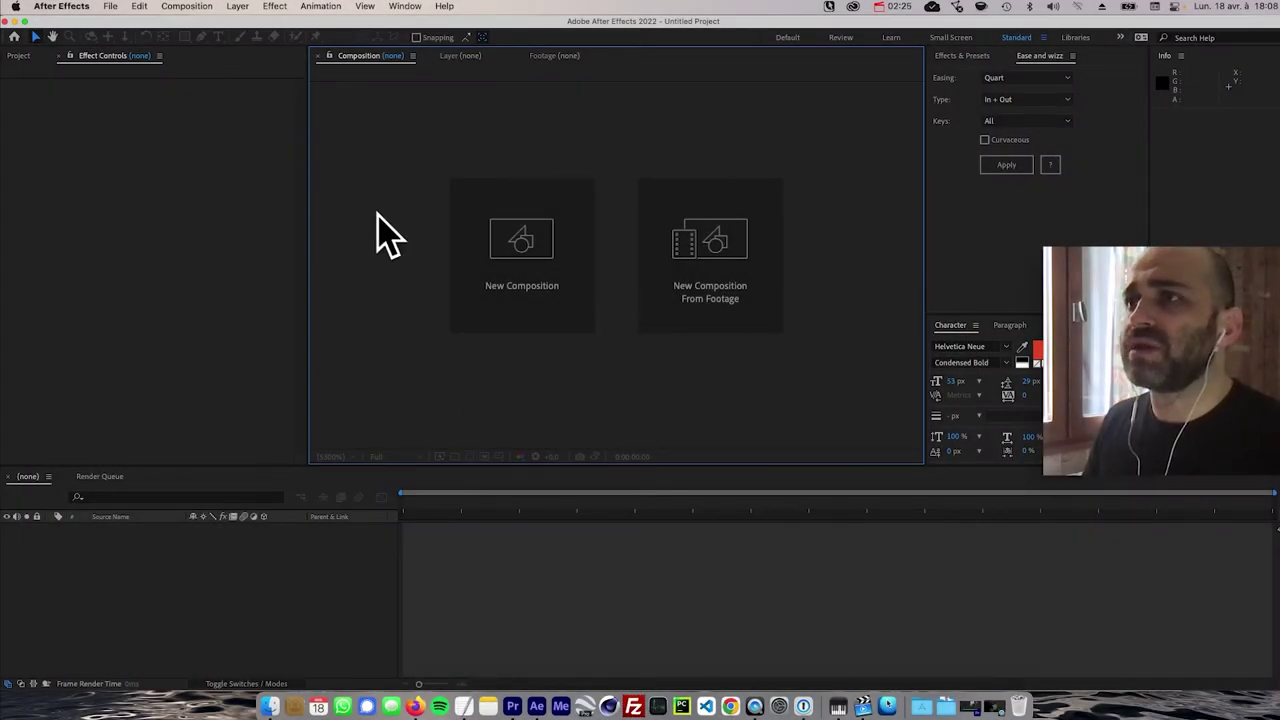
- Open the GEOlayers 3 extension in After Effects and bring up its About & License dialog
click(405, 7)
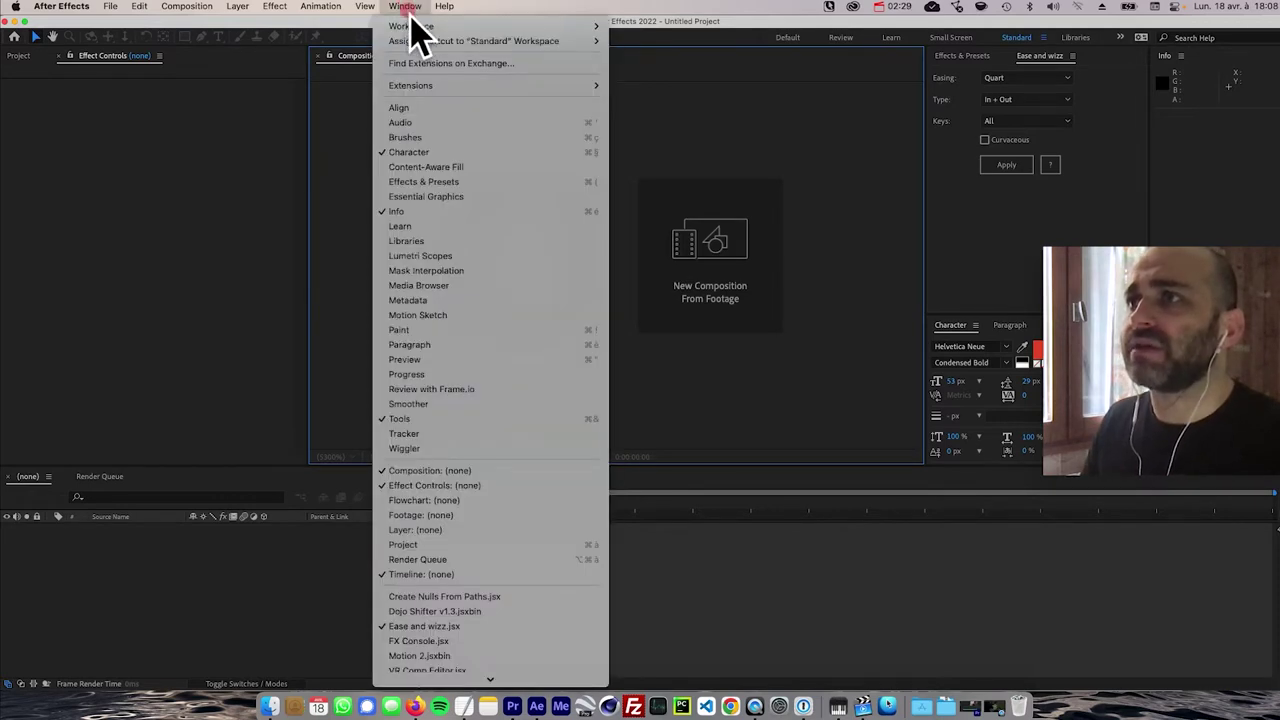
mouse_move(413, 24)
mouse_move(423, 87)
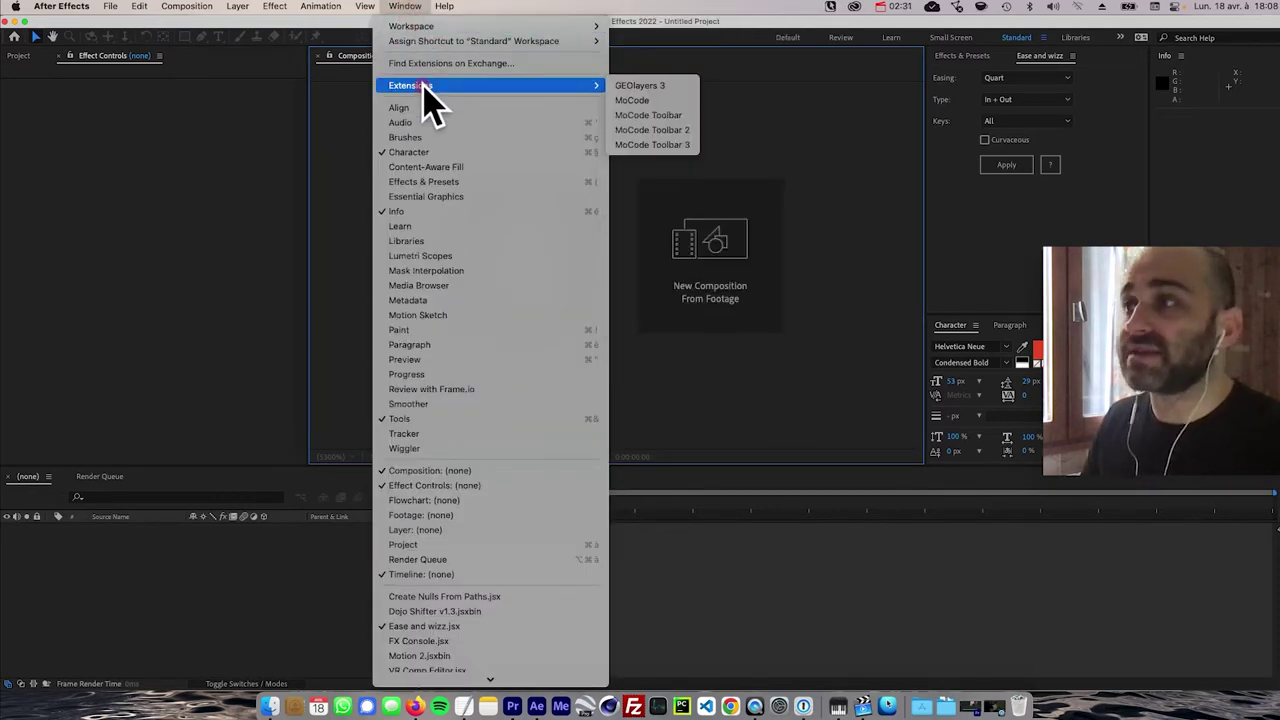
click(677, 86)
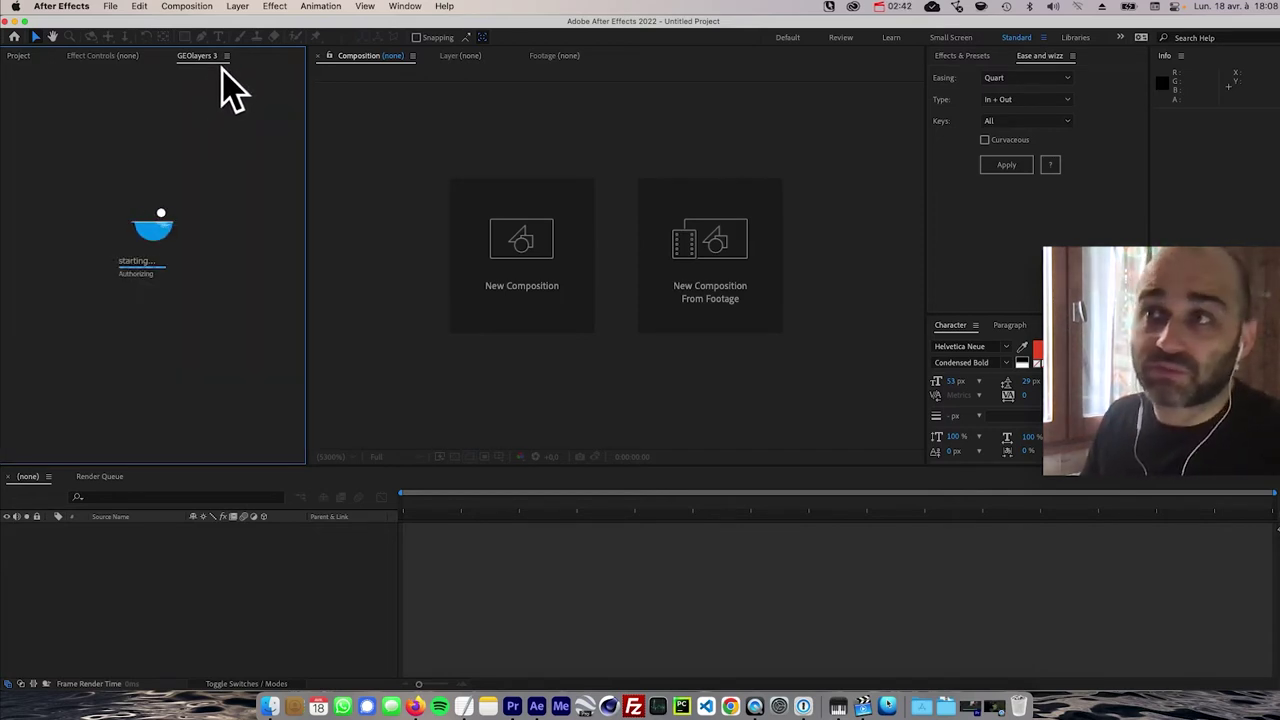
click(225, 56)
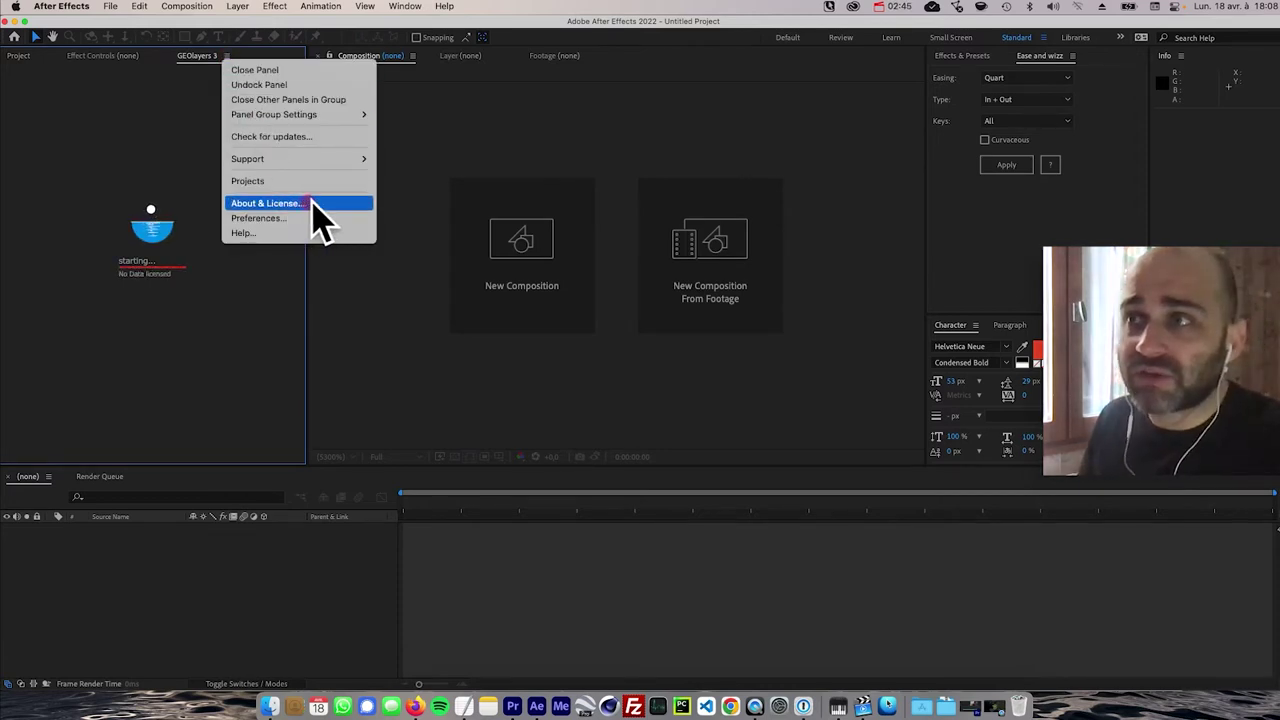
click(349, 203)
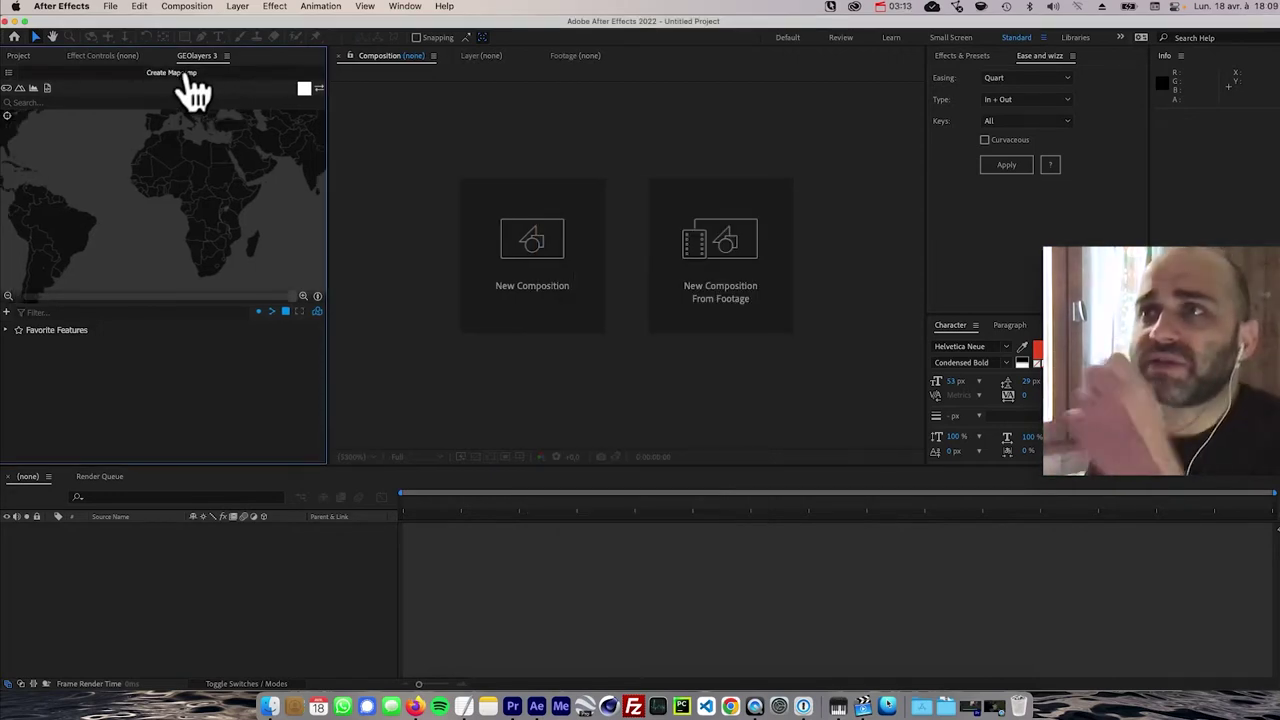
- Start a new GEOlayers mapcomp named Tutorial Comp and continue to the map style selection
click(198, 75)
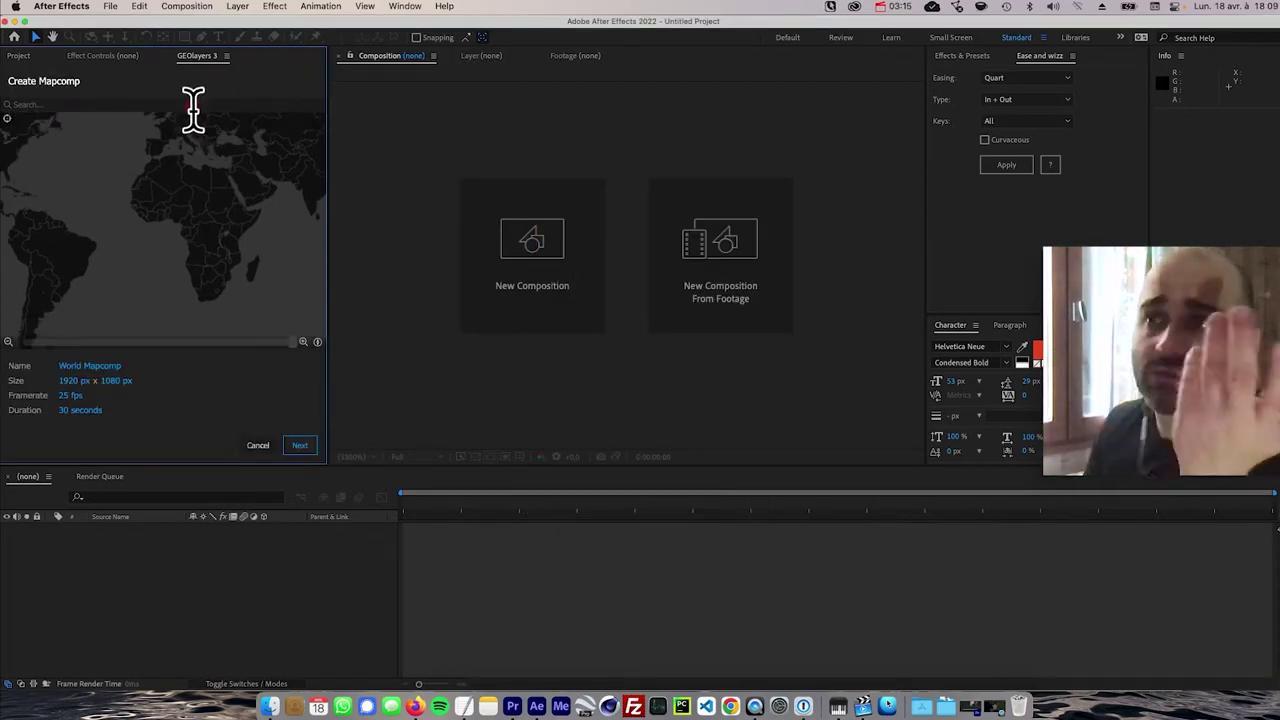
click(84, 366)
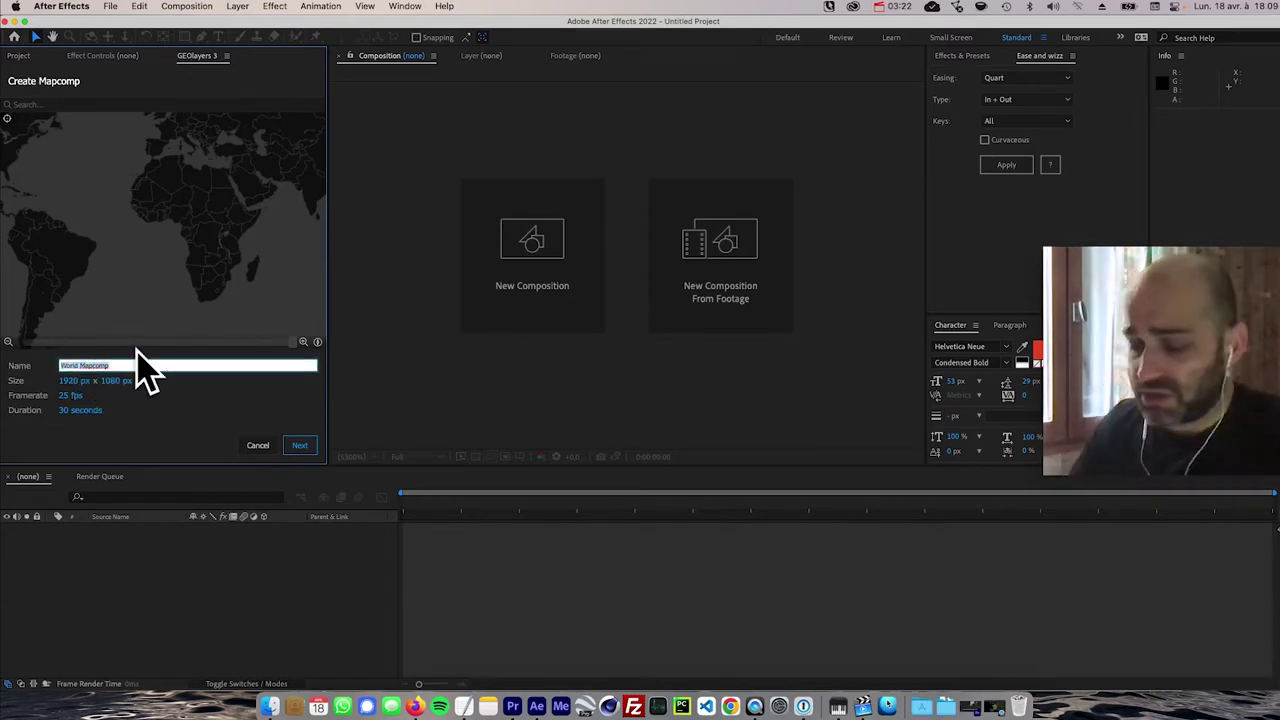
text(Tutorial Comp)
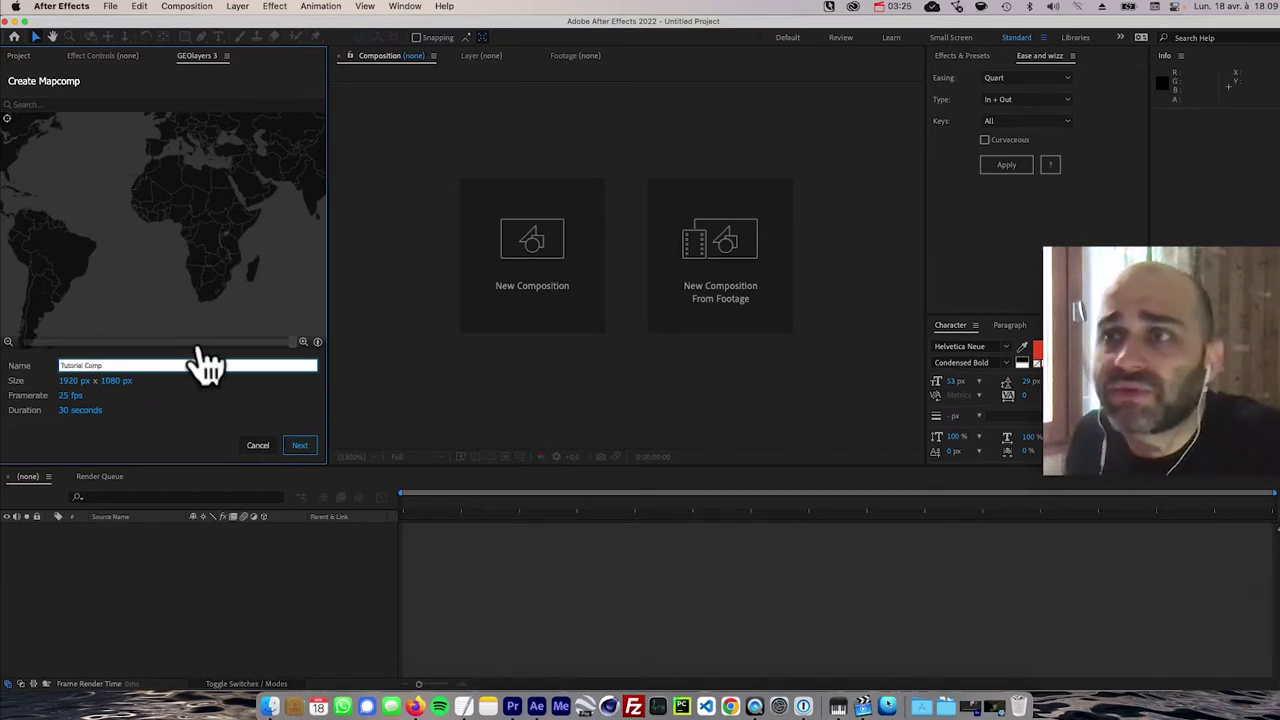
click(300, 445)
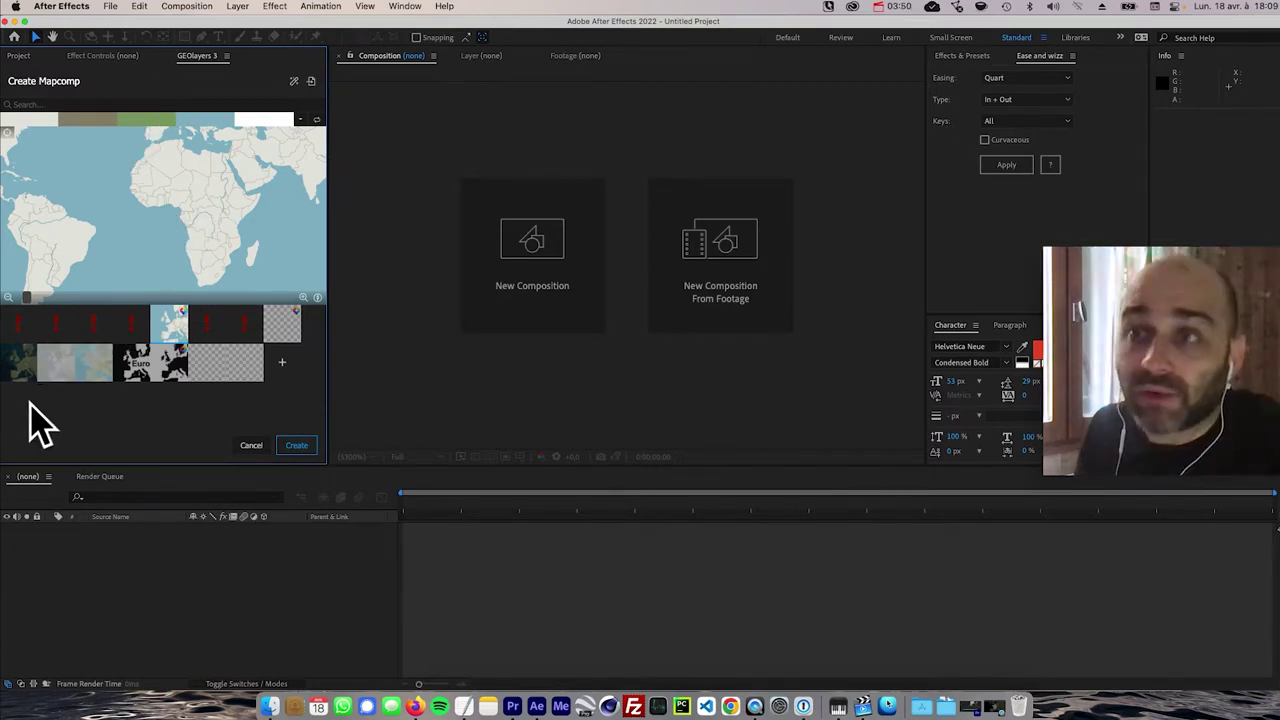
- Choose the satellite imagery map style and create the mapcomp
click(40, 413)
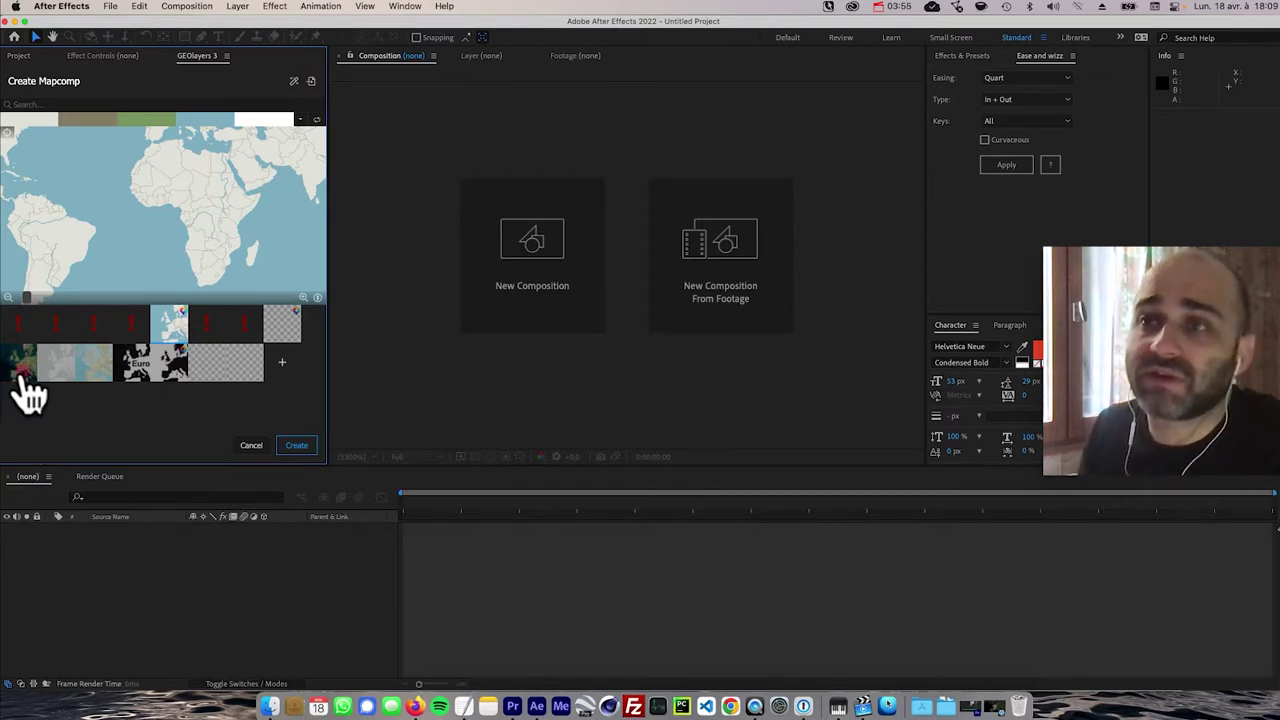
click(20, 377)
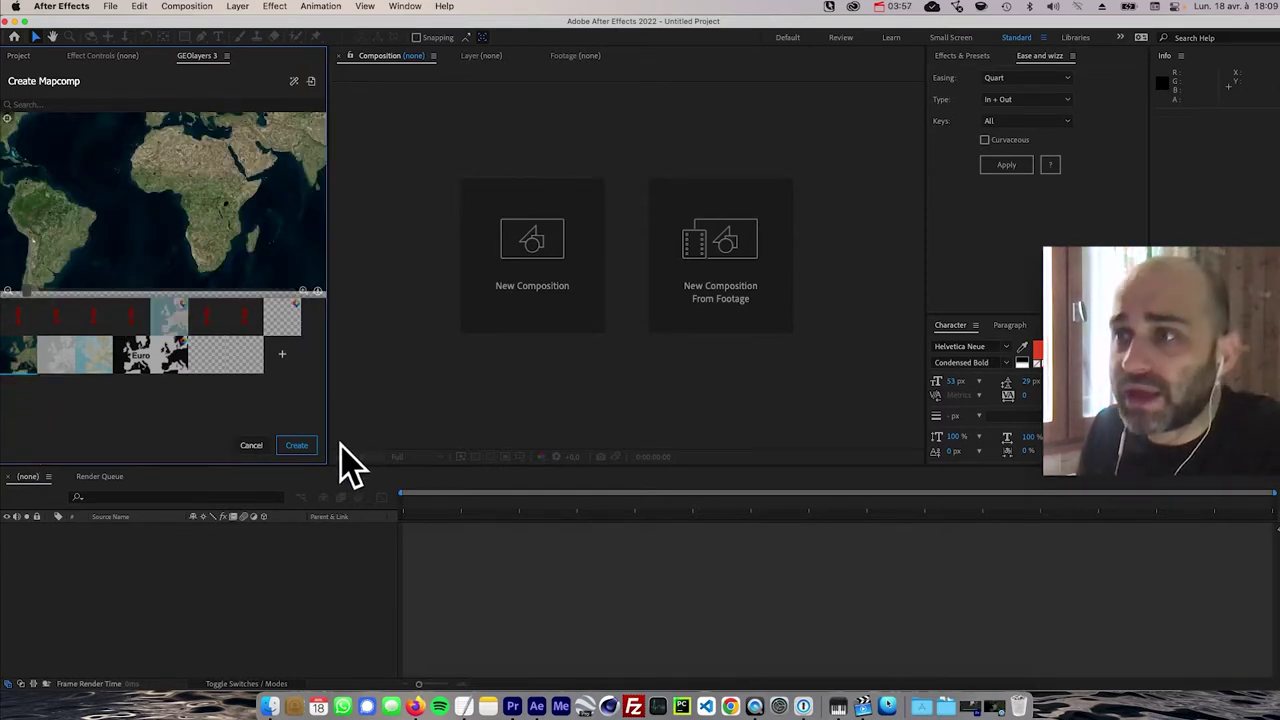
click(297, 446)
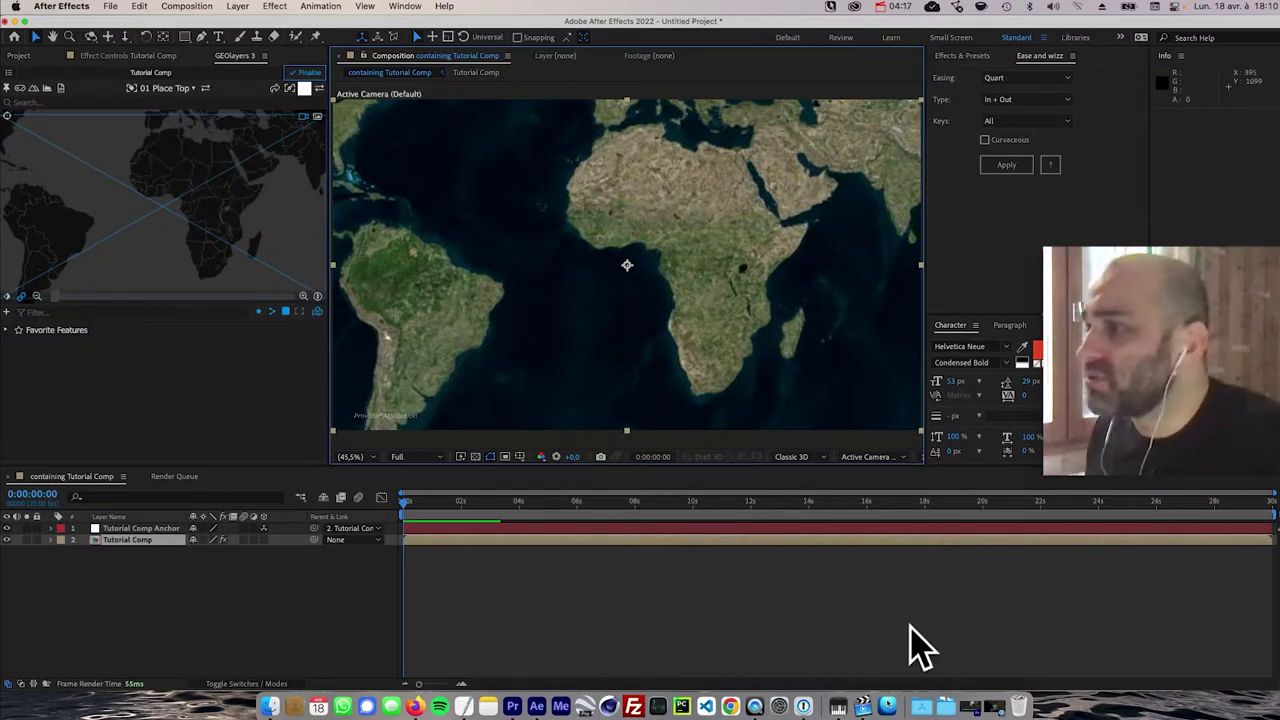
- Switch to QuickTime Player and review the opening of the reference movie TutoOsint-Part2_V01.mov
click(990, 700)
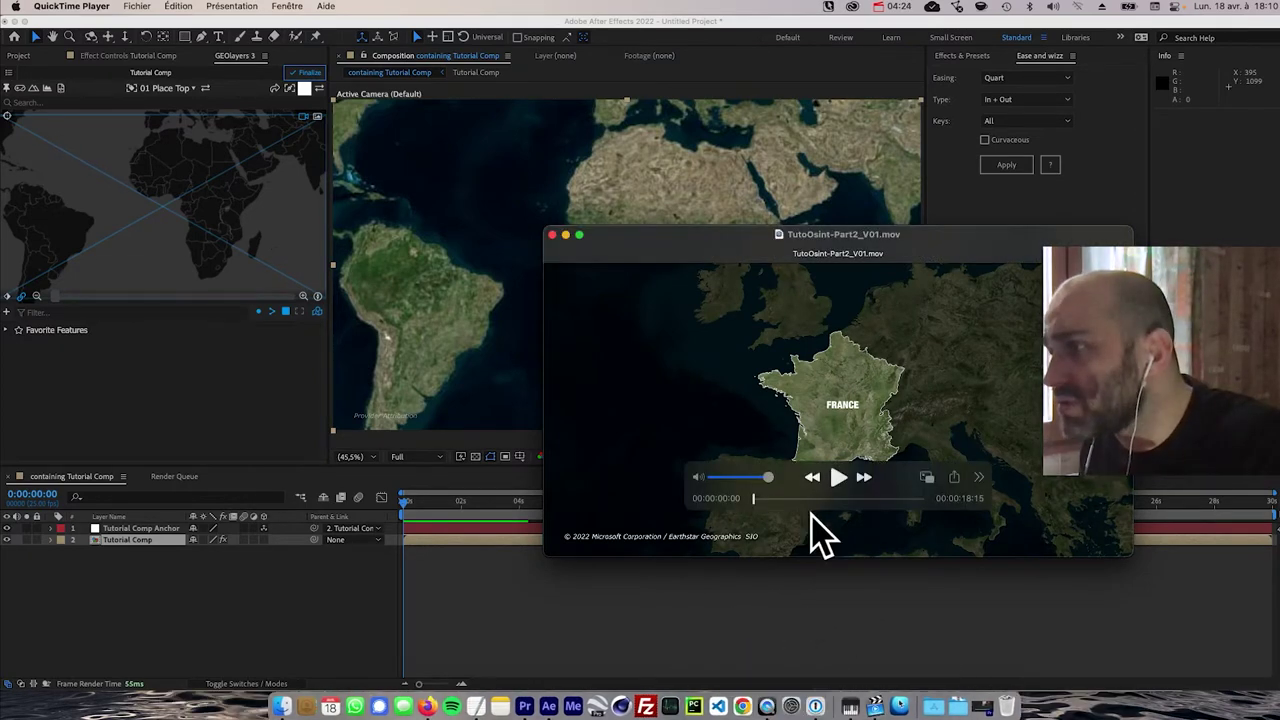
drag(763, 500, 714, 537)
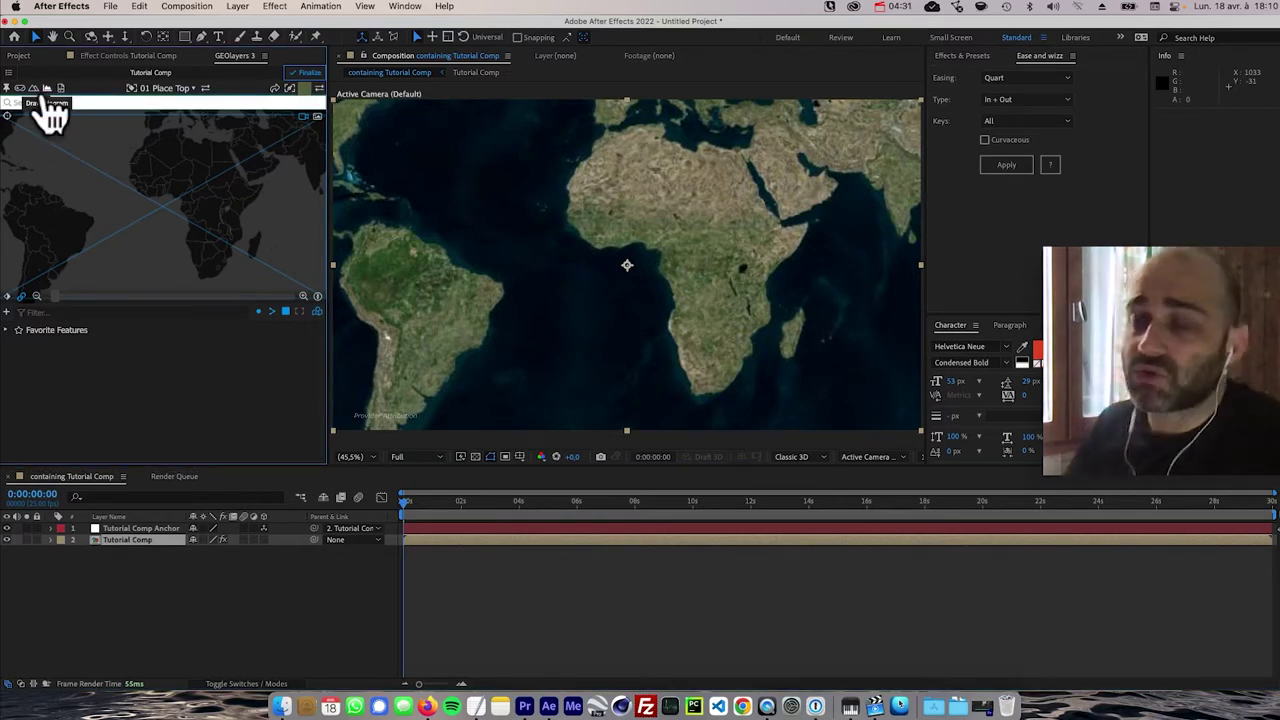
- Search GEOlayers for france, preview its country and States & Provinces features on the map, and clear the search
text(france)
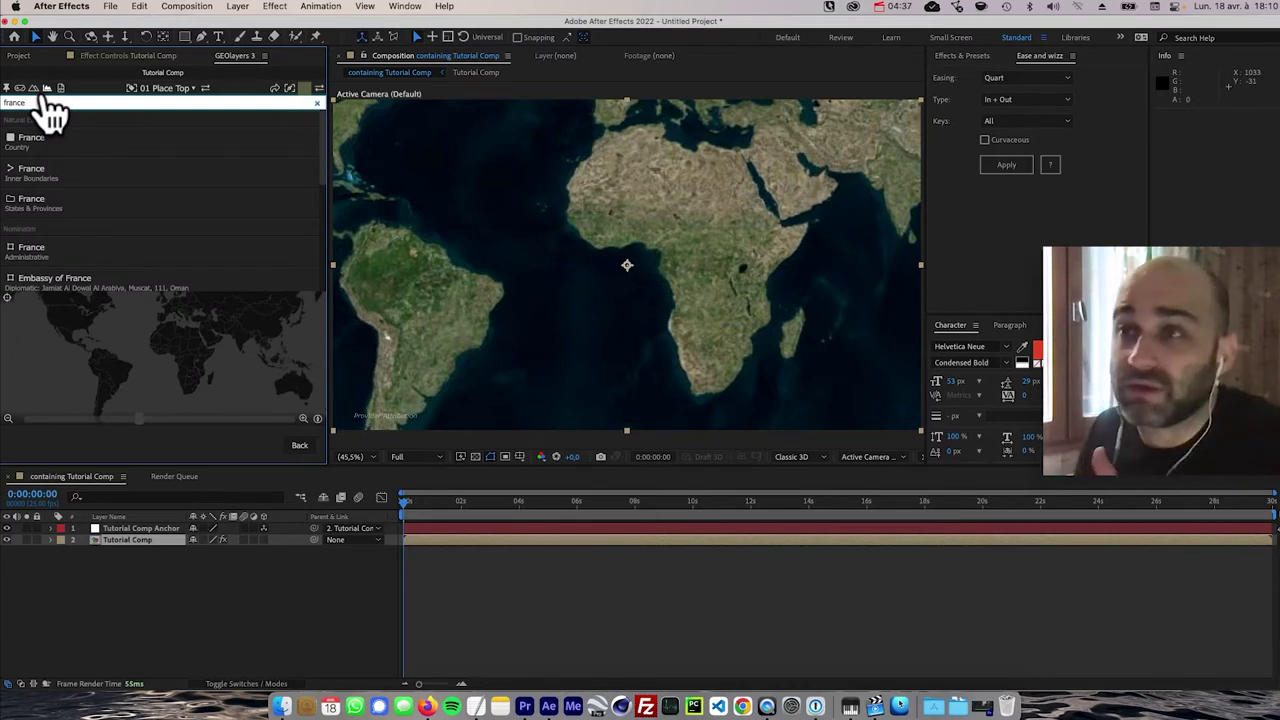
mouse_move(88, 190)
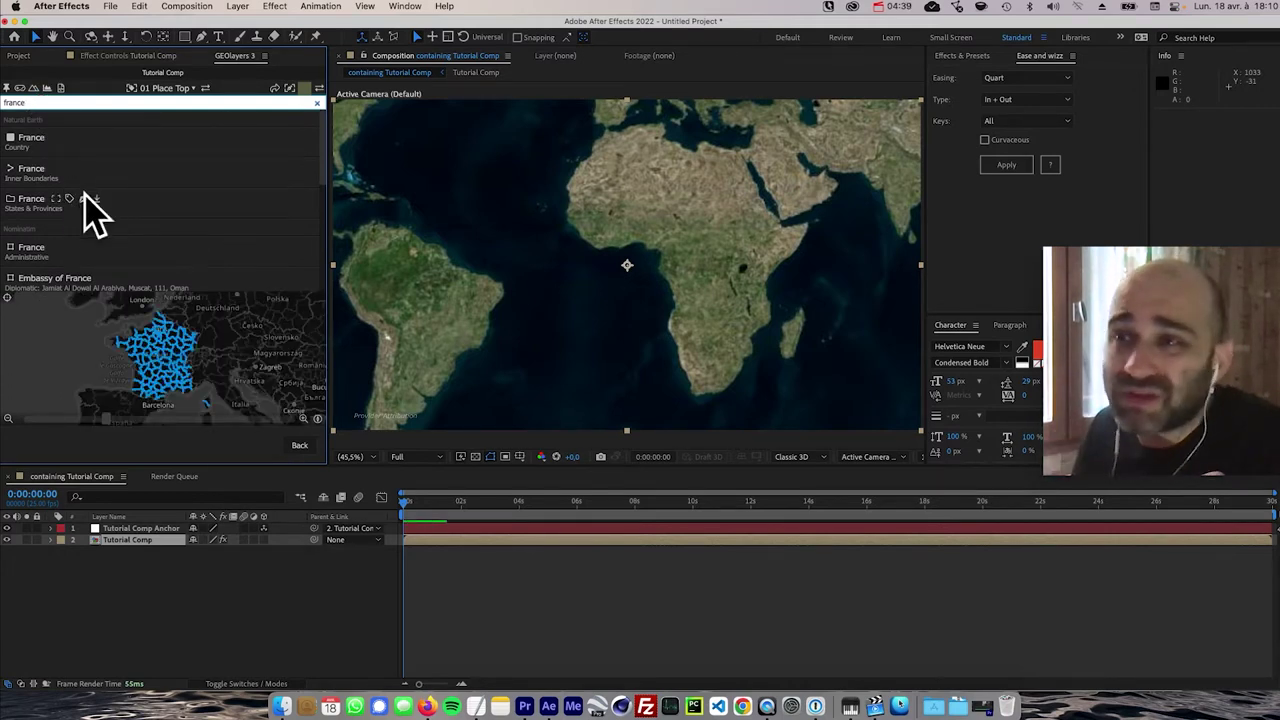
mouse_move(58, 148)
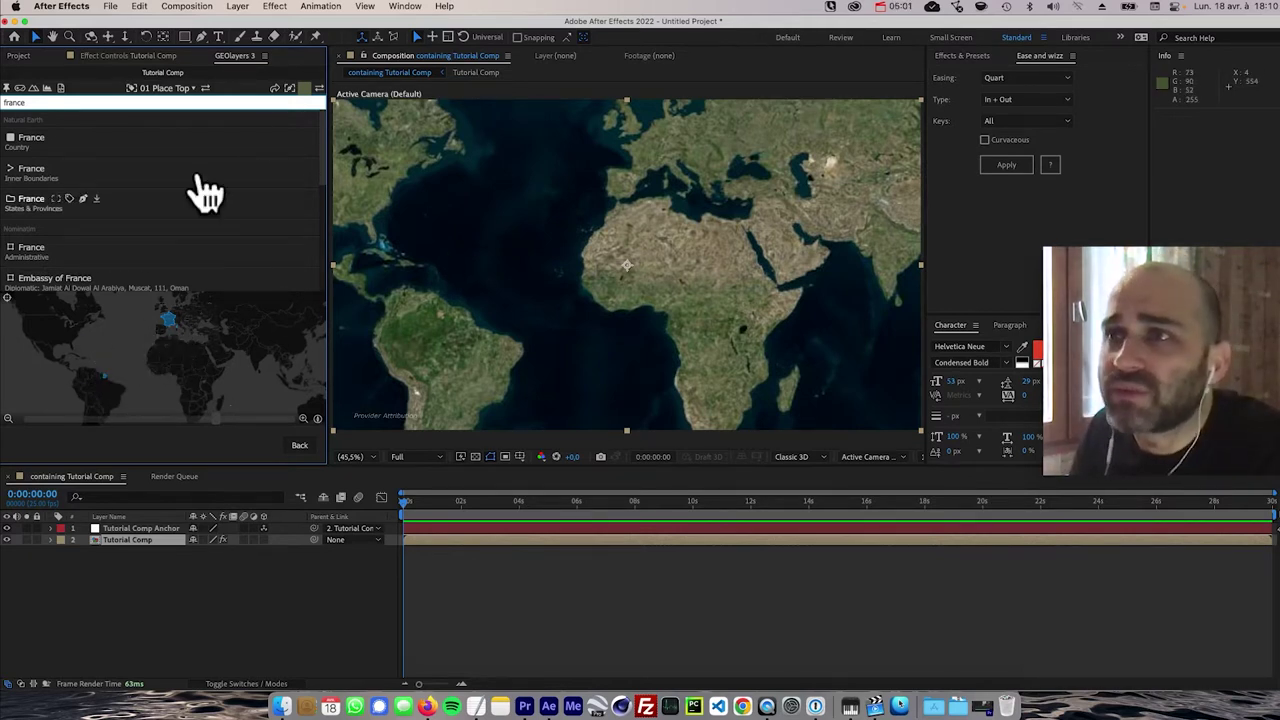
click(317, 103)
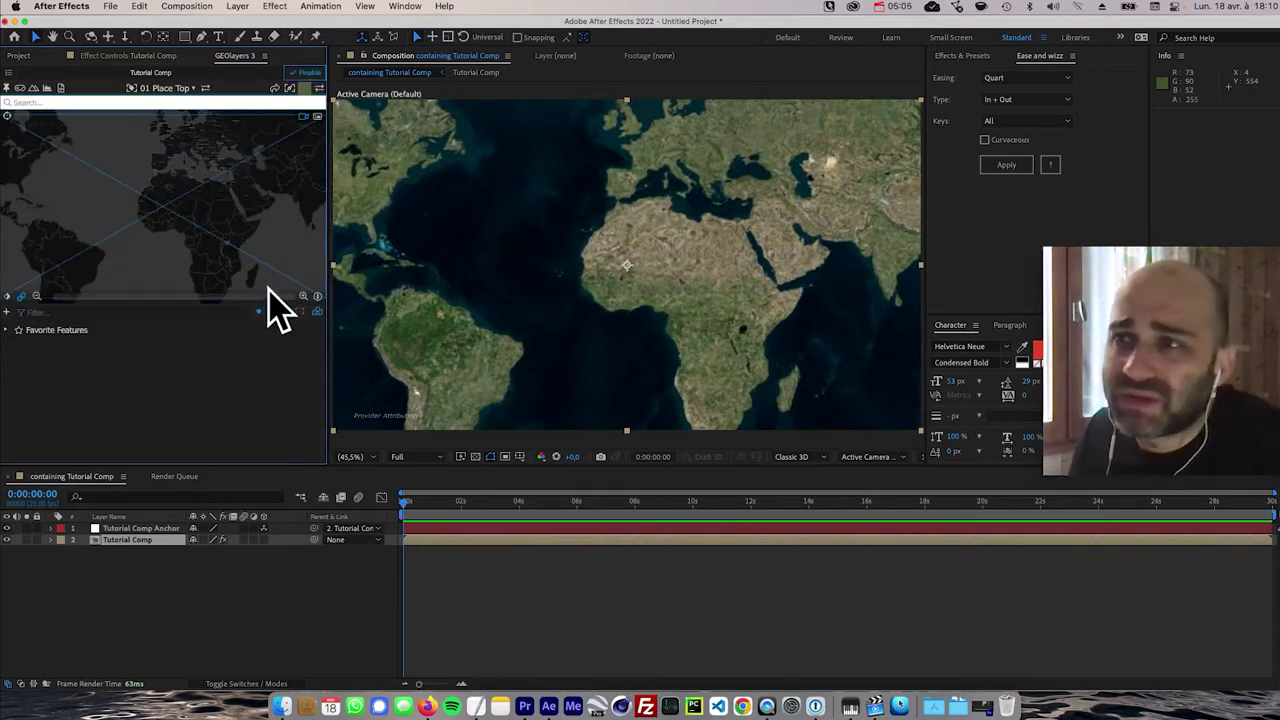
- Reframe the Tutorial Comp map closer in on Europe, with France near the centre
click(305, 297)
drag(229, 223, 200, 234)
click(305, 297)
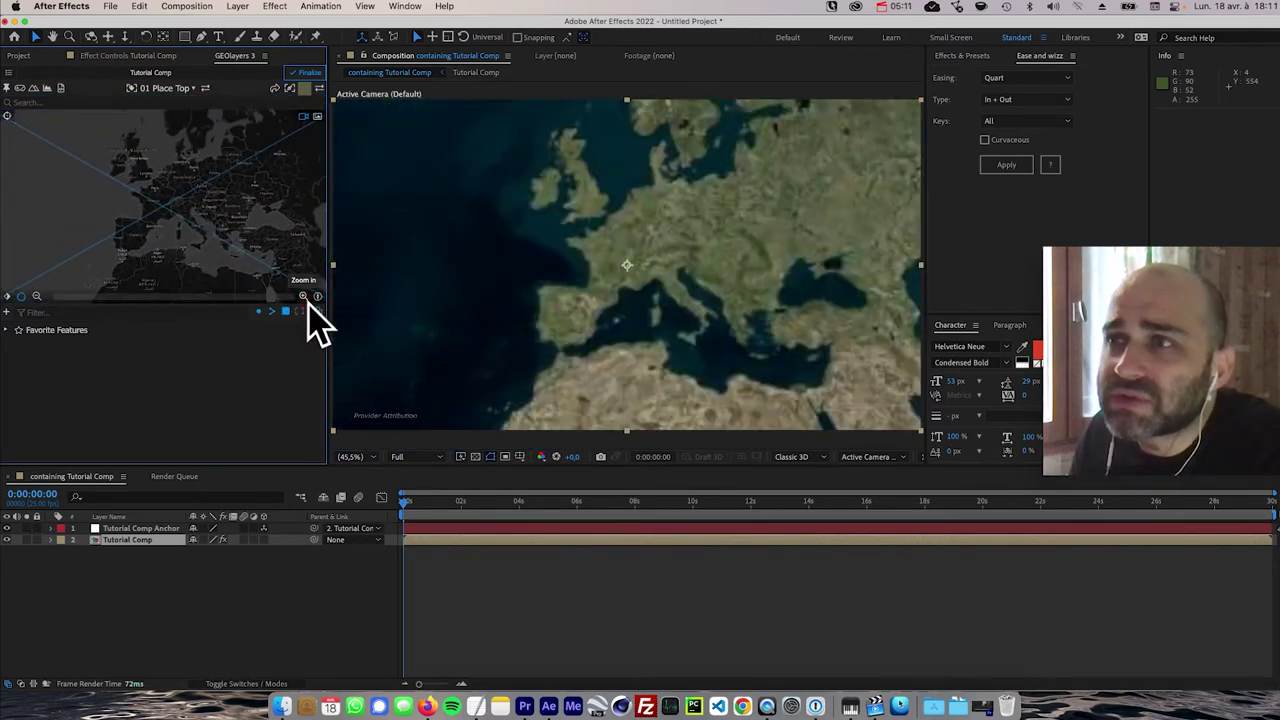
- Fine-tune the map zoom to about 4.66 over Western Europe and keyframe the map view at 0:00:00:00
click(305, 297)
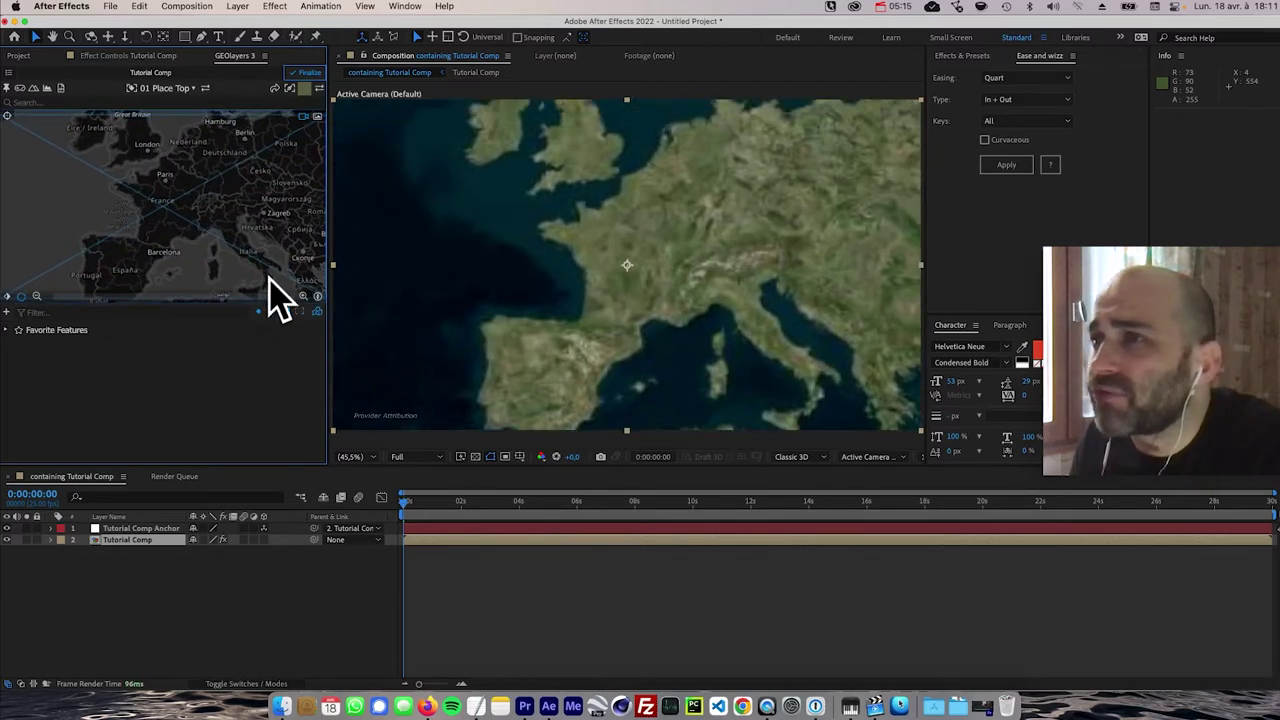
scroll(210, 292, down, 2)
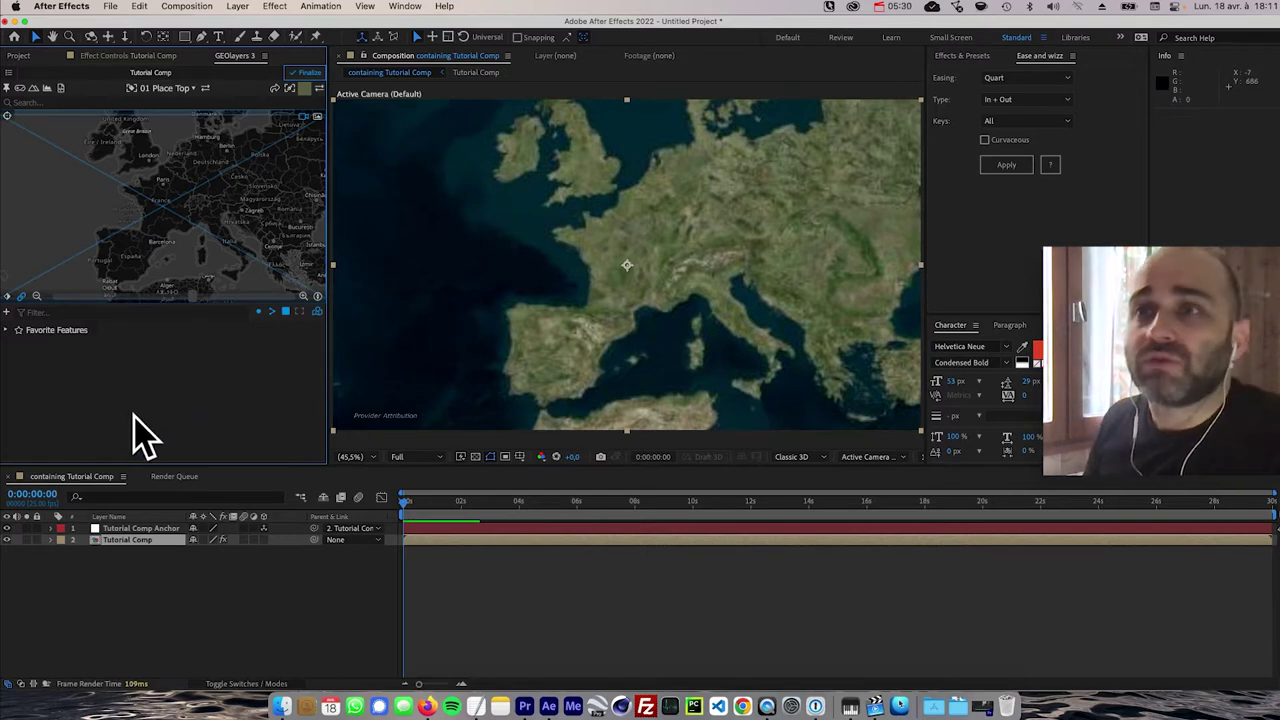
click(8, 297)
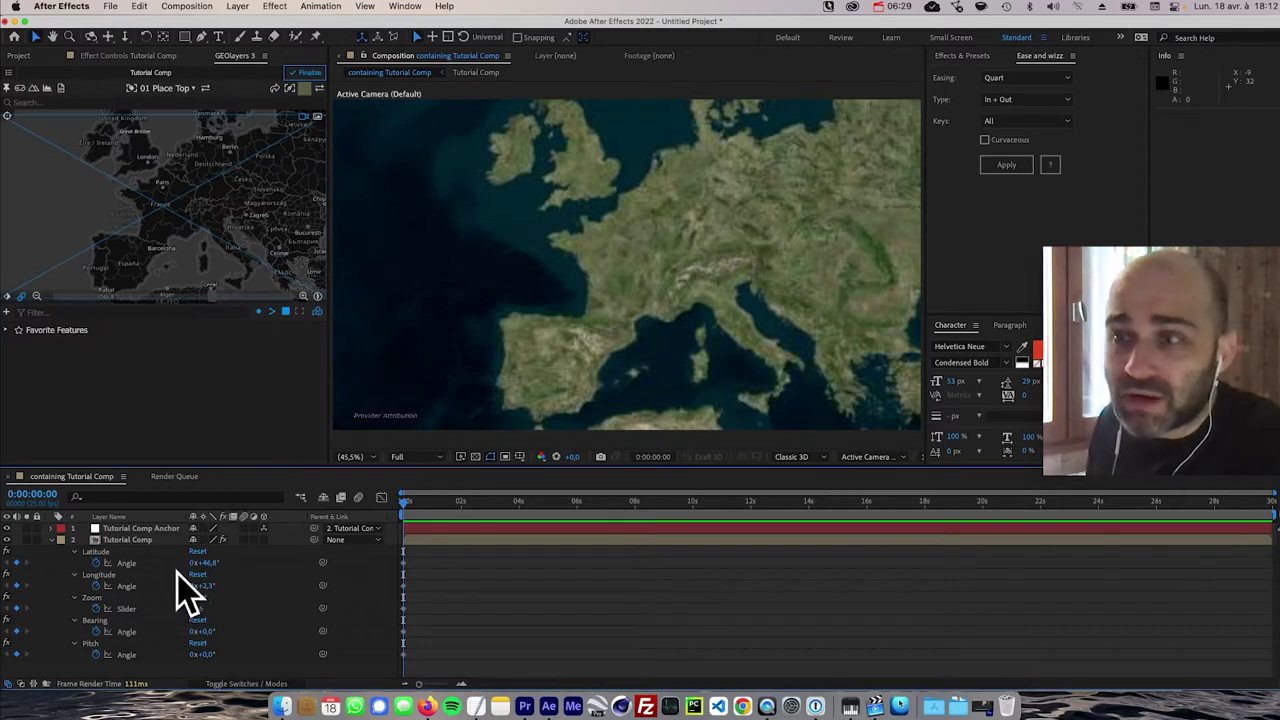
- Try rotating the map with Tutorial Comp's Bearing angle, and restore it to 0°
mouse_move(207, 635)
mouse_down()
mouse_move(220, 626)
mouse_move(182, 630)
mouse_up()
click(205, 631)
text(0)
key(Return)
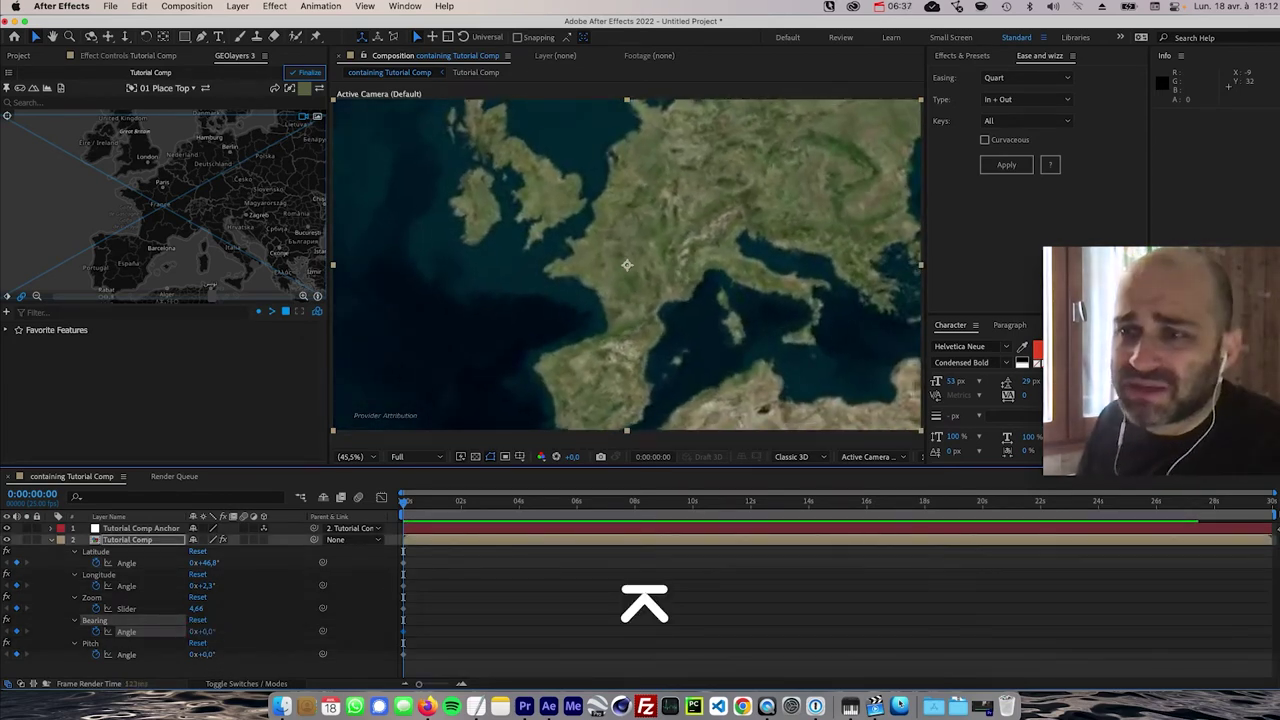
- Try tilting the map with a Pitch angle of about 57°, and restore it to 0°
mouse_move(210, 655)
mouse_down()
mouse_move(255, 655)
mouse_move(217, 677)
mouse_up()
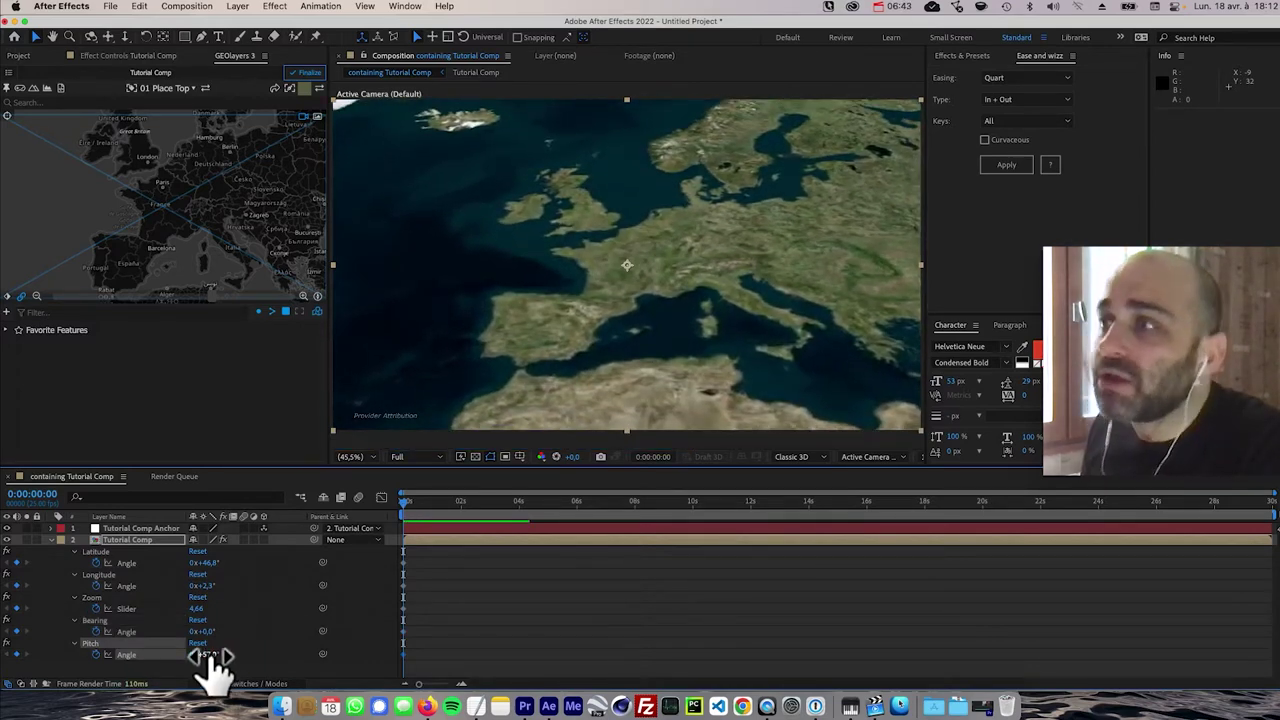
click(222, 655)
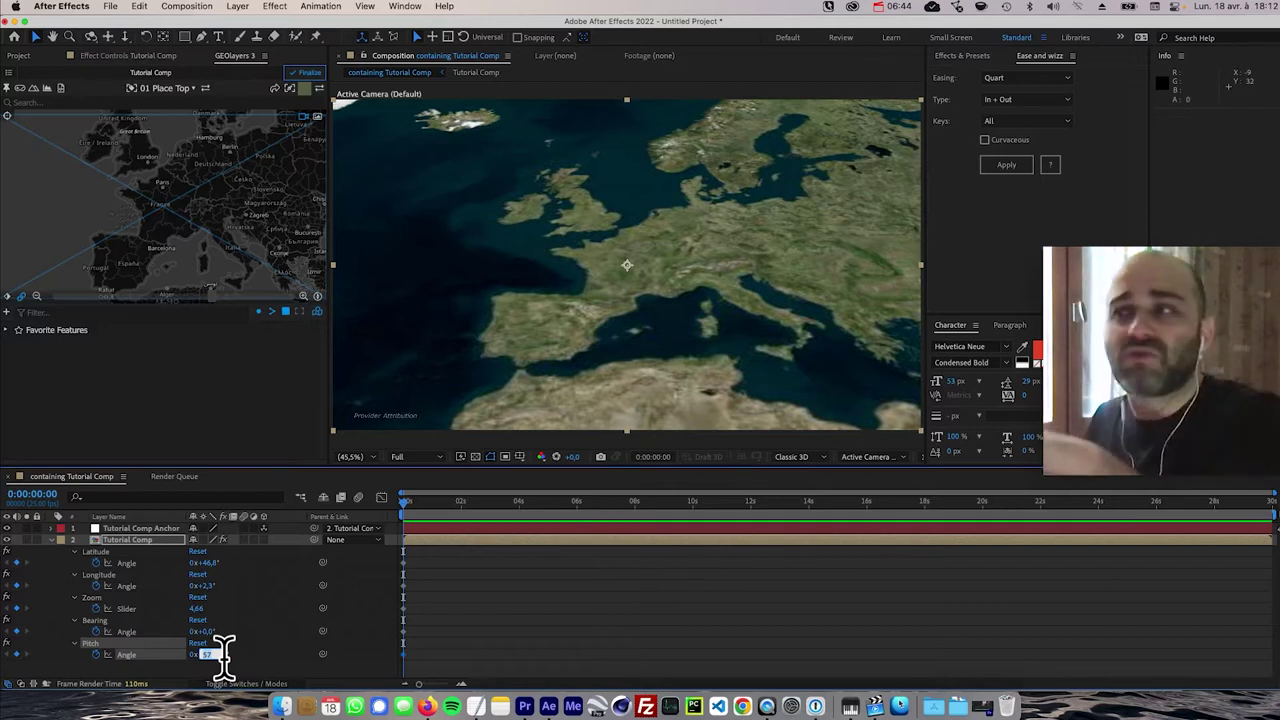
text(0)
key(Return)
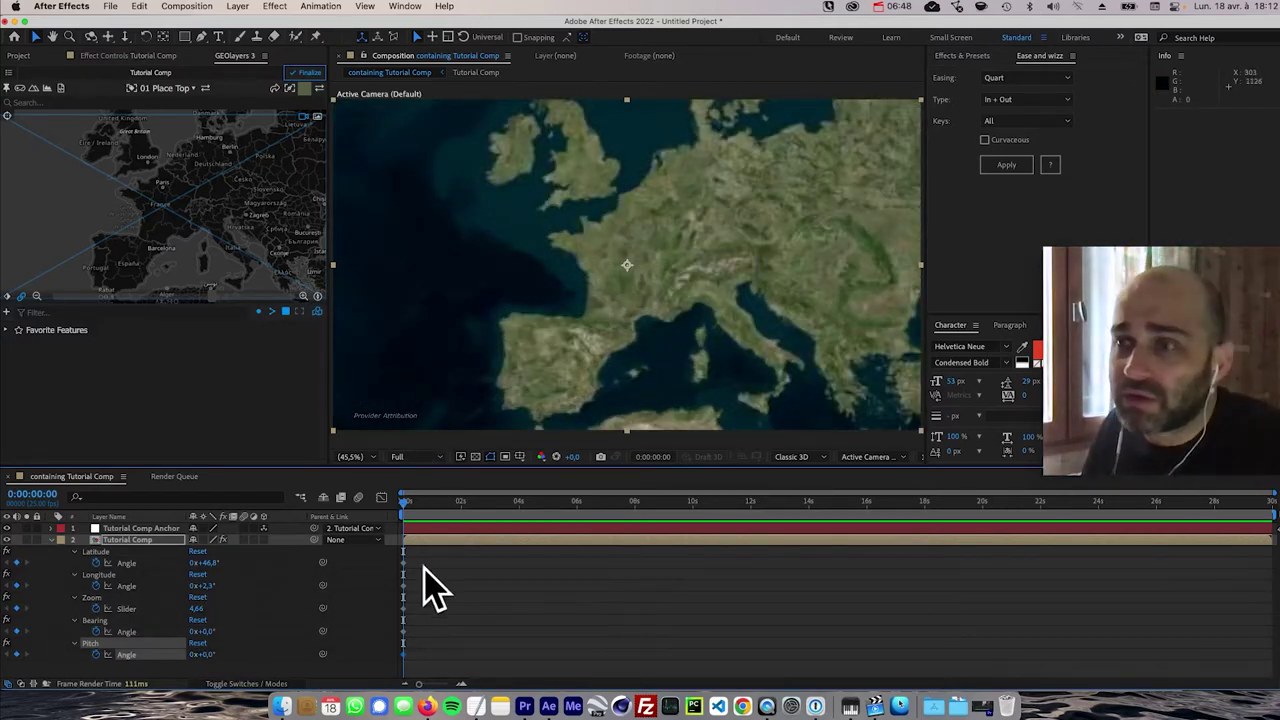
- Remove the keyframes from Tutorial Comp's Bearing and Pitch angles
click(329, 597)
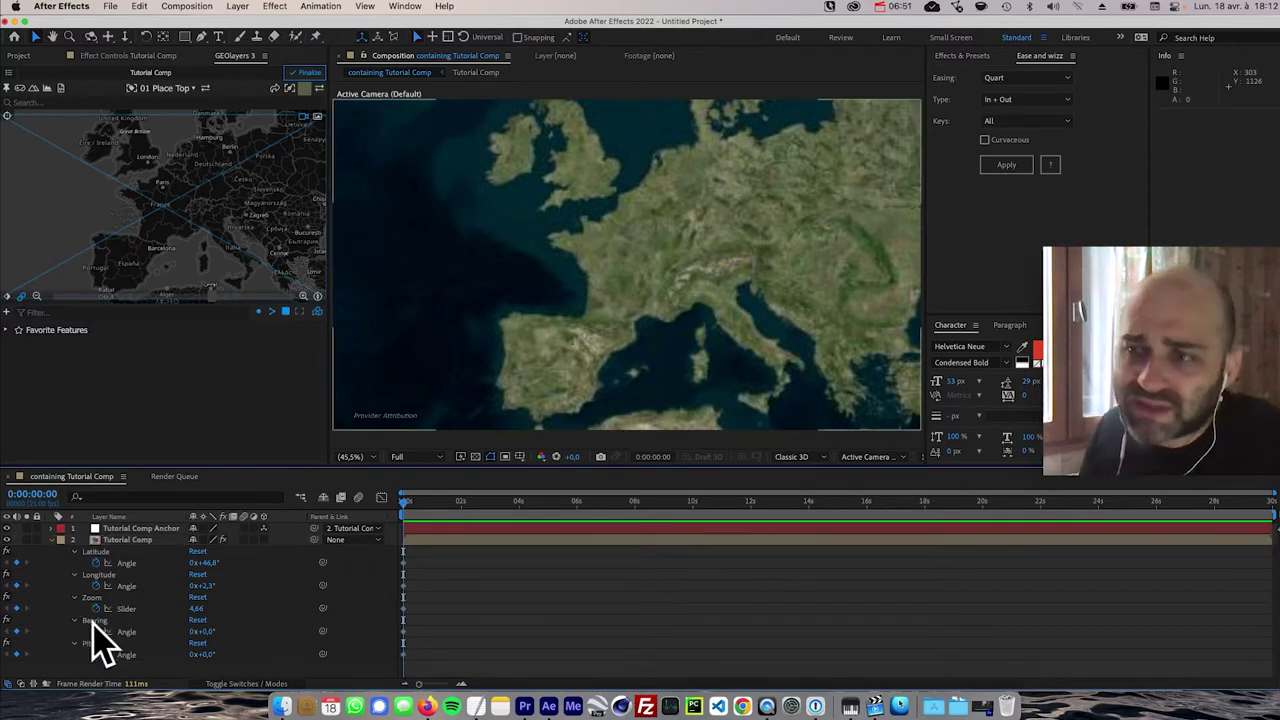
alt+click(97, 631)
alt+click(97, 654)
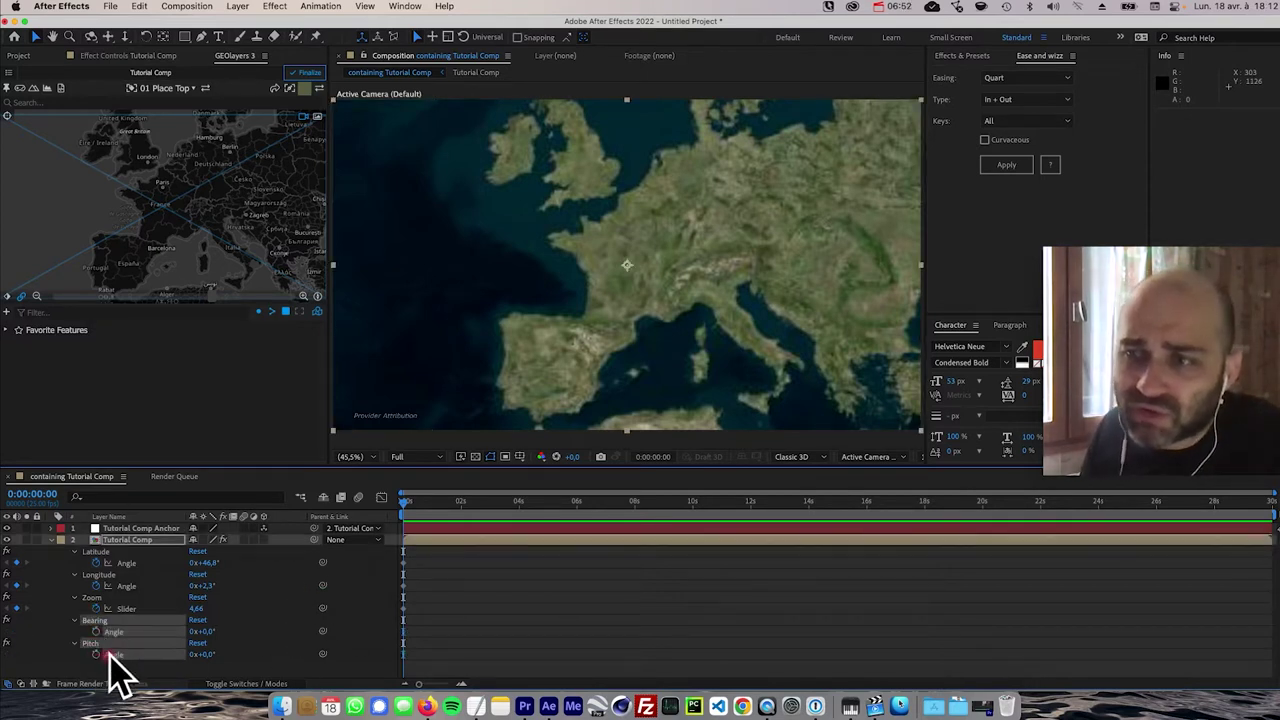
click(110, 664)
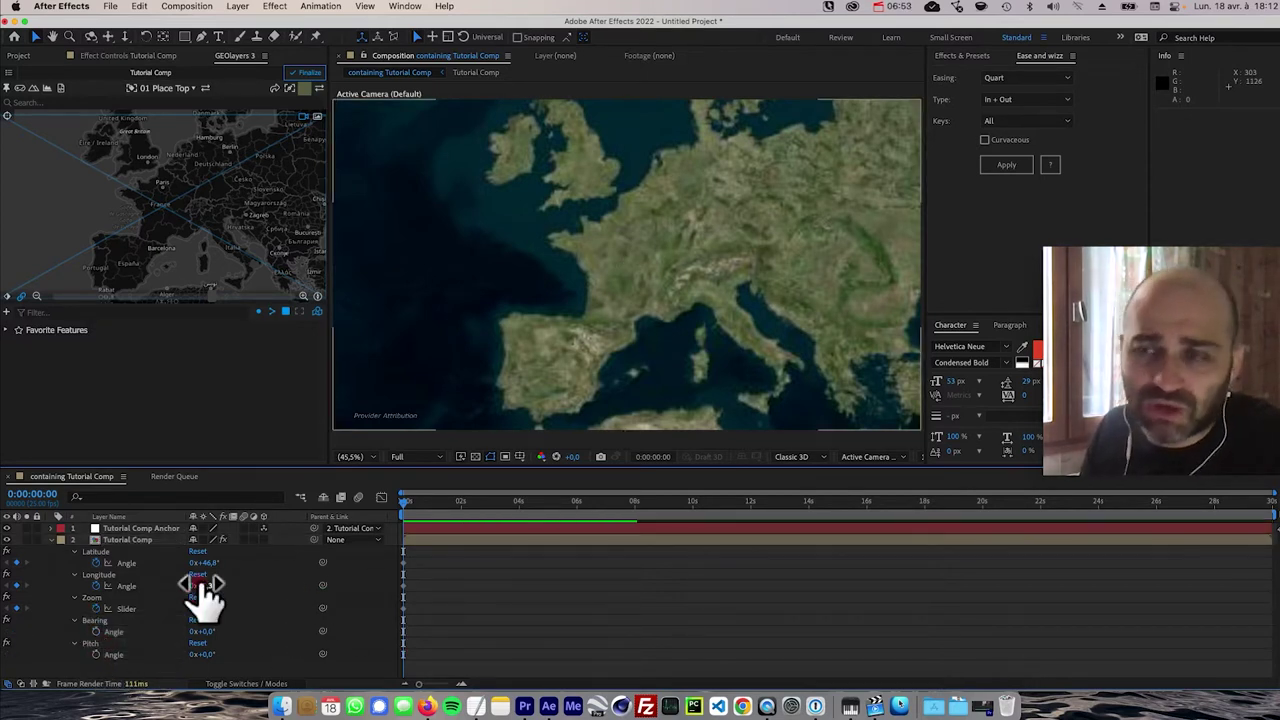
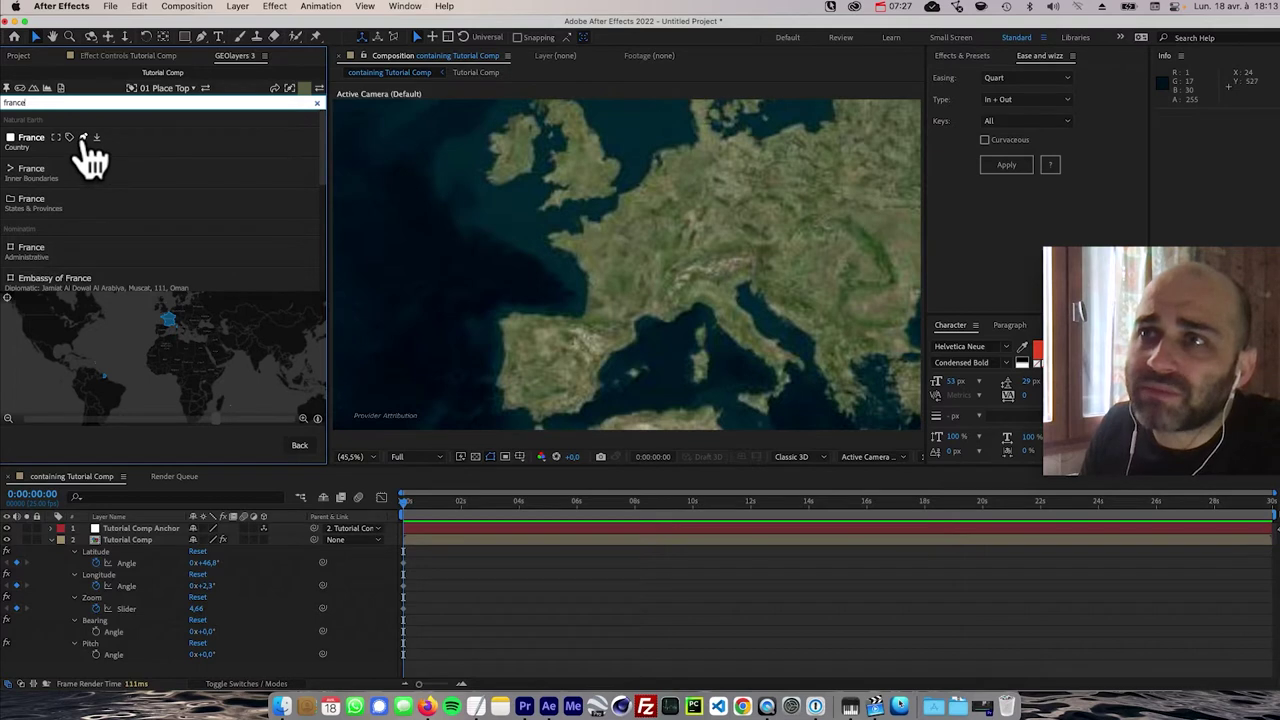
- Draw the France country feature from the GEOlayers search results as a filled shape layer, and clear the search
click(83, 137)
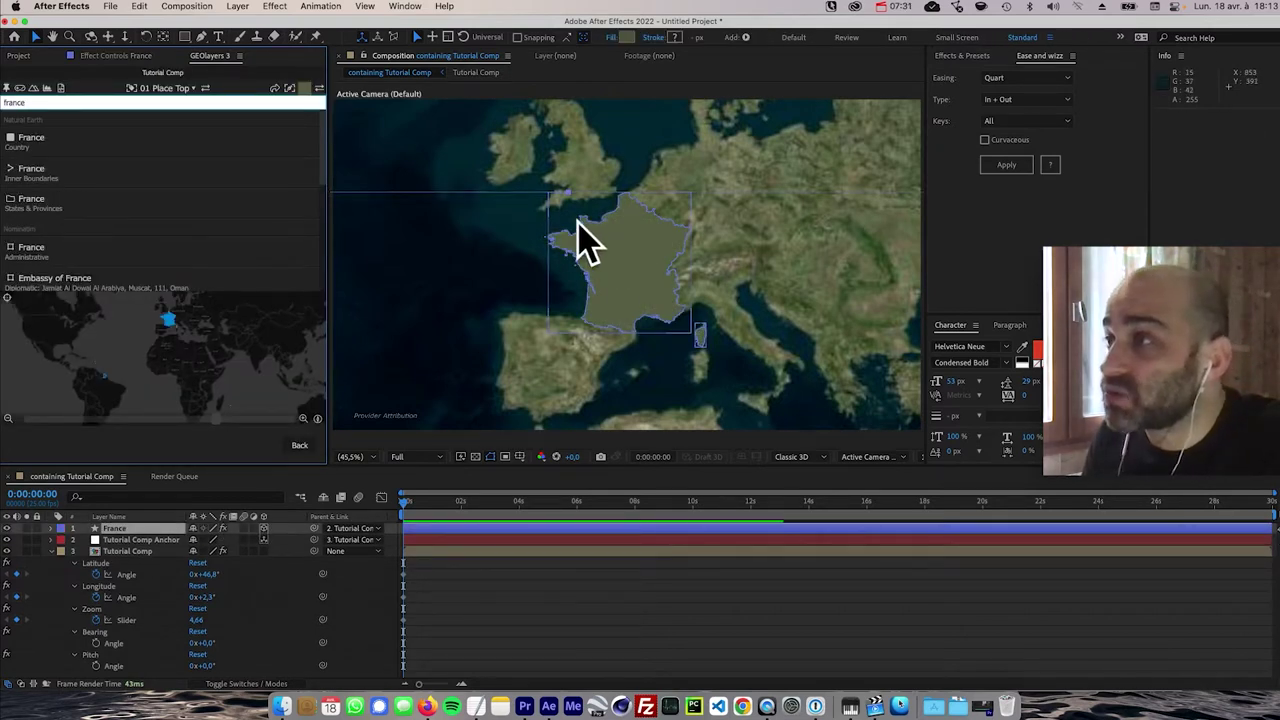
click(304, 92)
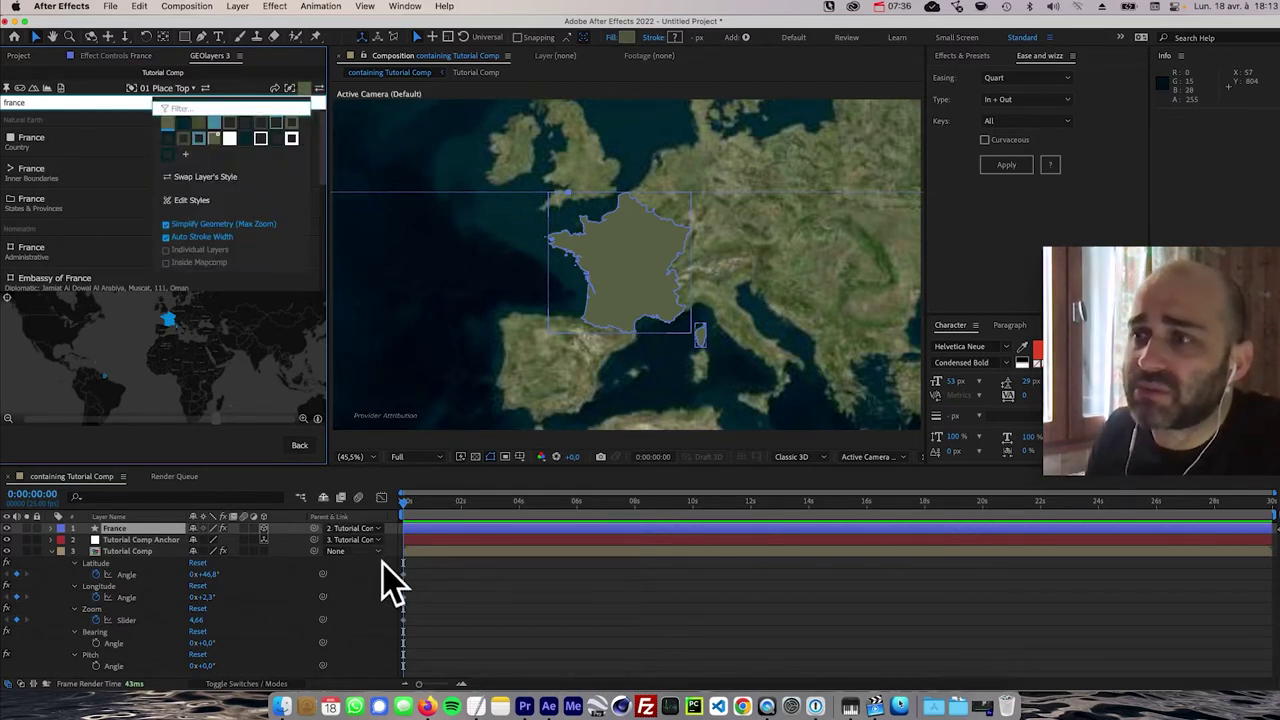
click(392, 595)
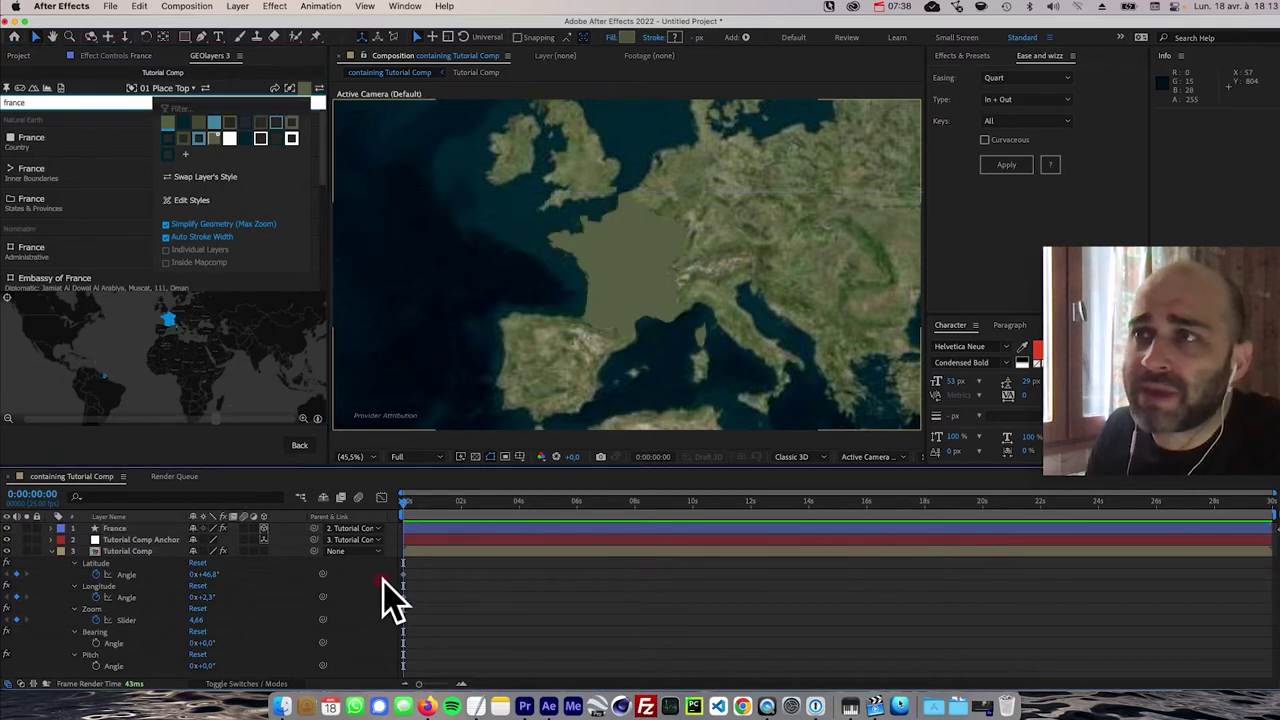
click(286, 90)
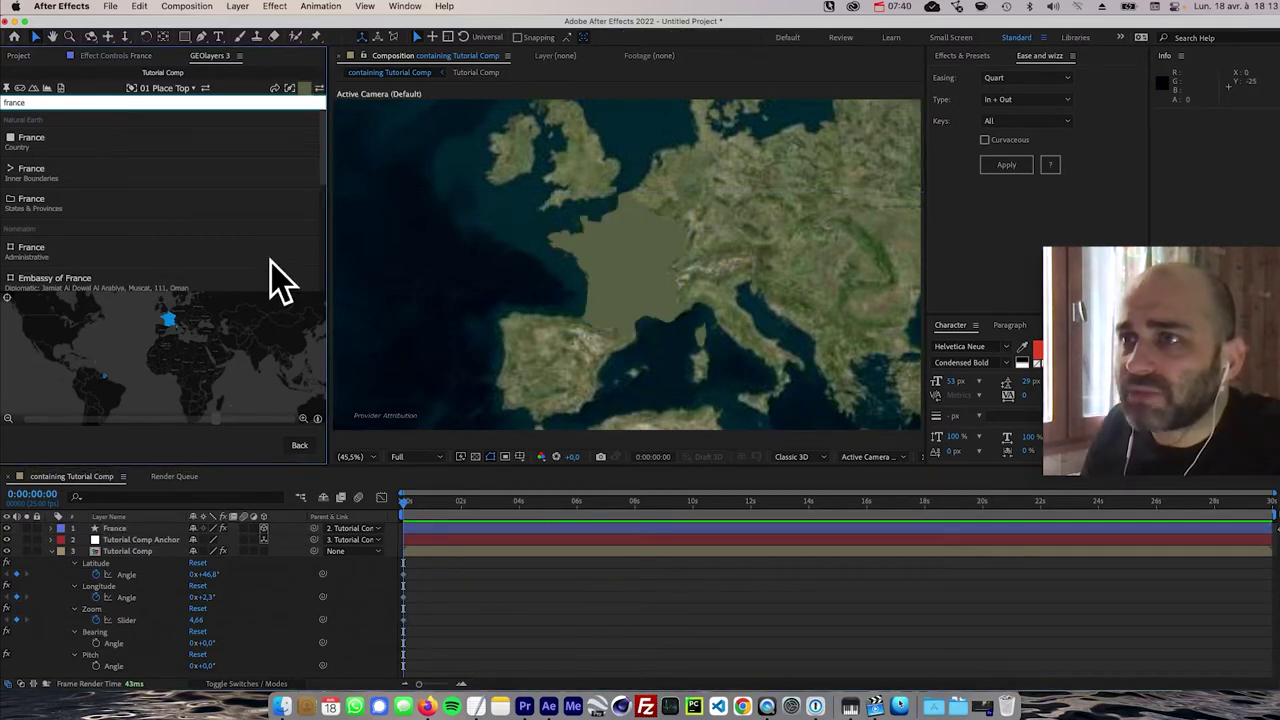
click(312, 102)
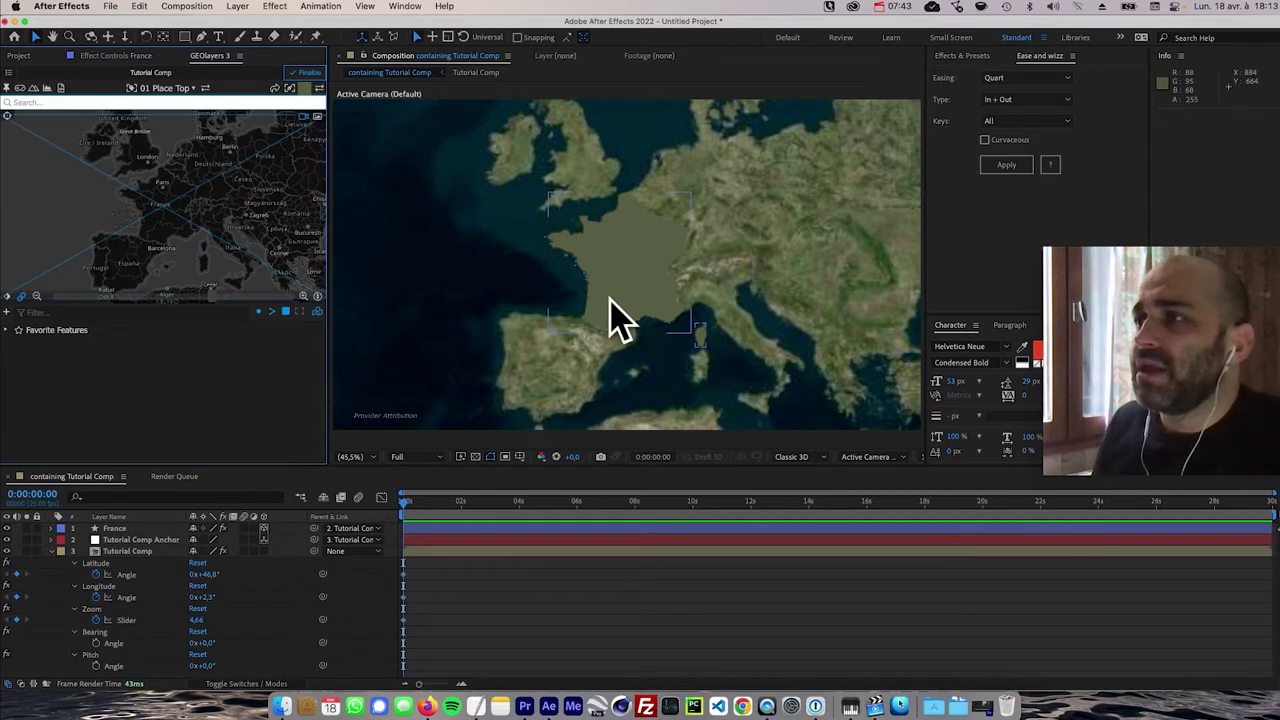
click(665, 290)
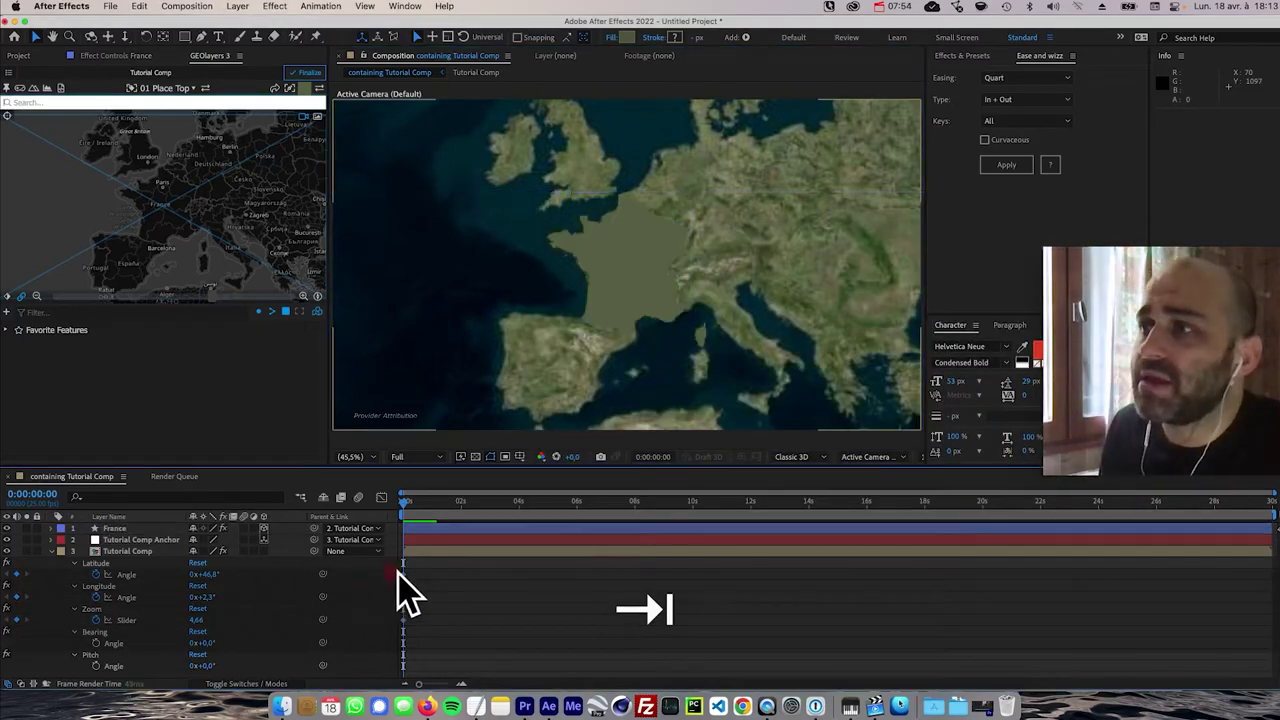
- Create a comp-sized black solid named MATTE
right_click(372, 600)
mouse_move(505, 514)
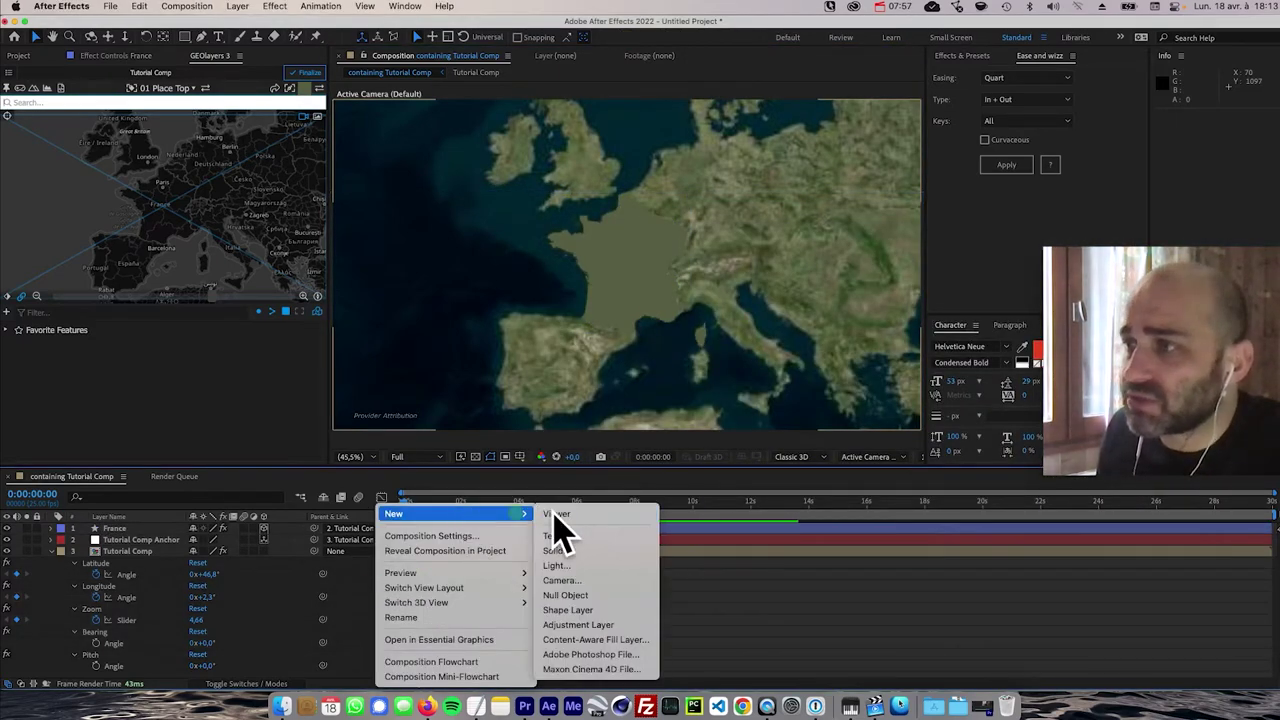
click(566, 552)
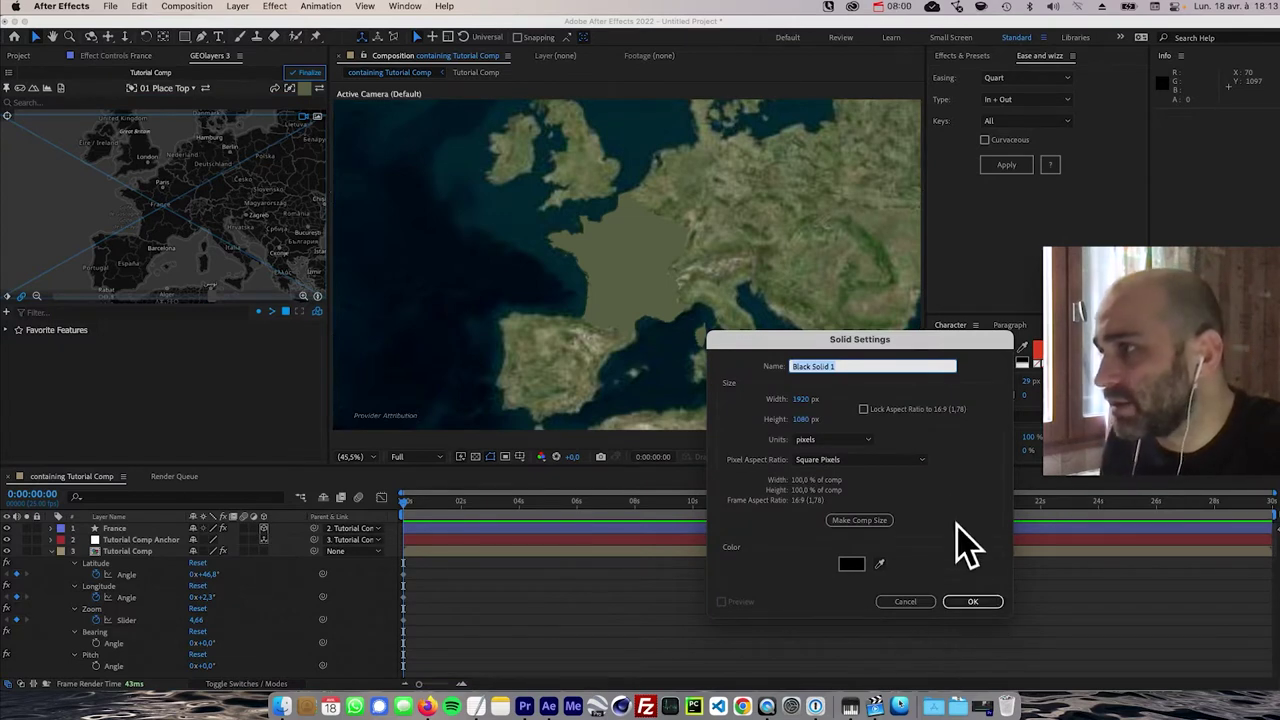
key(shift)
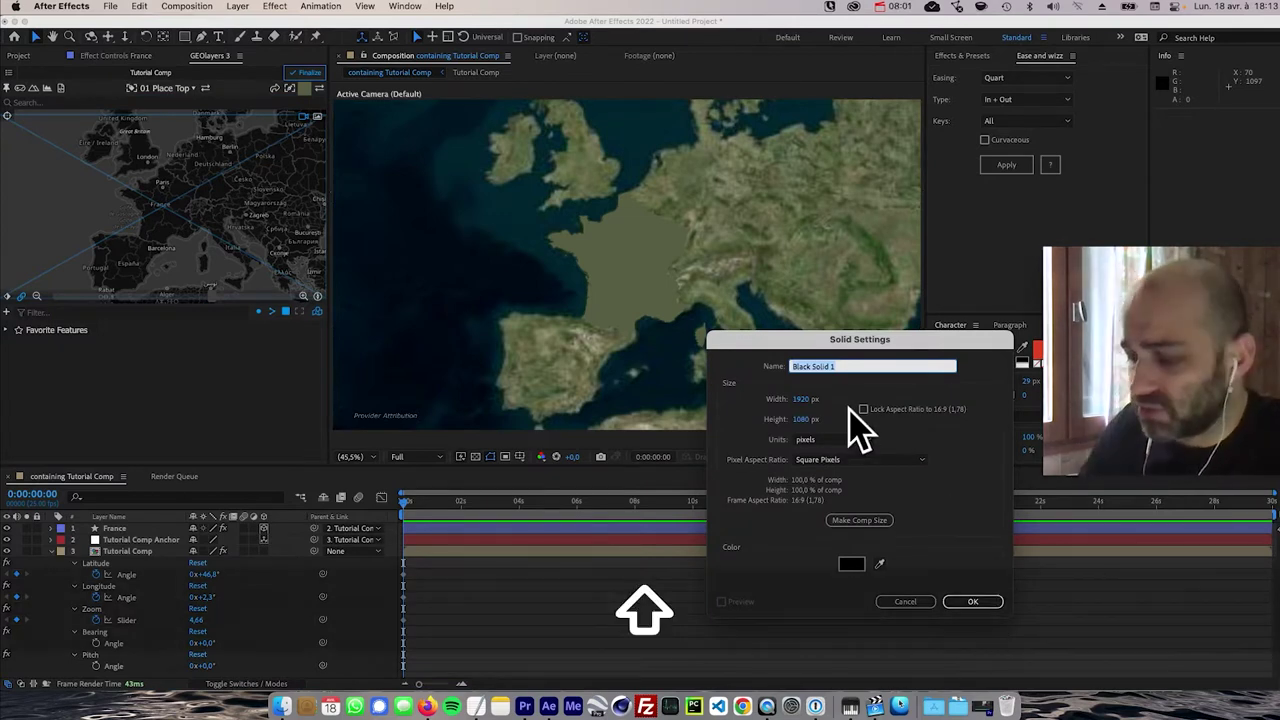
text(MATTE)
key(Return)
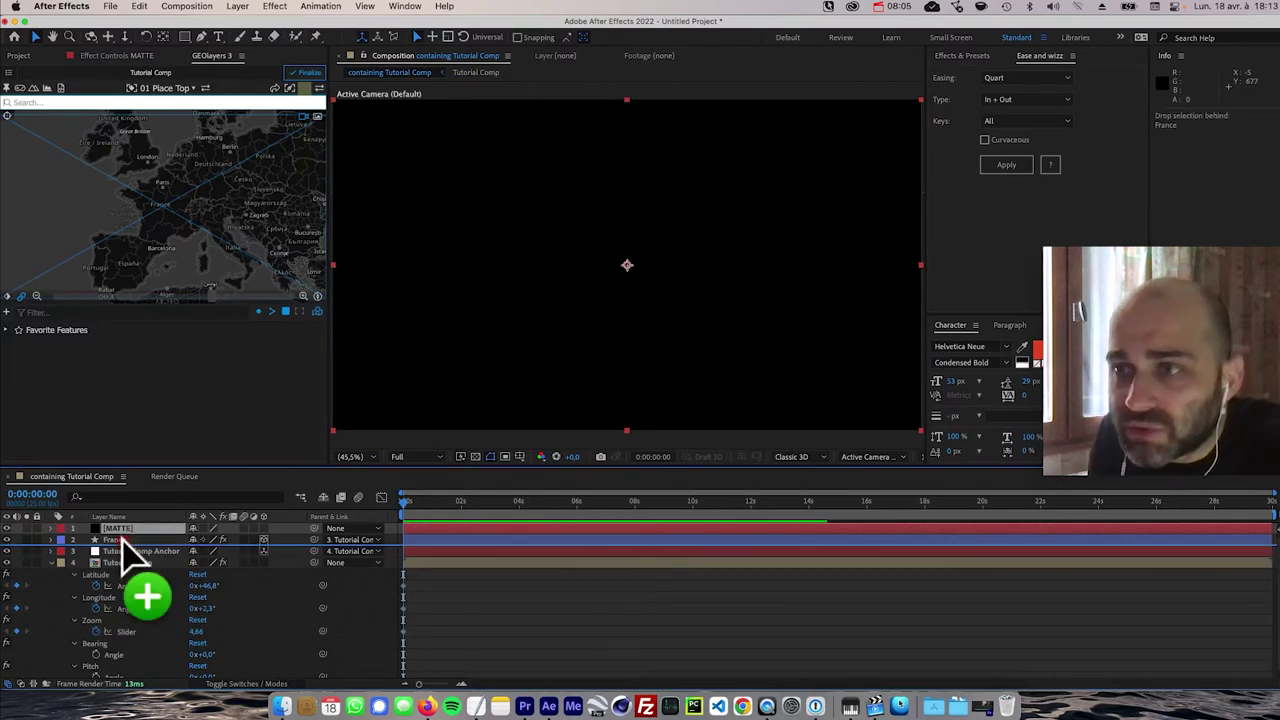
- Place the MATTE solid directly below the France layer and set its track matte to Alpha Inverted
drag(129, 543, 130, 547)
click(33, 682)
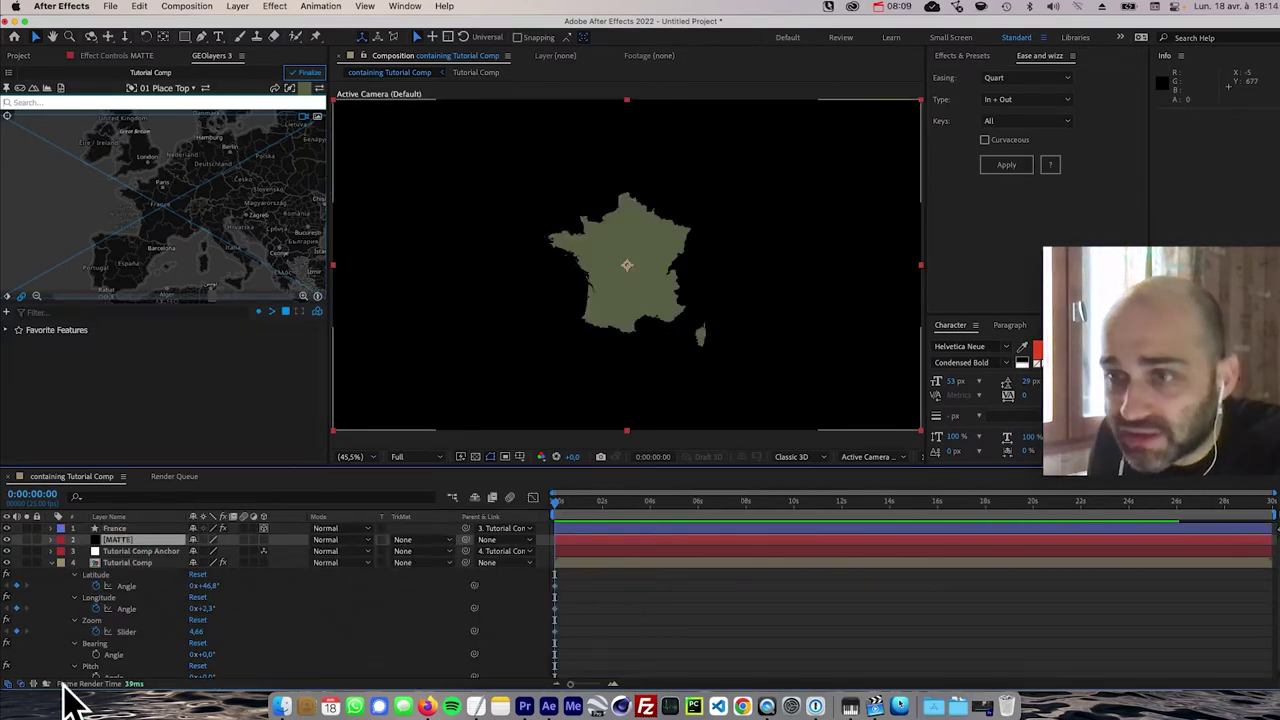
click(410, 540)
click(435, 586)
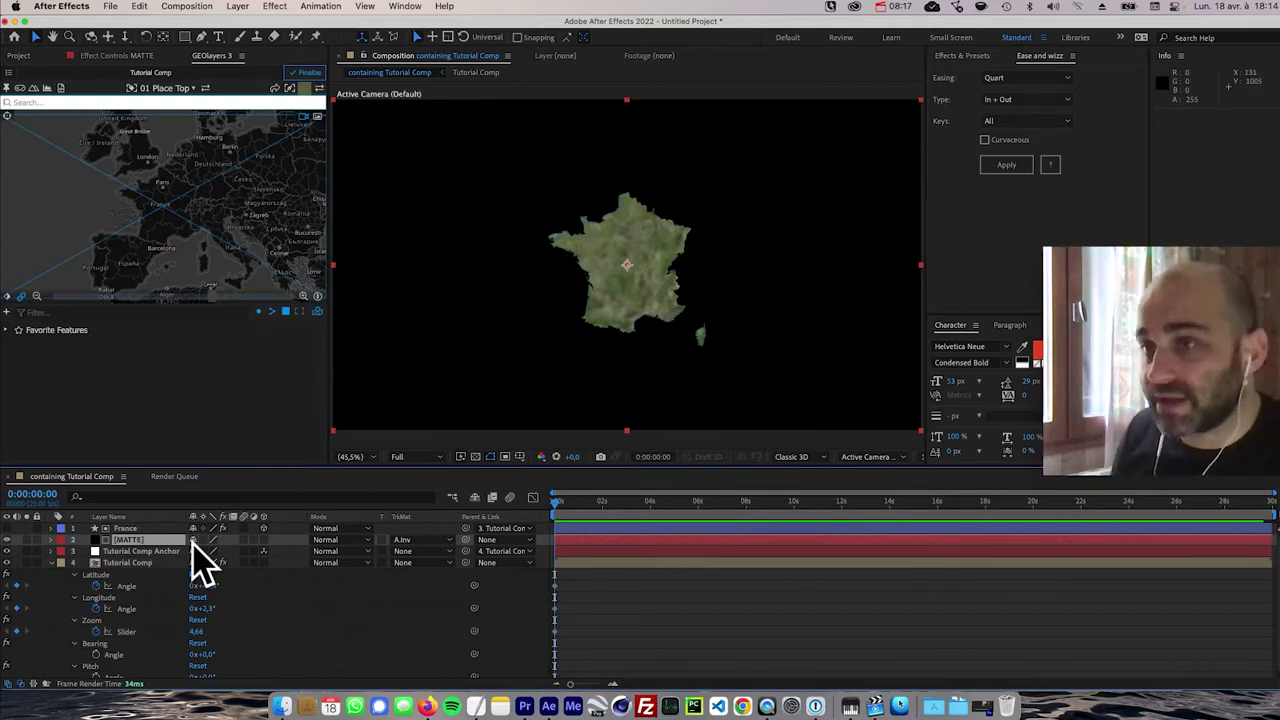
- Lower the MATTE layer's opacity to about 56% to darken the area around France
key(t)
drag(198, 552, 170, 549)
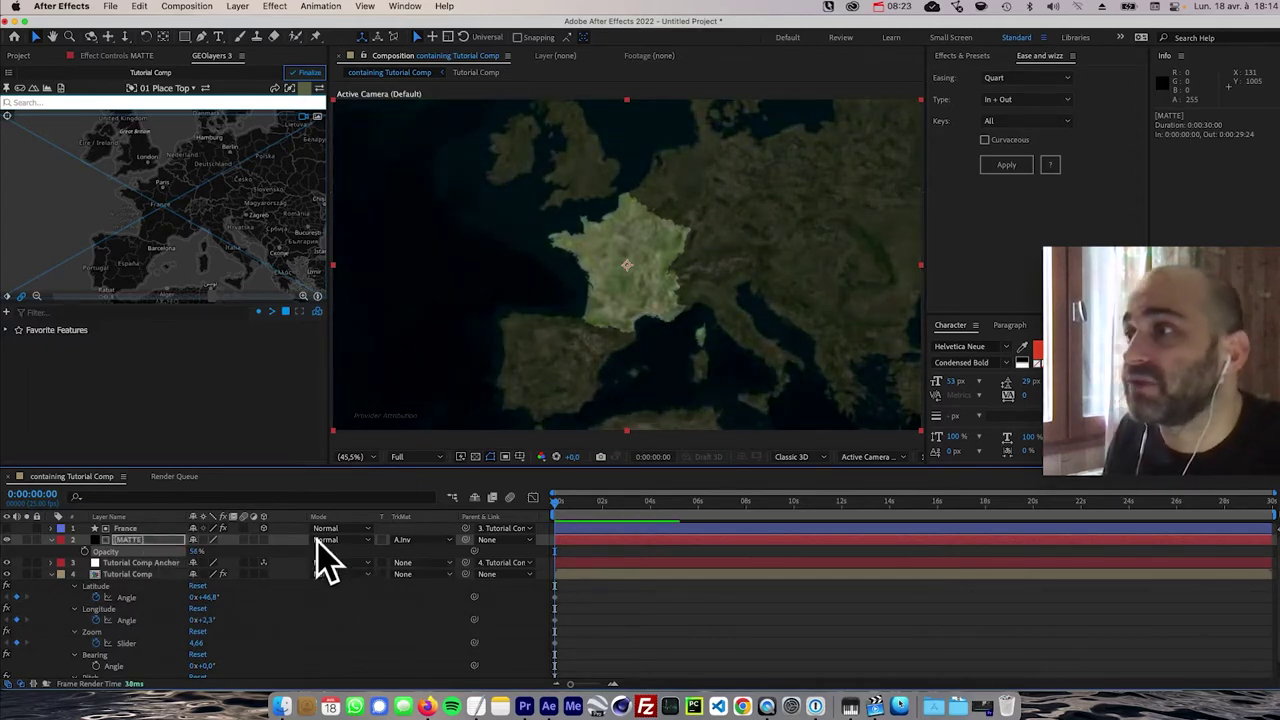
click(535, 605)
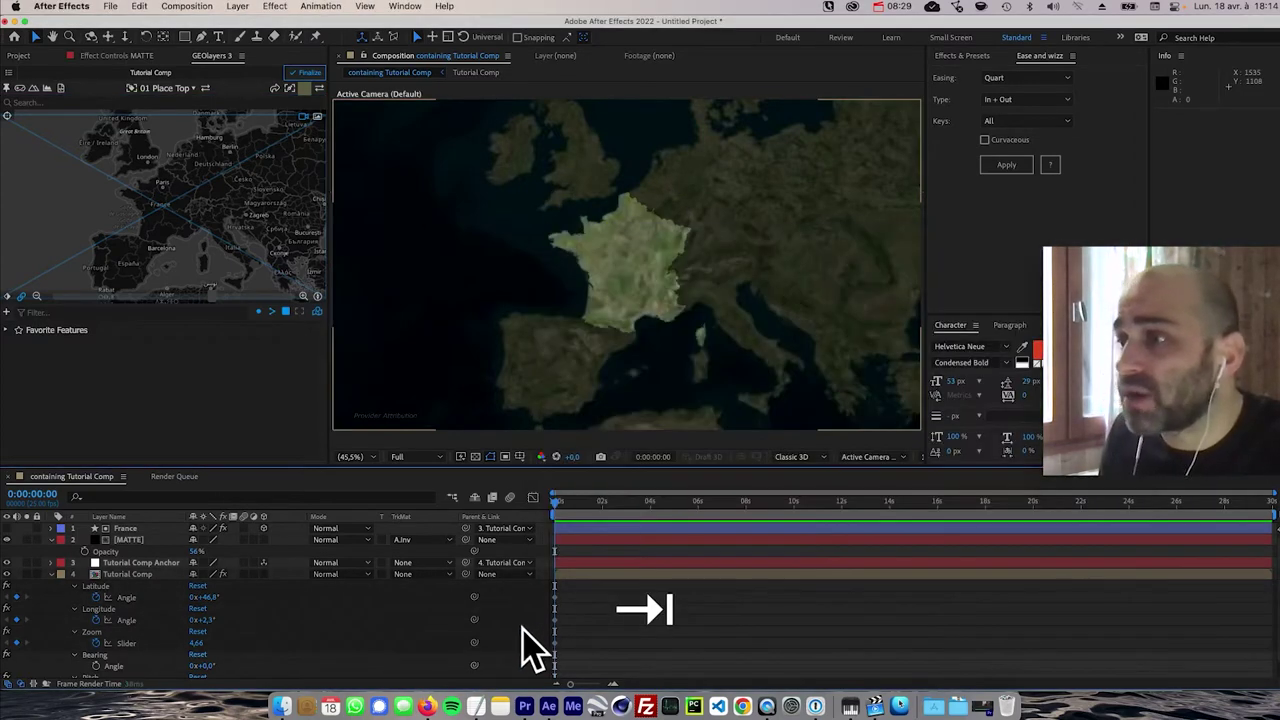
- Search GEOlayers for france, choose the white outline style, and draw the France country feature as a second shape layer
click(112, 106)
text(france)
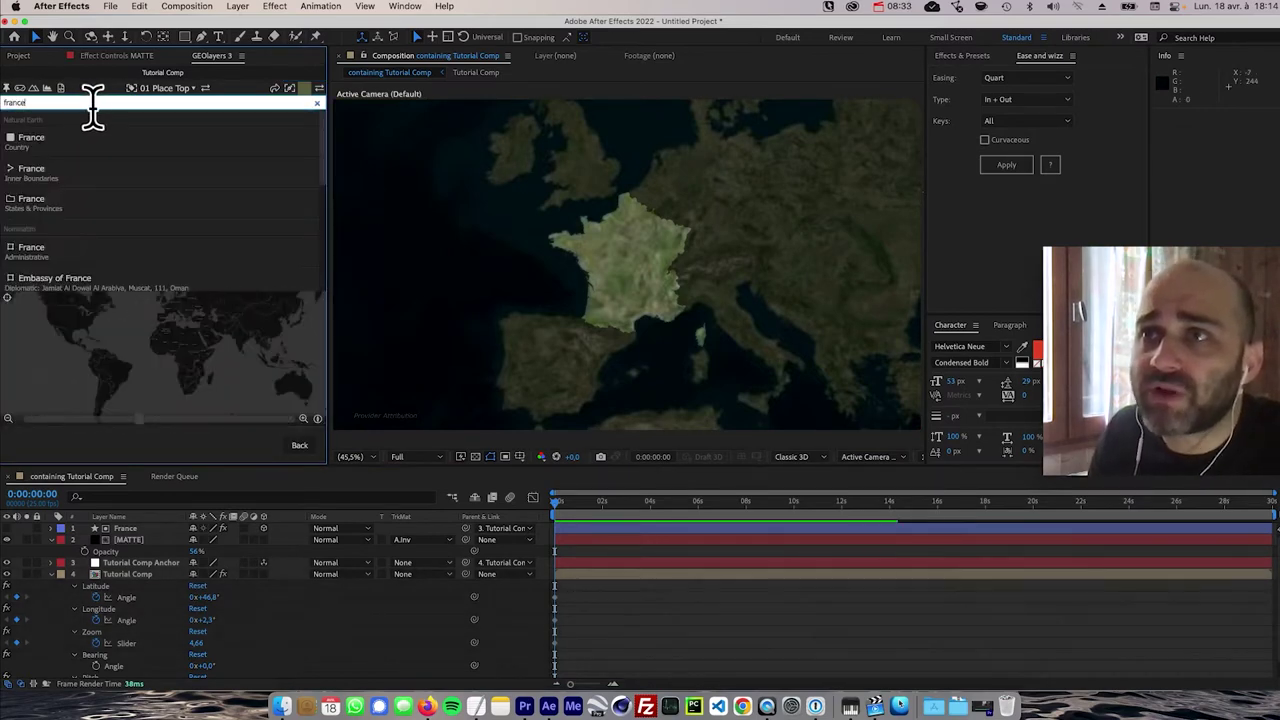
click(306, 92)
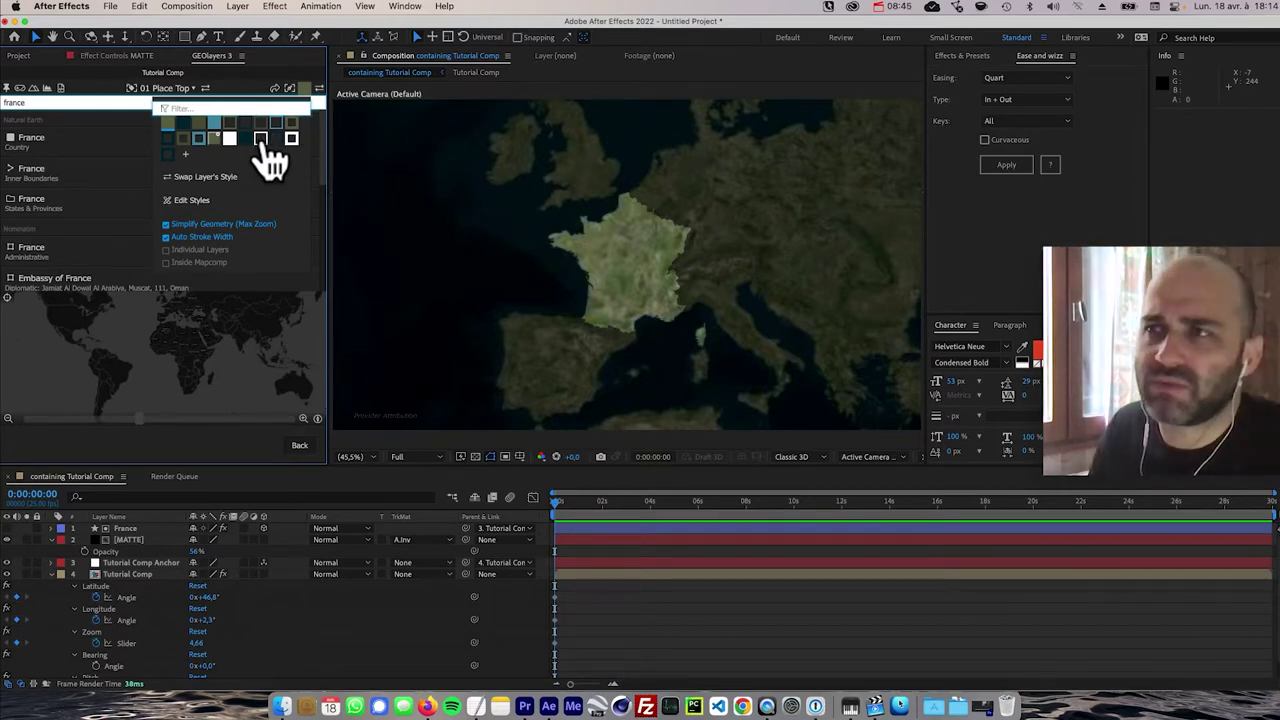
click(262, 140)
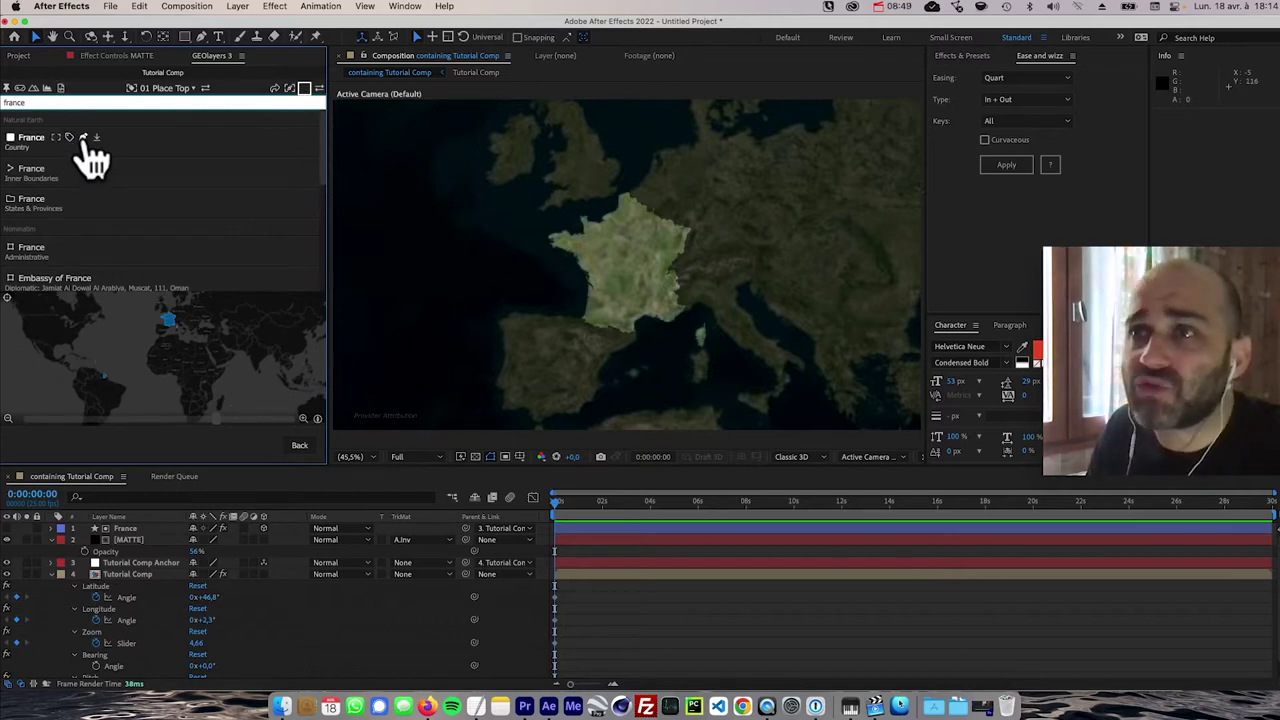
click(84, 137)
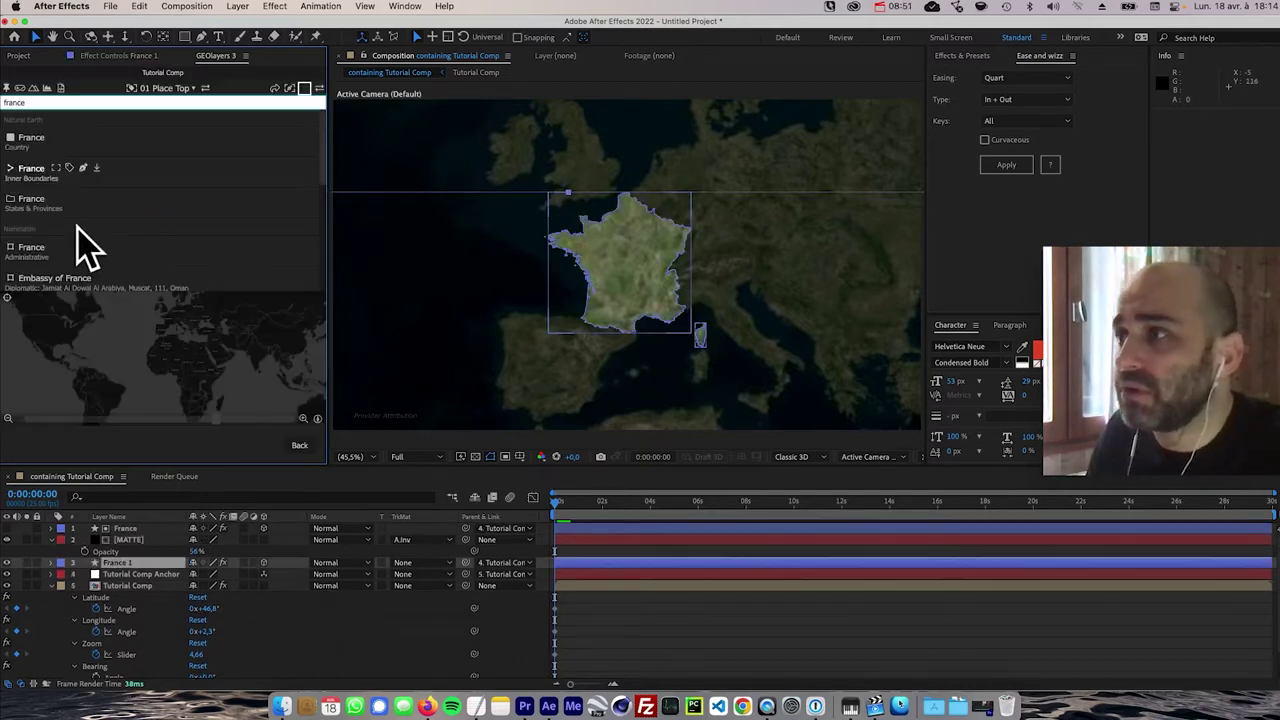
click(528, 643)
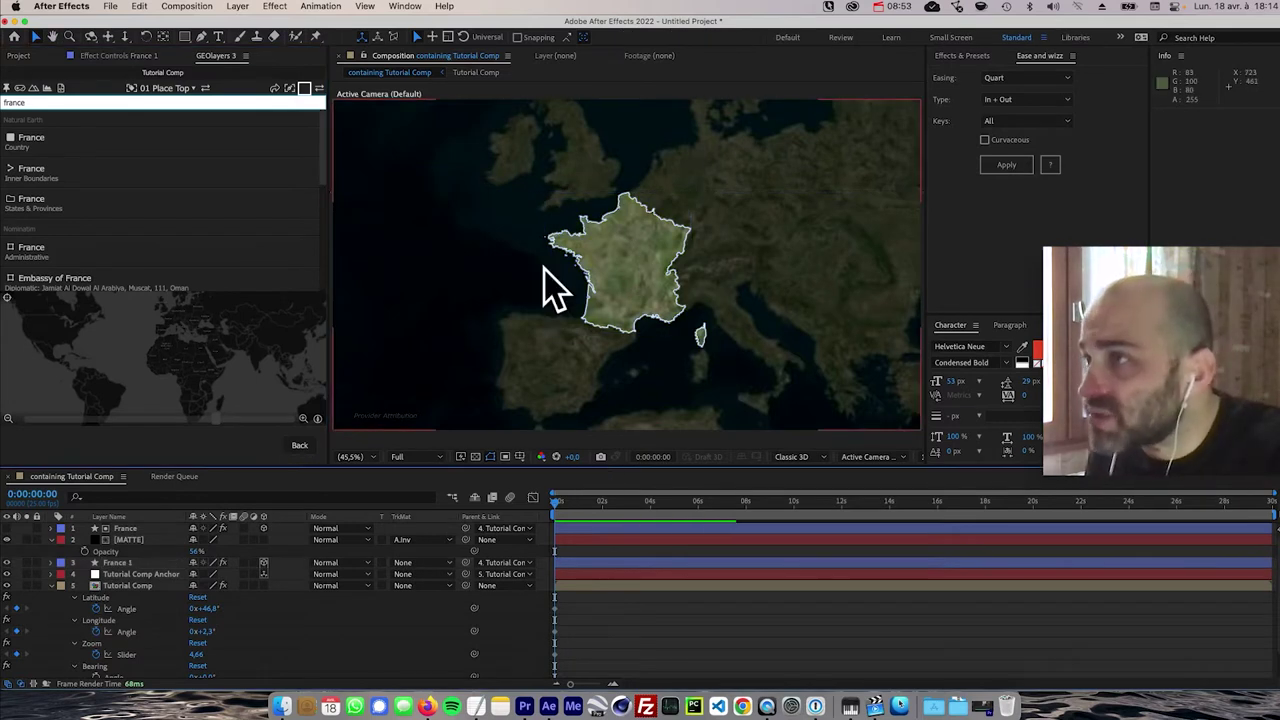
- Rename the France outline layer to "France -BORDER" and move it to the top of the layer stack
click(137, 564)
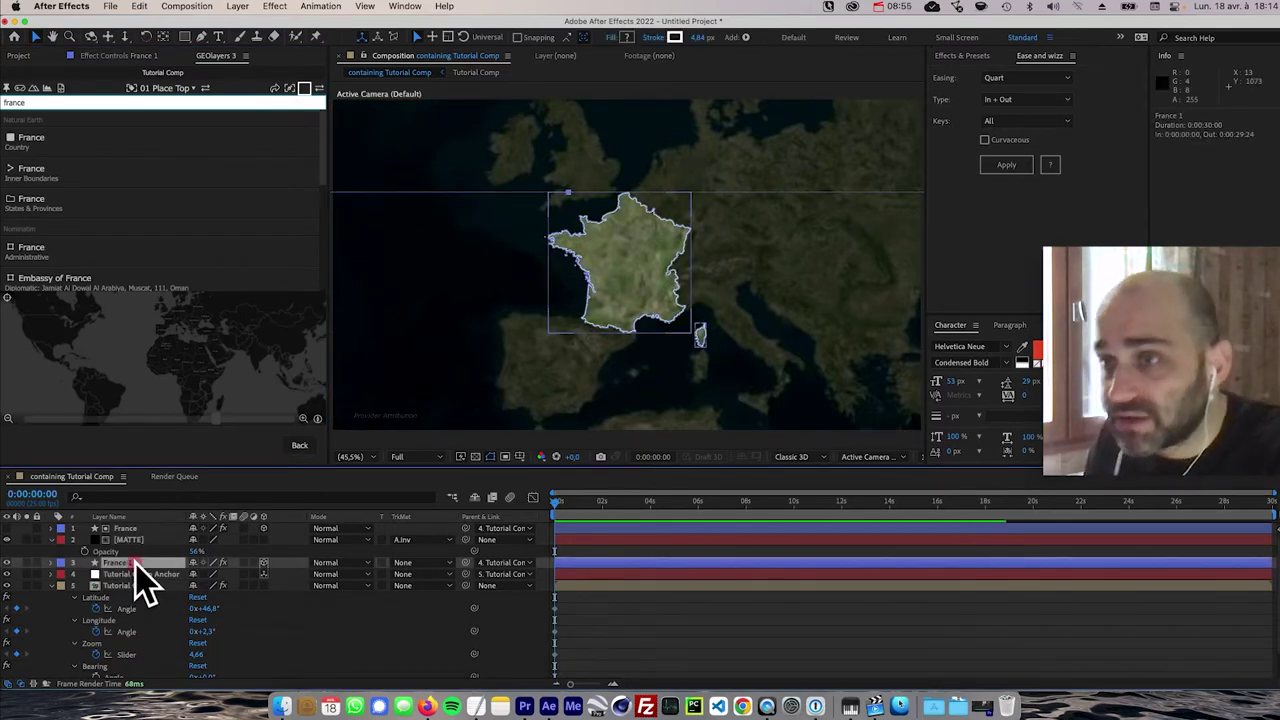
key(BackSpace)
key(BackSpace)
text(-BORDER)
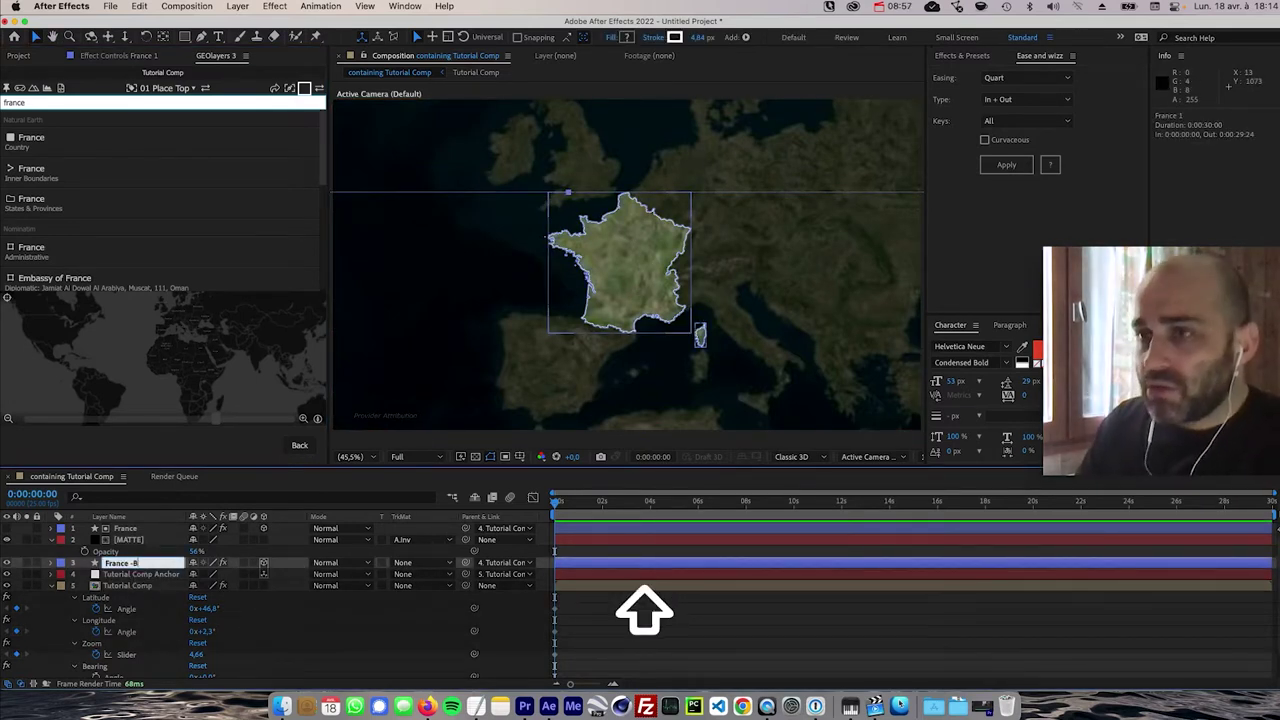
key(Return)
key(super+bracketright)
key(super+bracketright)
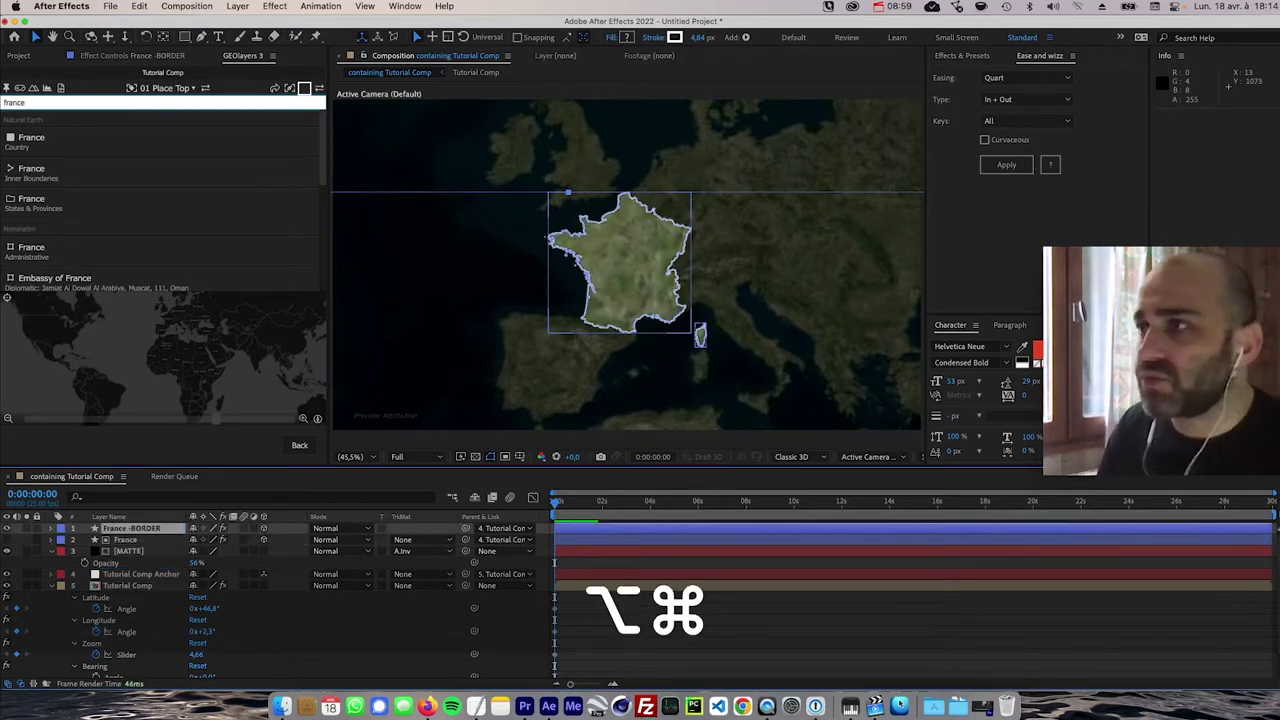
click(677, 409)
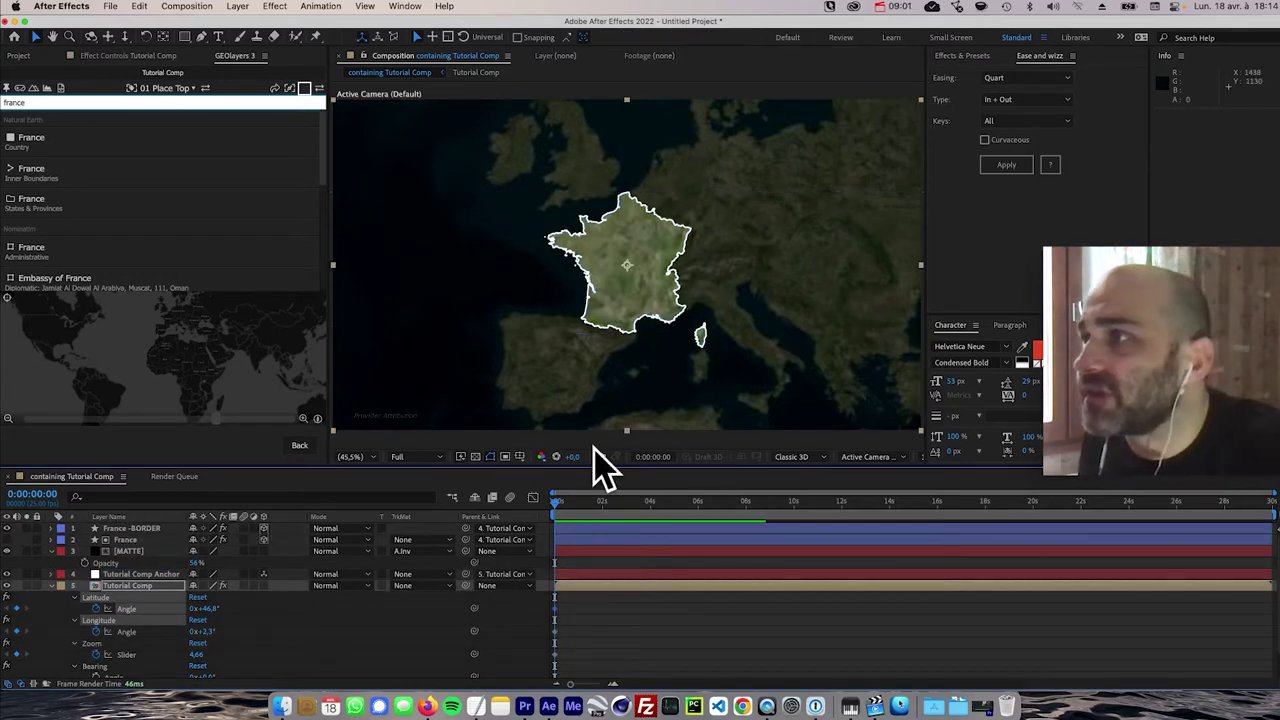
click(140, 529)
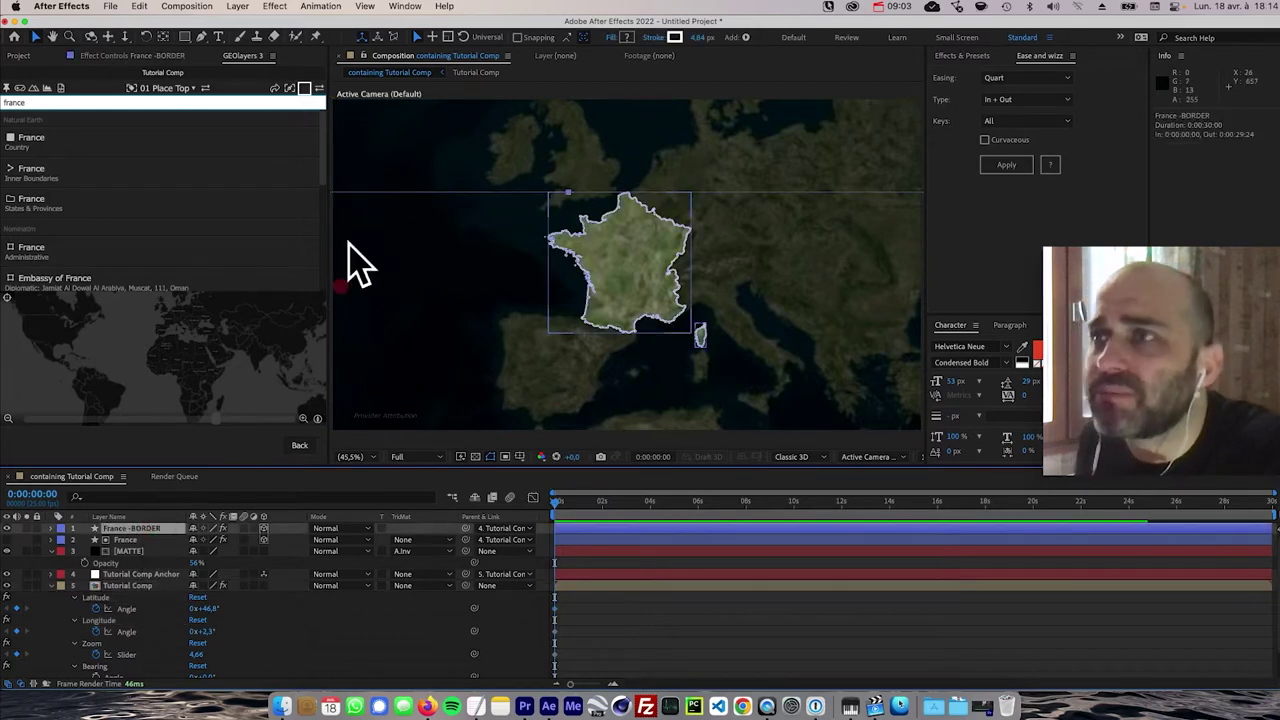
- Clear the finished France search and set the France -BORDER layer's stroke width to 3.5 px
click(318, 101)
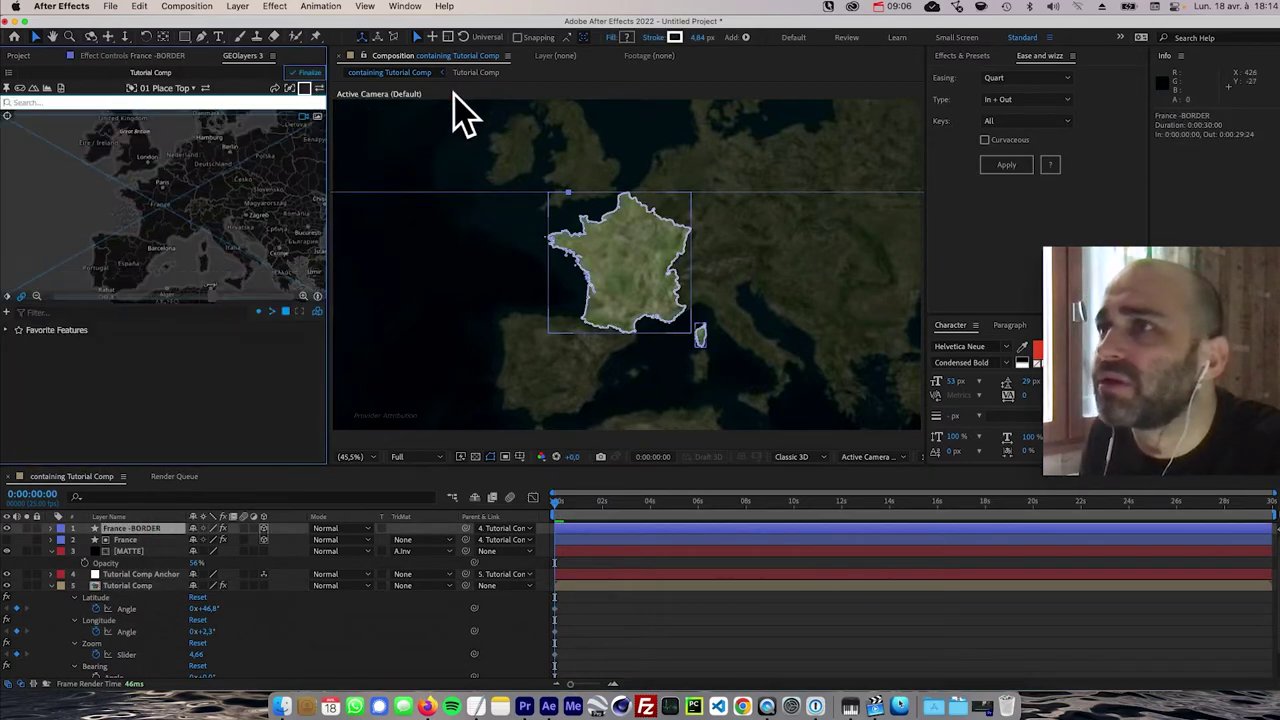
click(700, 37)
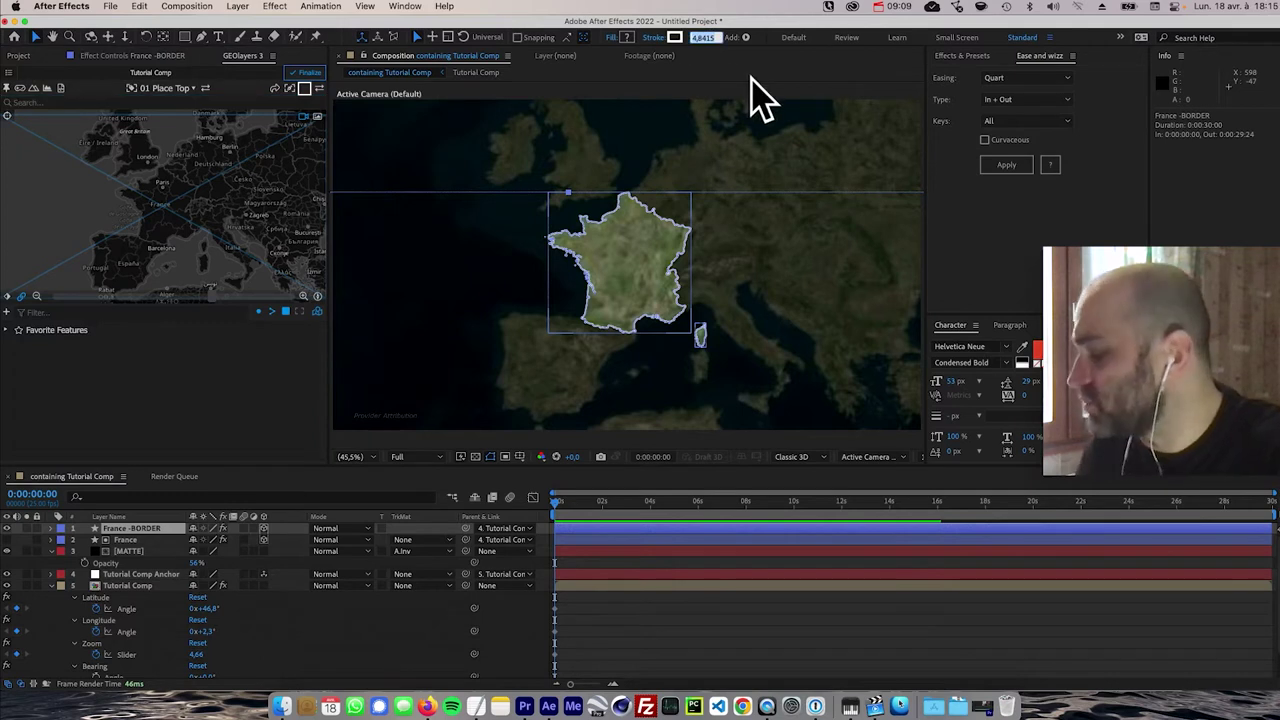
text(3,5)
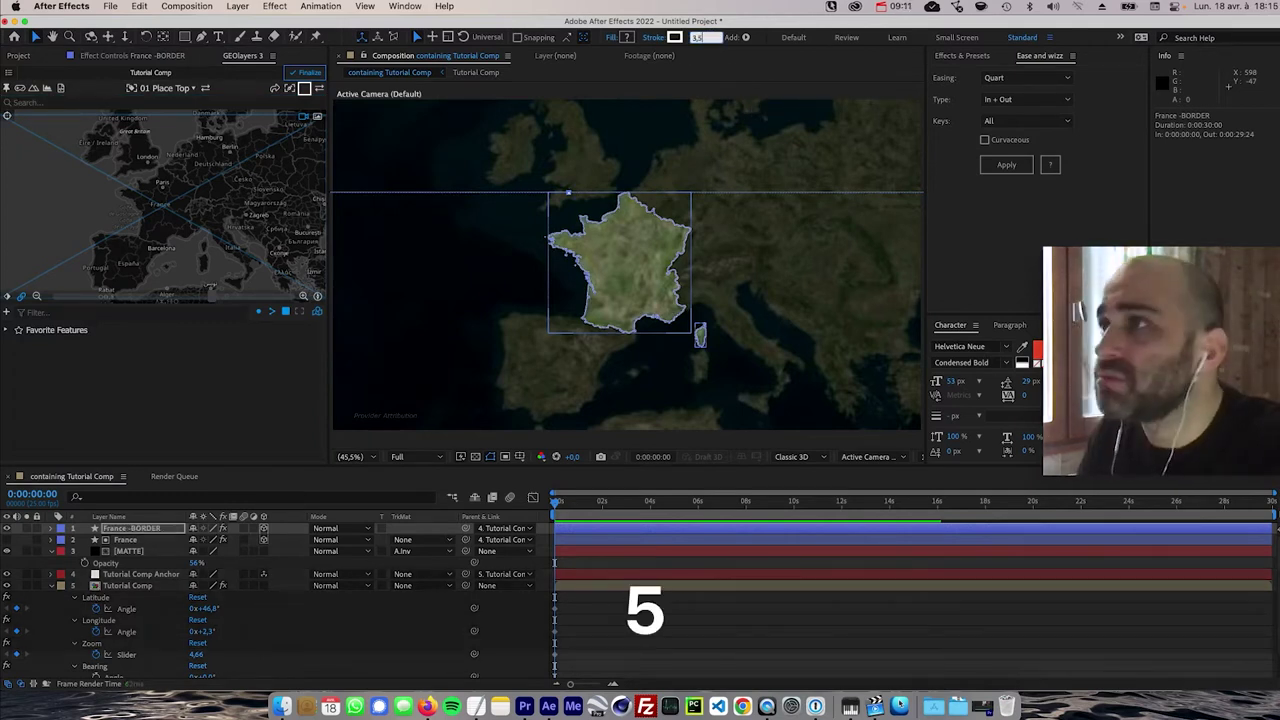
click(563, 649)
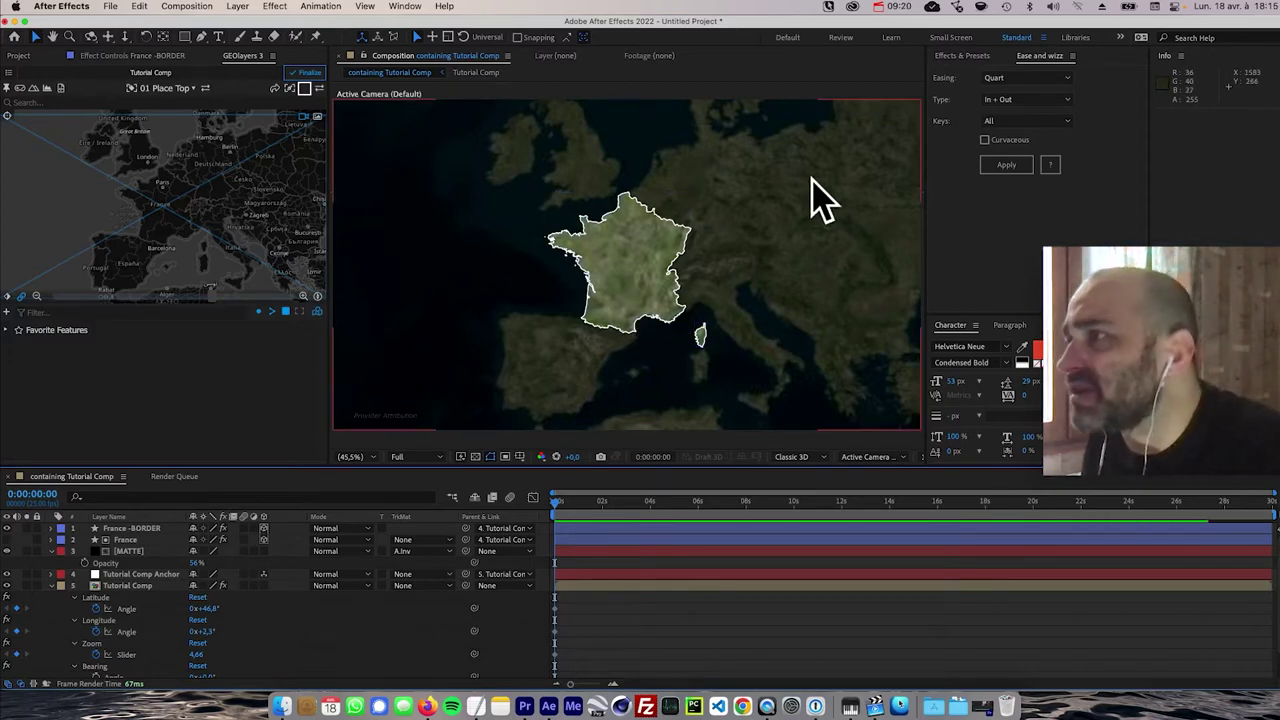
- Compare the map with the reference video in QuickTime Player, and finalize Tutorial Comp with GEOlayers in After Effects
key(super+Tab)
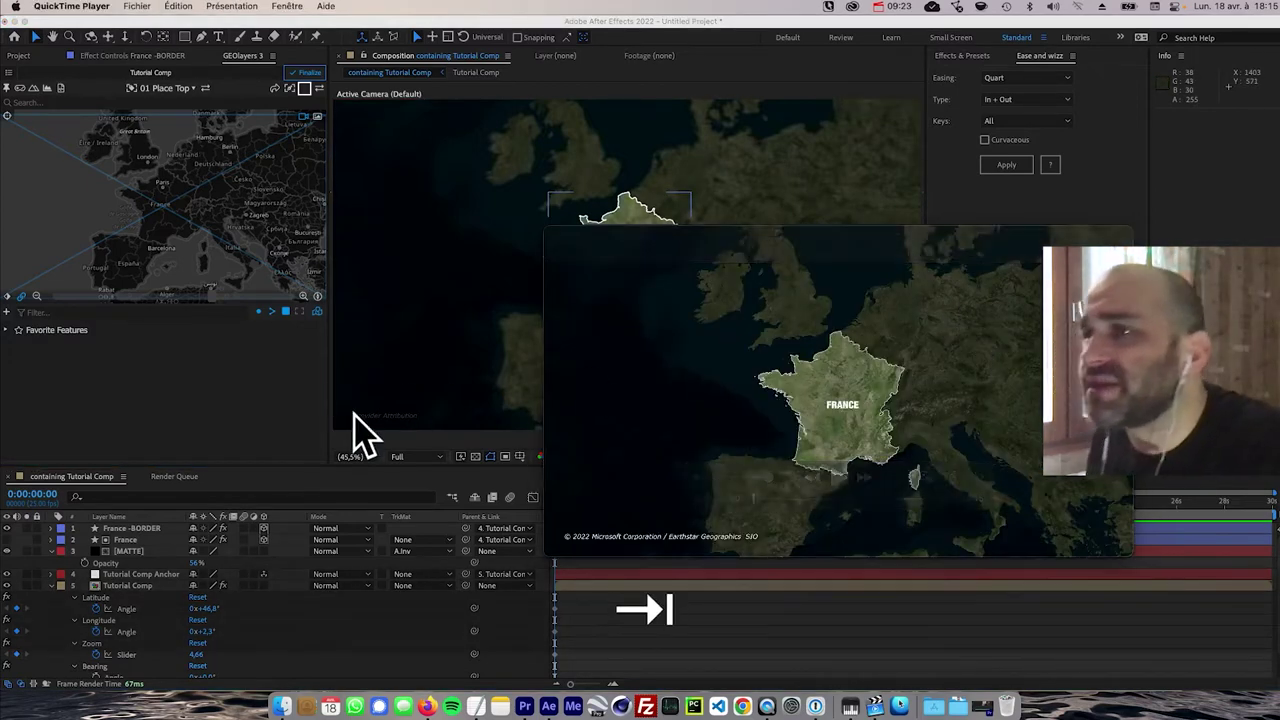
click(352, 434)
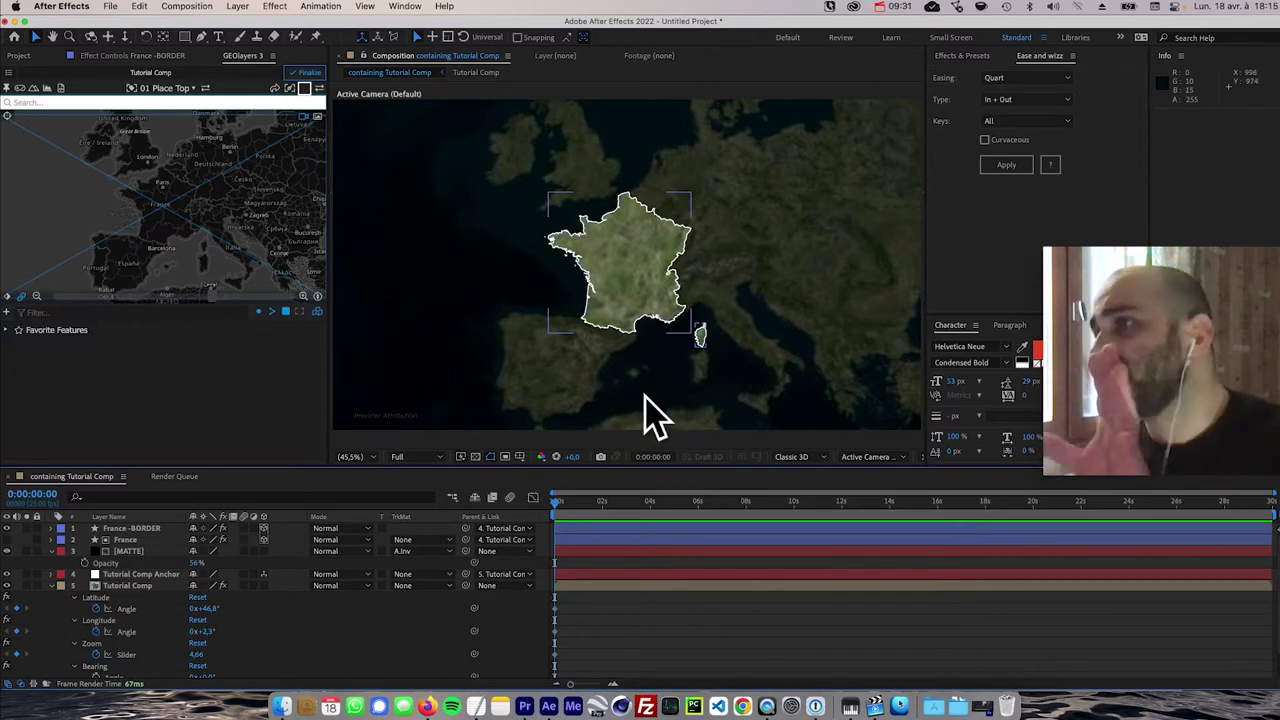
click(308, 74)
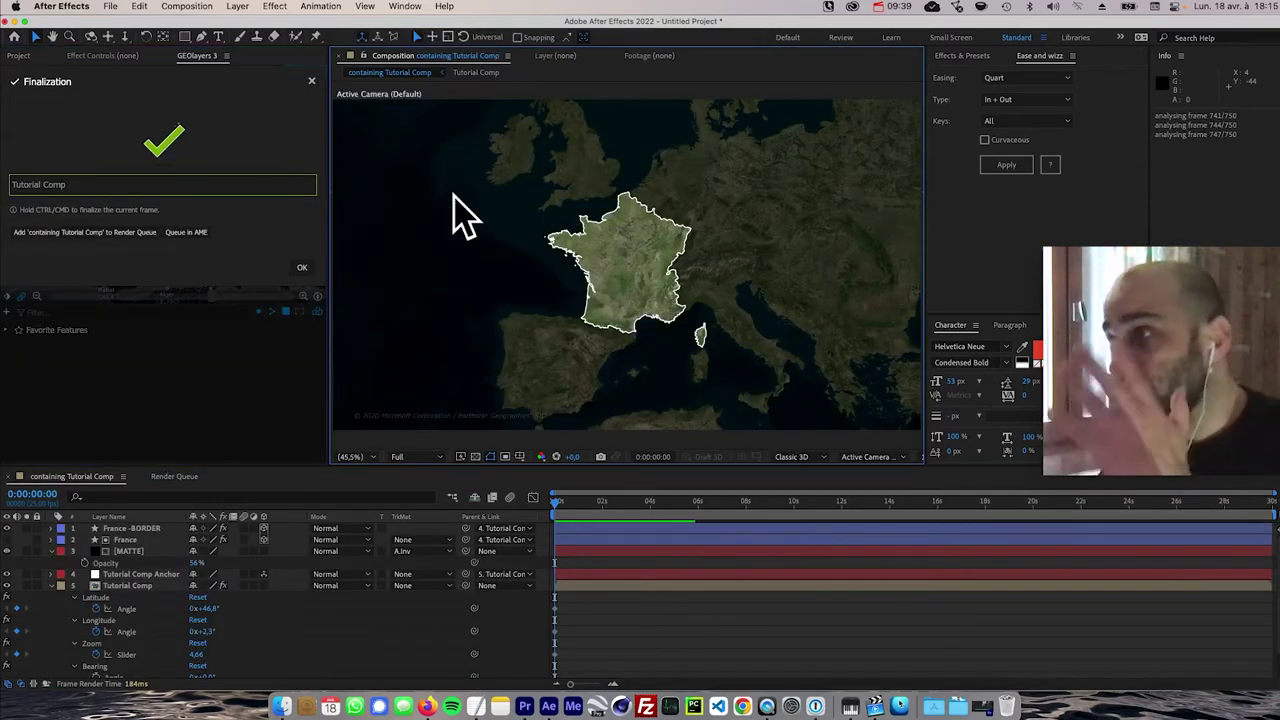
click(300, 282)
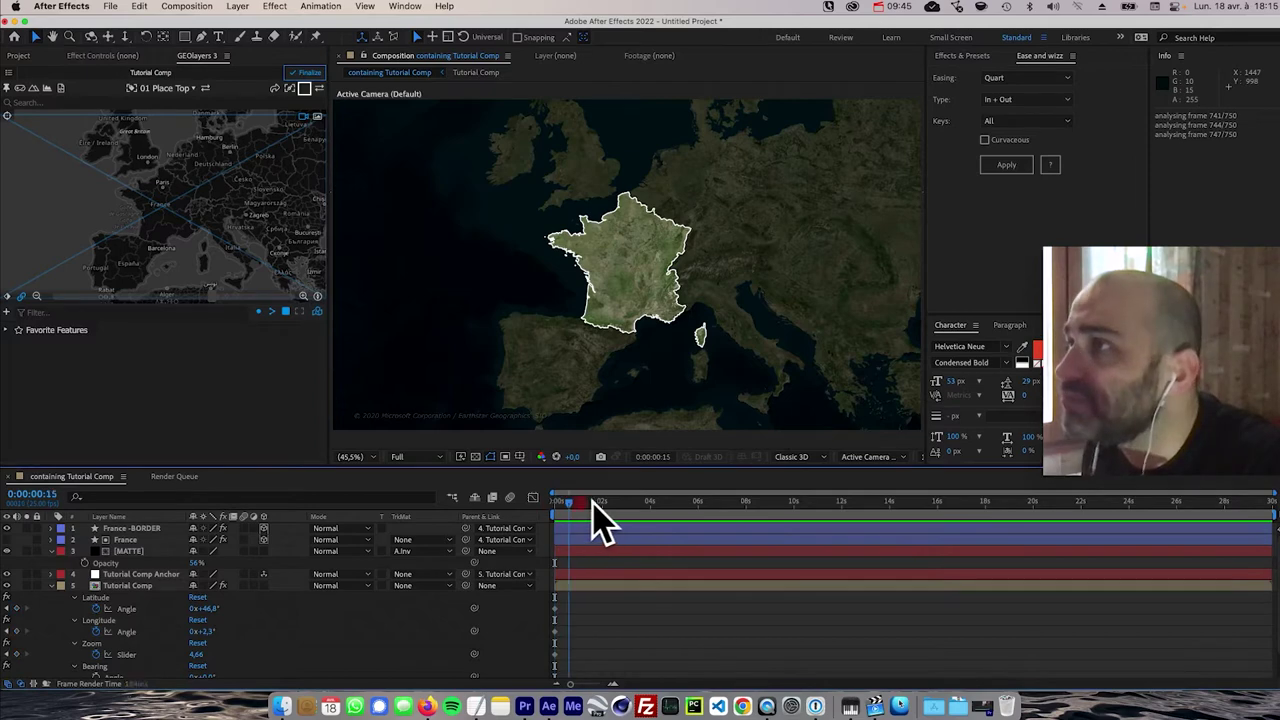
- Scrub through the opening of TutoOsint-Part2_V01.mov in QuickTime Player, and return to the start of the After Effects timeline
drag(591, 508, 557, 497)
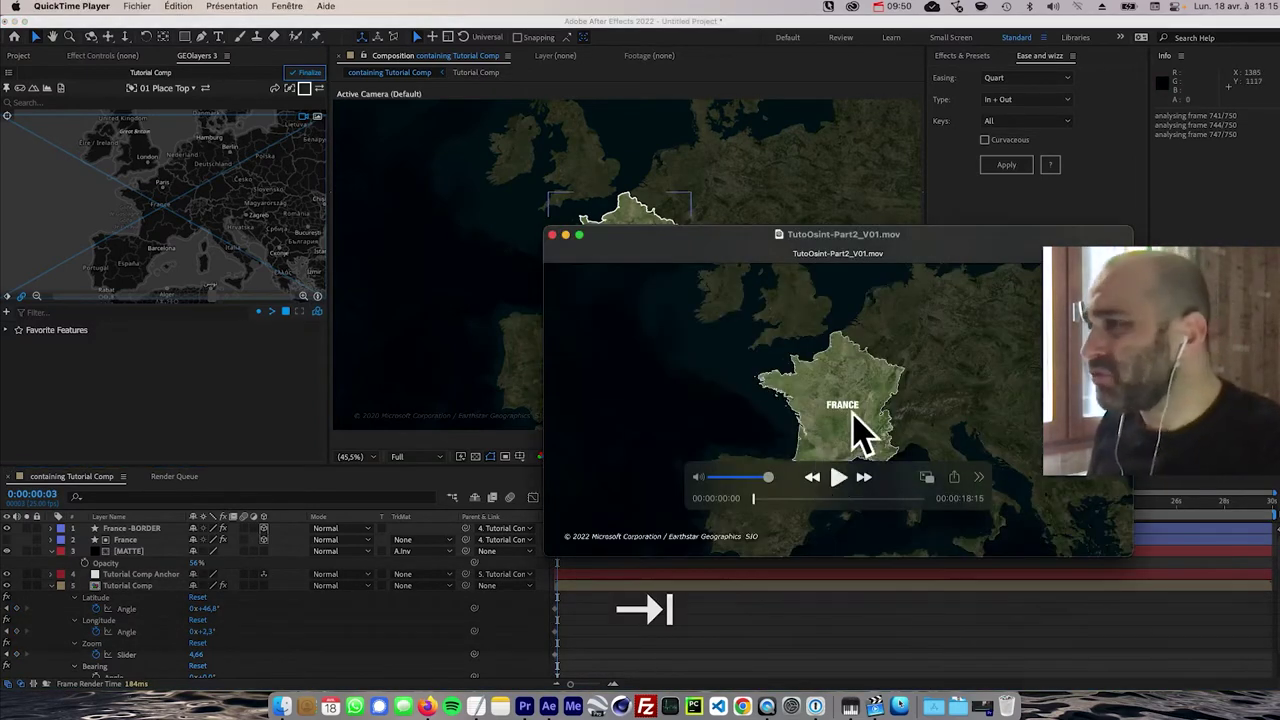
drag(748, 500, 808, 502)
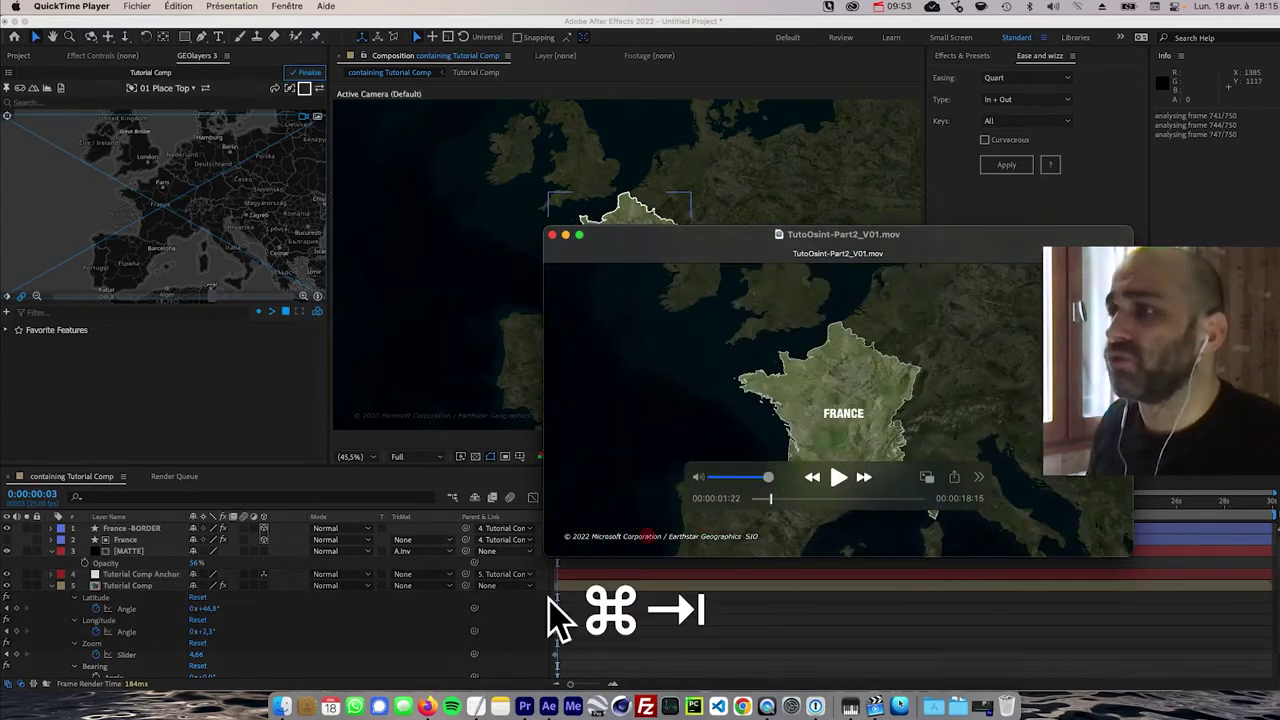
key(super+Tab)
key(Home)
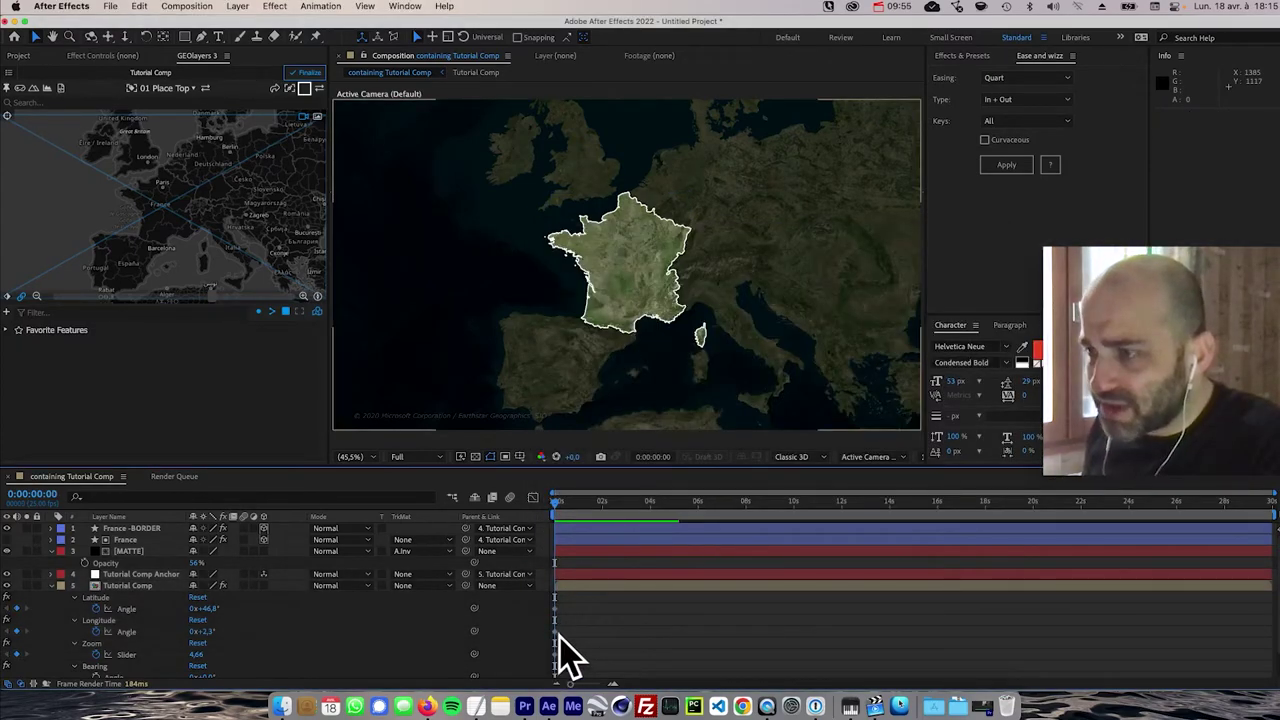
- At 4 seconds, search GEOlayers for paris and fit the map view to the Paris metropolitan department
drag(566, 511, 653, 518)
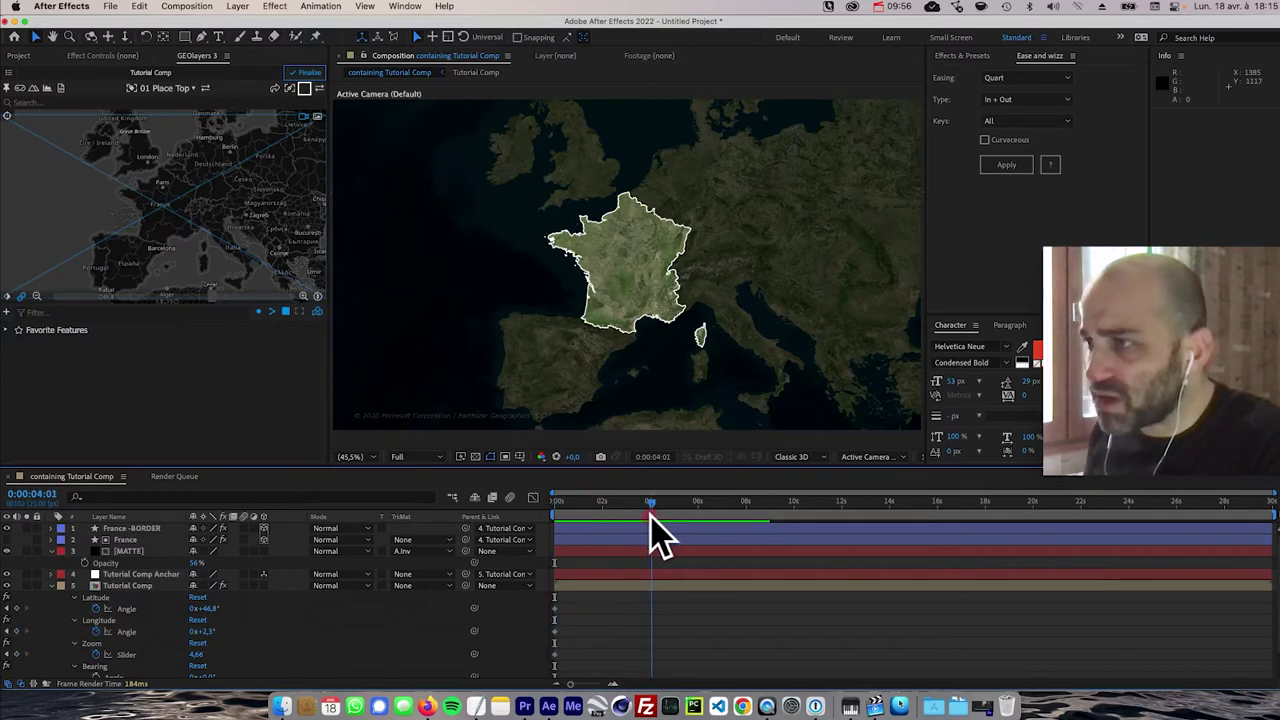
click(47, 101)
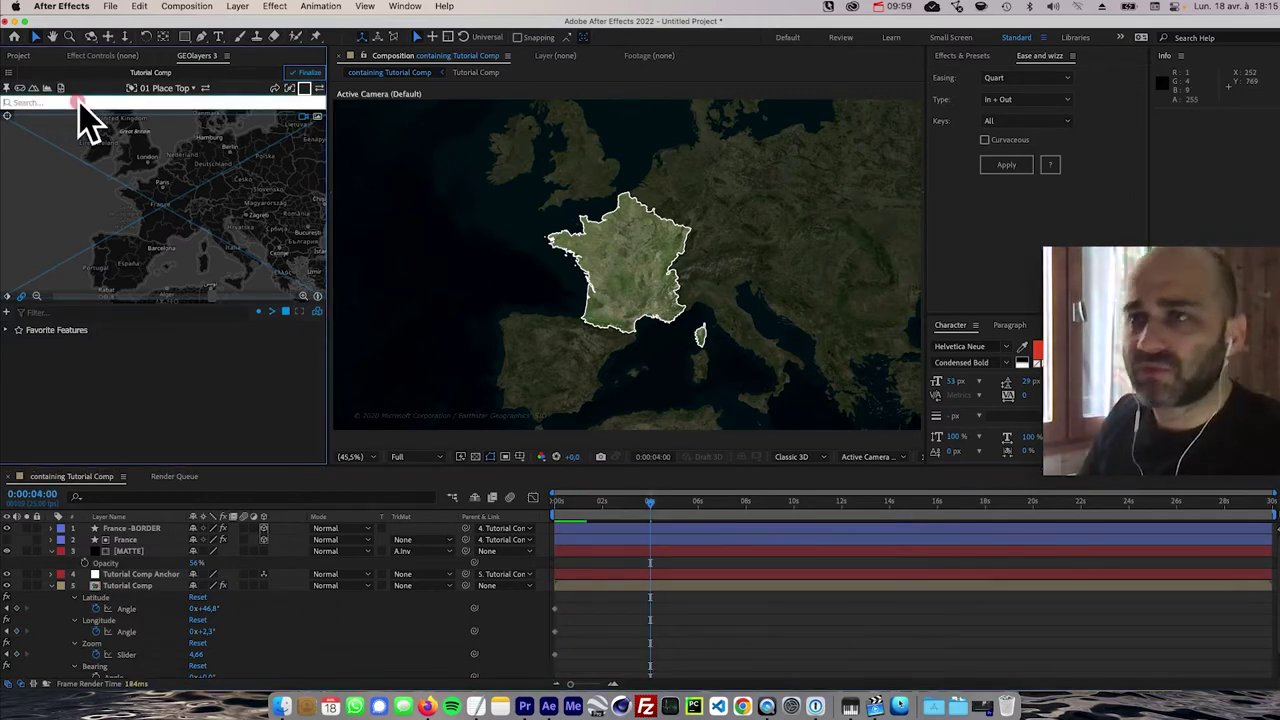
text(paris)
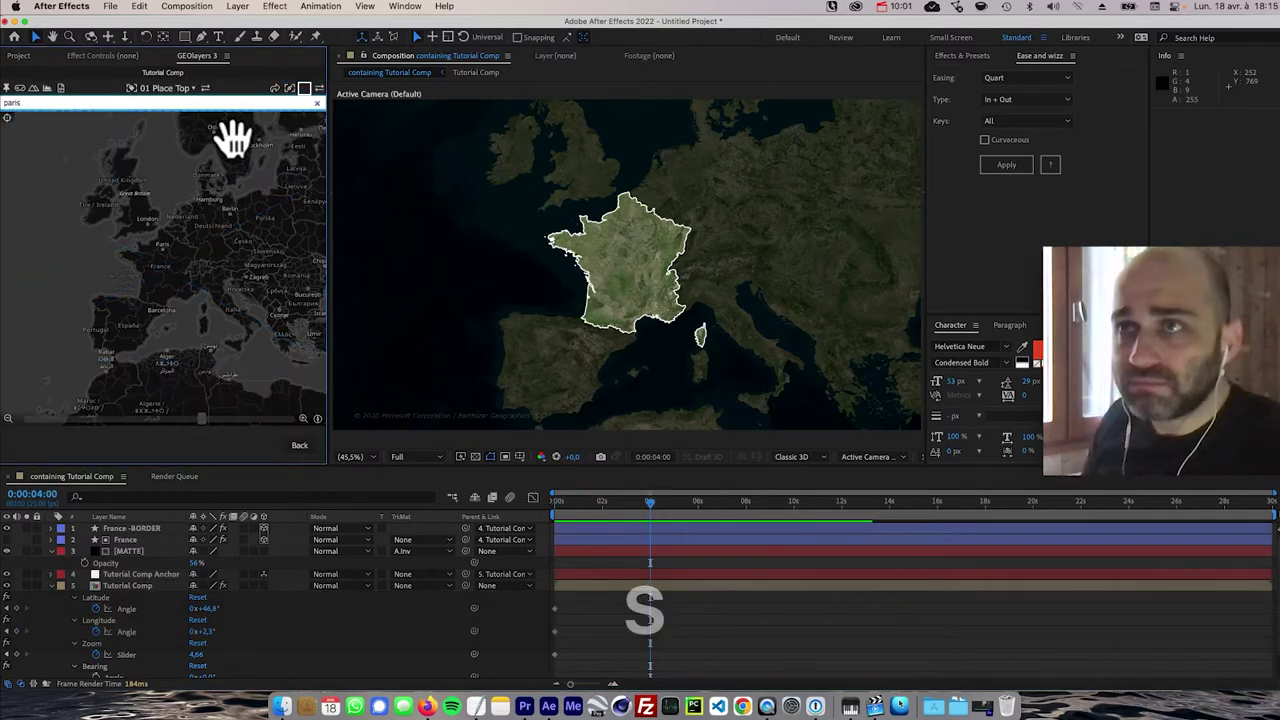
mouse_move(75, 160)
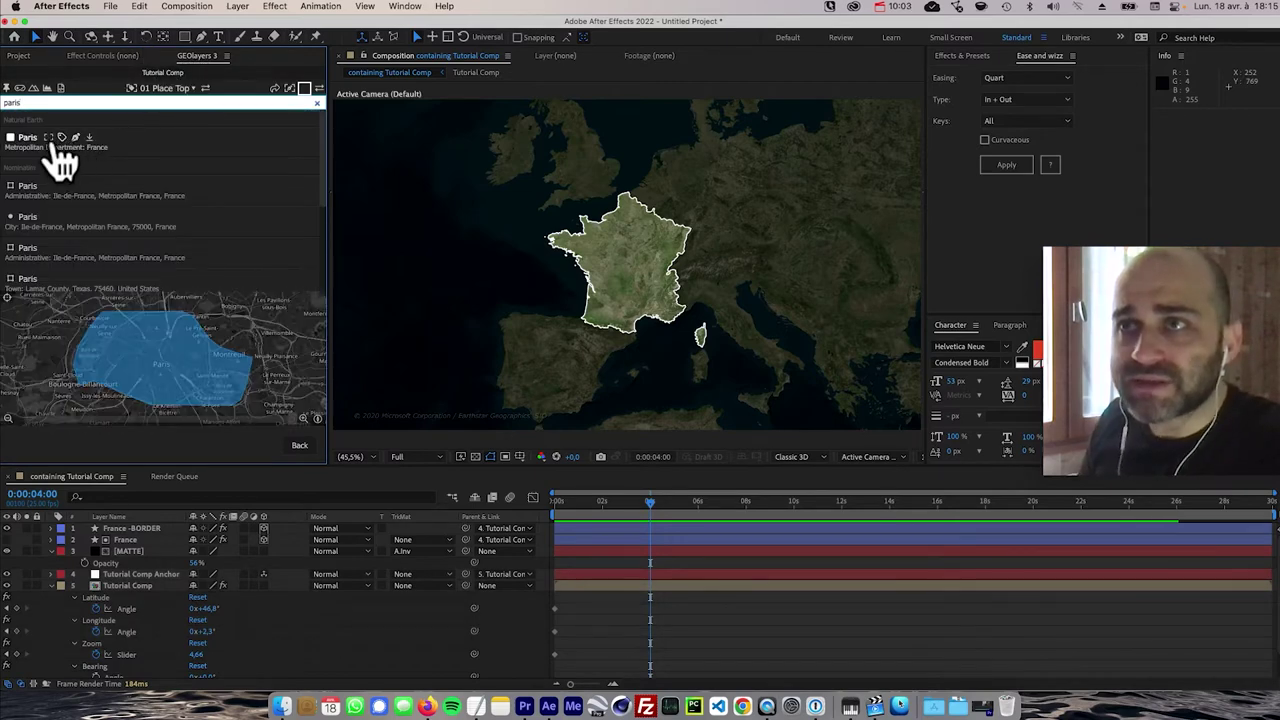
click(47, 143)
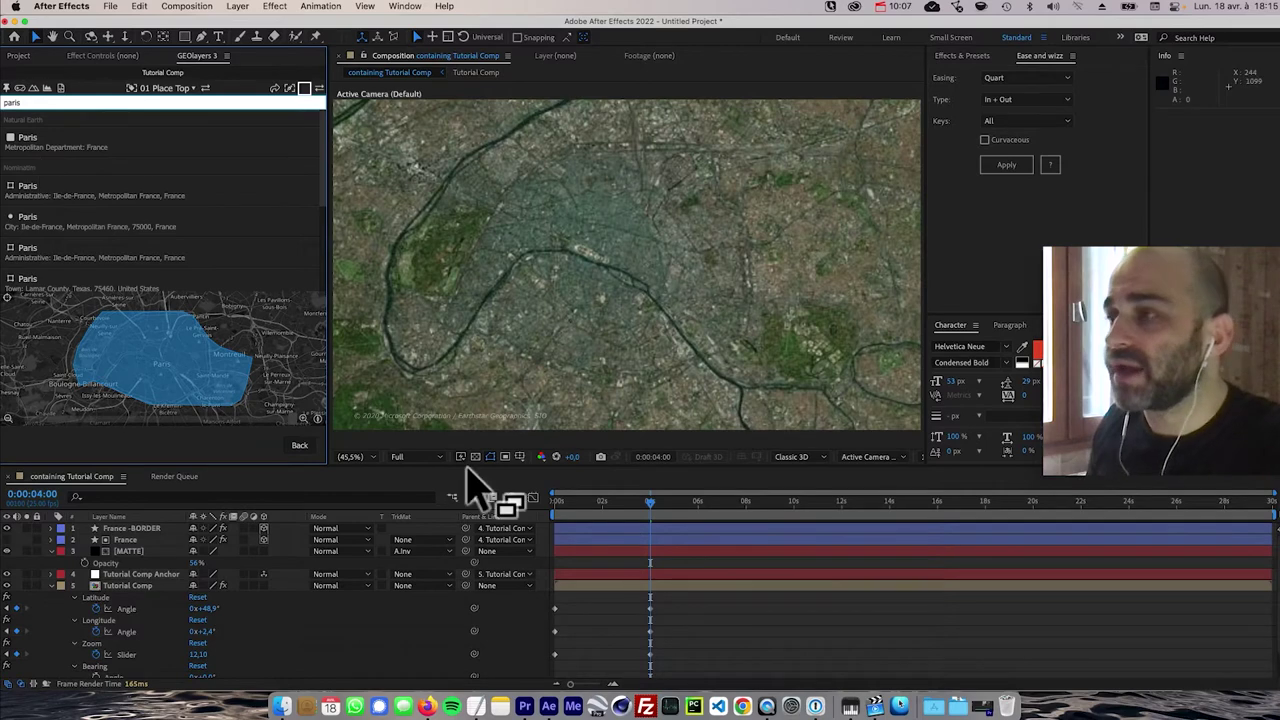
click(316, 104)
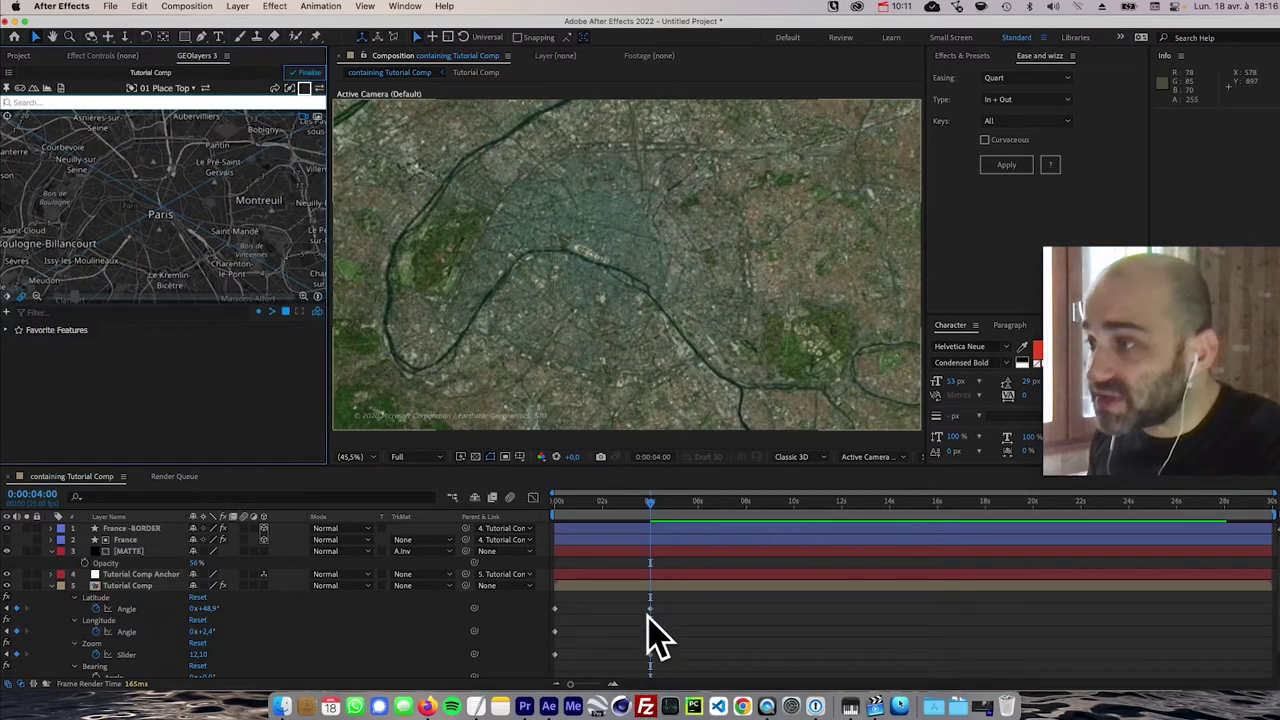
- Lower the composition preview resolution to Quarter and play back the zoom from France to Paris
drag(646, 502, 580, 503)
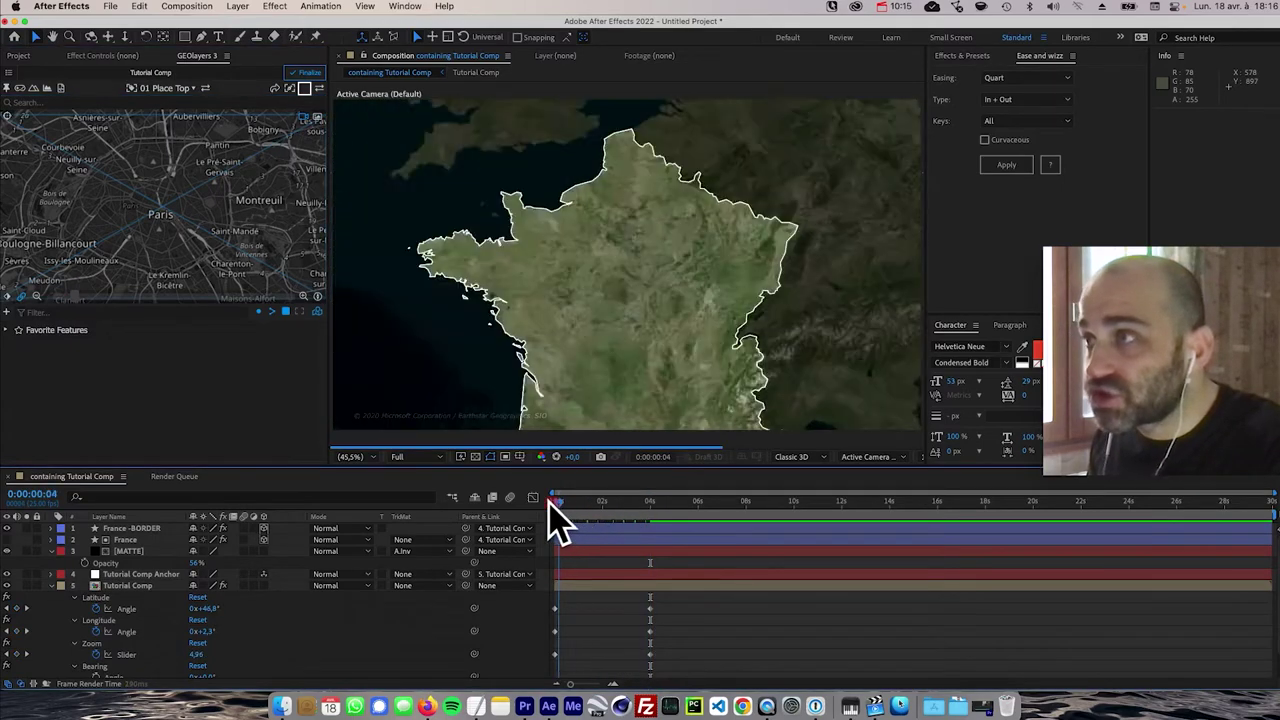
drag(551, 514, 506, 514)
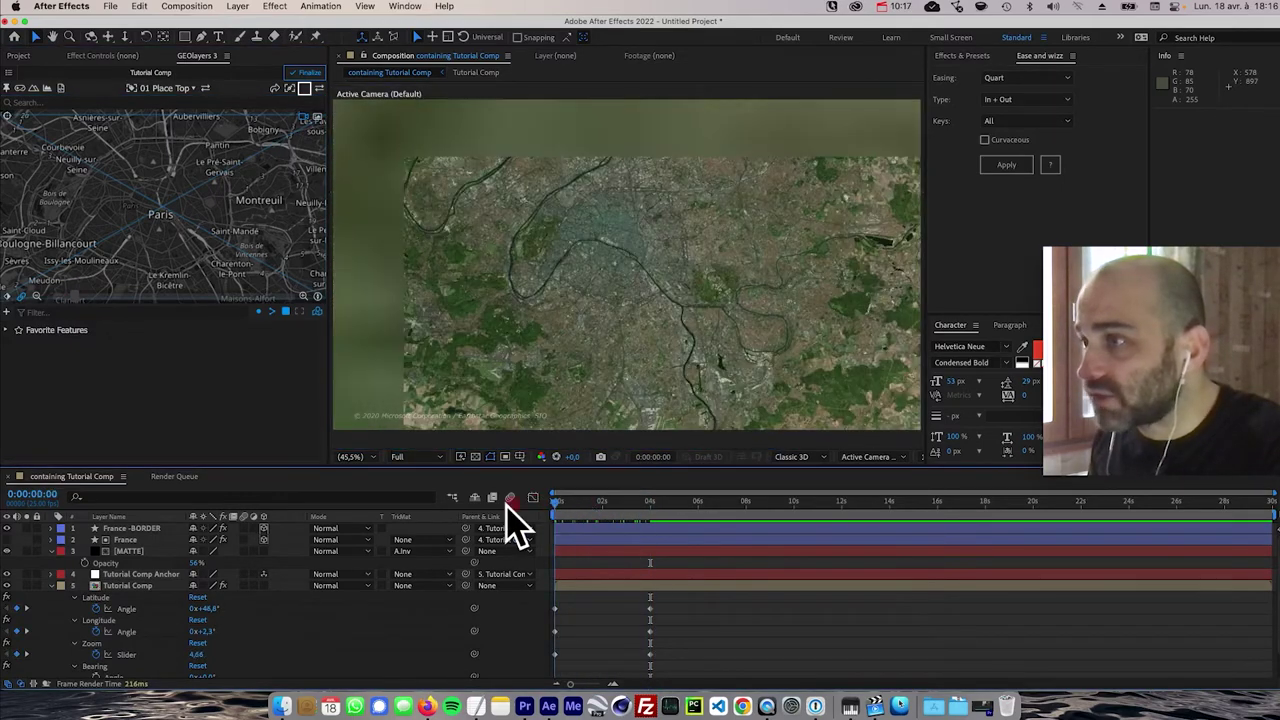
click(402, 456)
click(414, 532)
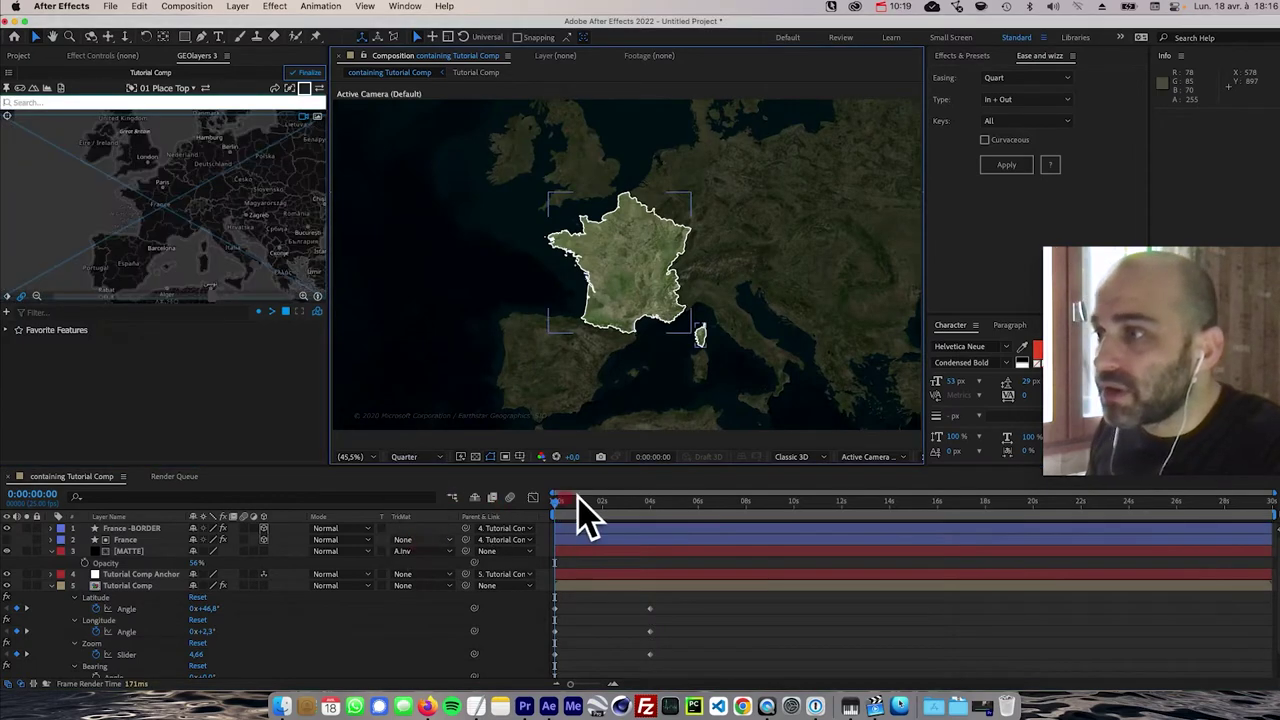
key(space)
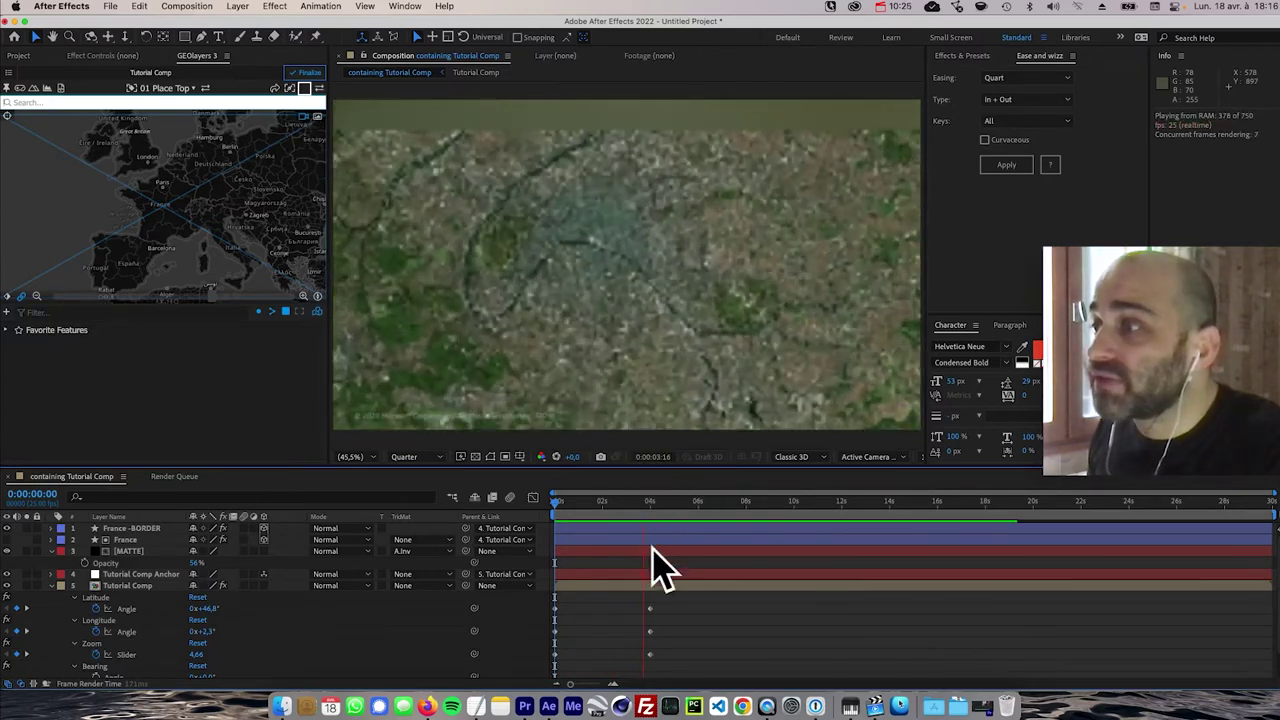
key(space)
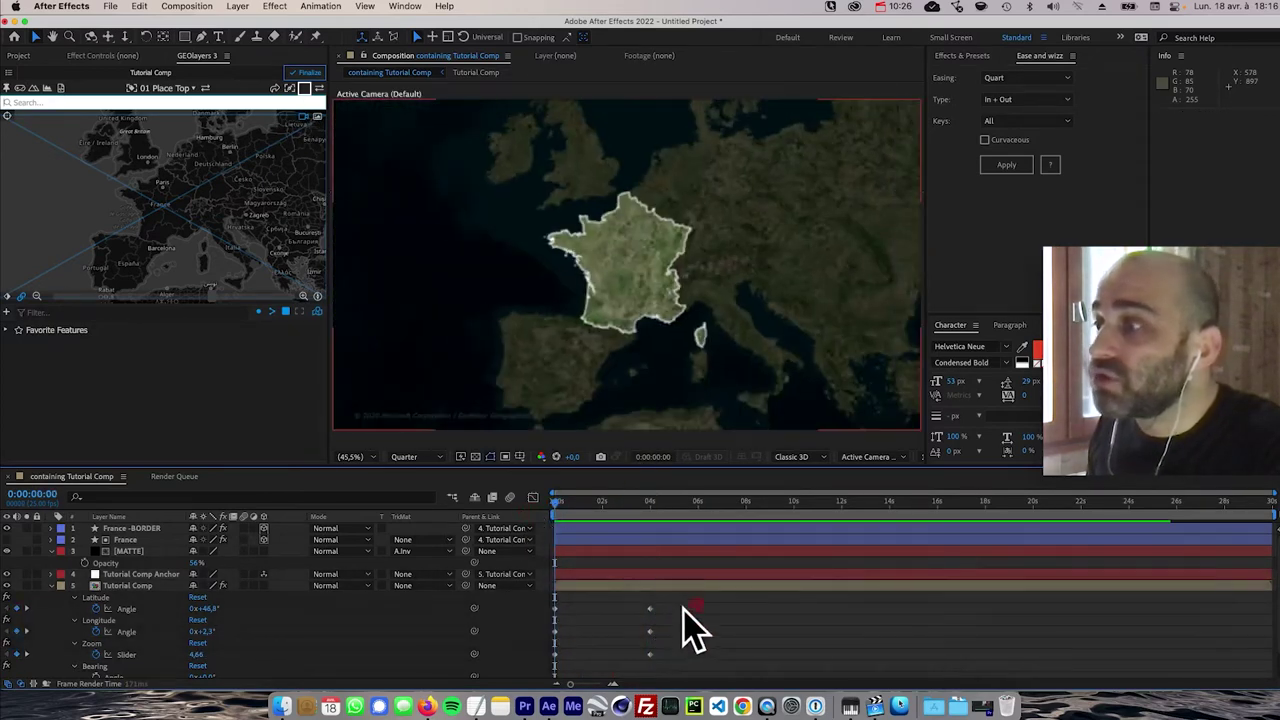
- Apply Expo In + Out easing to the map's 4-second latitude, longitude and zoom keyframes, and preview the movement
drag(670, 606, 636, 668)
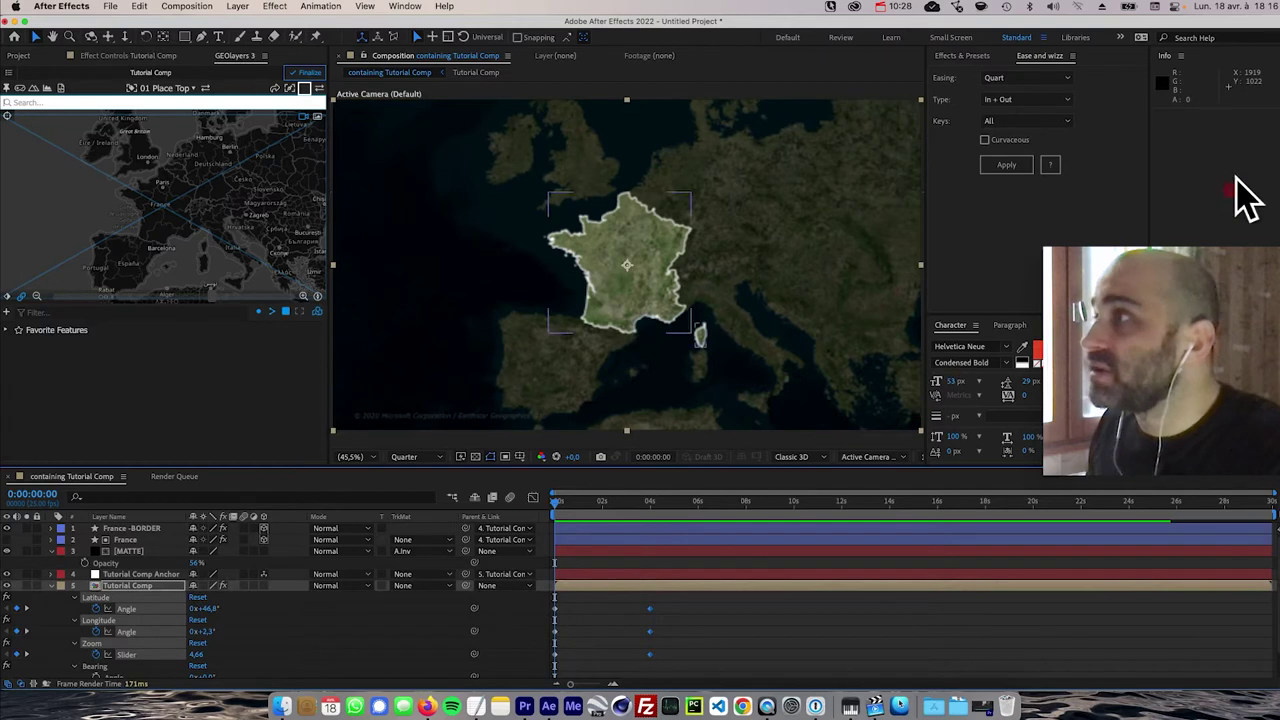
click(1025, 78)
click(1028, 98)
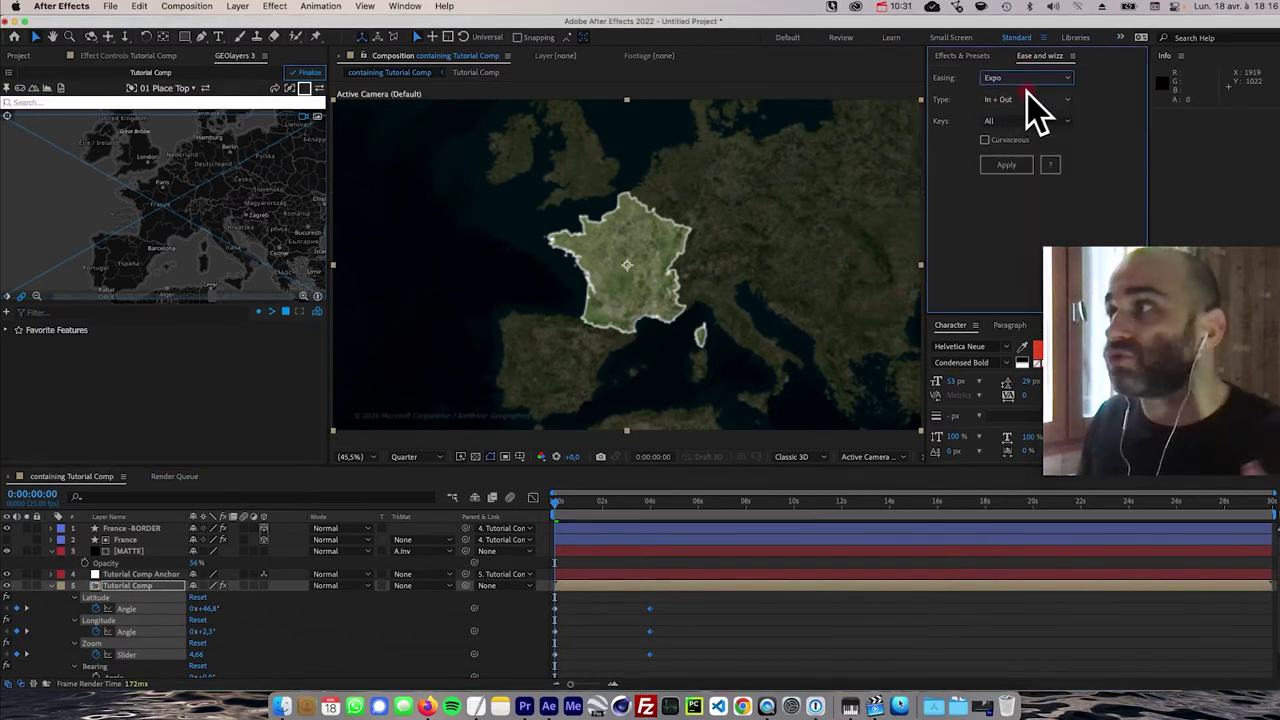
click(1018, 164)
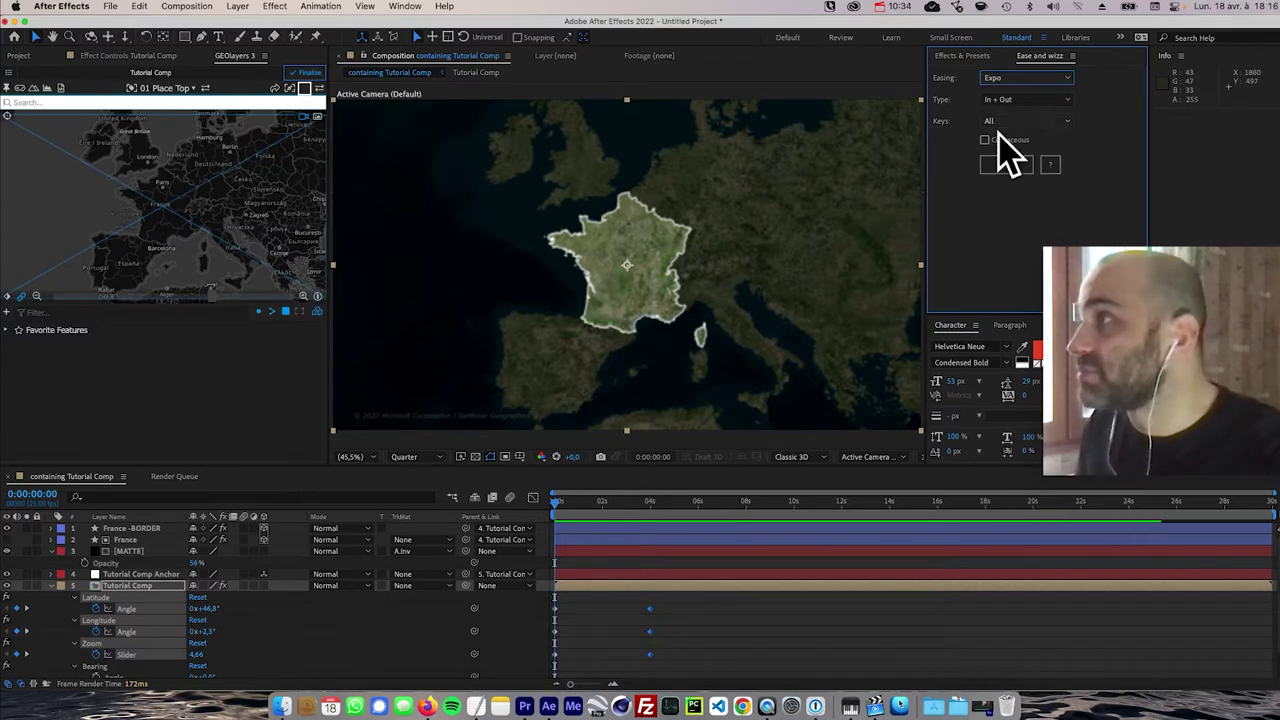
click(1008, 165)
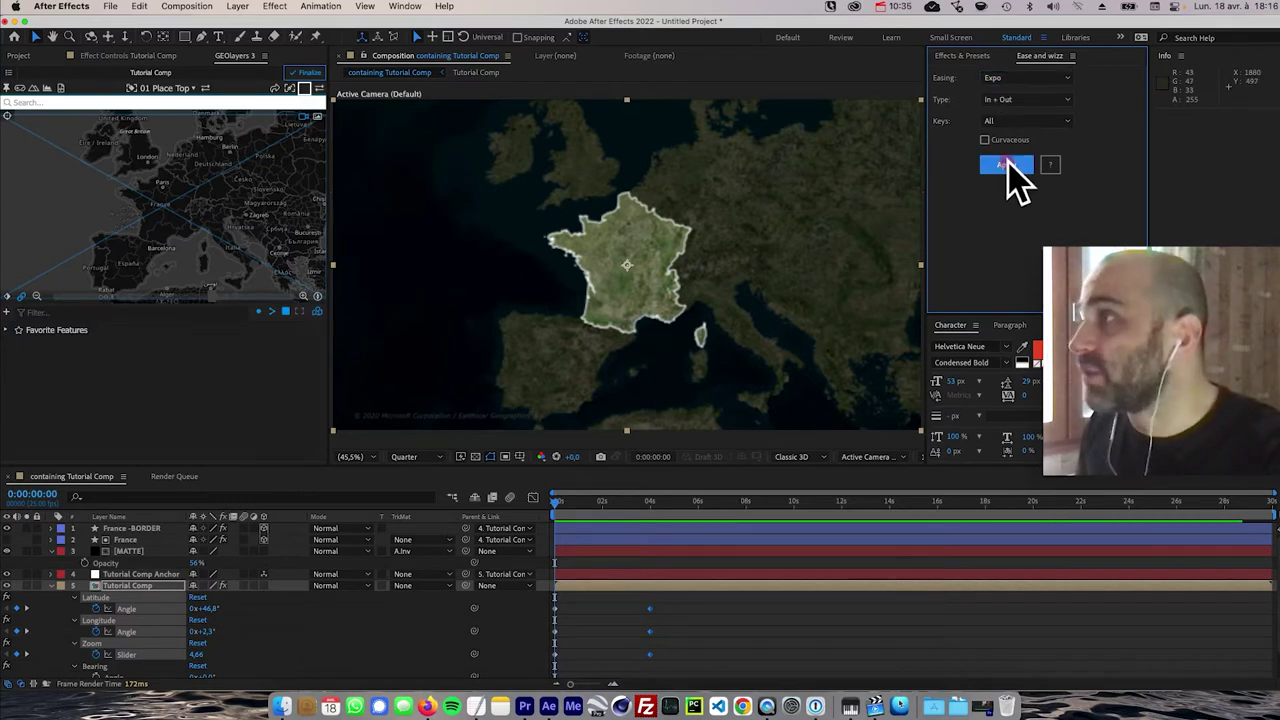
click(700, 632)
key(space)
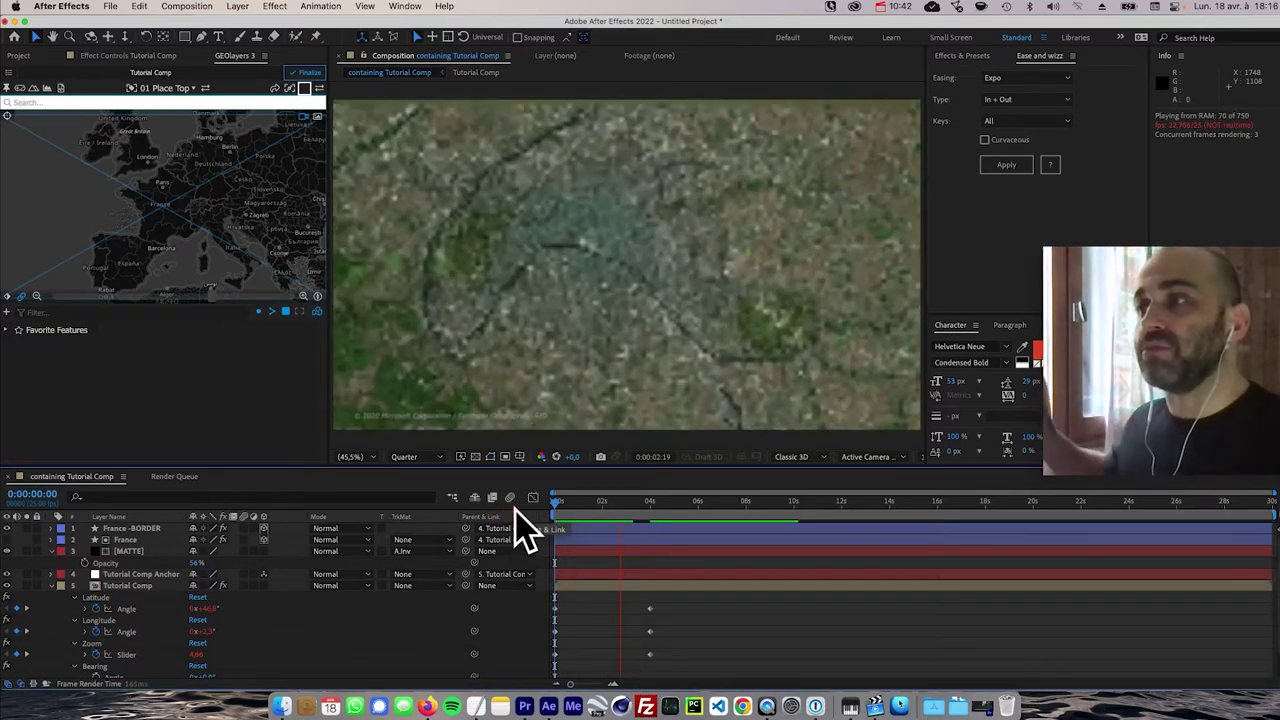
- At the 4-second keyframe, zoom the Paris map view out to about 11.55
shift+click(648, 504)
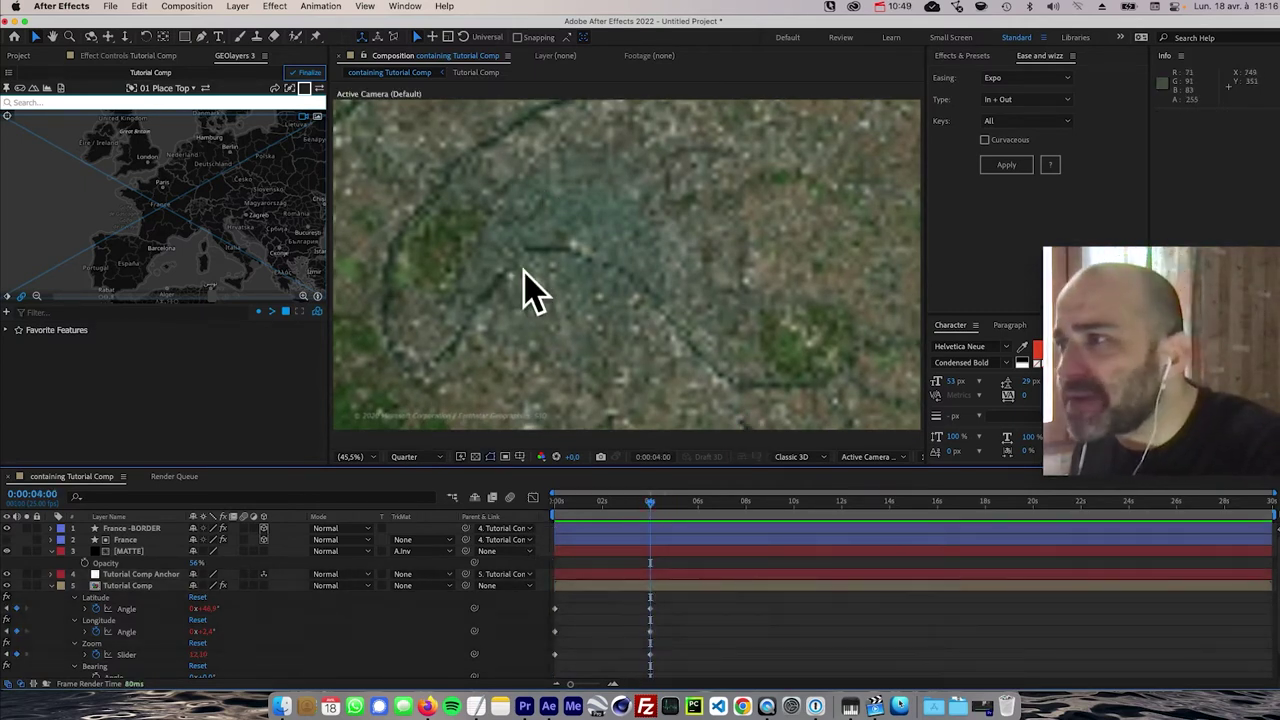
click(650, 630)
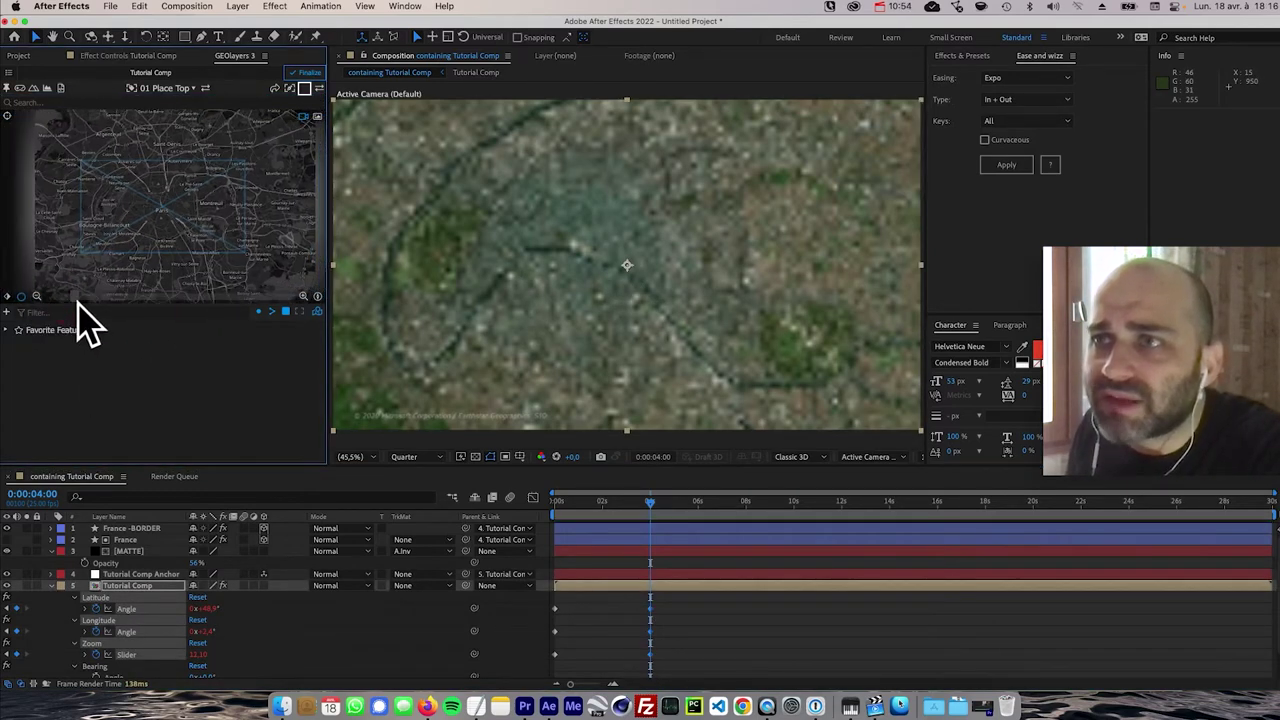
click(78, 298)
scroll(143, 290, up, 3)
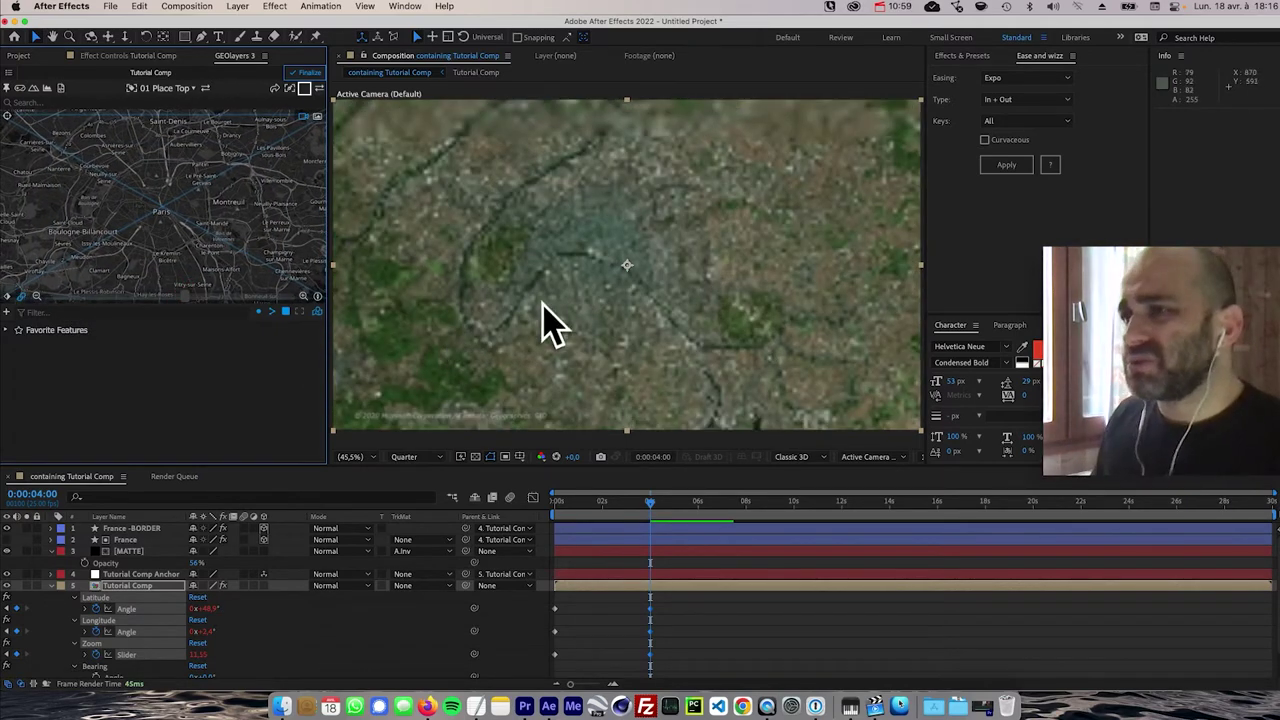
mouse_move(660, 530)
mouse_down()
mouse_move(557, 520)
mouse_move(640, 528)
mouse_up()
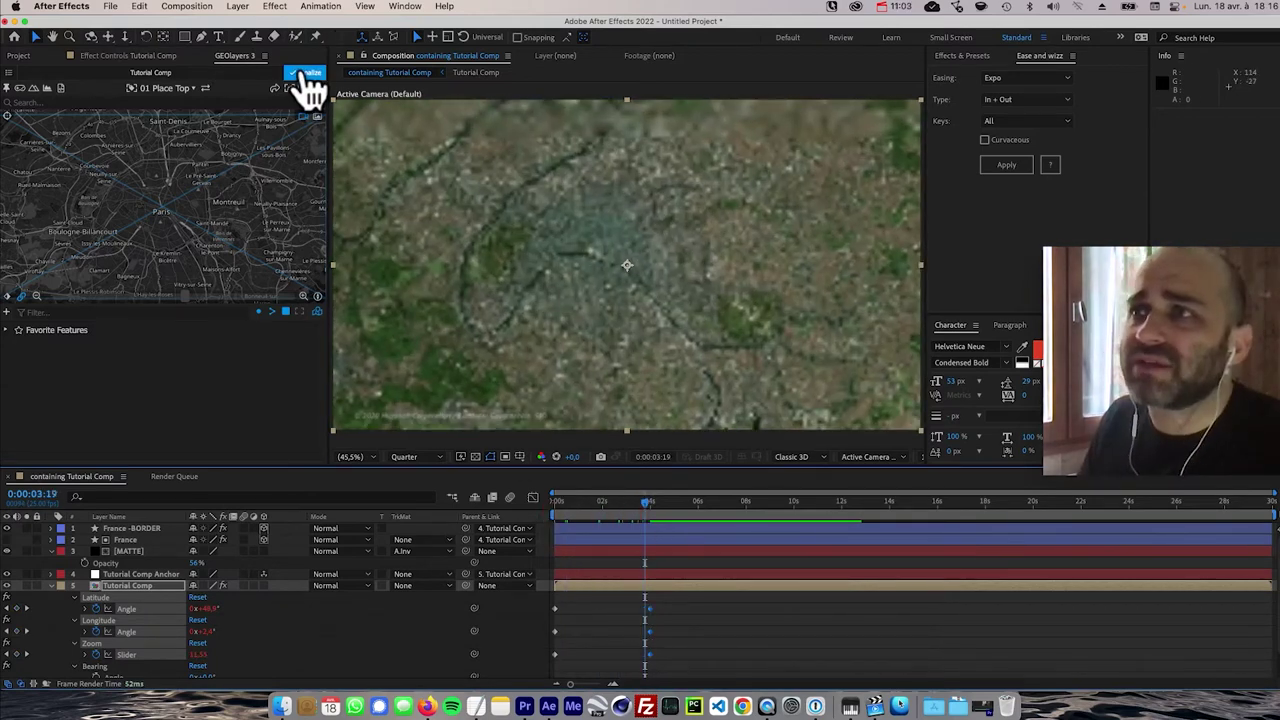
- Finalize the map again with GEOlayers and play back the zoom to Paris from the start
click(307, 75)
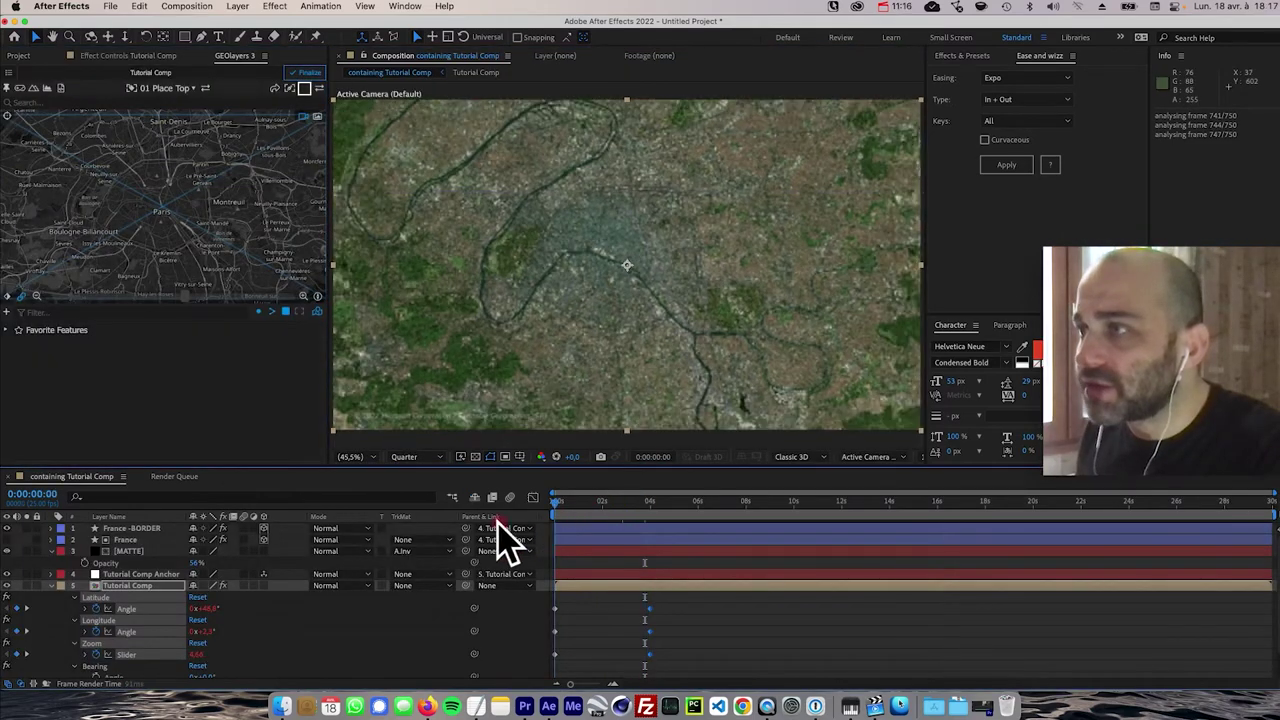
key(space)
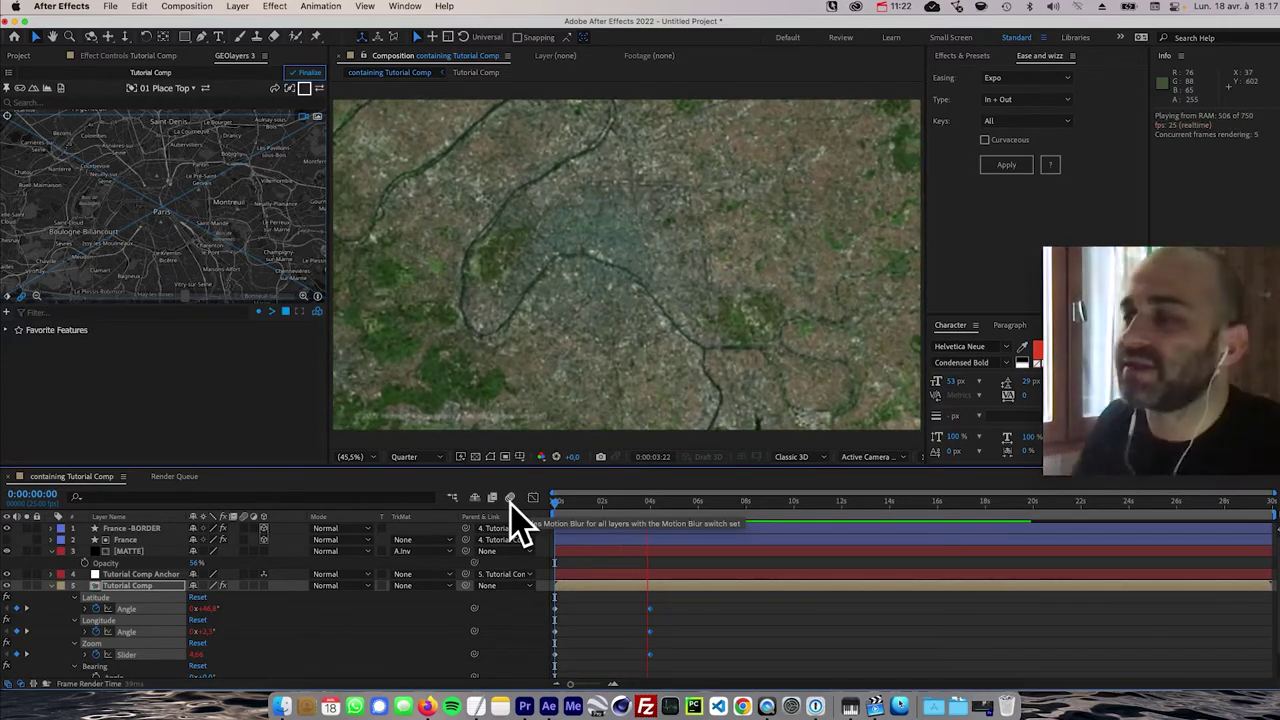
- Switch to the reference video TutoOsint-Part2_V01.mov and scrub around the Paris shot to check the timing of the second zoom
click(658, 501)
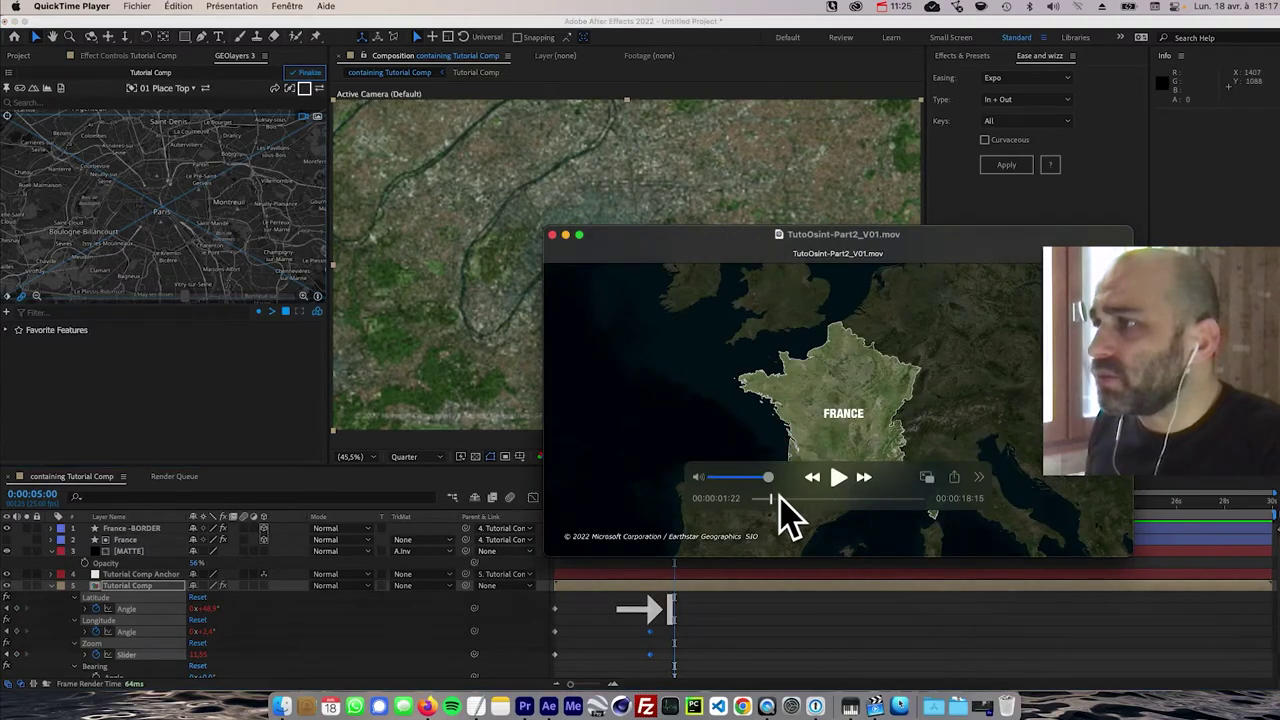
drag(777, 498, 821, 499)
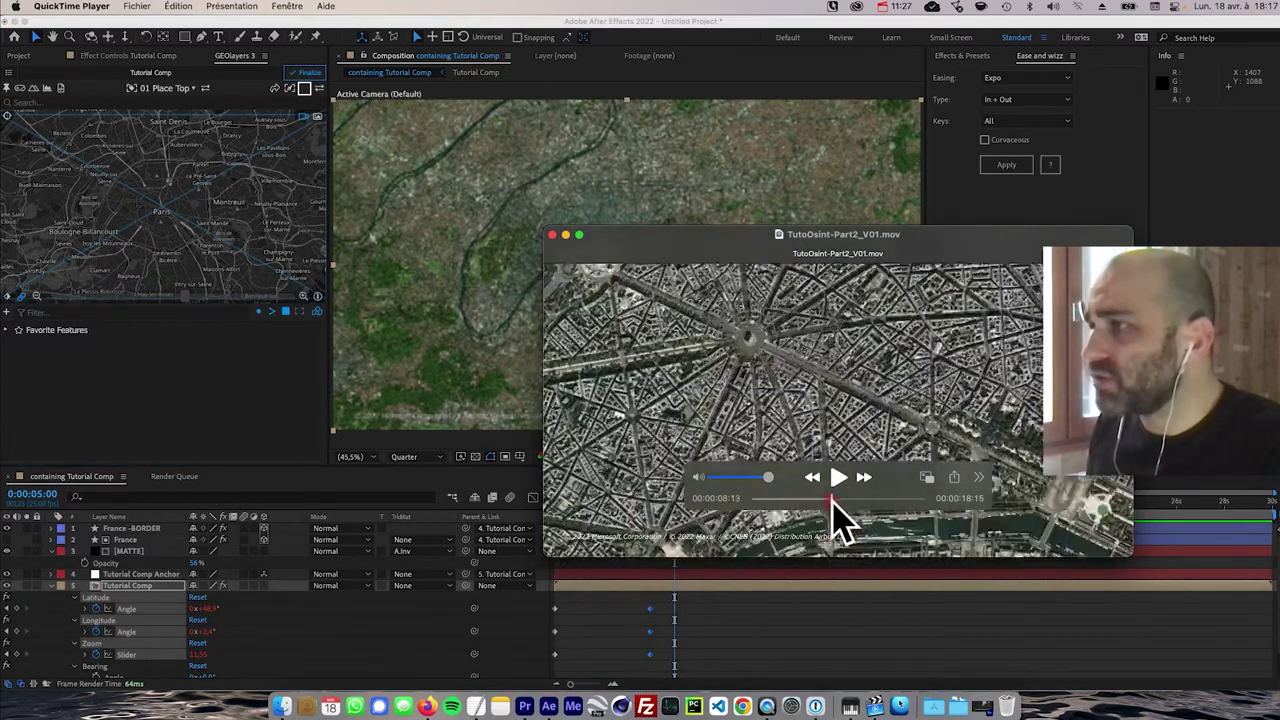
drag(831, 499, 823, 499)
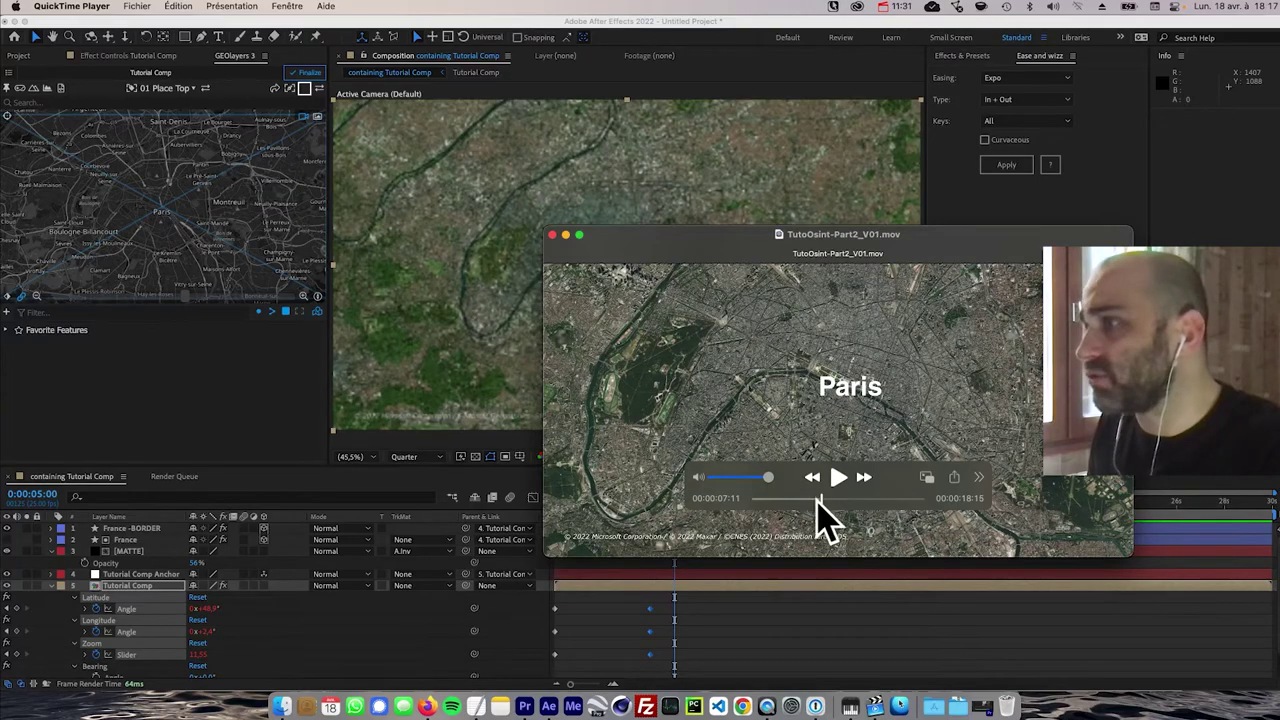
mouse_move(820, 499)
mouse_down()
mouse_move(863, 500)
mouse_move(820, 500)
mouse_up()
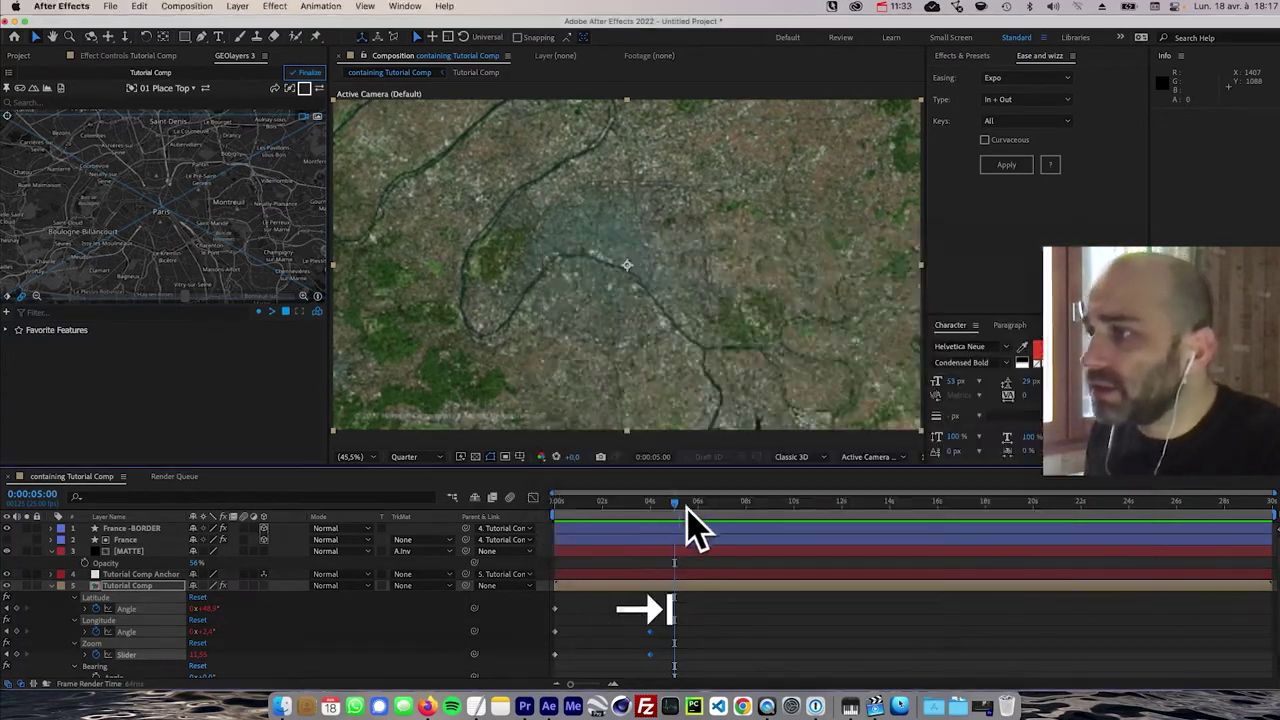
- At 0:00:07:22, search GEOlayers for "place de l'étoile" and fit the map view to the Place Charles de Gaulle result
drag(686, 507, 763, 526)
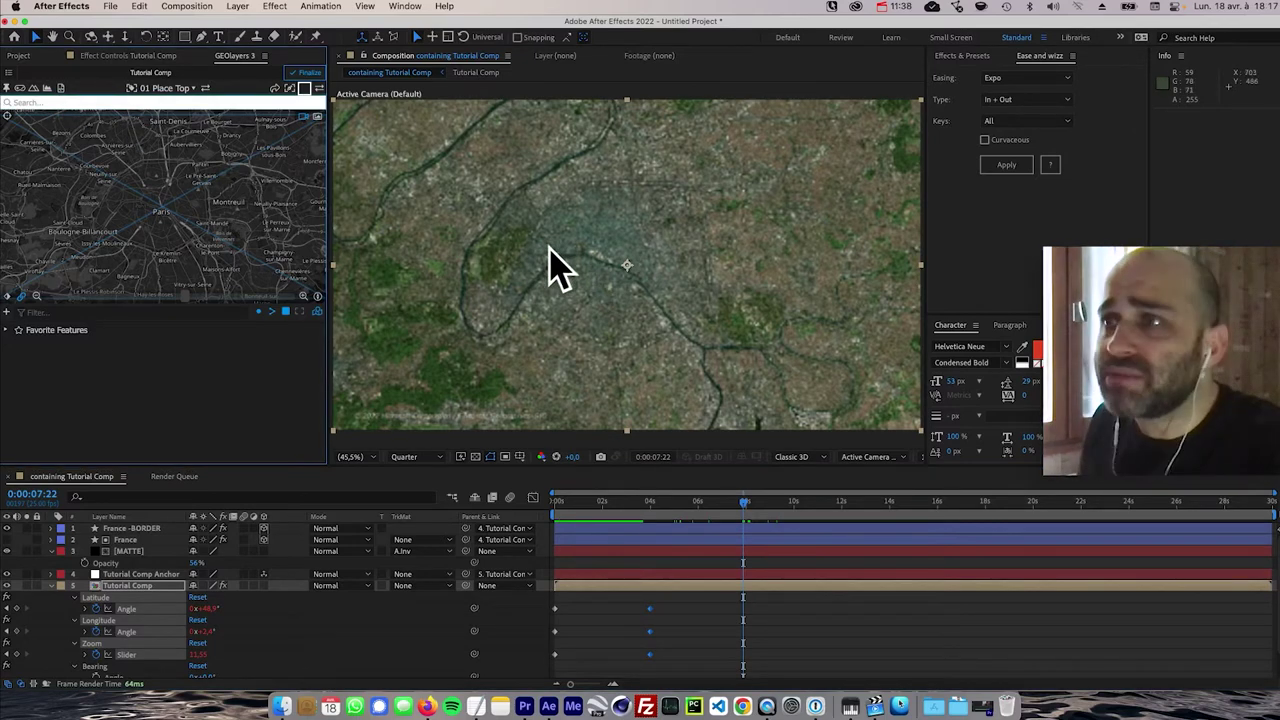
text(place de l'étoile)
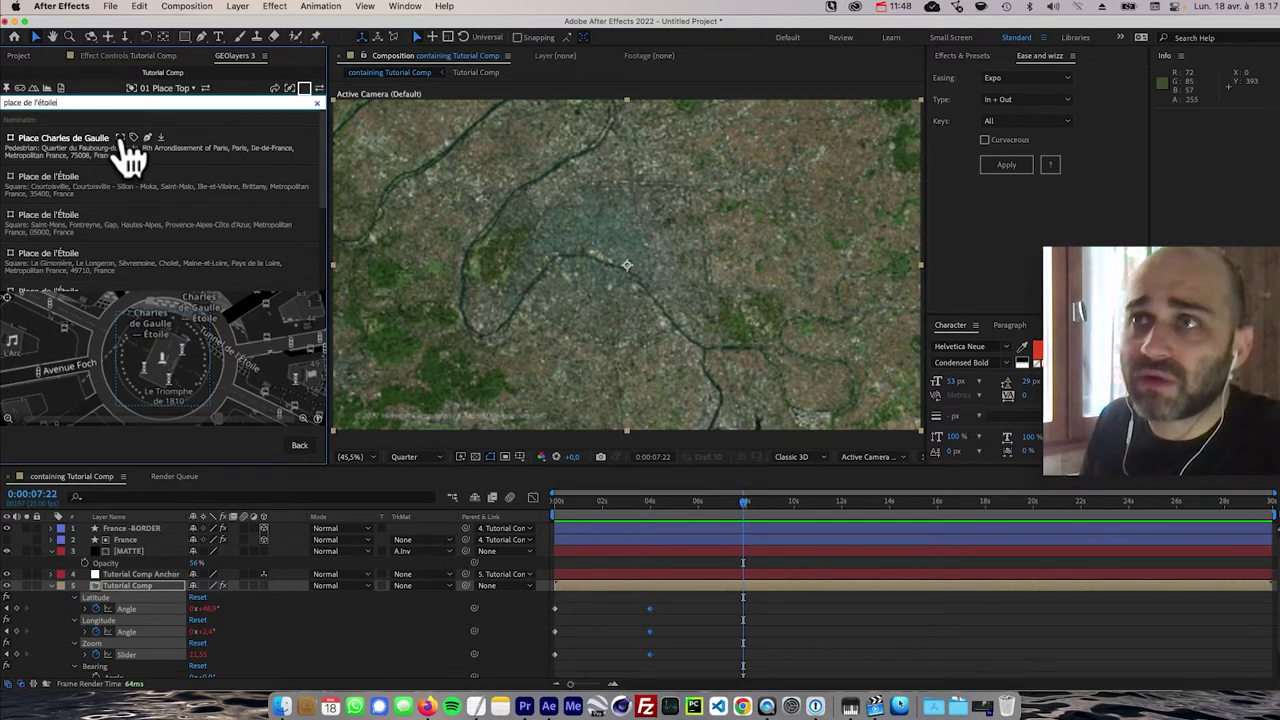
click(128, 154)
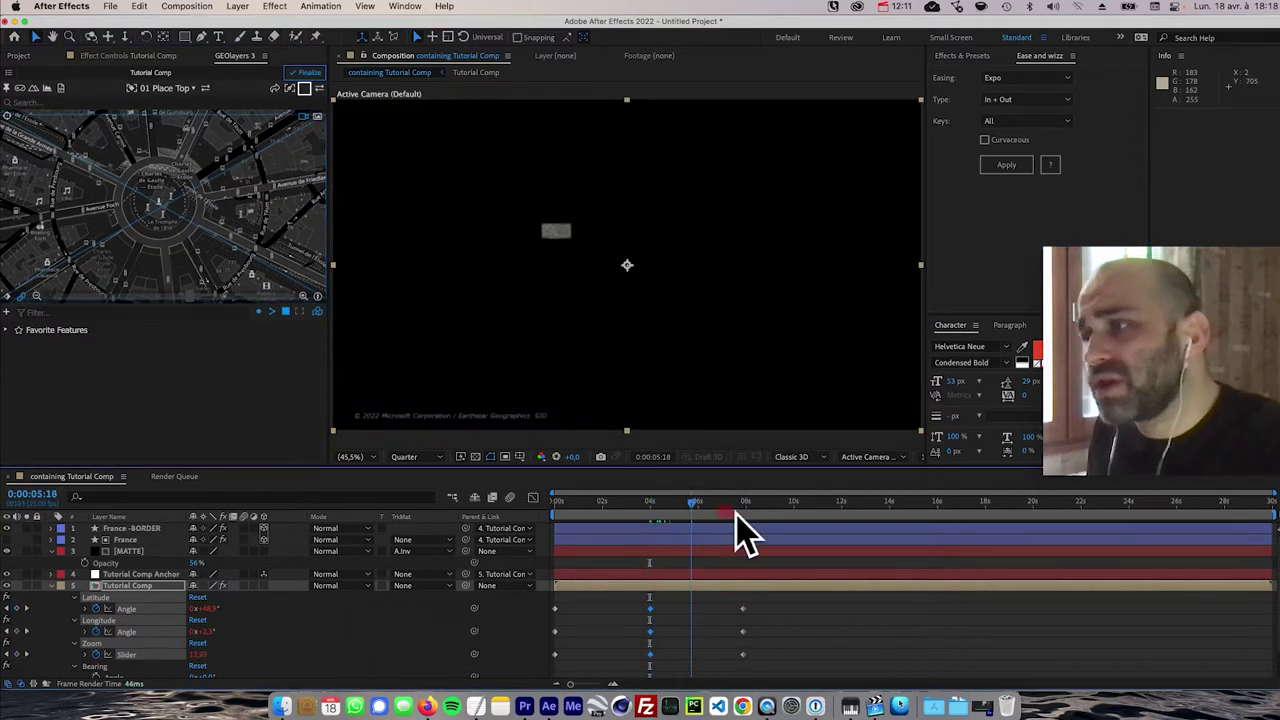
- End the work area at the 0:00:07:22 keyframes and finalize the map with GEOlayers
shift+click(750, 536)
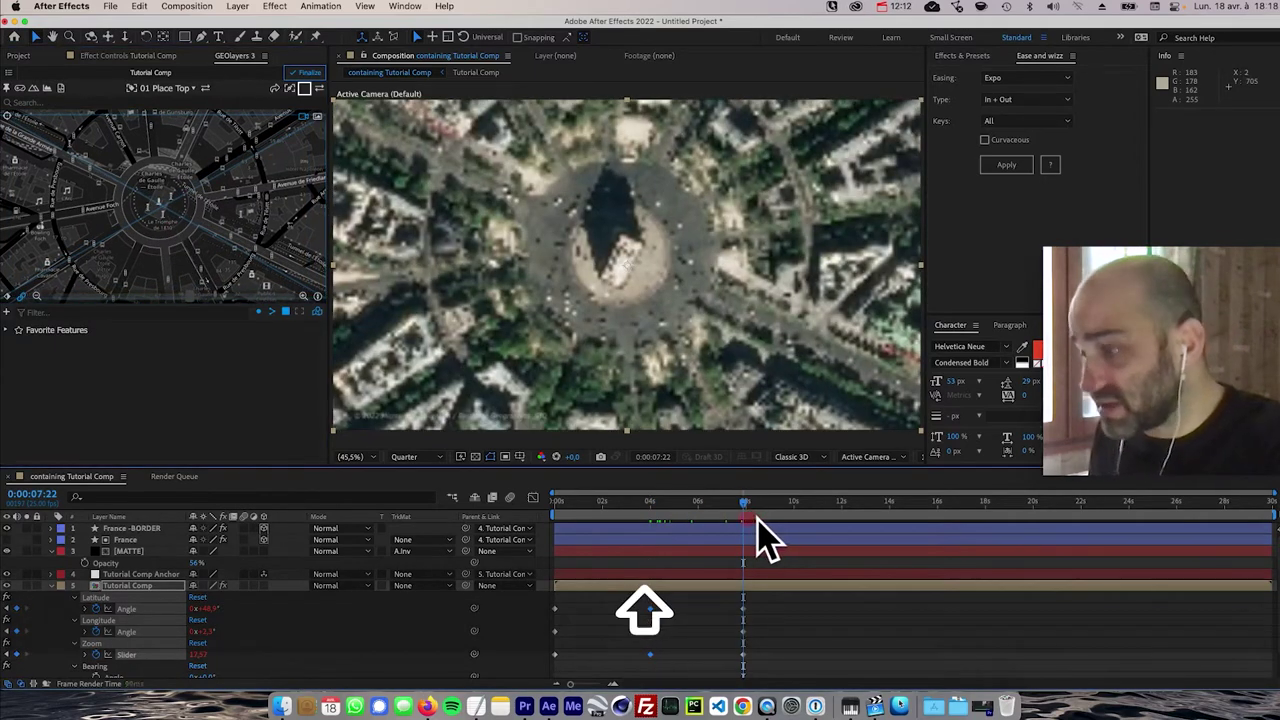
key(n)
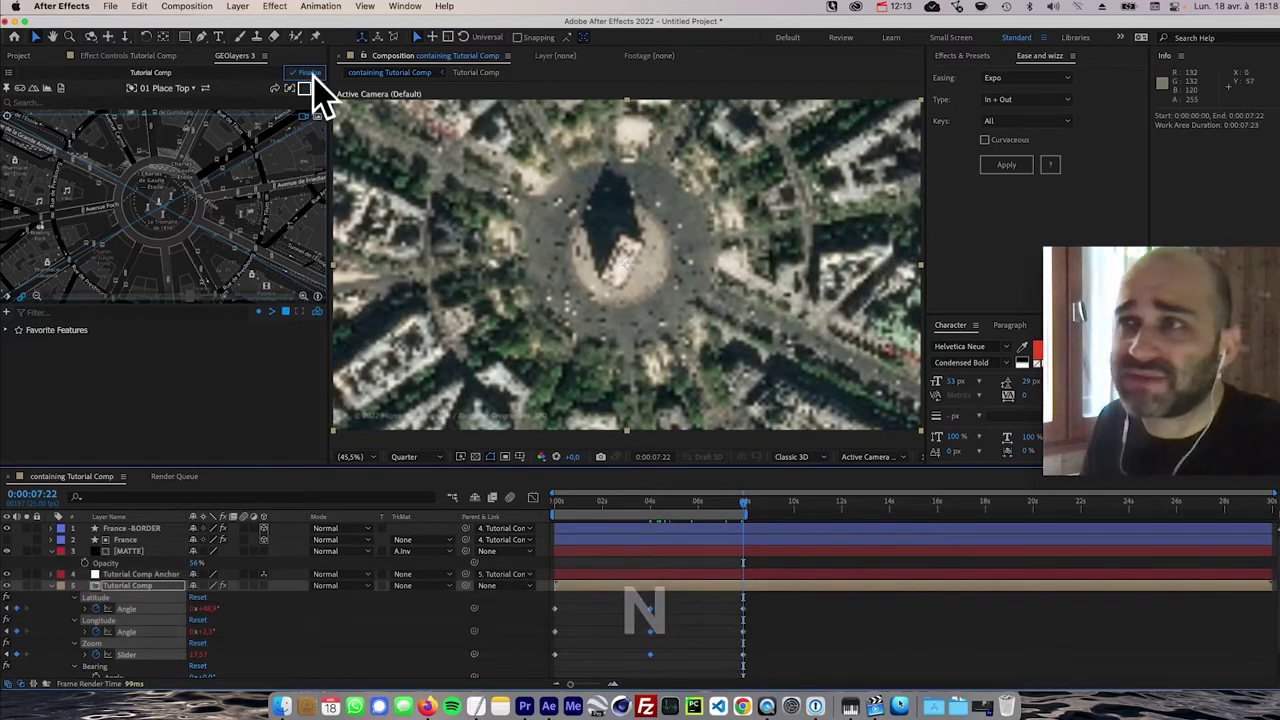
click(305, 73)
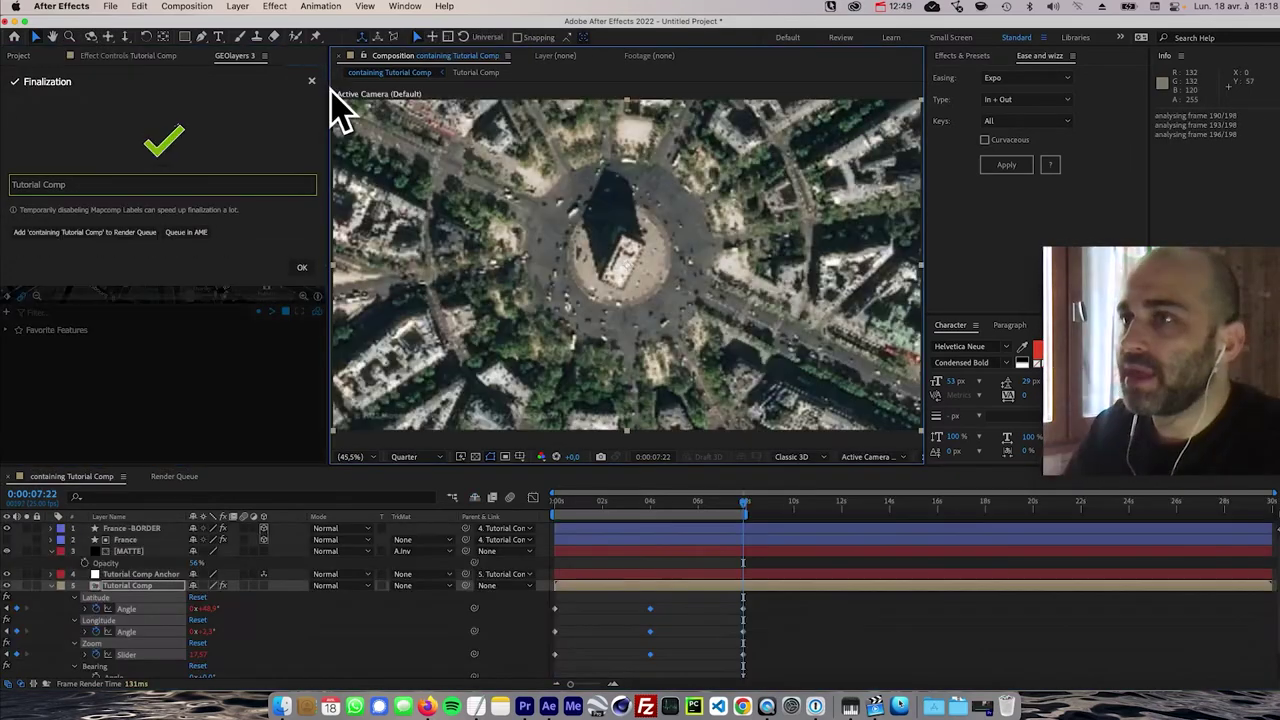
click(301, 267)
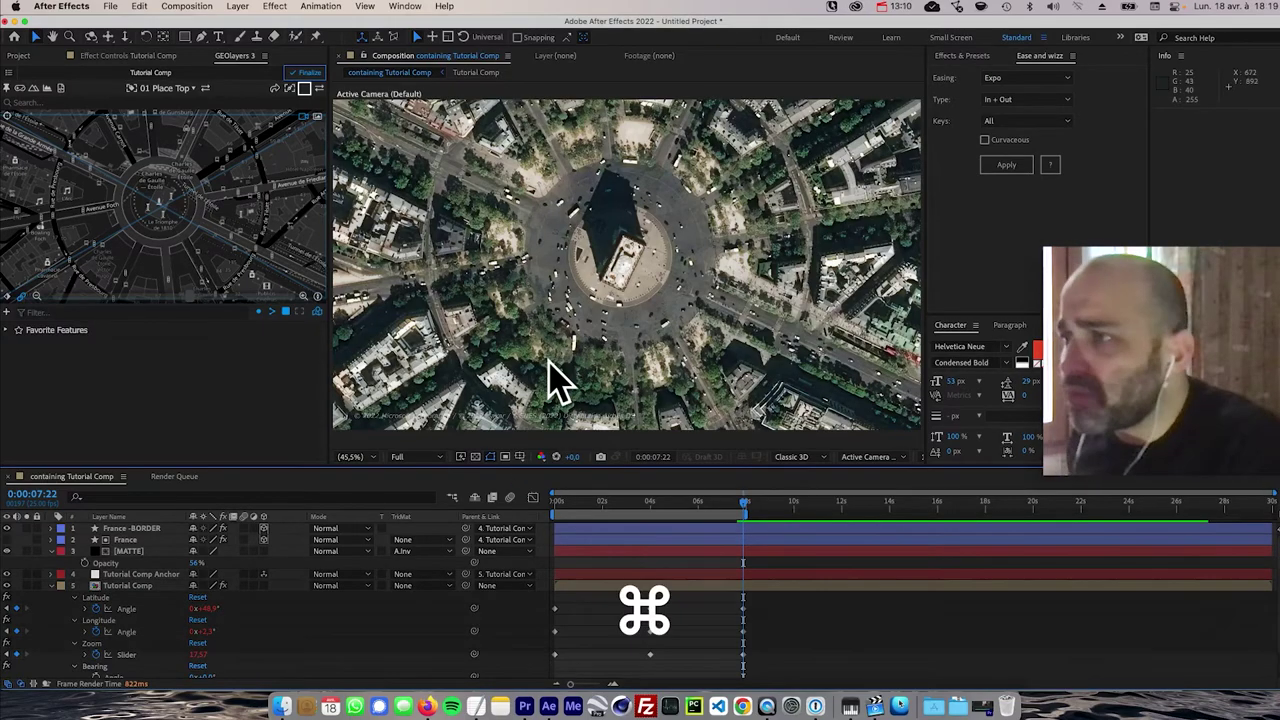
- Compare the finalized map with the Place de l'Étoile shot in the reference video and return to After Effects
key(super+Tab)
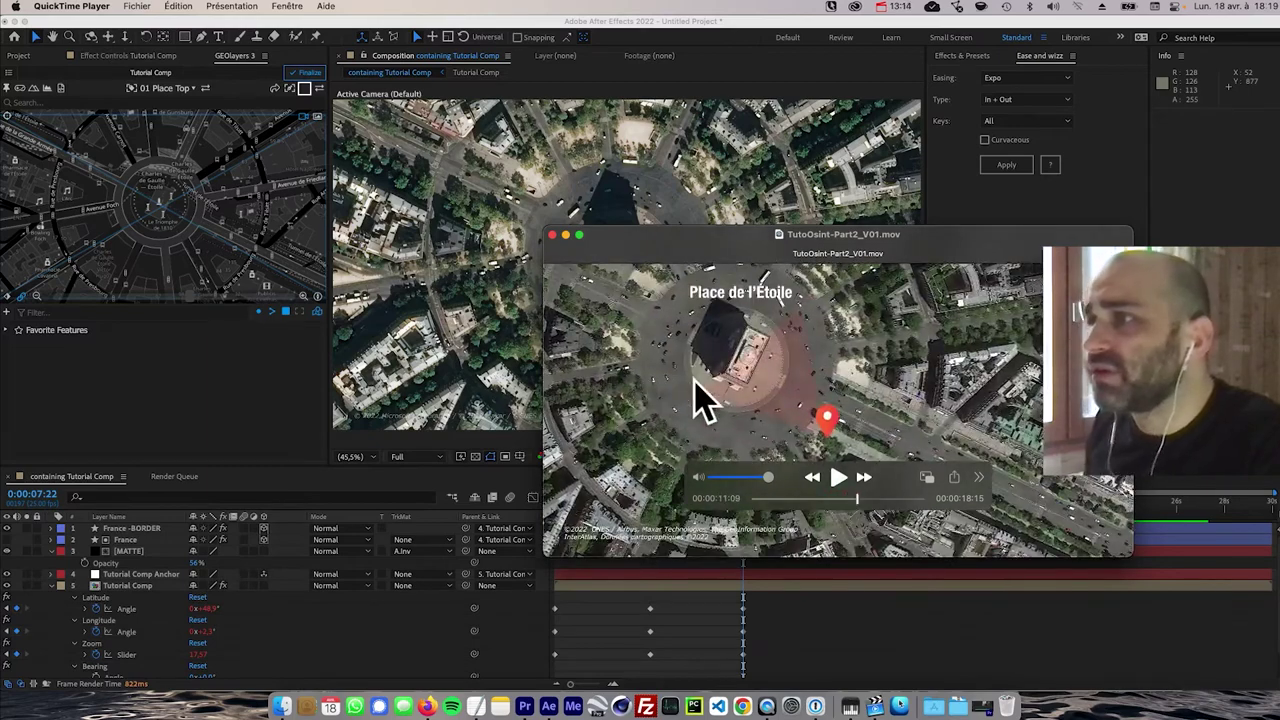
key(super)
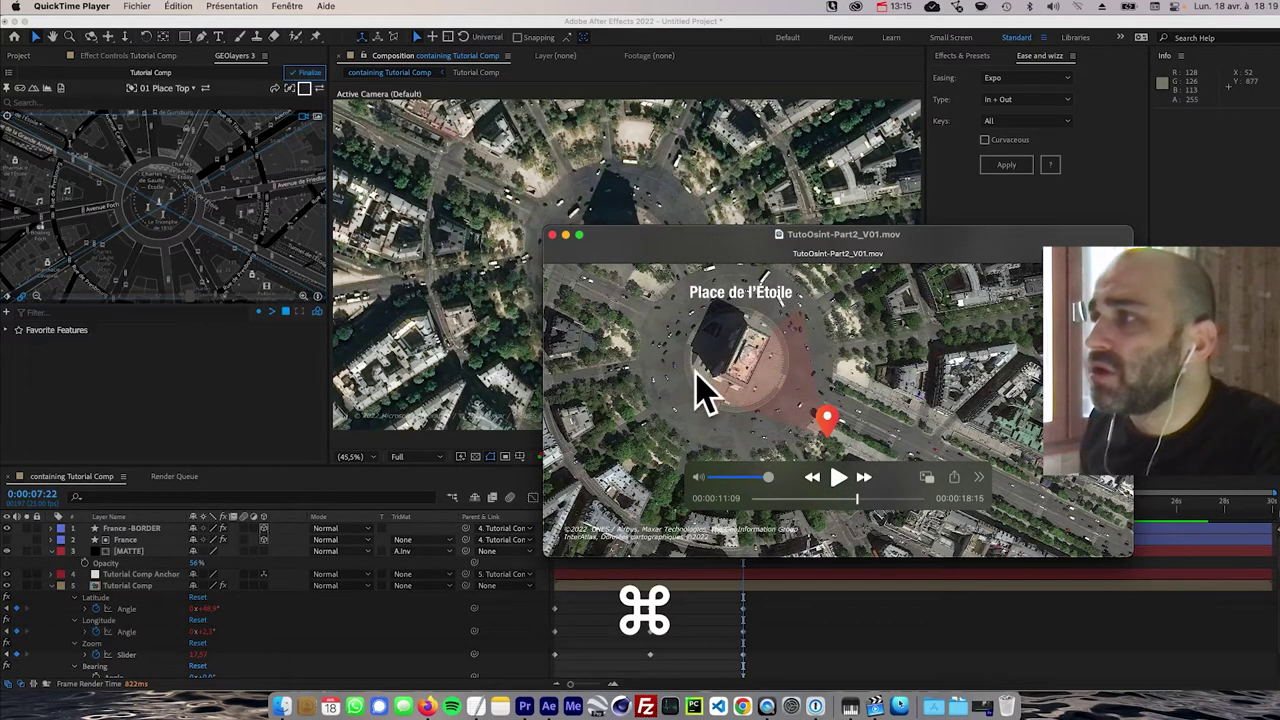
key(super+Tab)
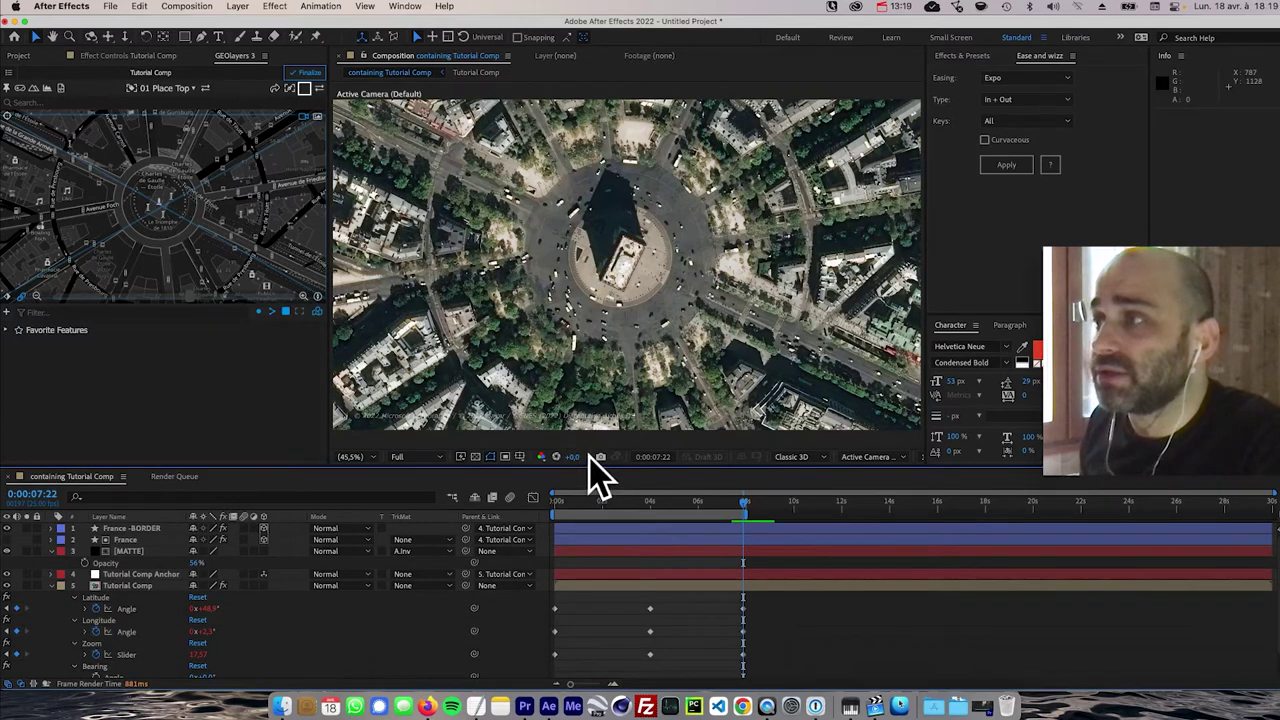
- Switch to Finder and create a folder named 01-ASSETS inside OSINT #2
key(super+Tab)
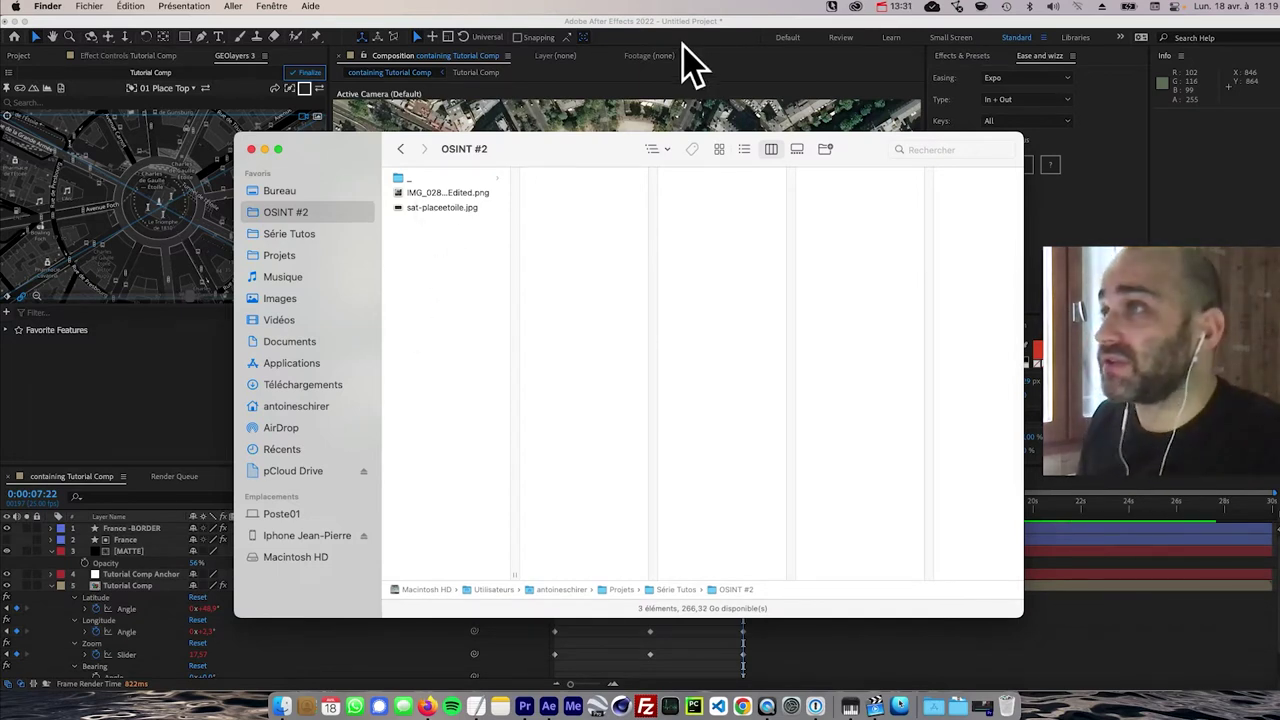
right_click(447, 281)
click(490, 288)
text(0)
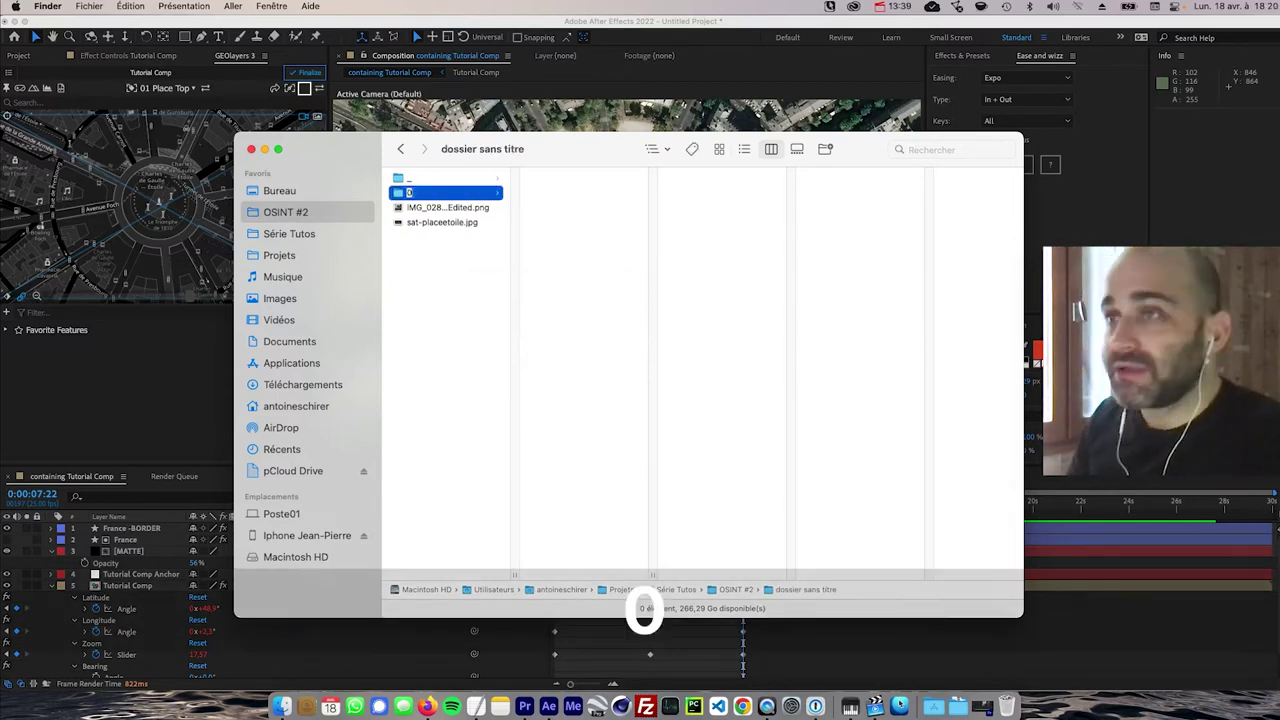
text(1-ASSETS)
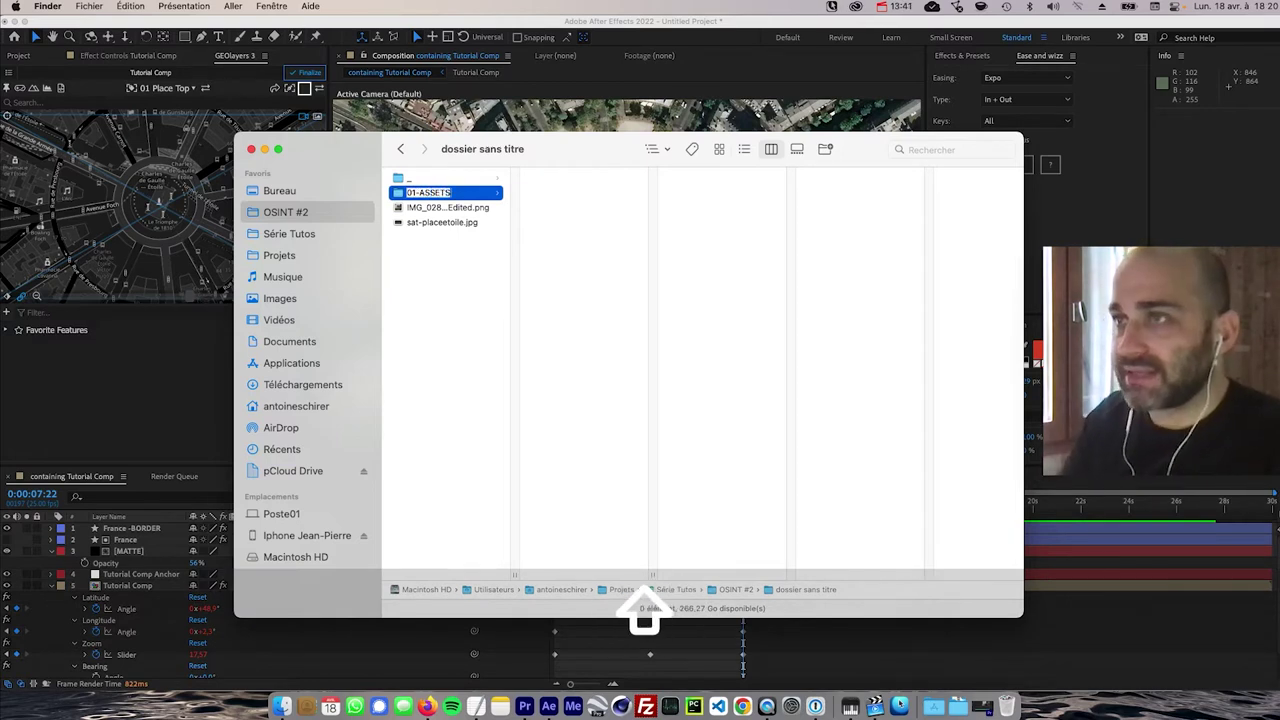
key(Return)
- Add two more folders named 02-PROJECT and 03-RENDERS to OSINT #2
right_click(435, 283)
click(490, 291)
text(02-PROJECT)
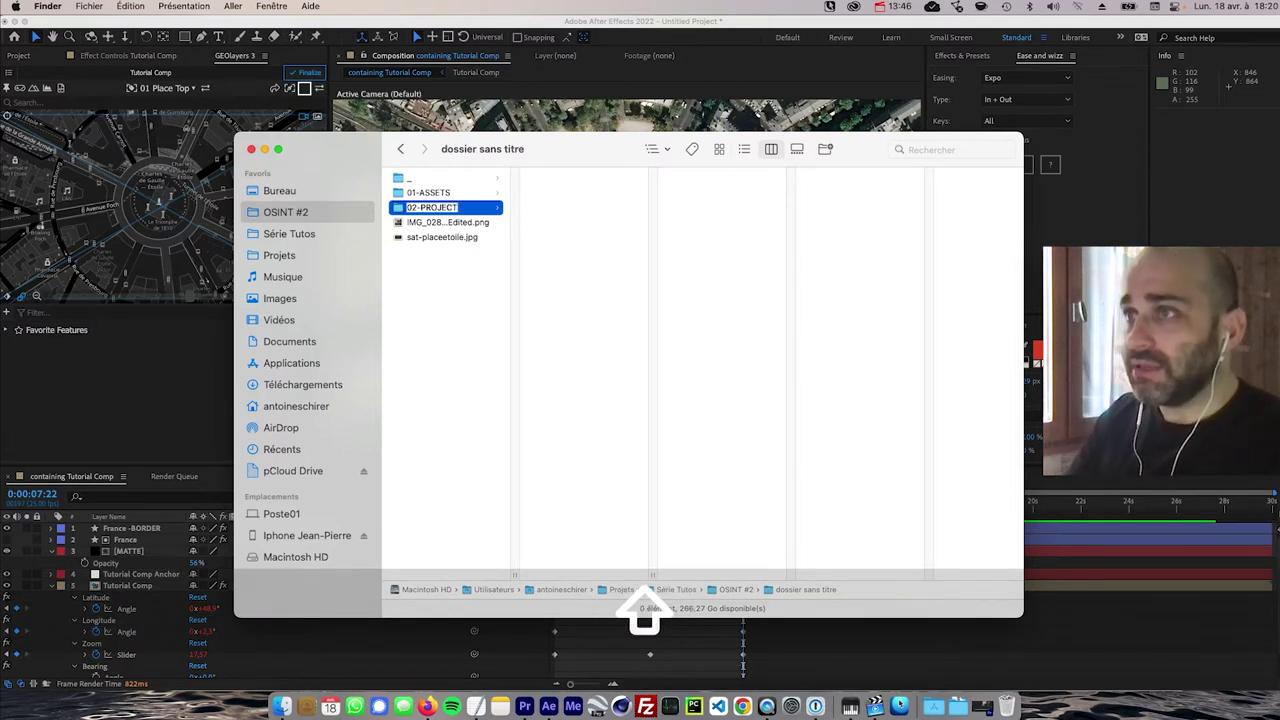
key(Return)
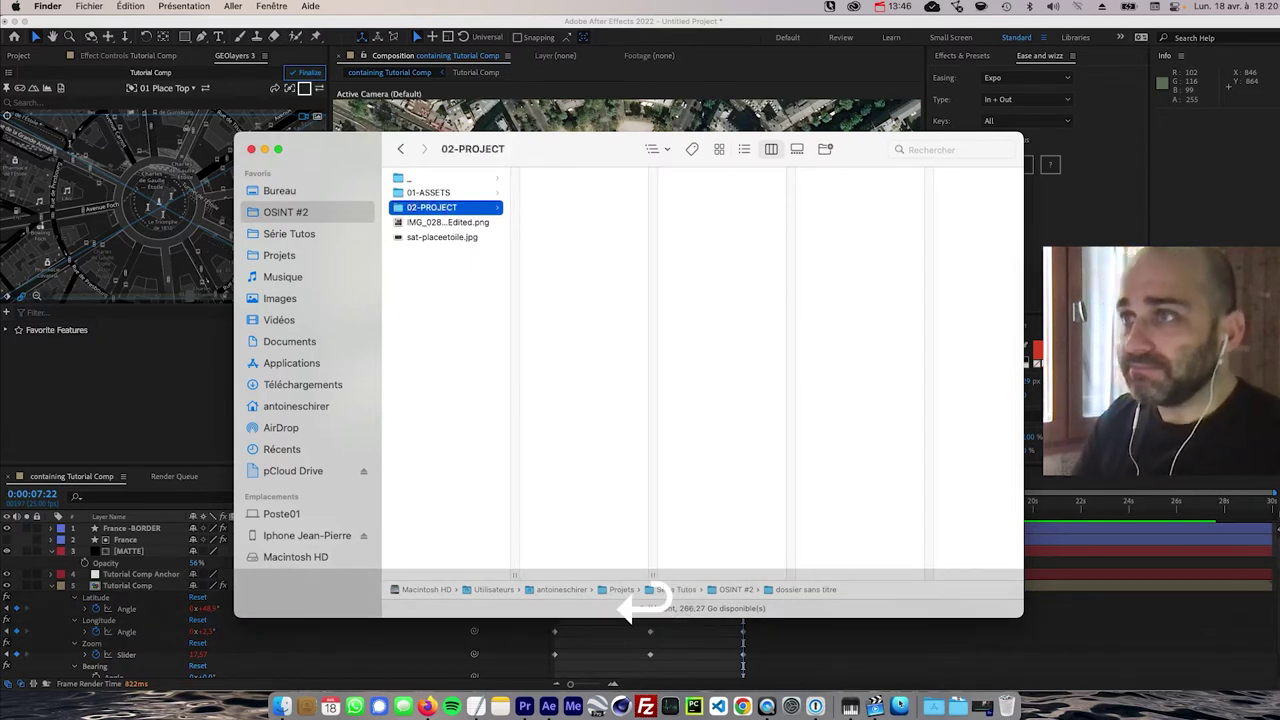
click(440, 302)
right_click(435, 298)
click(505, 306)
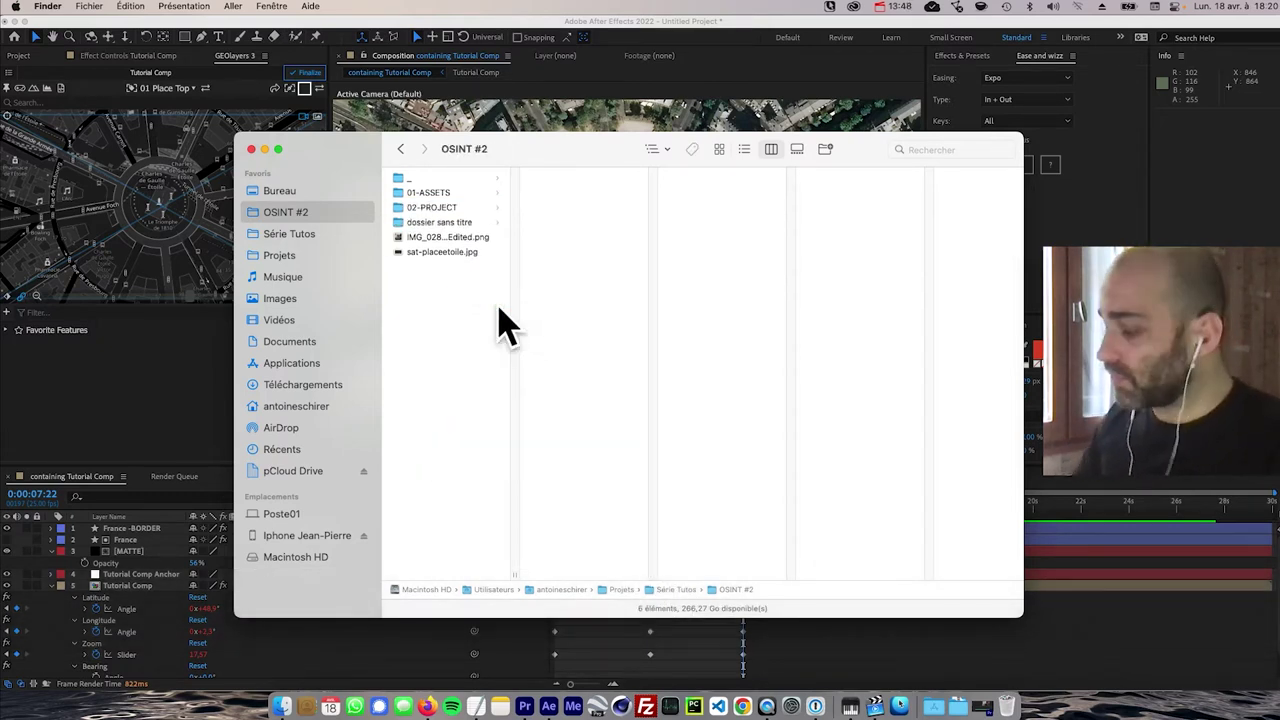
text(03-RENDERS)
key(Return)
- Move IMG_0284_Edited.png and sat-placeetoile.jpg into the 01-ASSETS folder
key(Down)
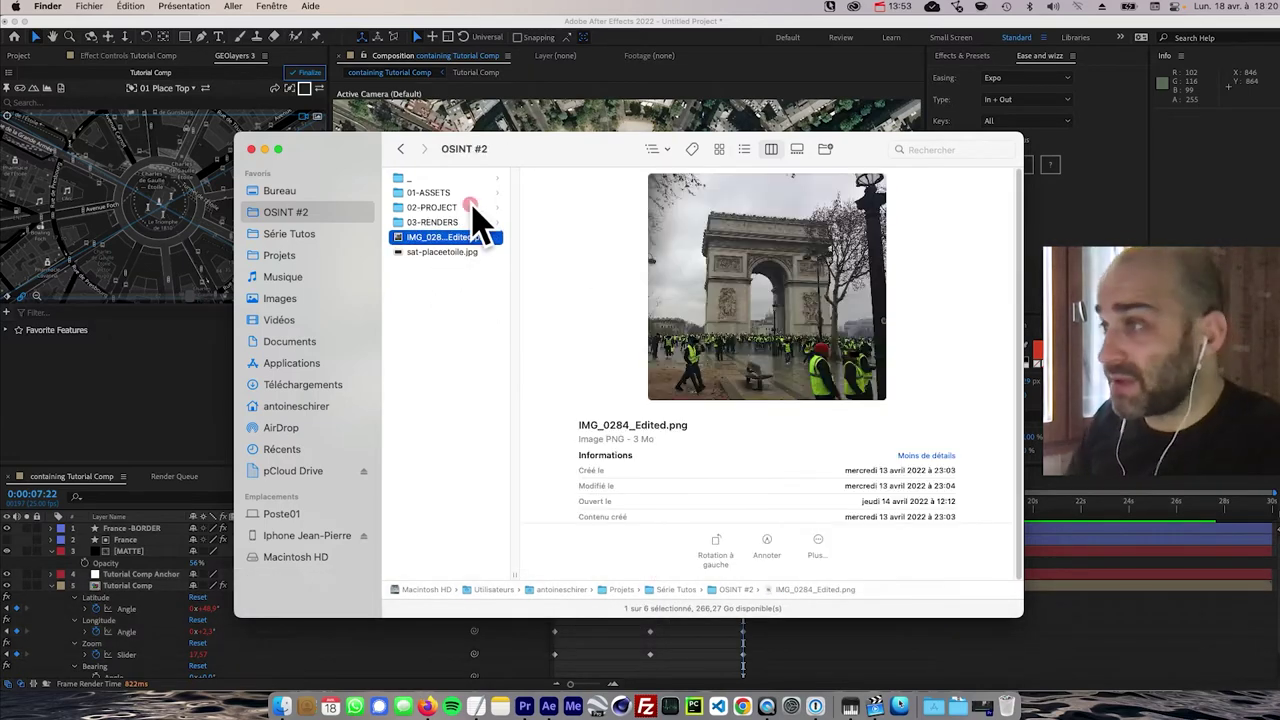
key(Down)
key(Up)
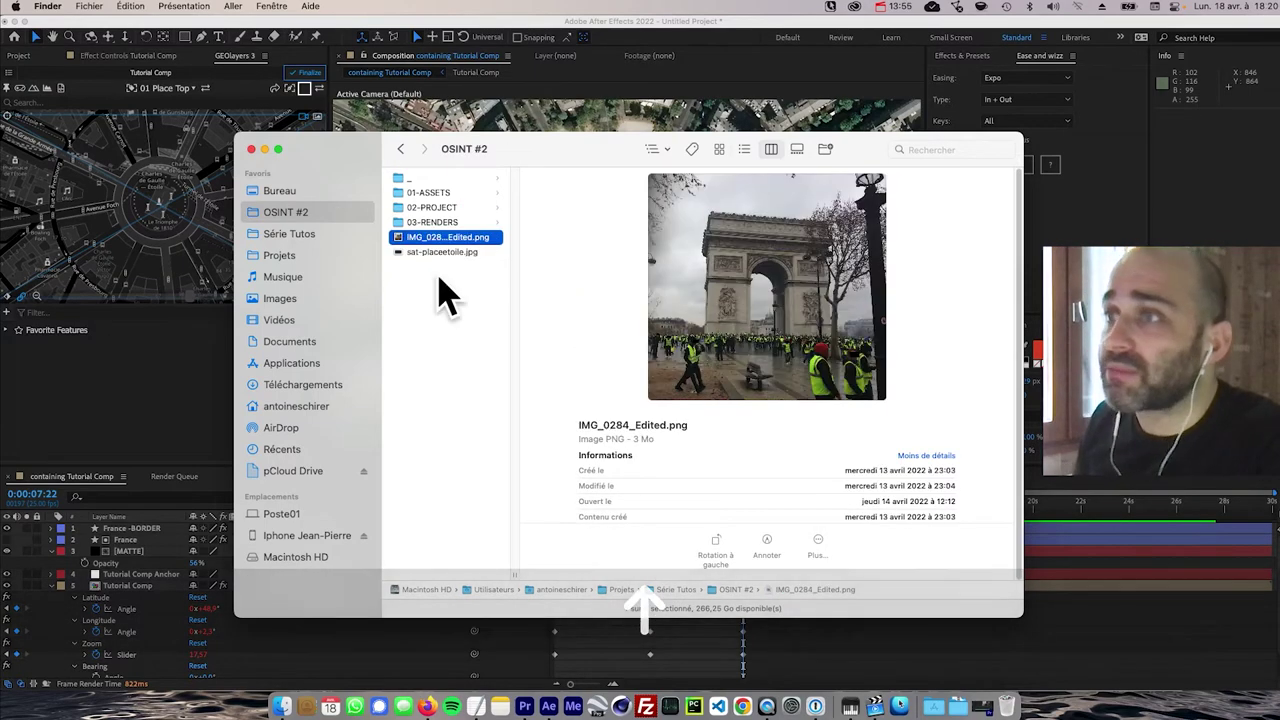
shift+click(434, 251)
drag(434, 251, 432, 193)
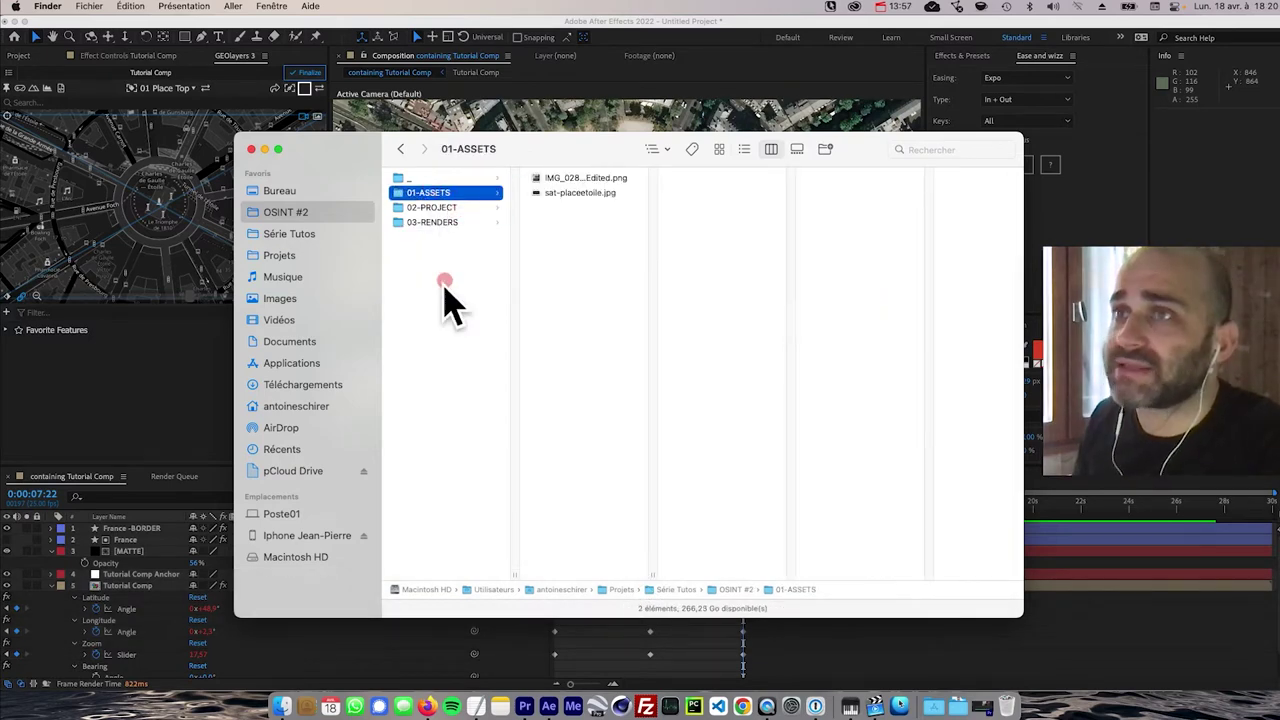
- Return to After Effects and save the project as OSINT-Tutorial2_V01 in the 02-PROJECT folder of OSINT #2
click(146, 366)
click(24, 56)
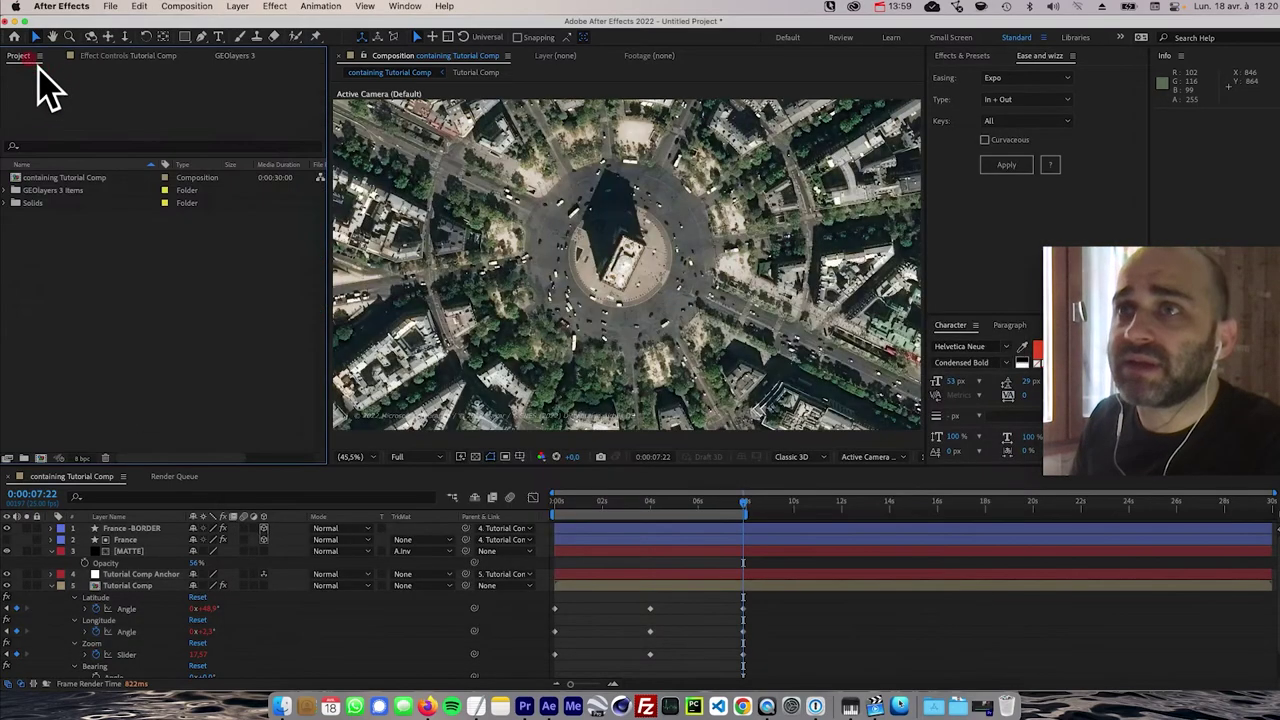
click(110, 6)
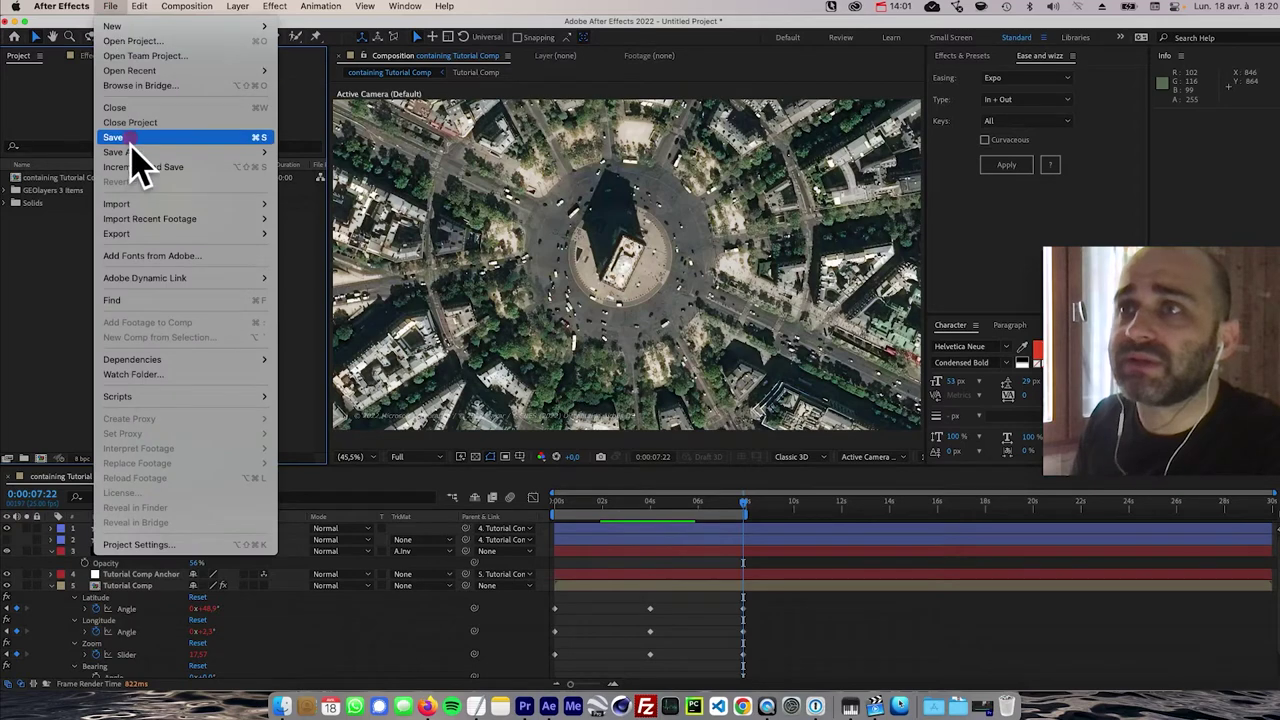
mouse_move(130, 152)
click(312, 152)
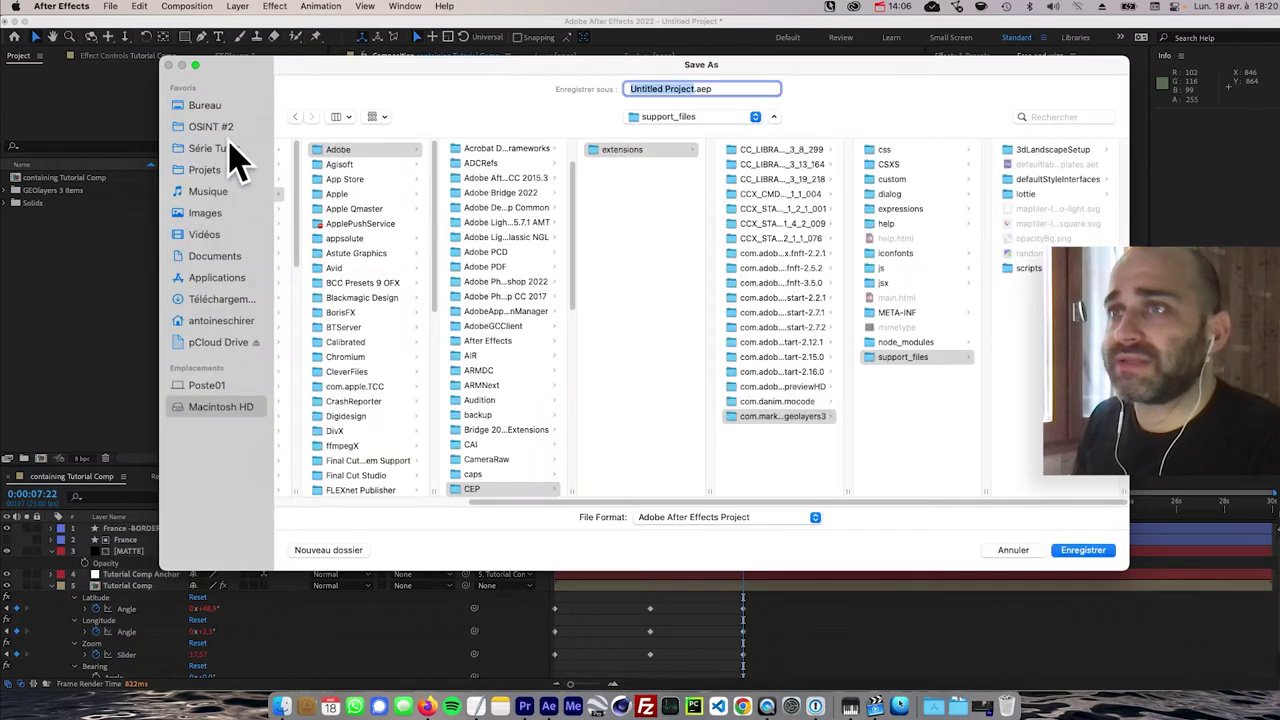
click(225, 127)
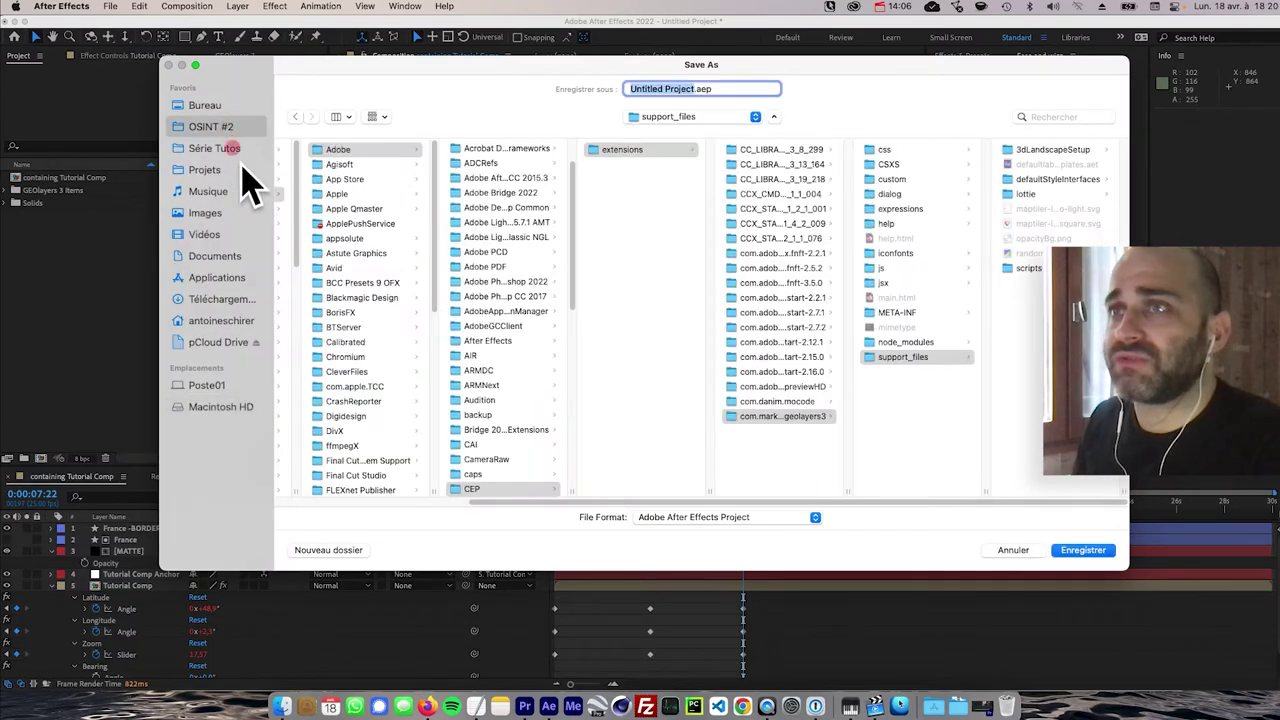
click(345, 180)
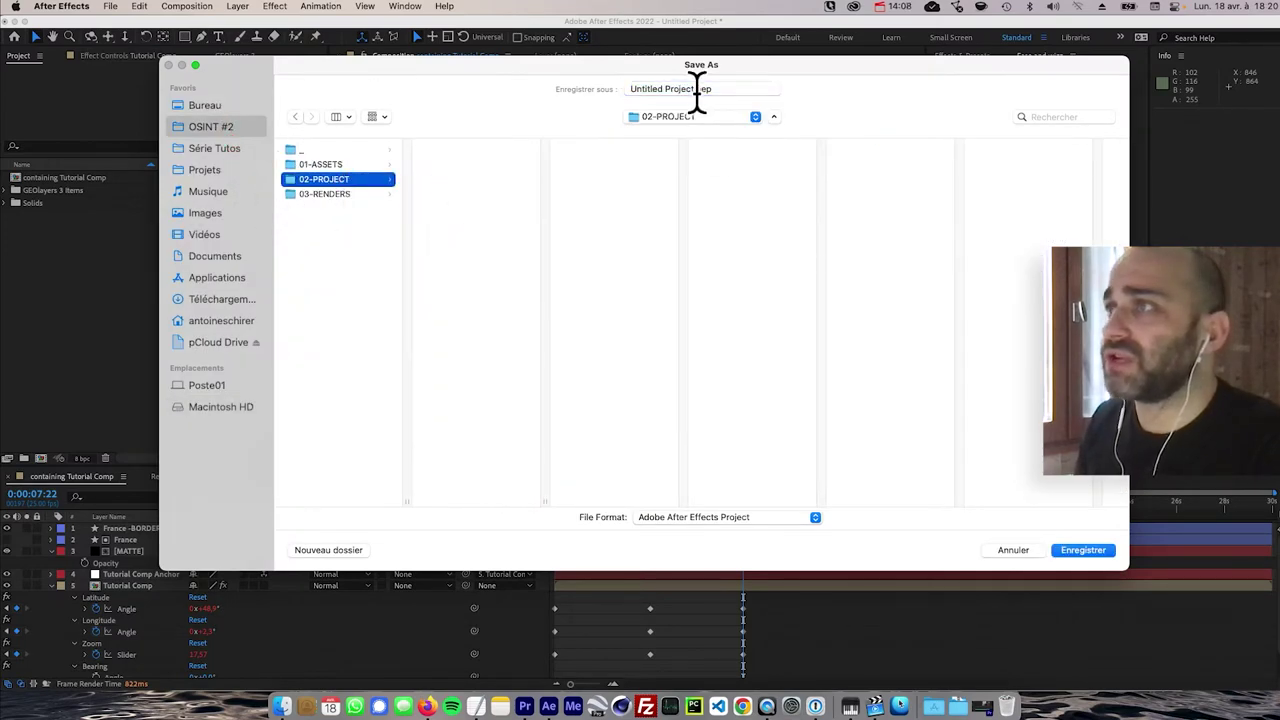
key(Tab)
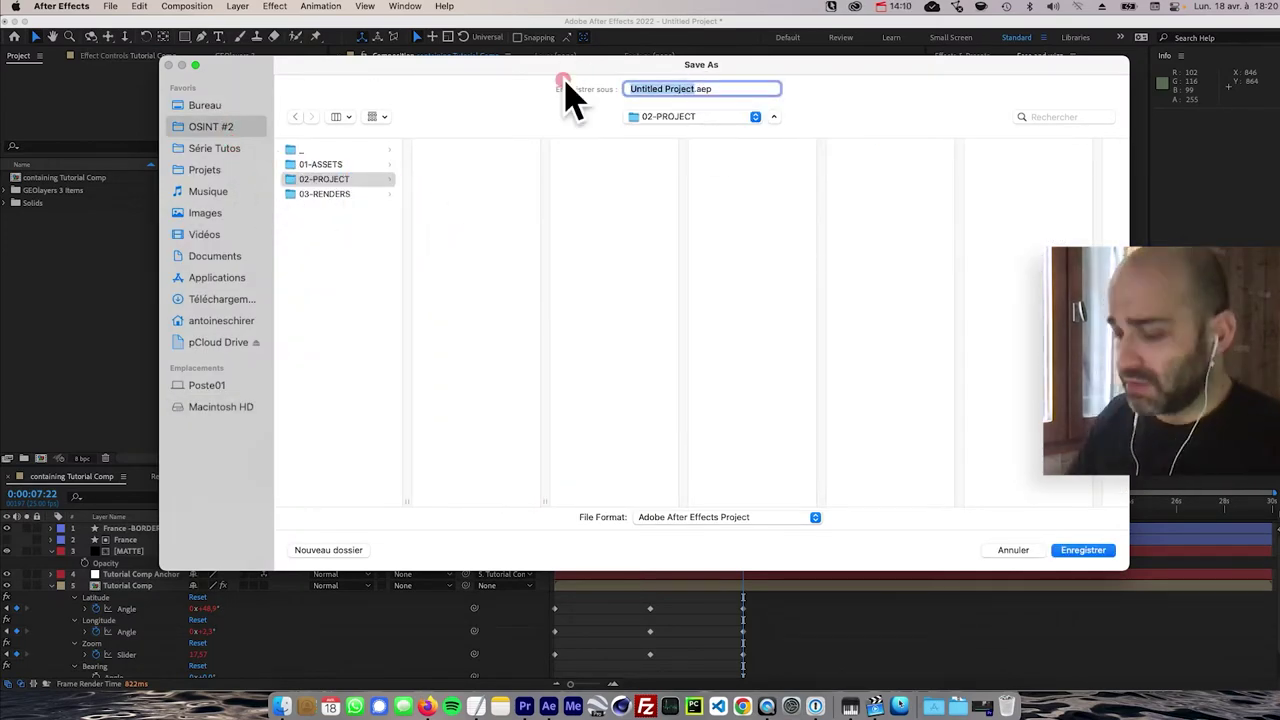
text(0)
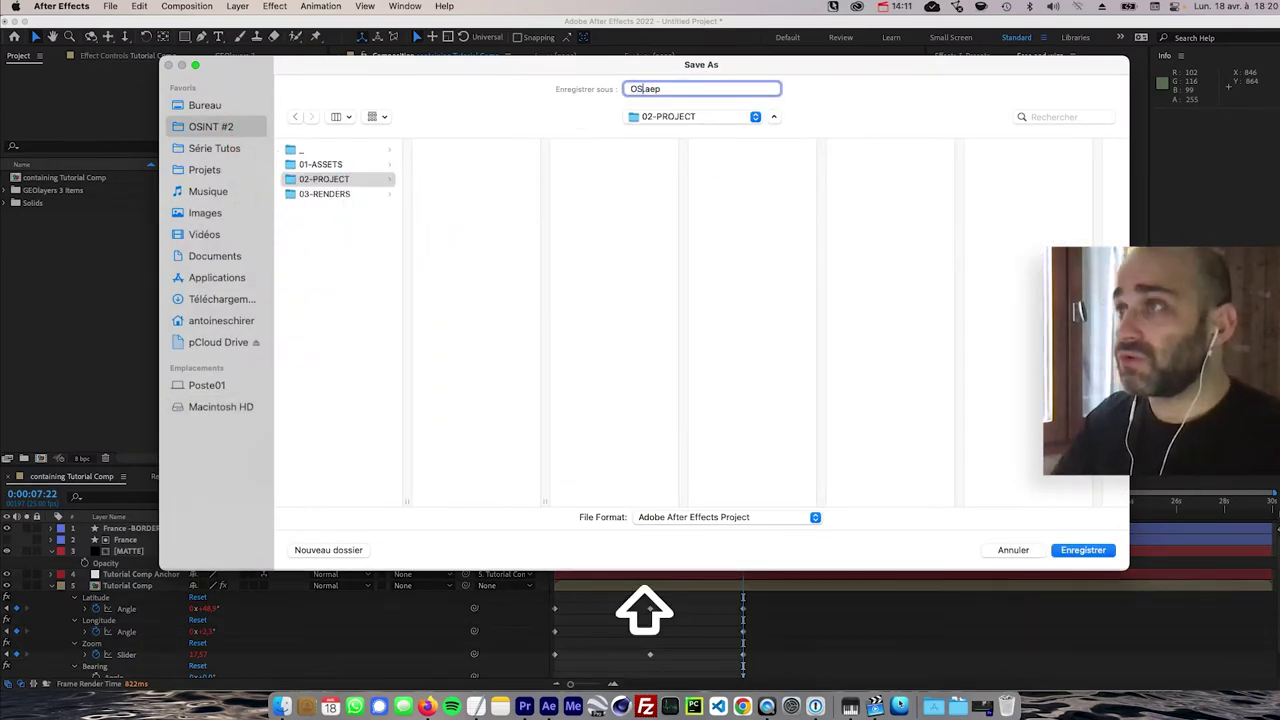
text(SINT-Tutorial2_V01)
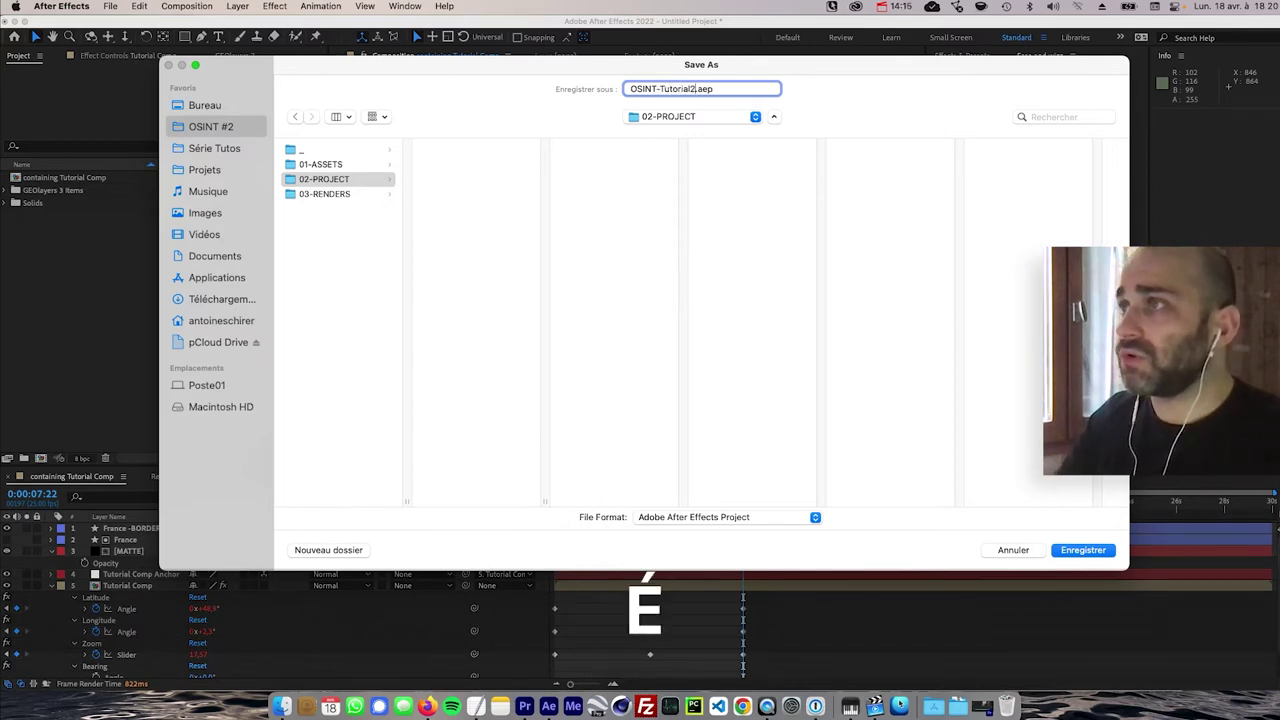
key(Return)
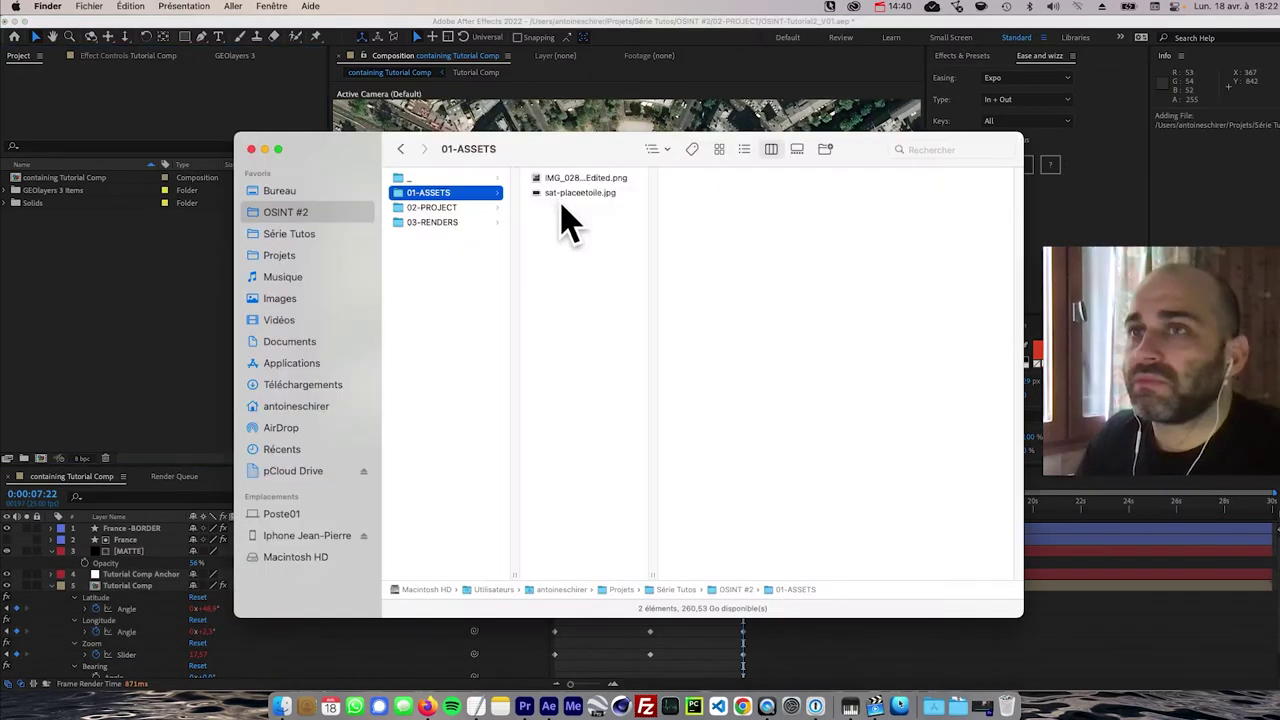
- Import IMG_0284_Edited.png and sat-placeetoile.jpg from 01-ASSETS into the project and select the satellite image
drag(557, 214, 143, 266)
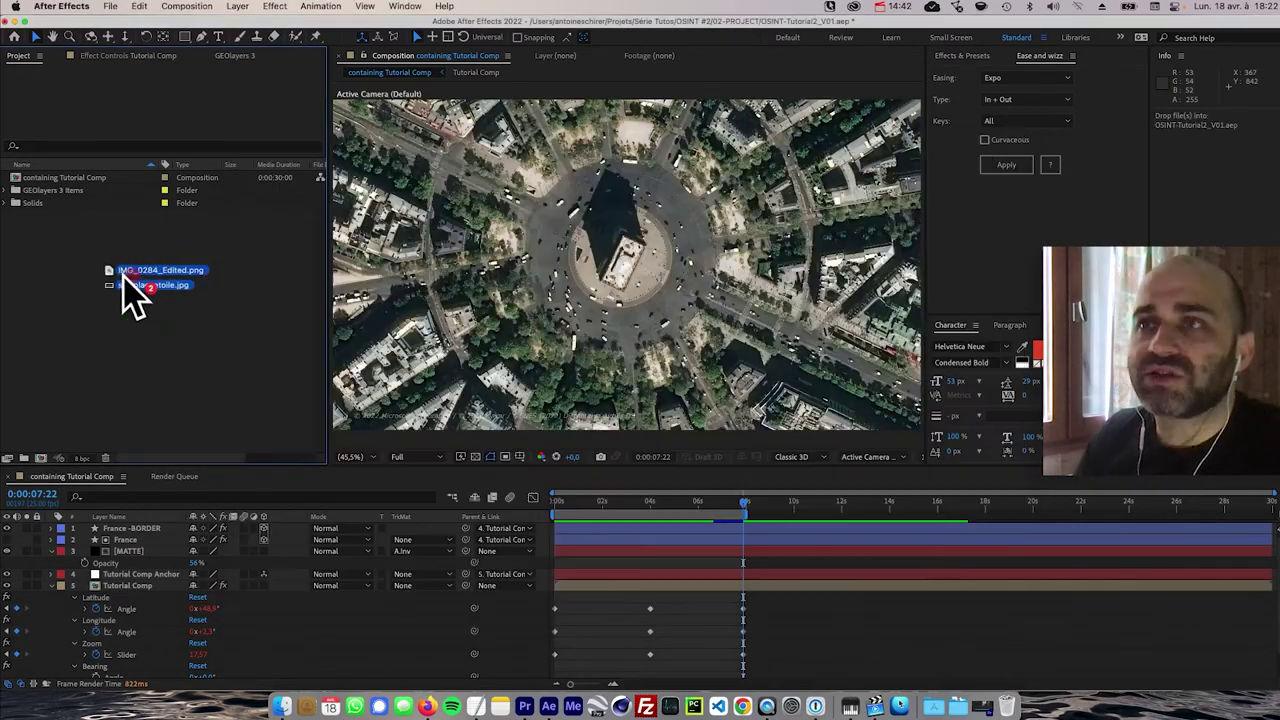
drag(123, 274, 168, 252)
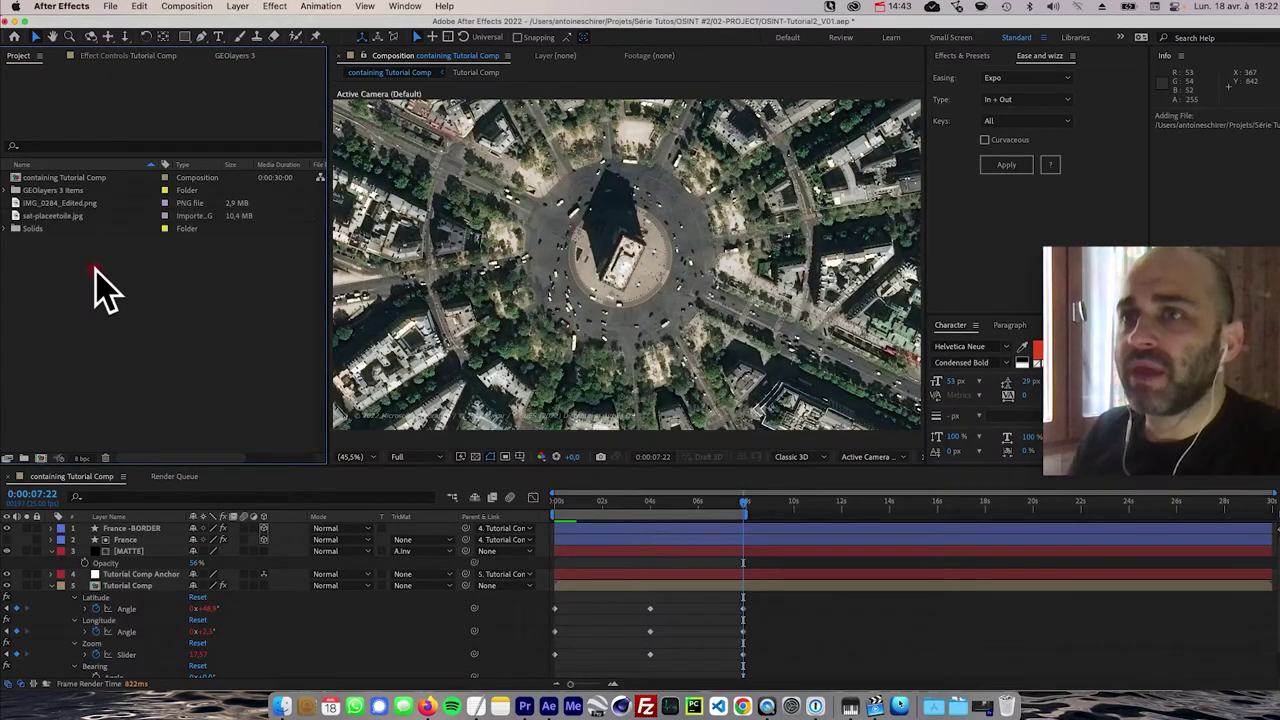
click(62, 216)
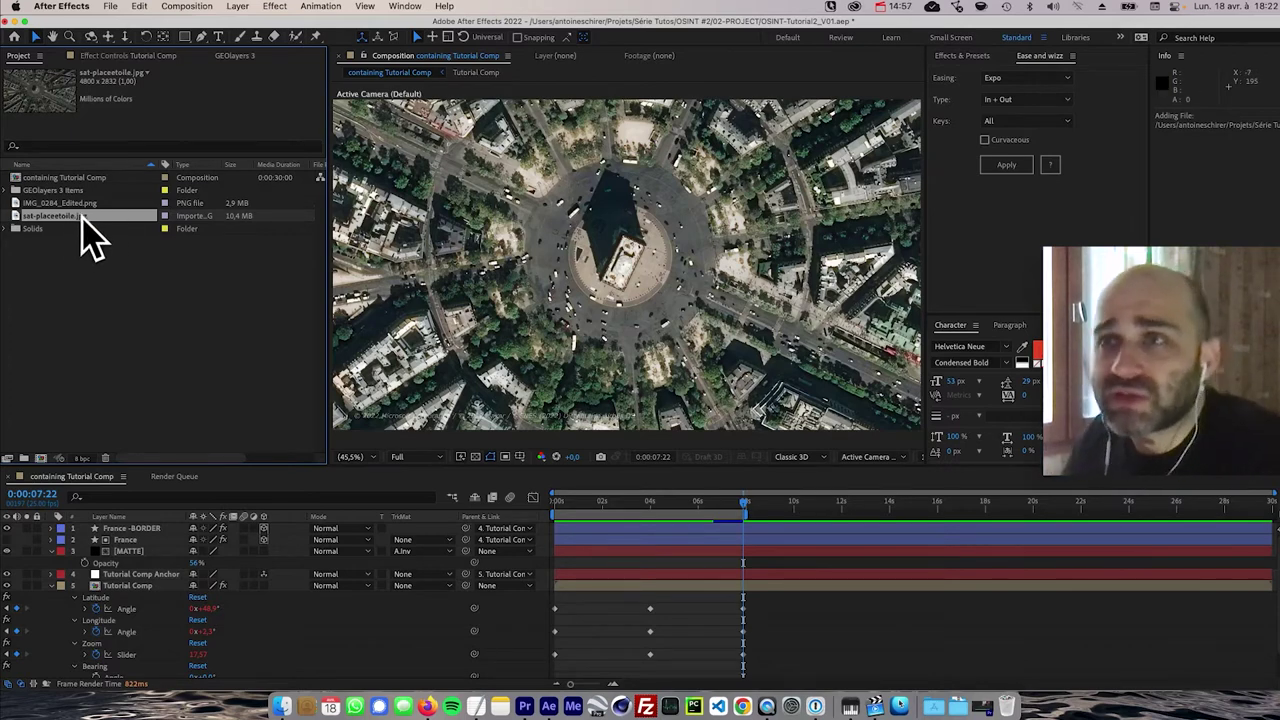
- Place sat-placeetoile.jpg over the map in the composition and compare it with the map underneath by hiding and showing it
drag(84, 222, 660, 314)
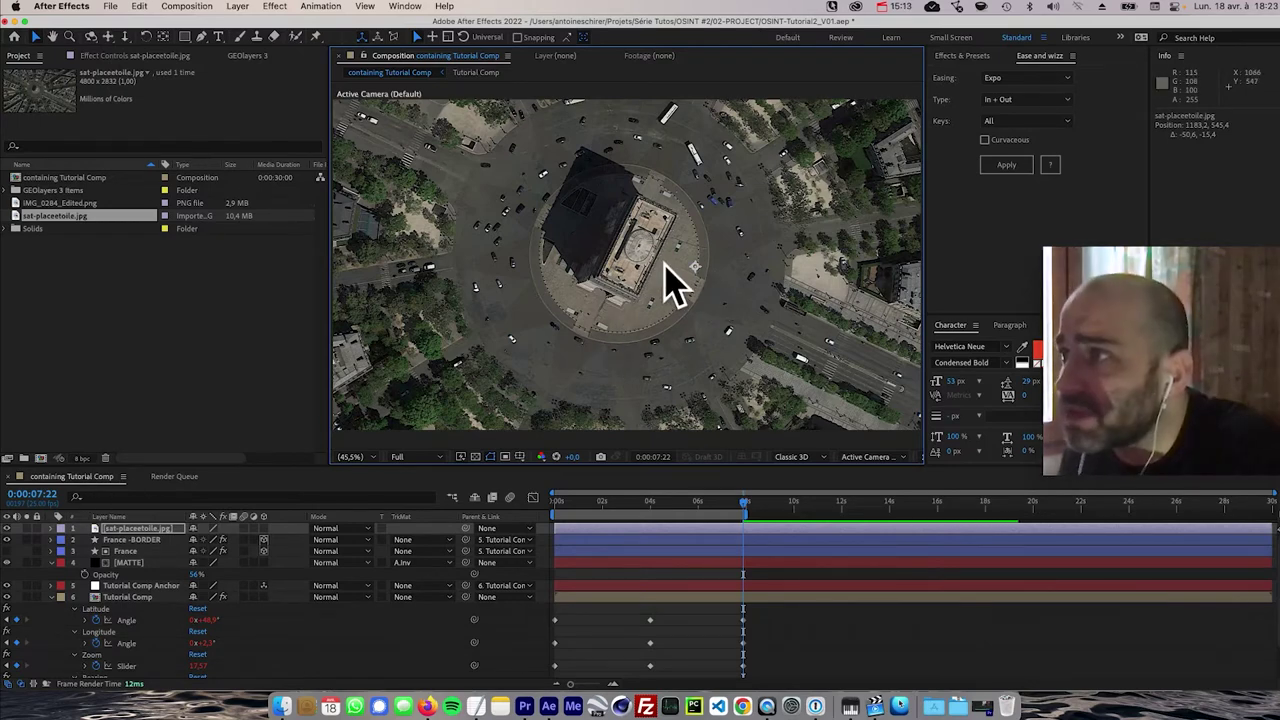
click(8, 528)
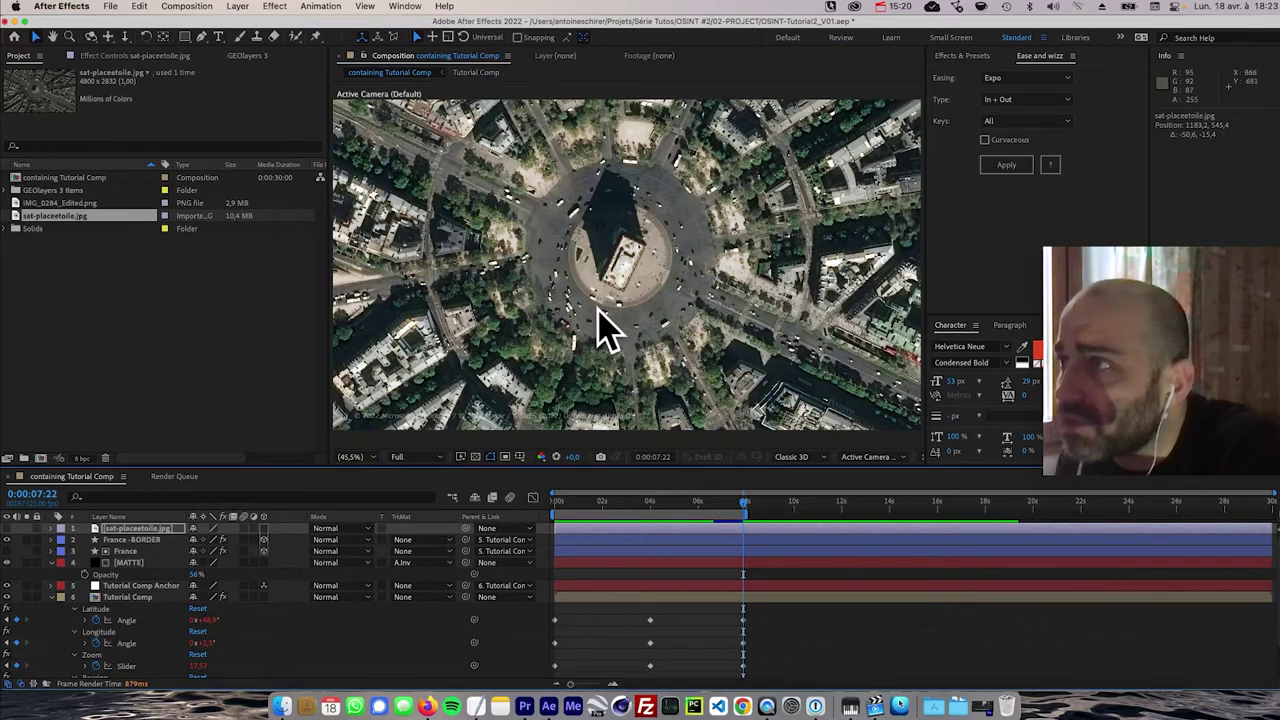
click(8, 529)
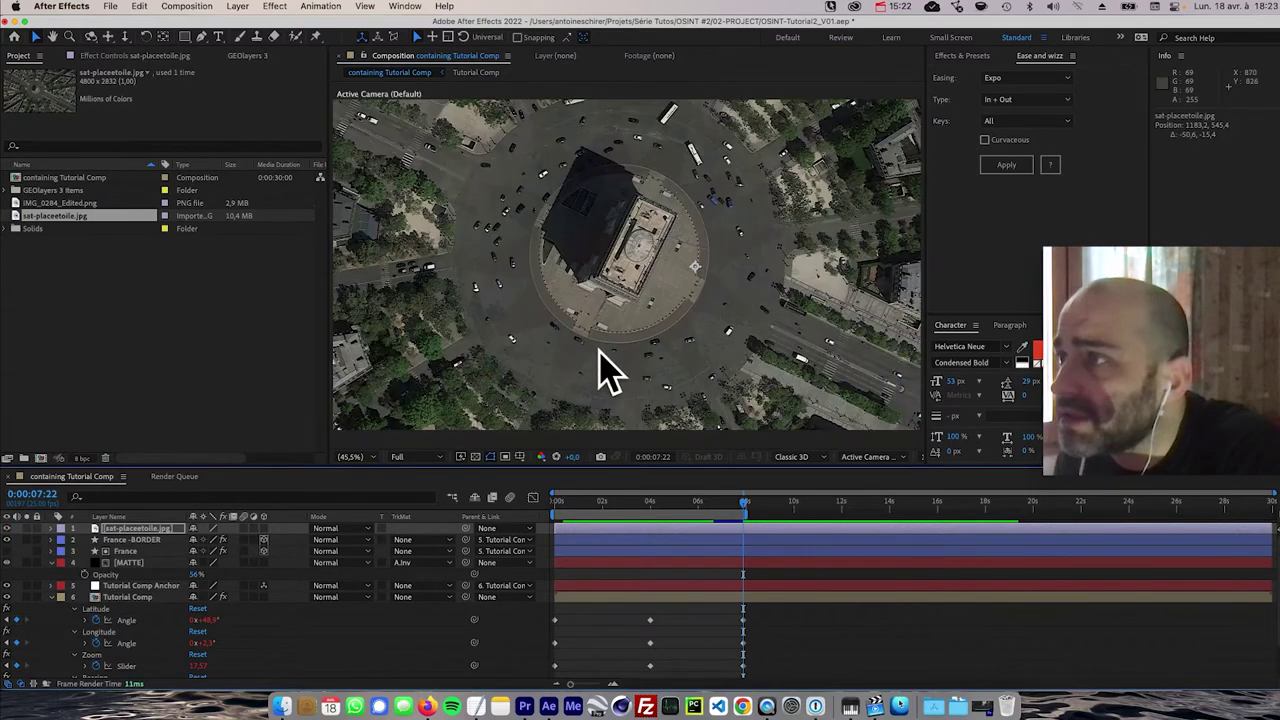
- Move the satellite image's anchor point to the lower outer edge of the circular plaza around the Arc de Triomphe
key(y)
drag(695, 268, 597, 346)
key(y)
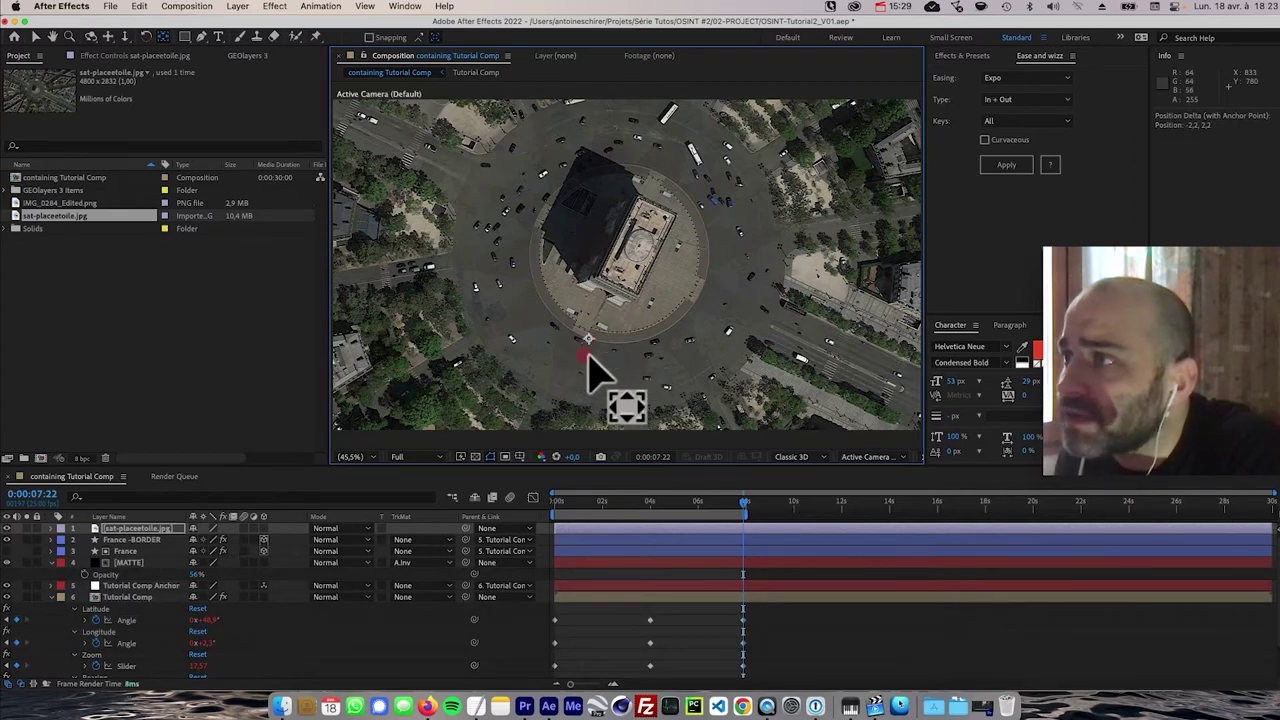
drag(588, 339, 590, 344)
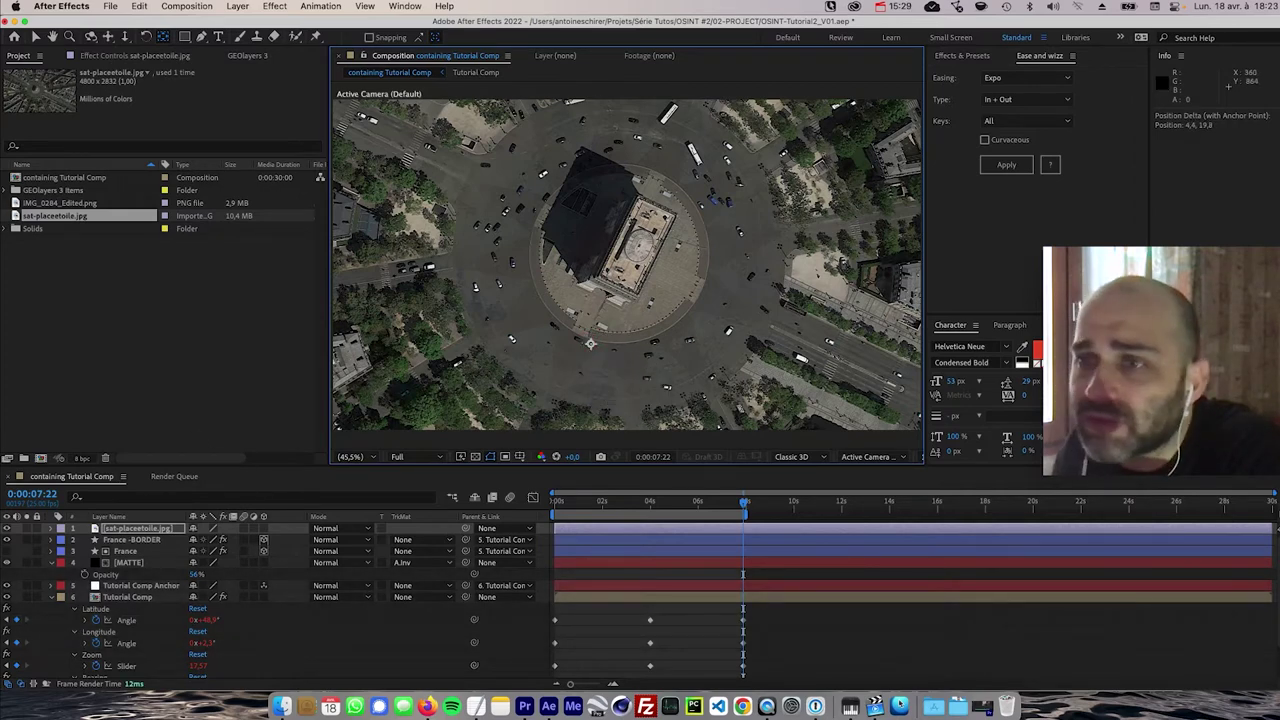
- Lower the satellite image's opacity to 0% and shift the layer so its anchor approaches the plaza's lower edge on the map
click(141, 529)
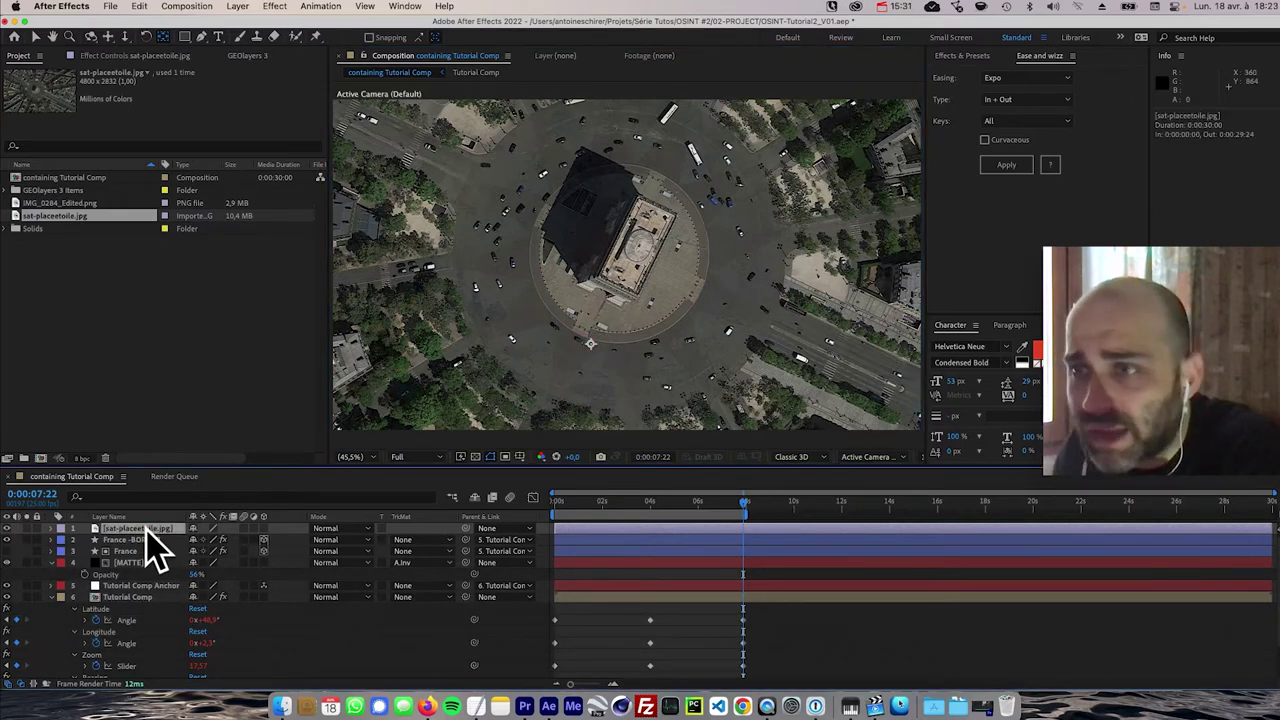
key(t)
drag(188, 540, 77, 534)
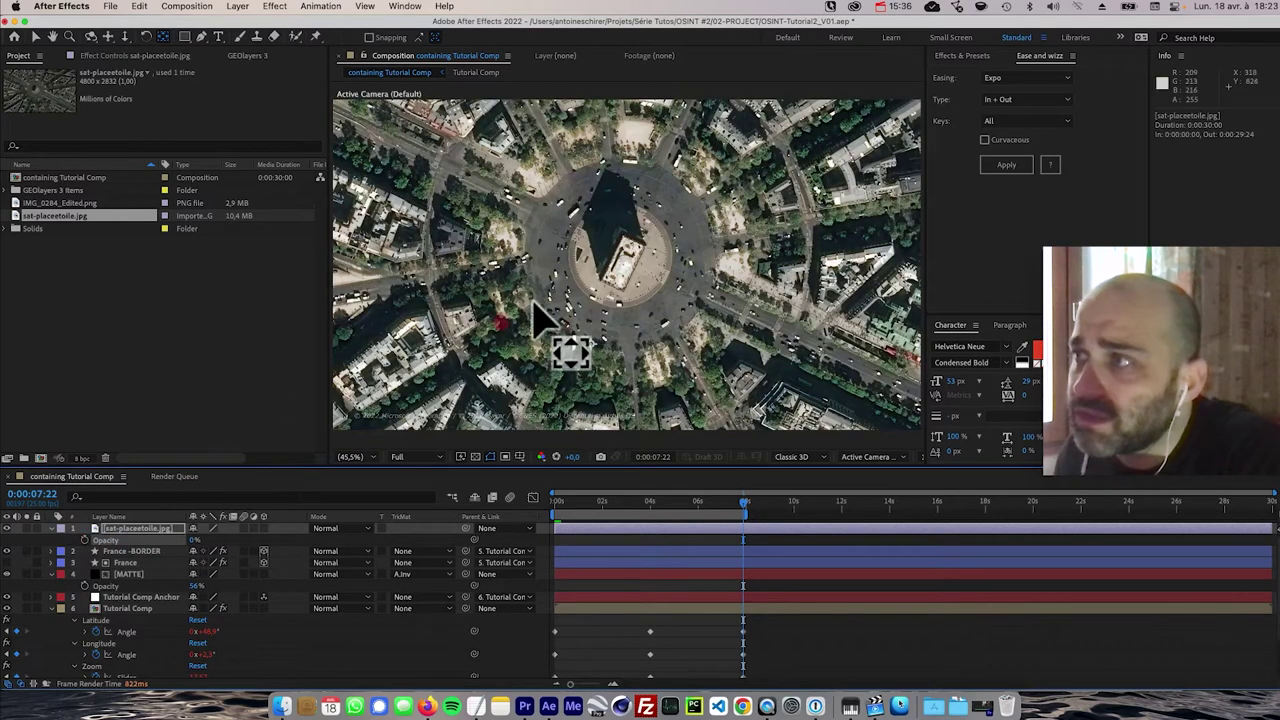
key(v)
drag(610, 364, 625, 340)
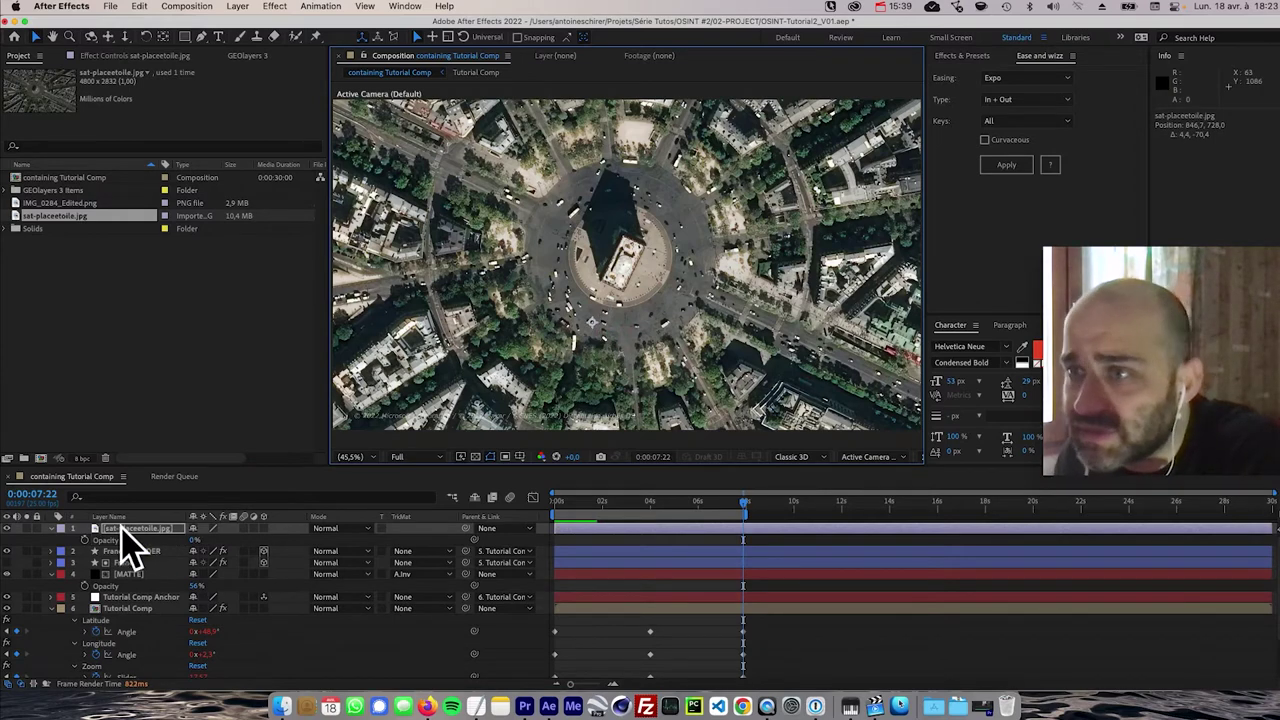
- Adjust the satellite image's opacity to 45% and continue repositioning the layer against the map's plaza
drag(180, 535, 180, 530)
mouse_move(674, 394)
mouse_down()
mouse_move(623, 366)
mouse_move(641, 323)
mouse_up()
drag(200, 543, 150, 534)
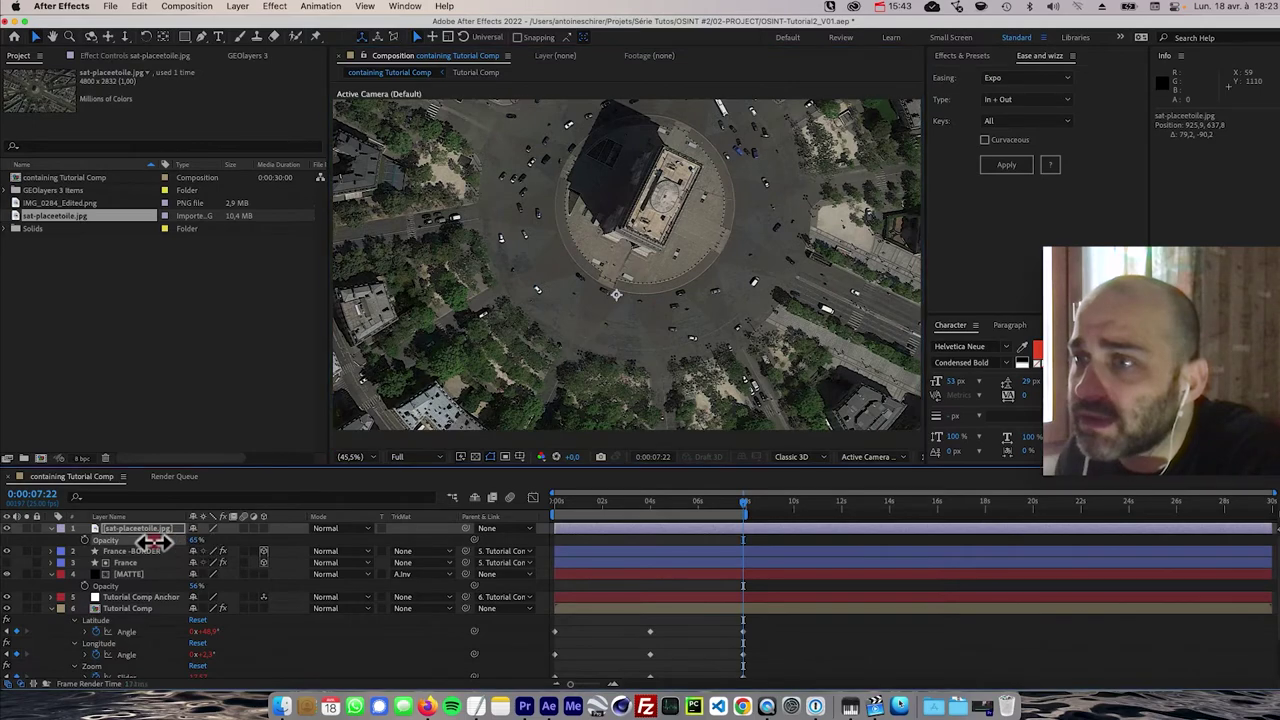
click(585, 385)
mouse_move(590, 380)
mouse_down()
mouse_move(603, 329)
mouse_move(580, 363)
mouse_move(571, 354)
mouse_move(600, 406)
mouse_up()
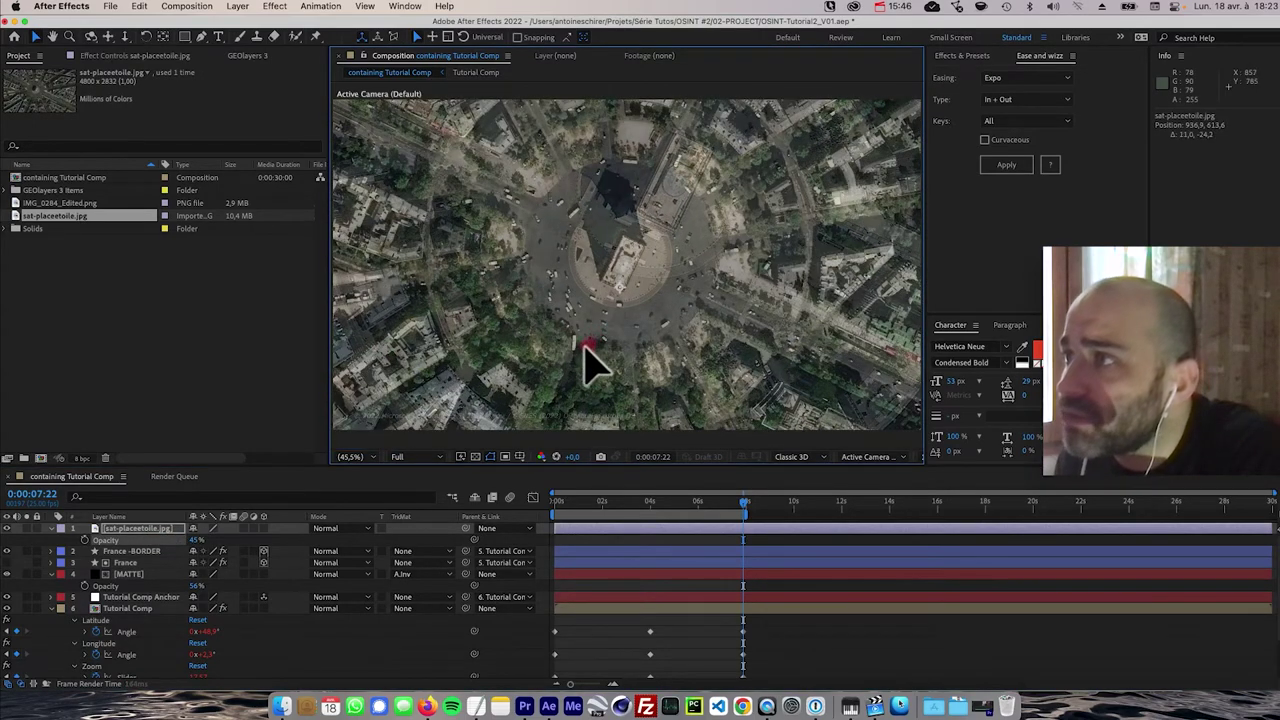
- Set the satellite image's opacity to 100% and refine its anchor point exactly onto the plaza's lower outer rim
key(period)
key(period)
drag(200, 540, 263, 541)
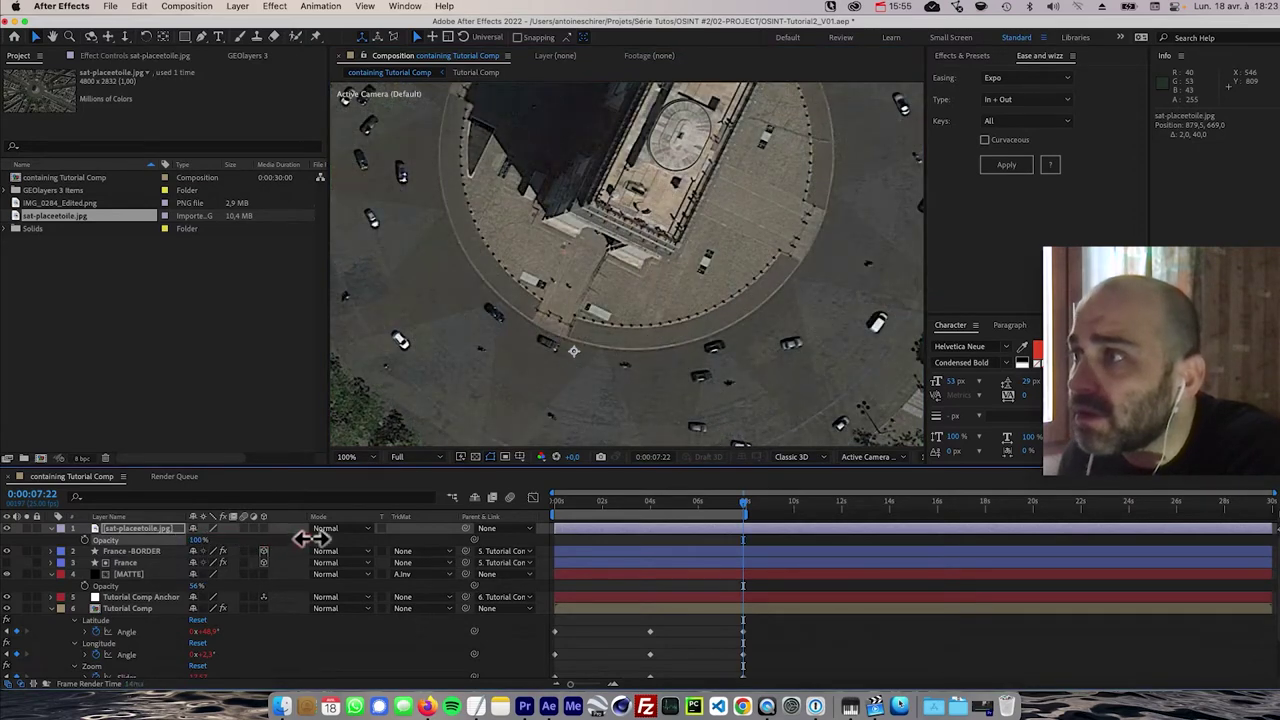
key(y)
drag(571, 349, 566, 338)
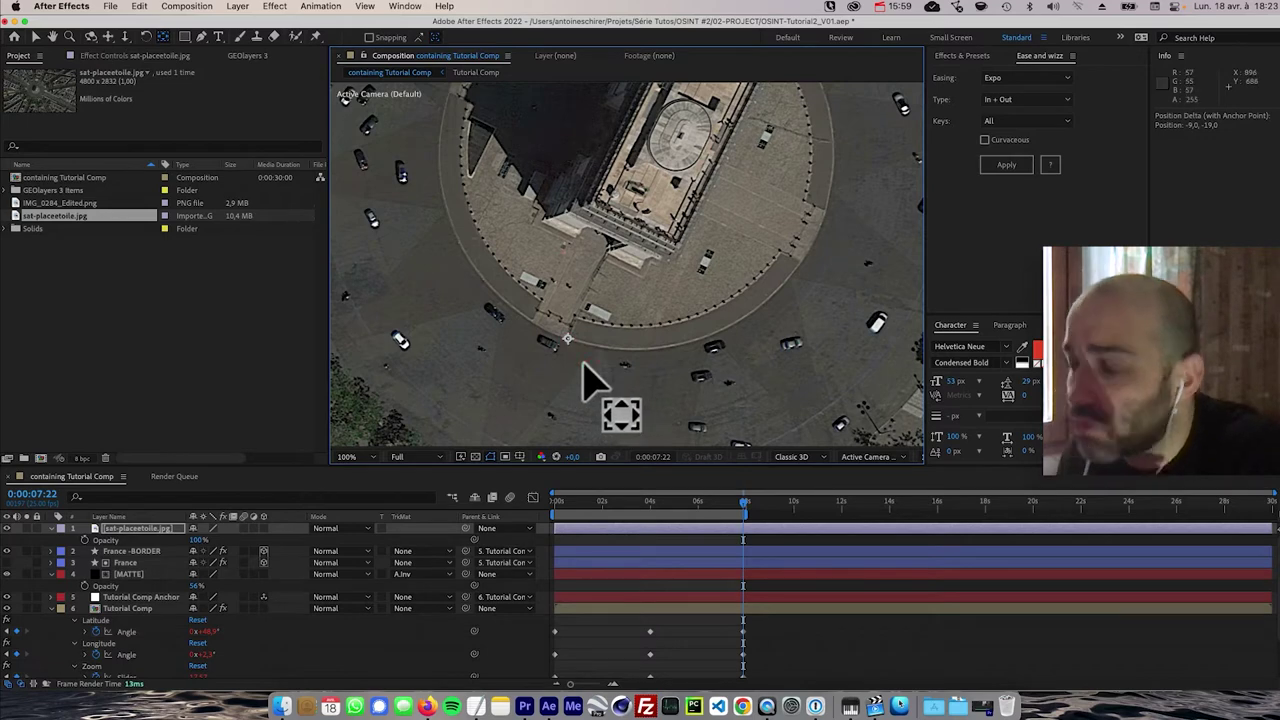
key(v)
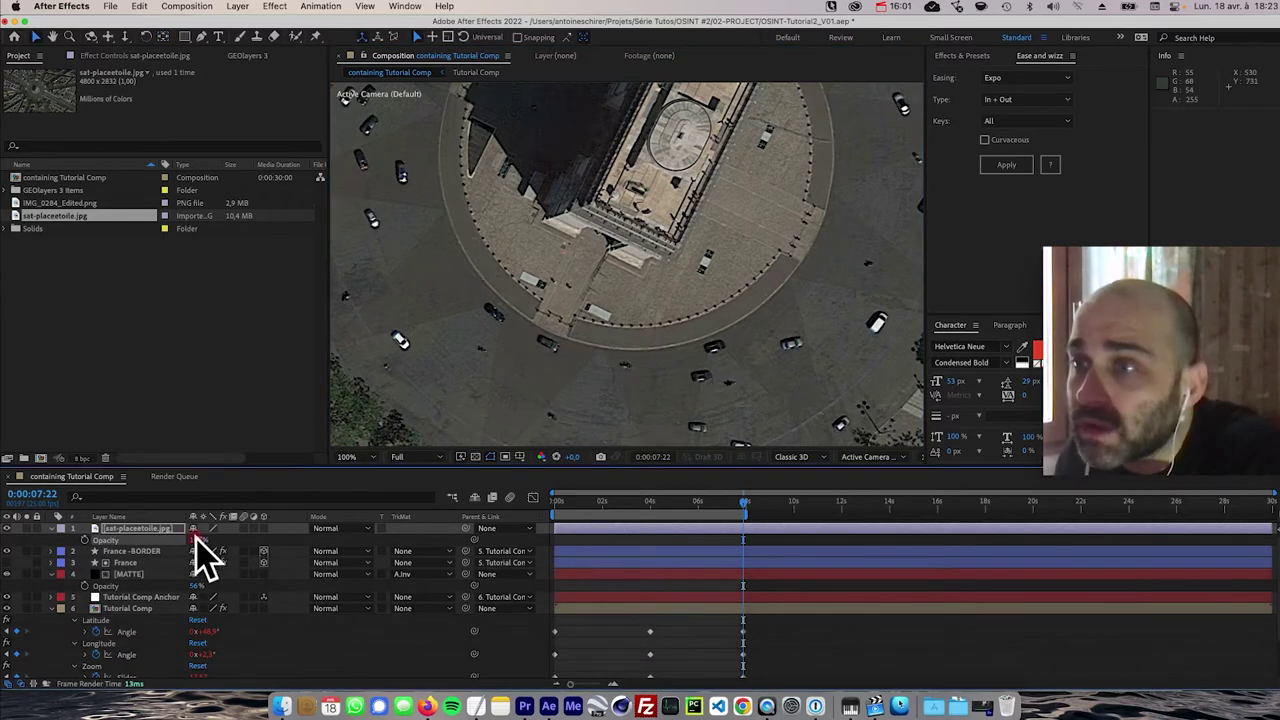
- Set the satellite image's opacity to 0% and align its anchor point with the lower rim of the map's plaza
drag(178, 540, 94, 536)
click(568, 380)
drag(568, 384, 574, 391)
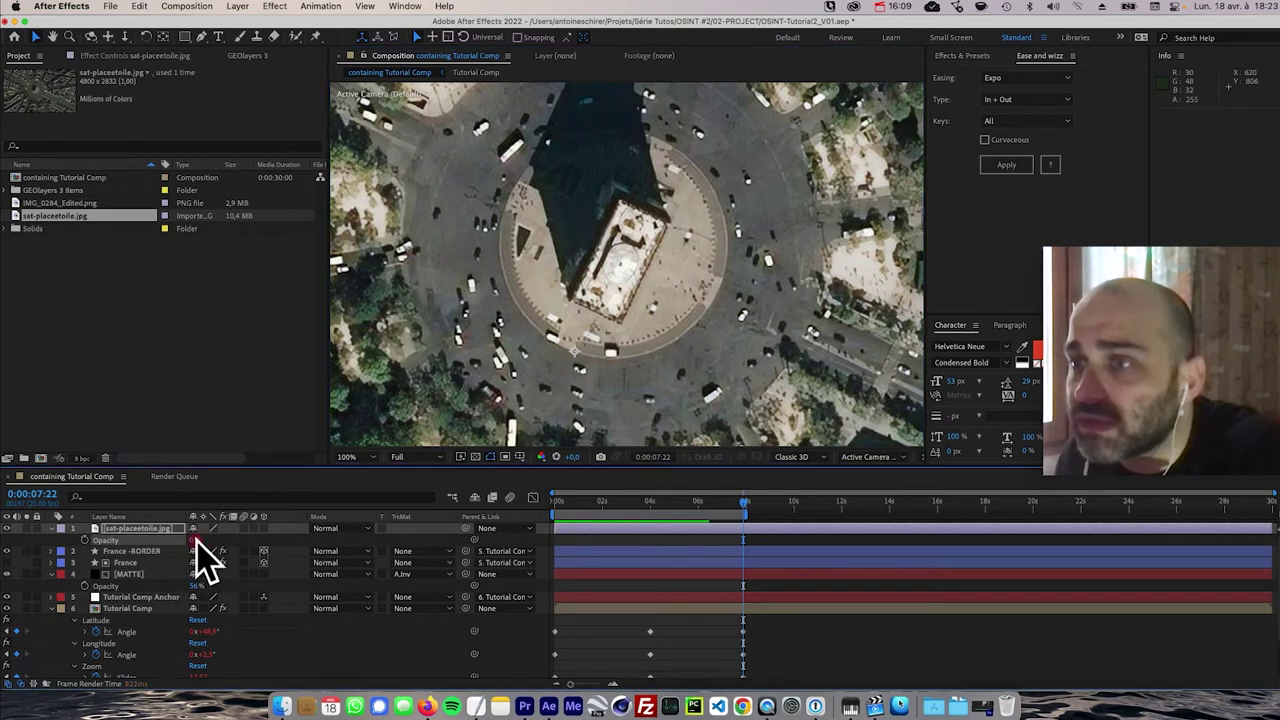
- Make the satellite image semi-transparent, scale it to 57% to match the map's plaza, and restore its opacity to 100%
drag(210, 543, 223, 537)
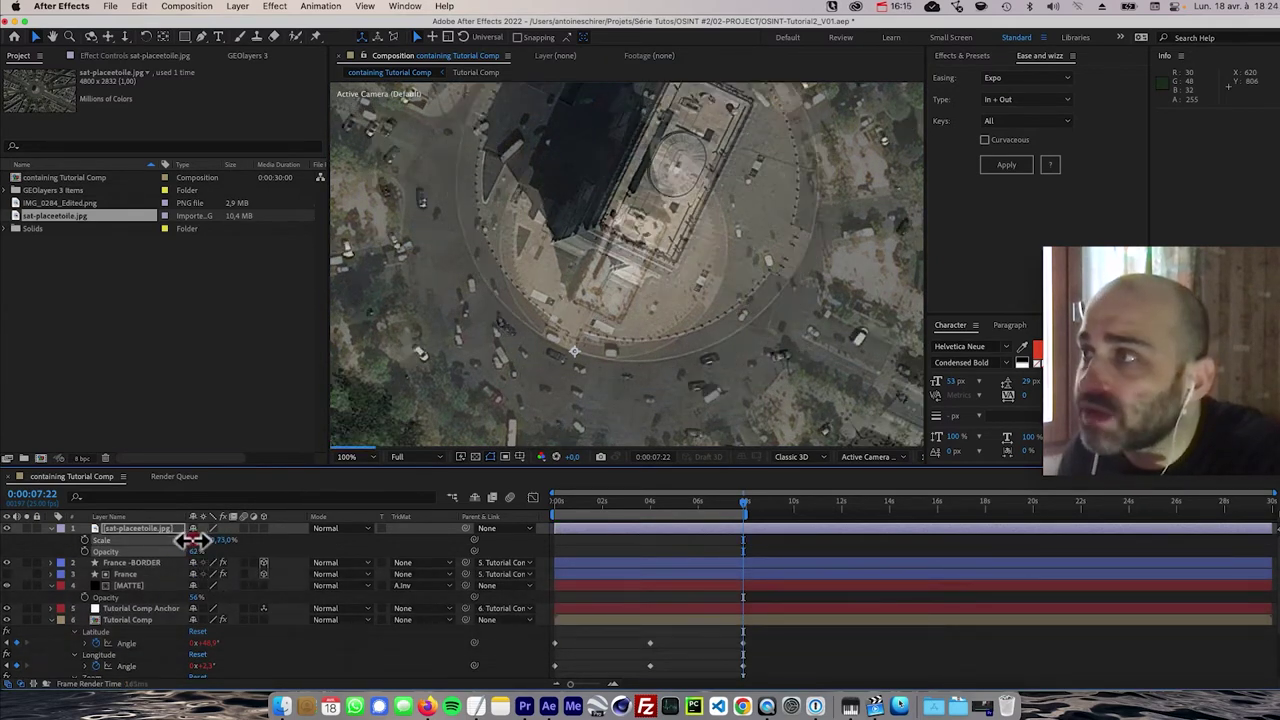
mouse_move(189, 537)
mouse_down()
mouse_move(177, 537)
mouse_move(204, 542)
mouse_up()
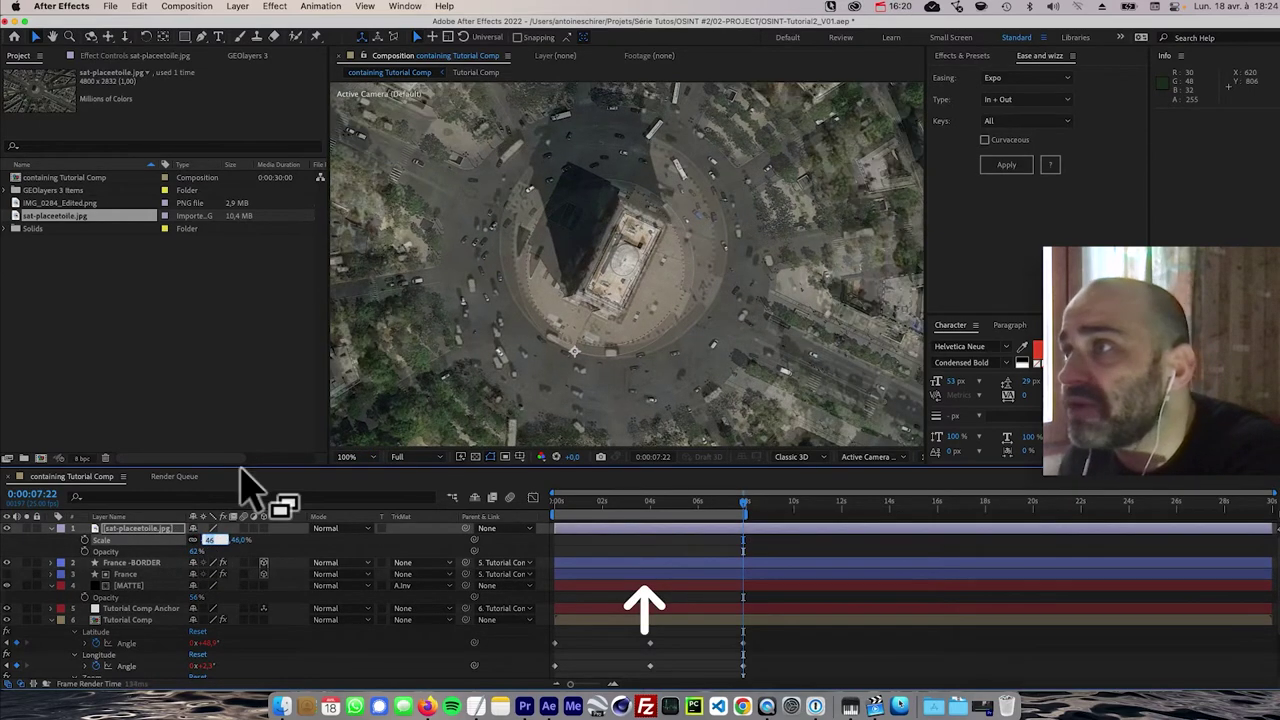
key(Up)
key(Up)
key(Up)
key(Up)
key(Up)
key(Up)
key(Up)
key(Up)
key(Up)
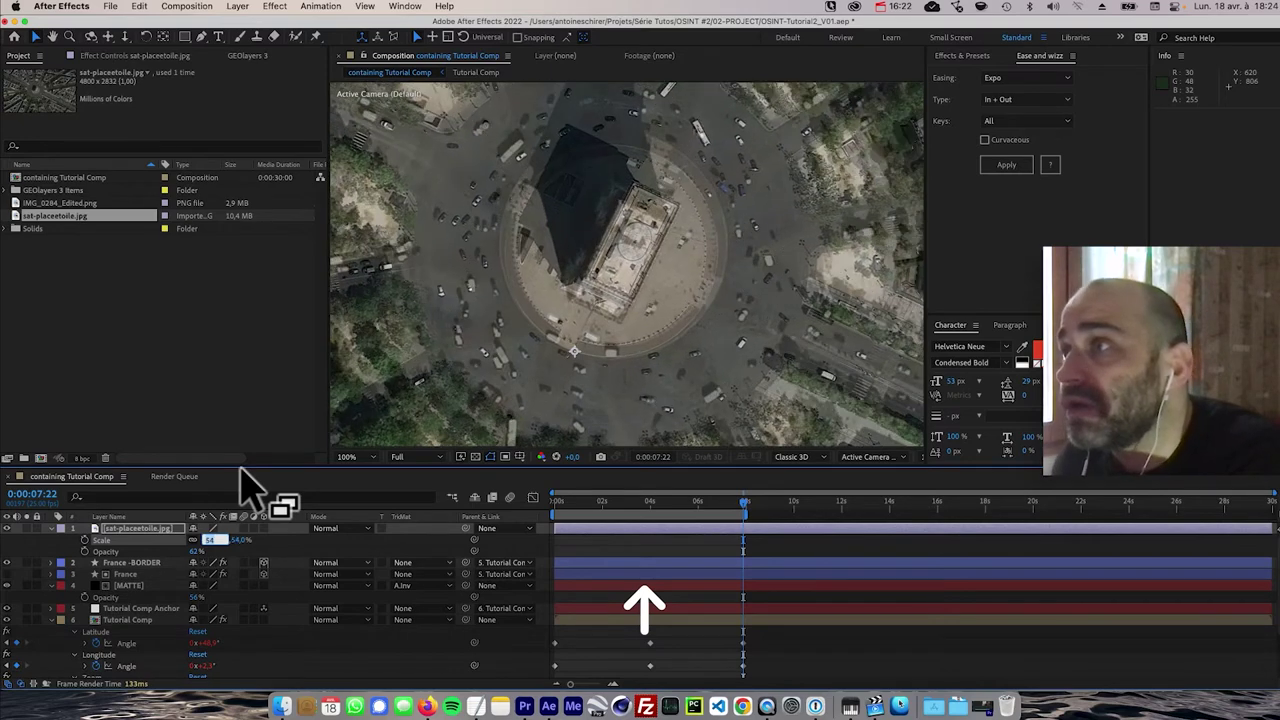
key(Up)
key(Up)
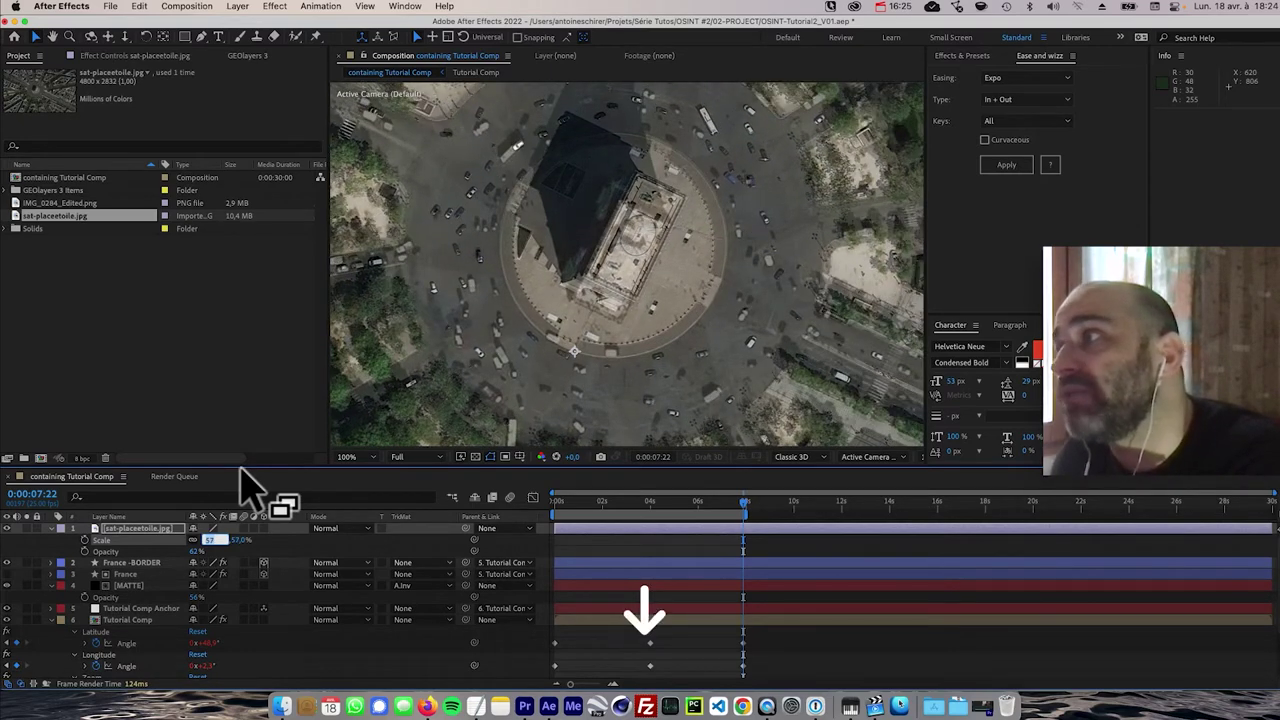
key(Up)
key(Down)
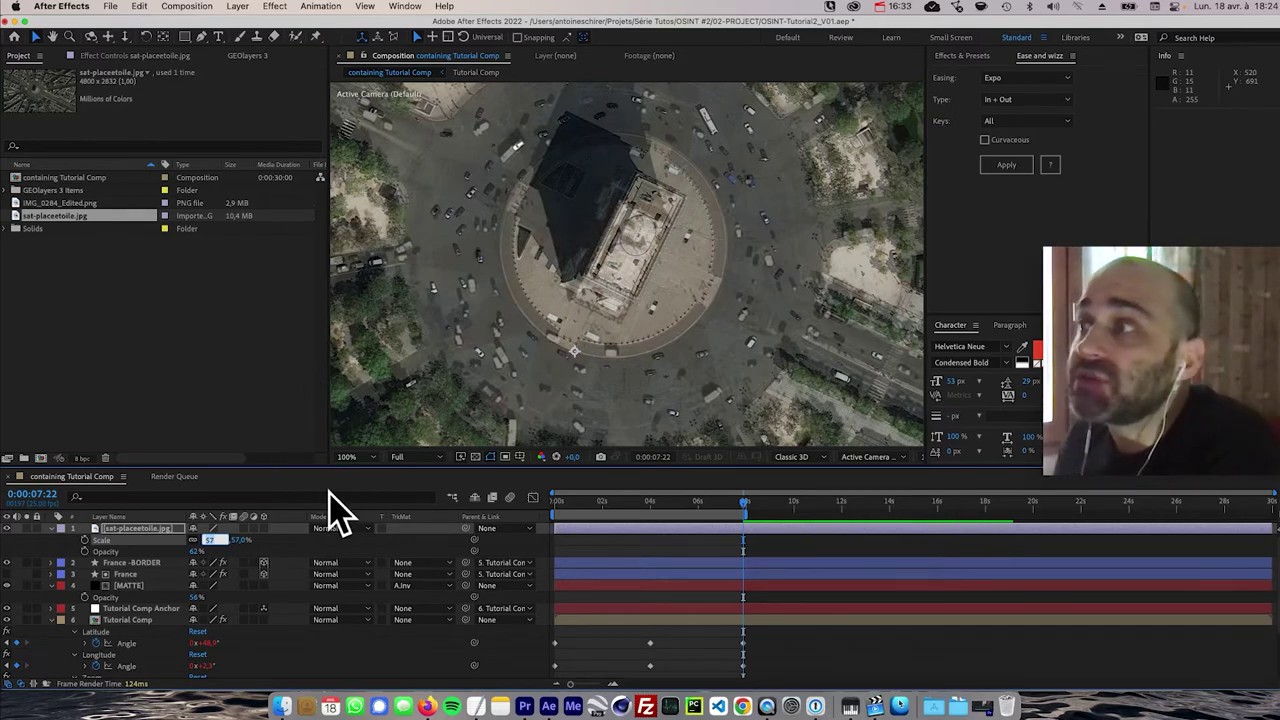
click(215, 550)
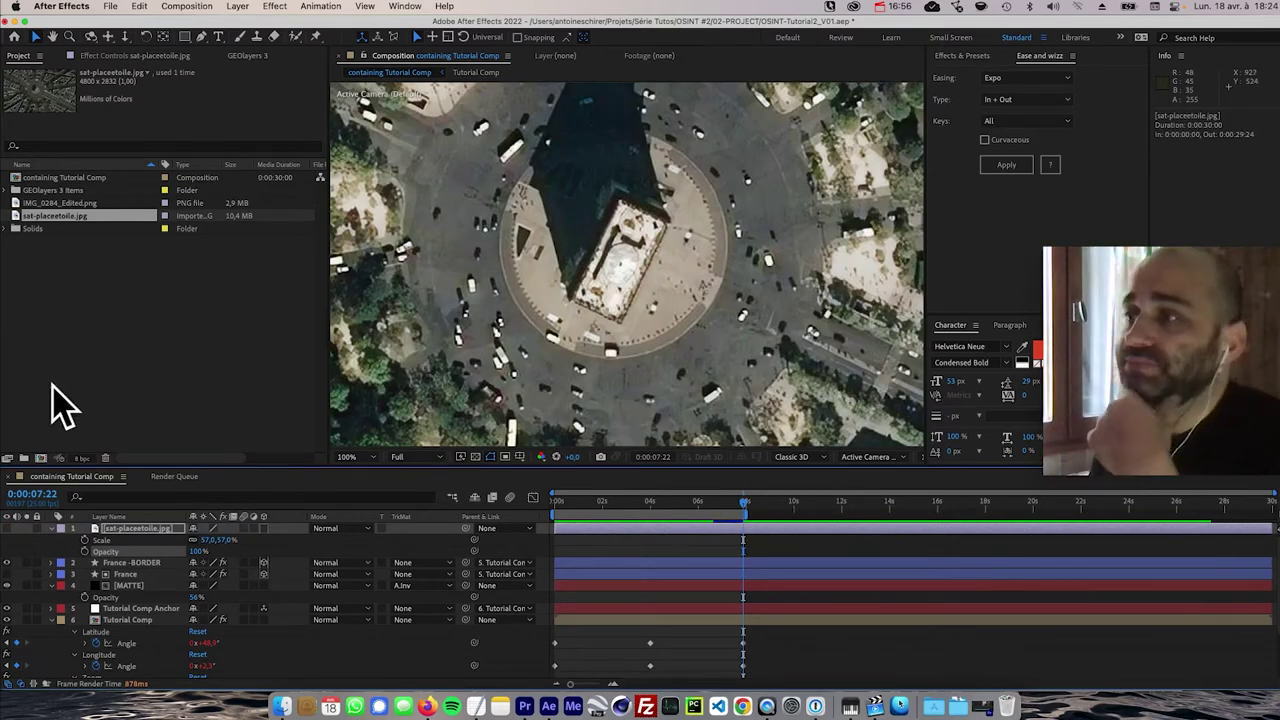
click(7, 529)
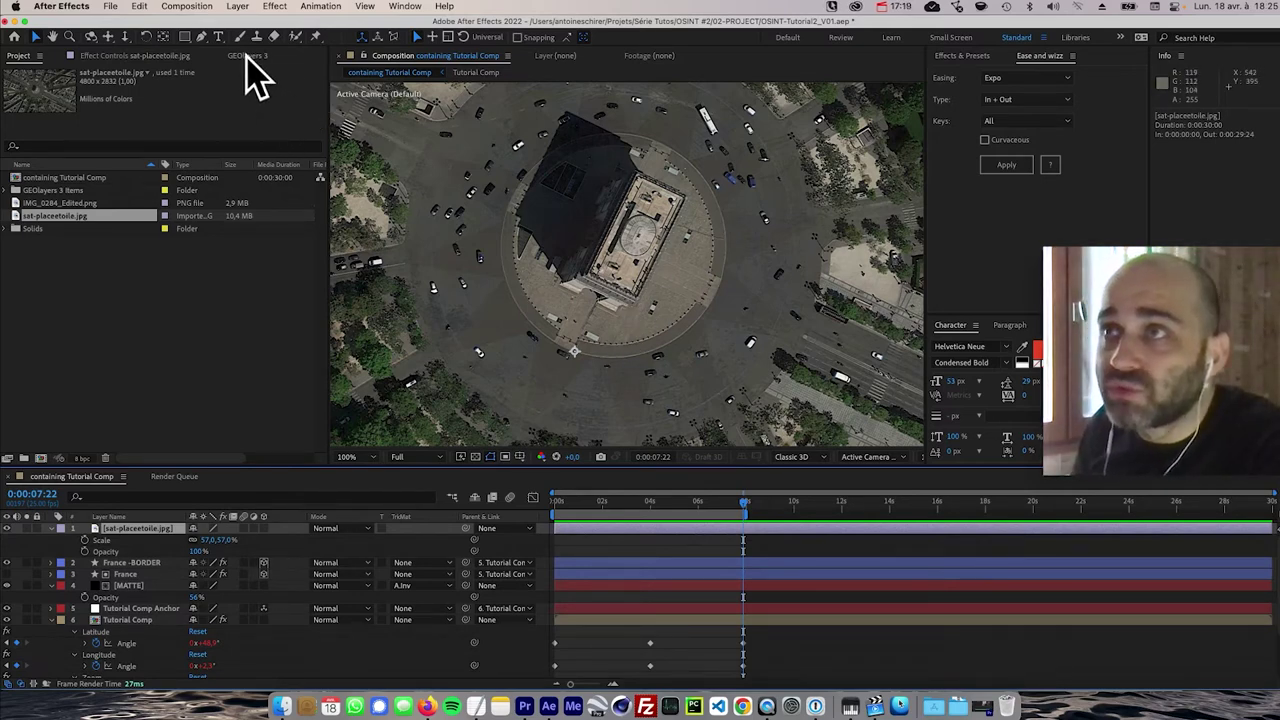
- Pin the satellite image to the map with GEOlayers 3 and turn on its Scale with Map option
click(248, 55)
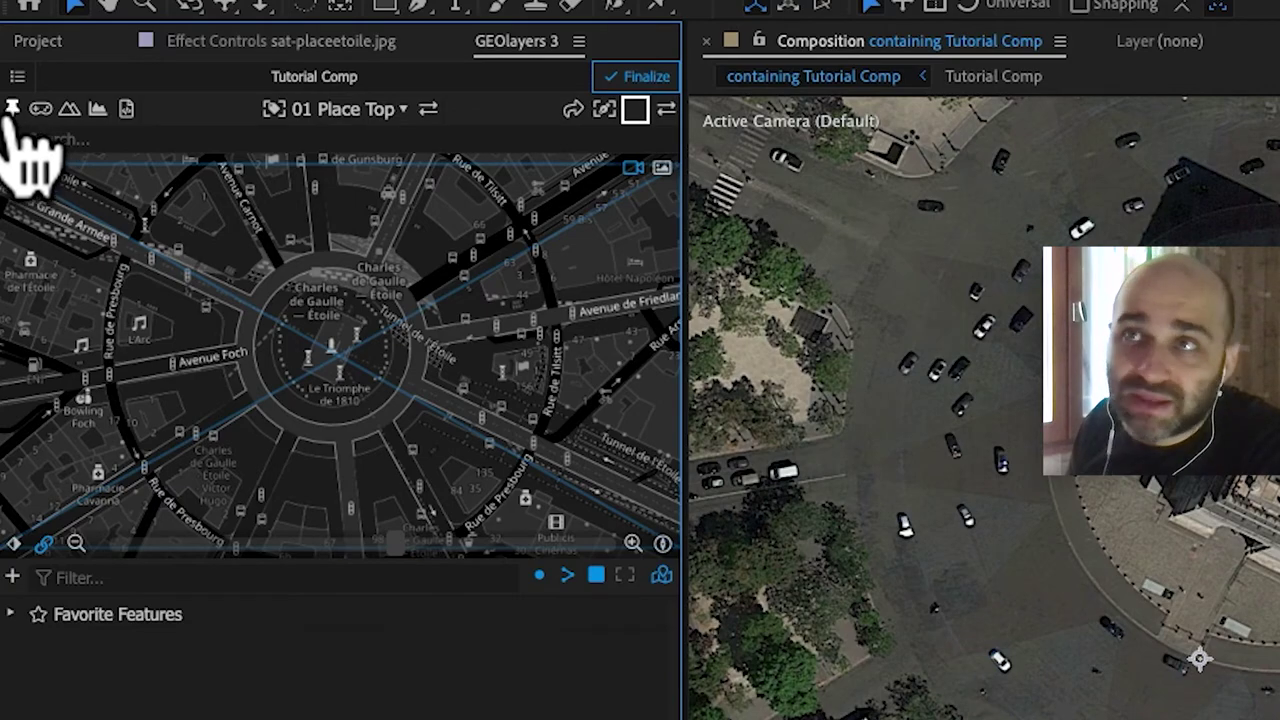
click(12, 108)
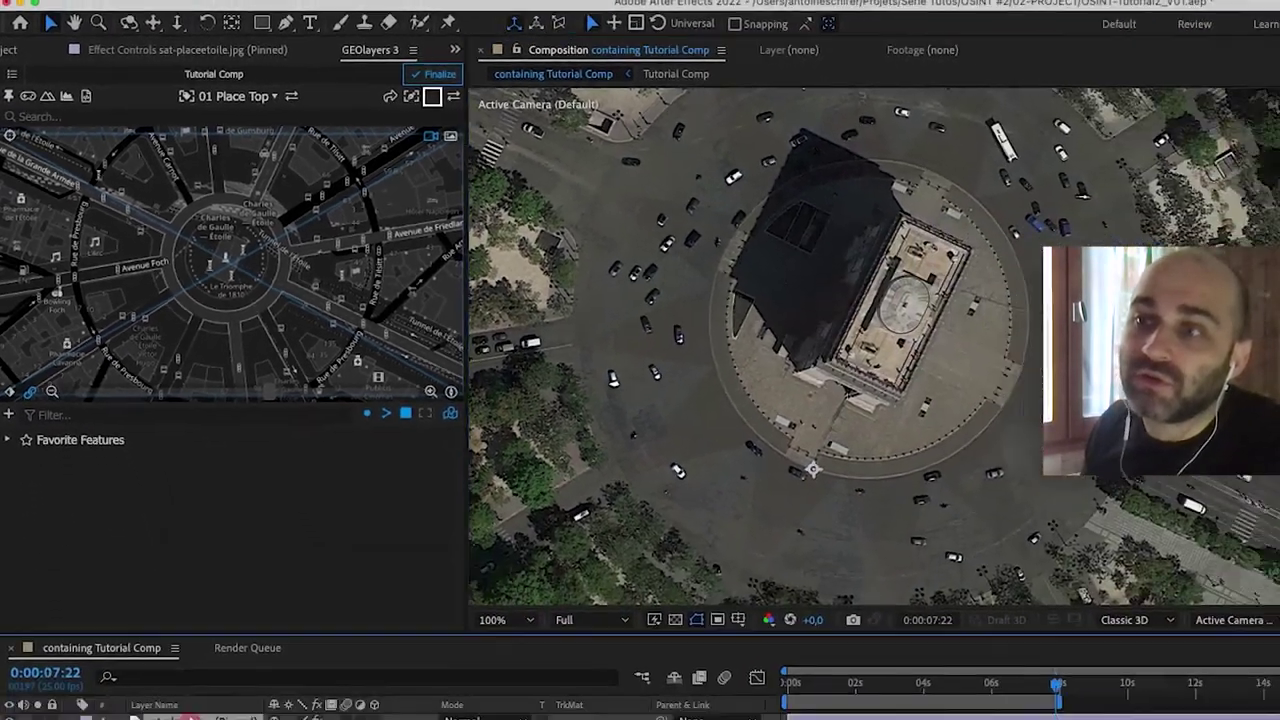
key(e)
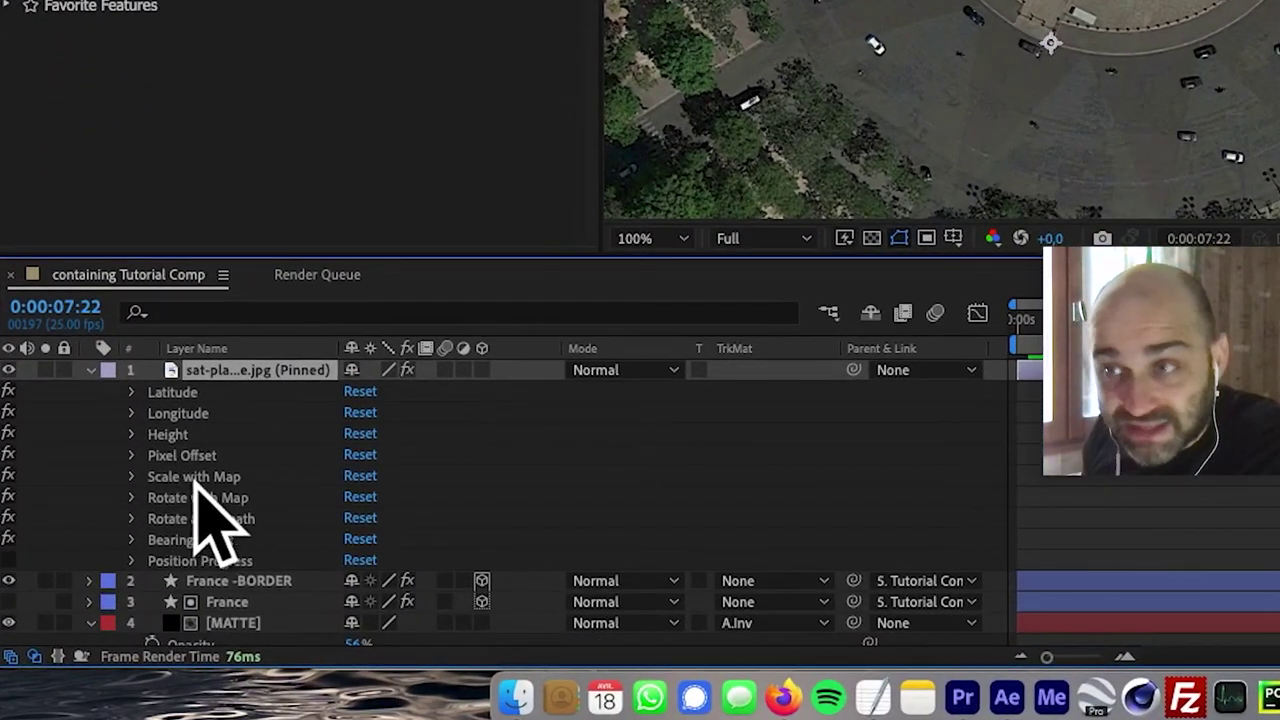
click(131, 476)
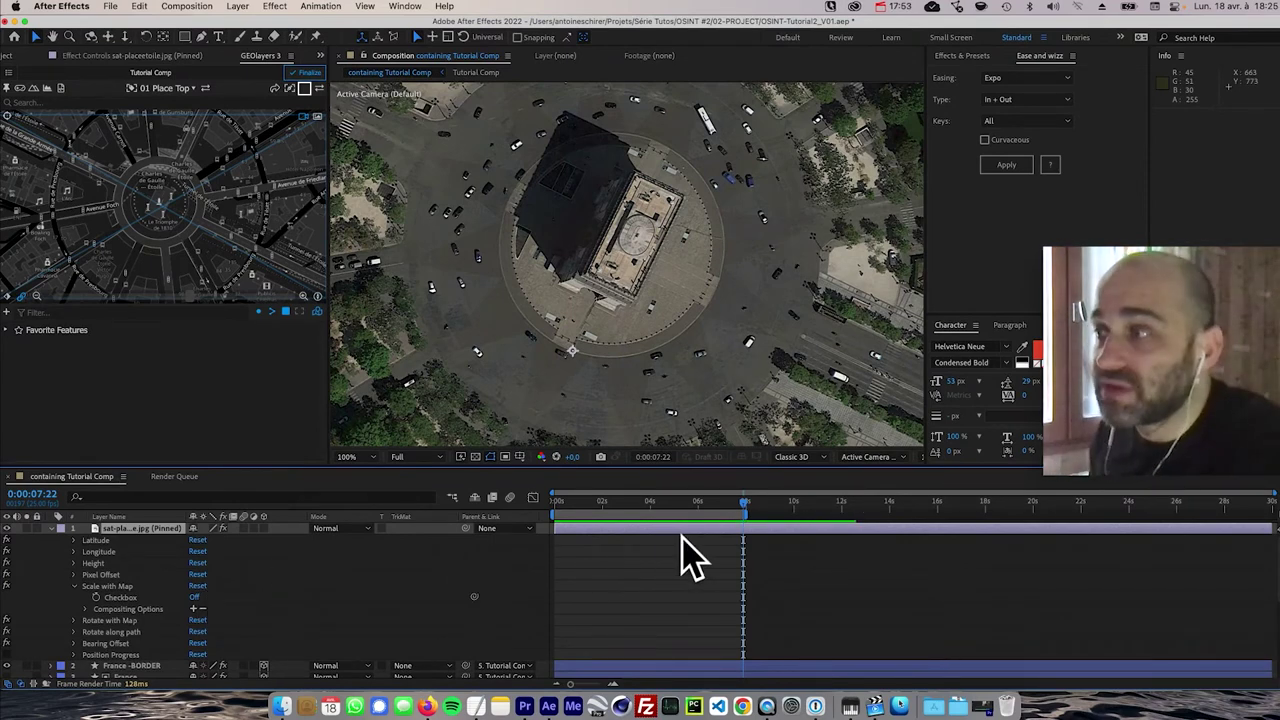
click(196, 598)
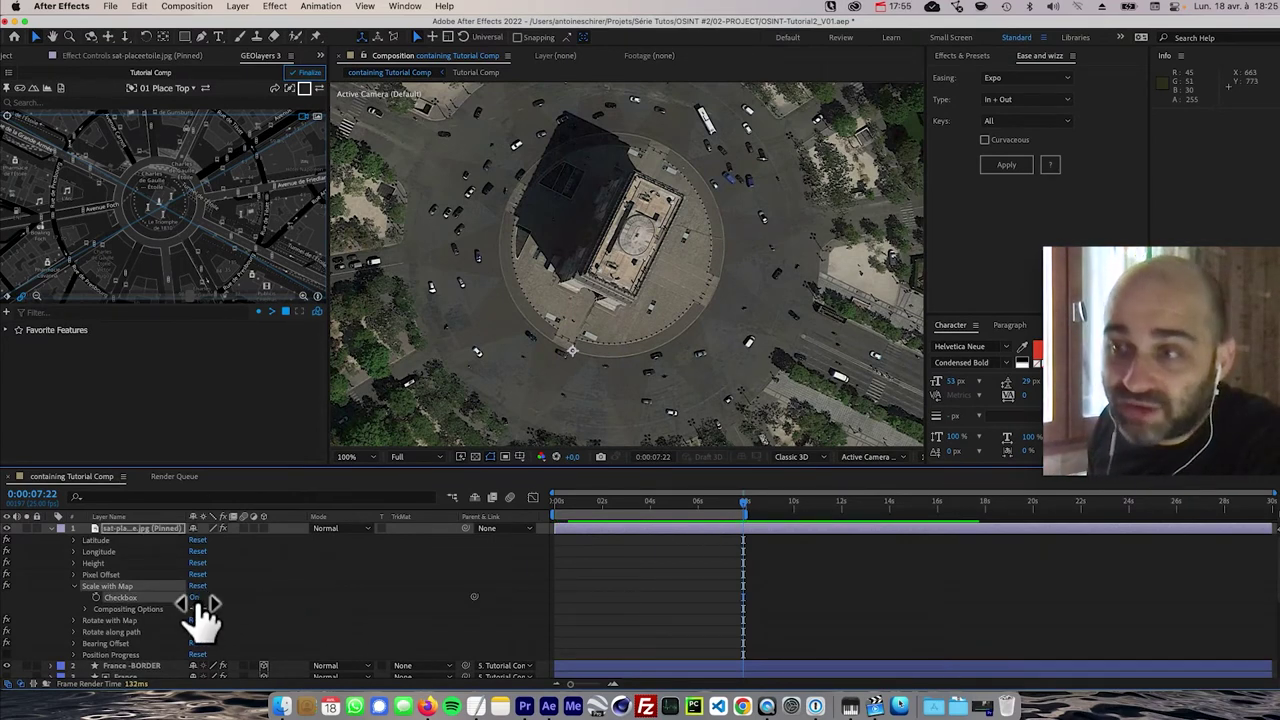
- Scrub through the zoom to Place de l'Étoile with Scale with Map on and off to compare the pinned image, leaving it on
drag(743, 504, 685, 506)
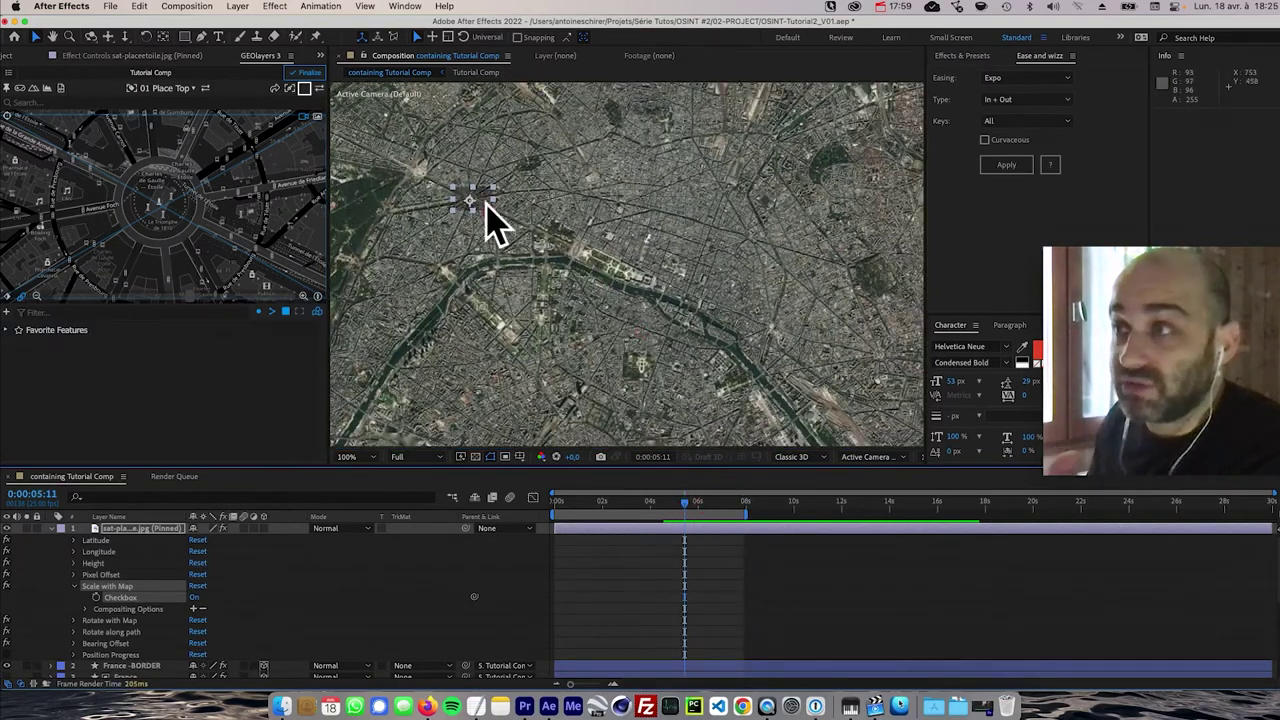
click(720, 506)
drag(728, 507, 757, 507)
click(194, 597)
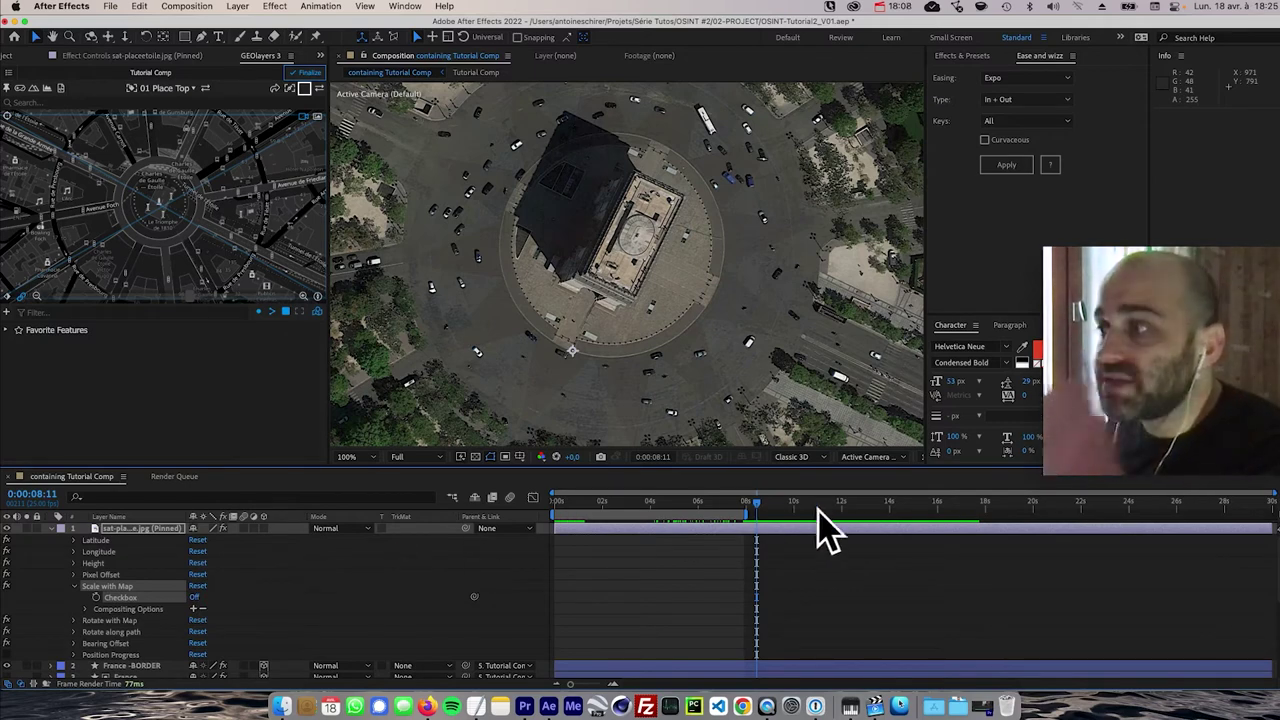
drag(722, 503, 785, 503)
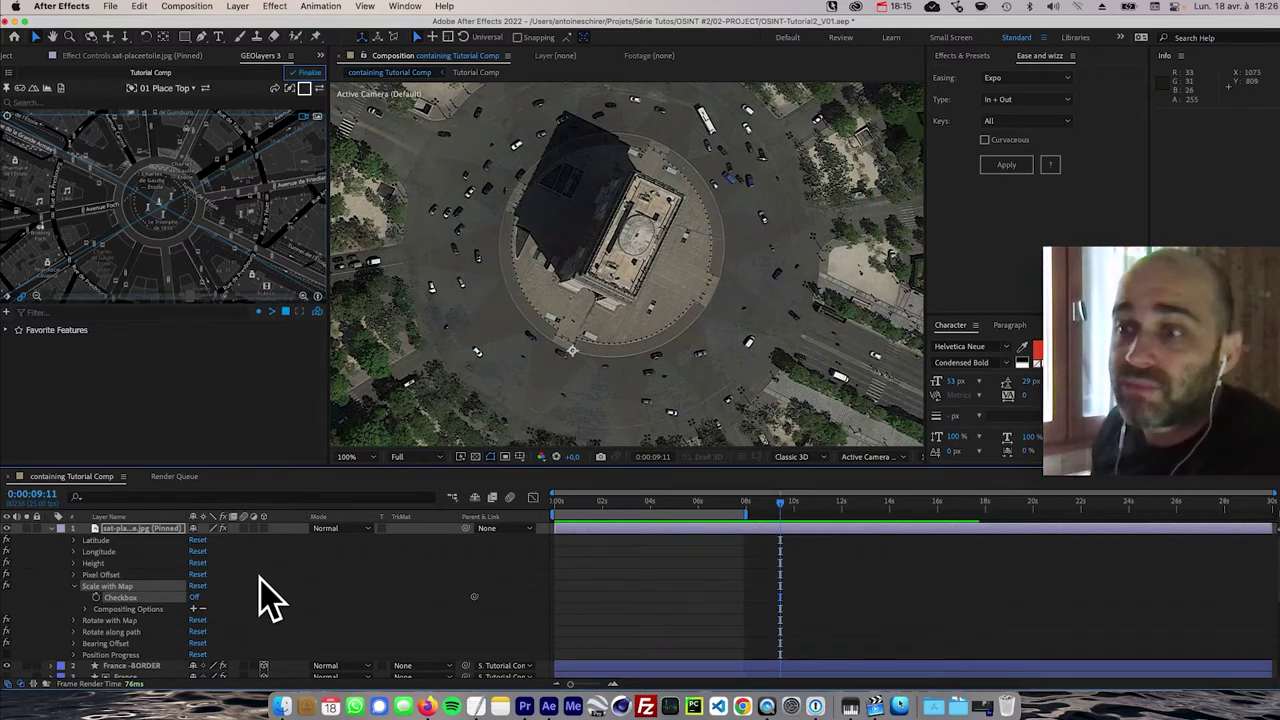
click(195, 598)
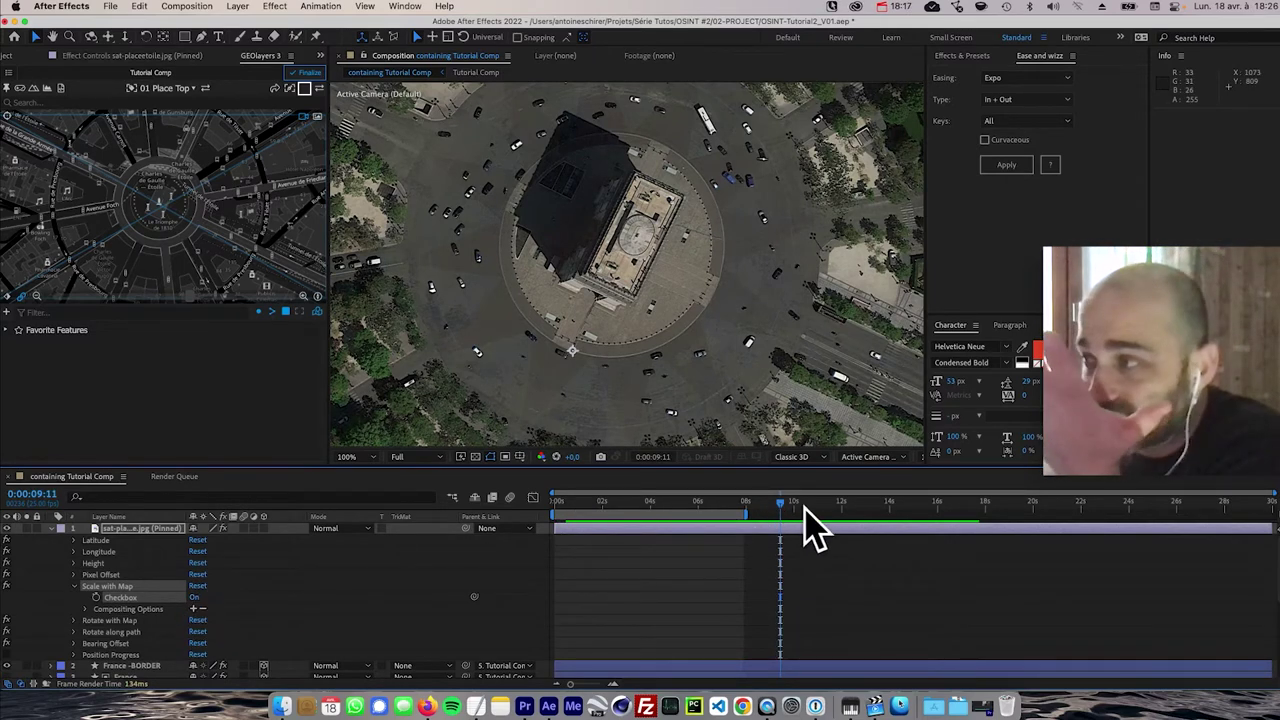
click(770, 503)
drag(748, 502, 693, 504)
click(600, 568)
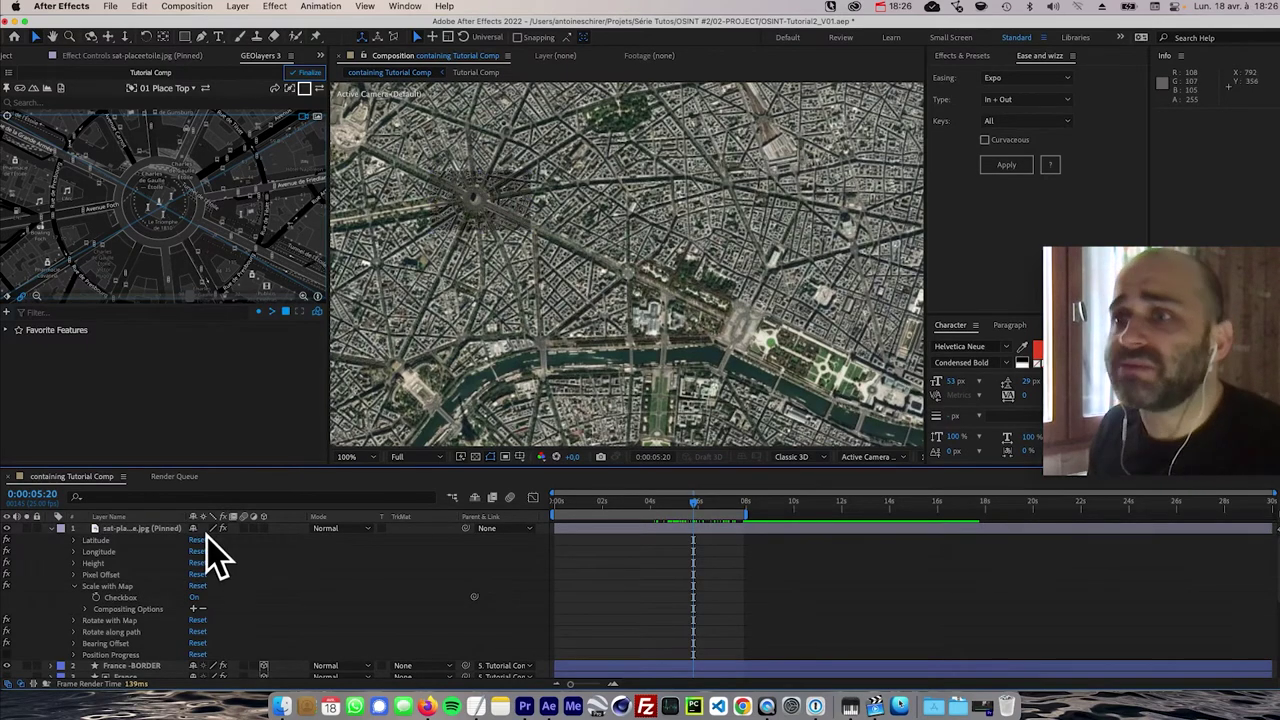
- Select the pinned satellite image layer and show its effect controls
click(158, 530)
key(ctrl+space)
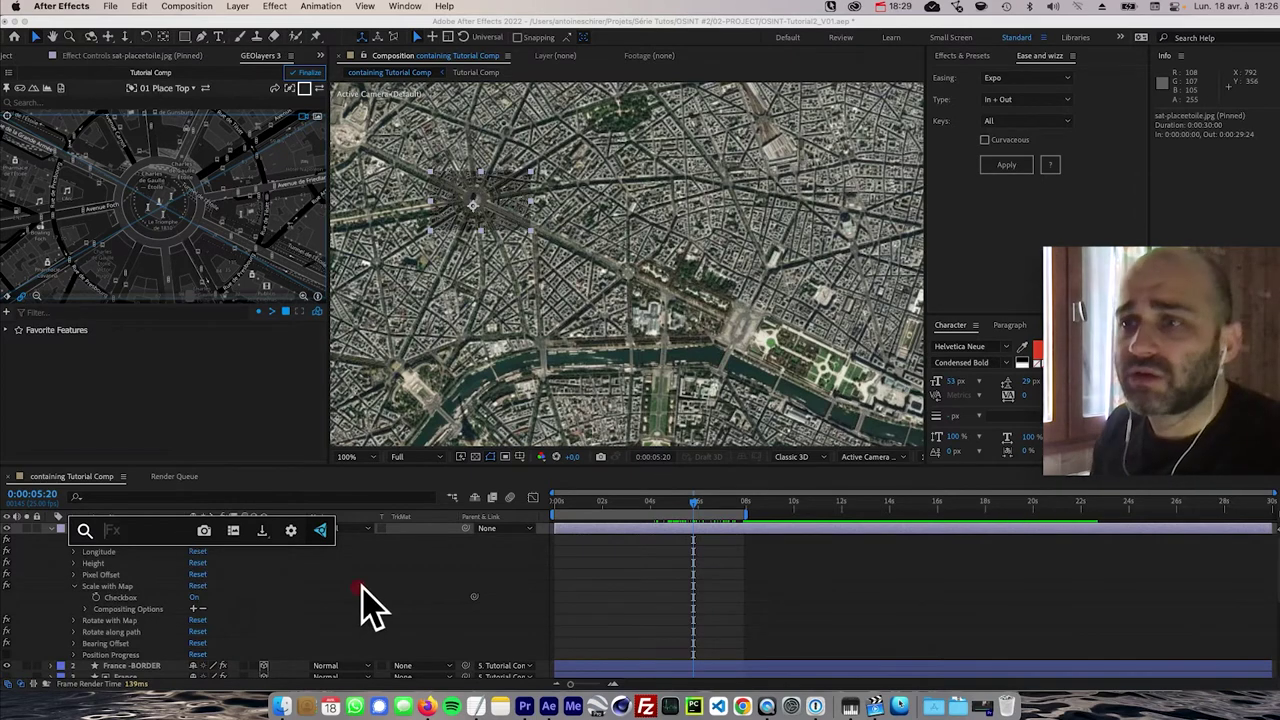
key(Escape)
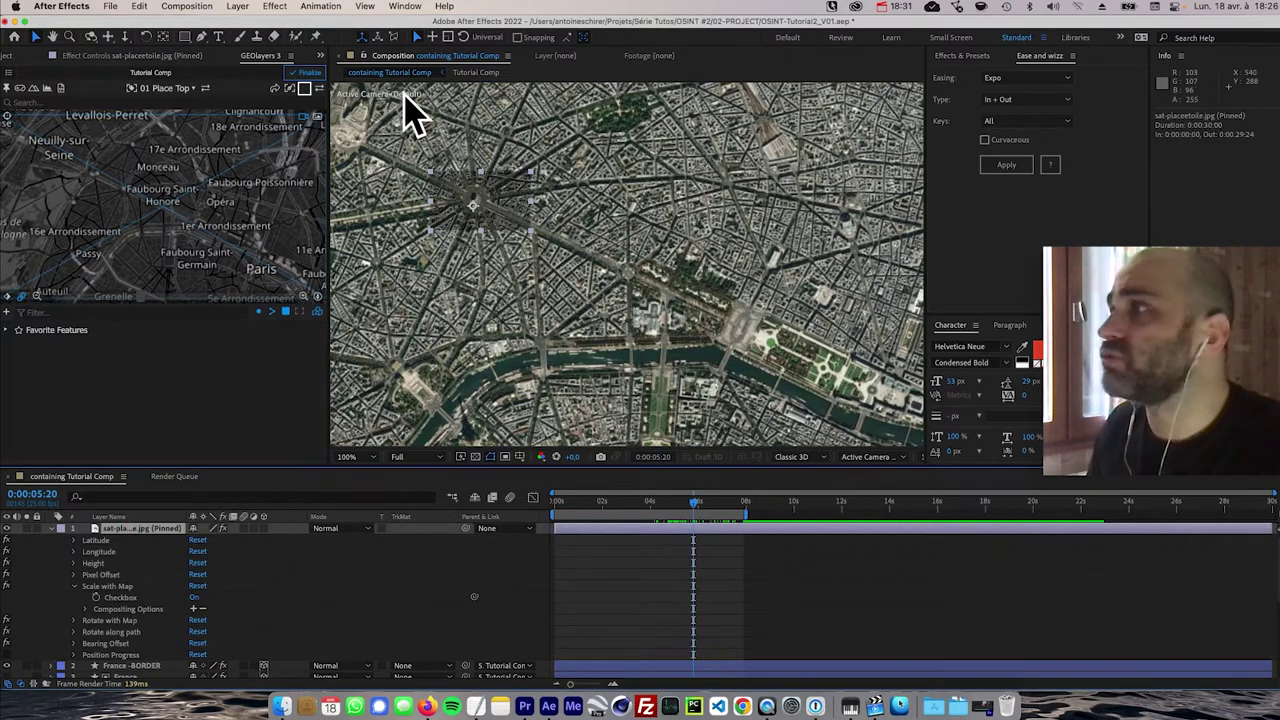
click(163, 55)
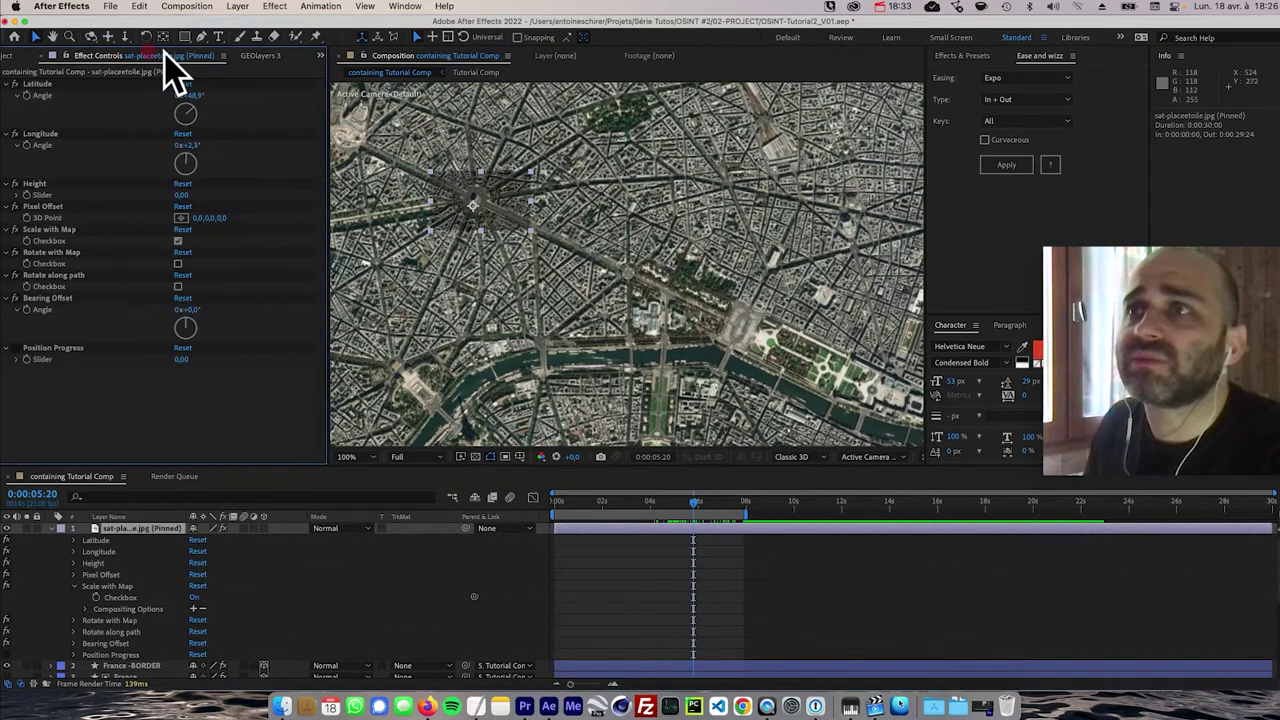
click(318, 55)
click(320, 50)
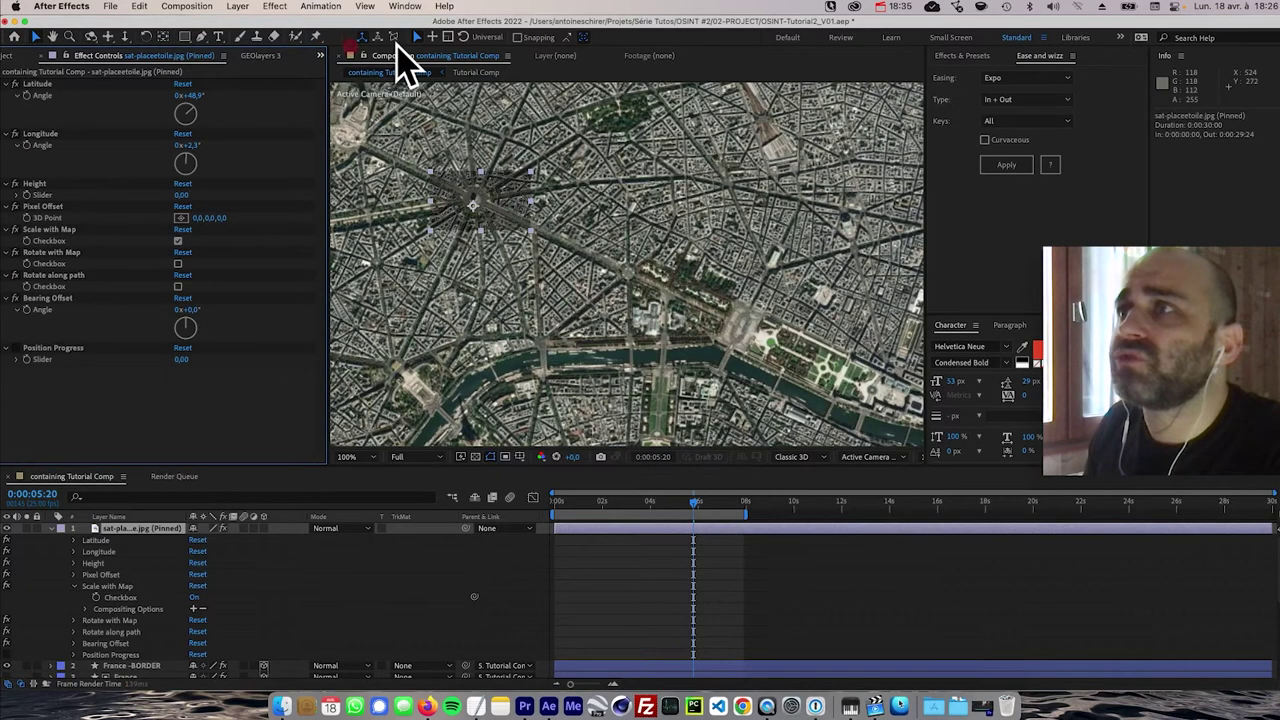
- Apply a Curves effect to the pinned satellite image and brighten it by moving the RGB curve's white point inward along the upper edge
click(406, 7)
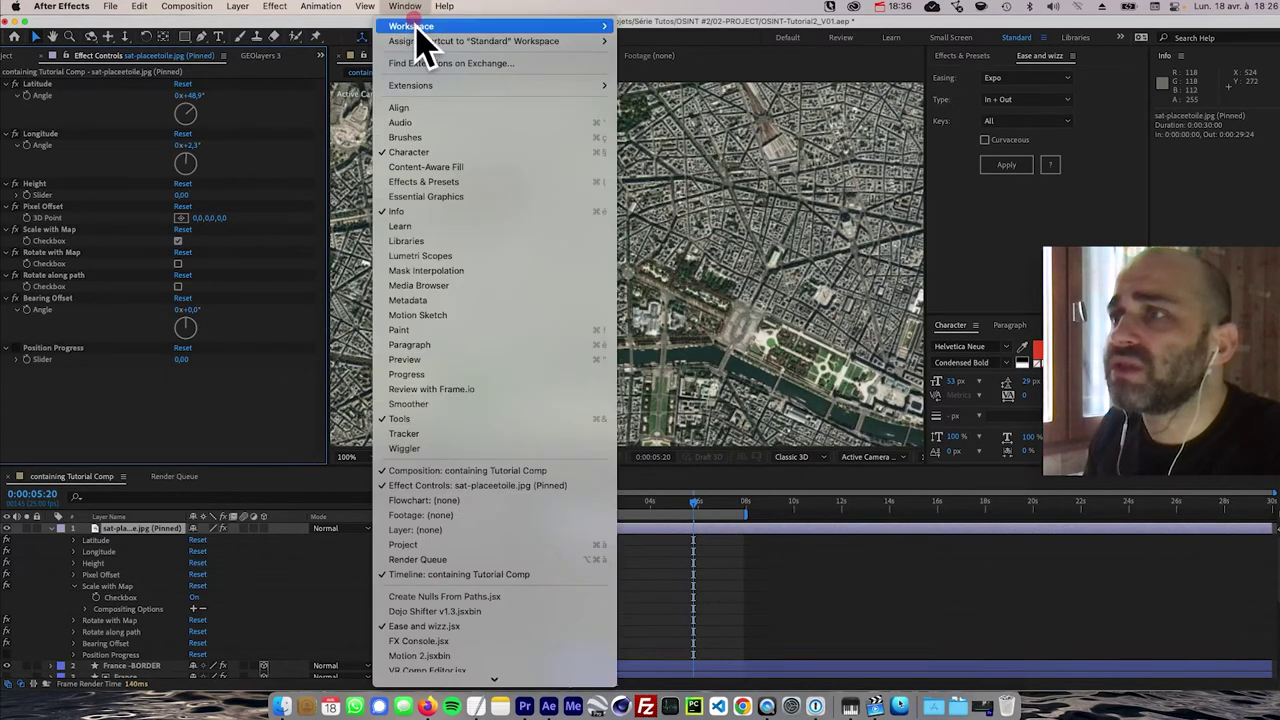
click(420, 182)
click(1008, 73)
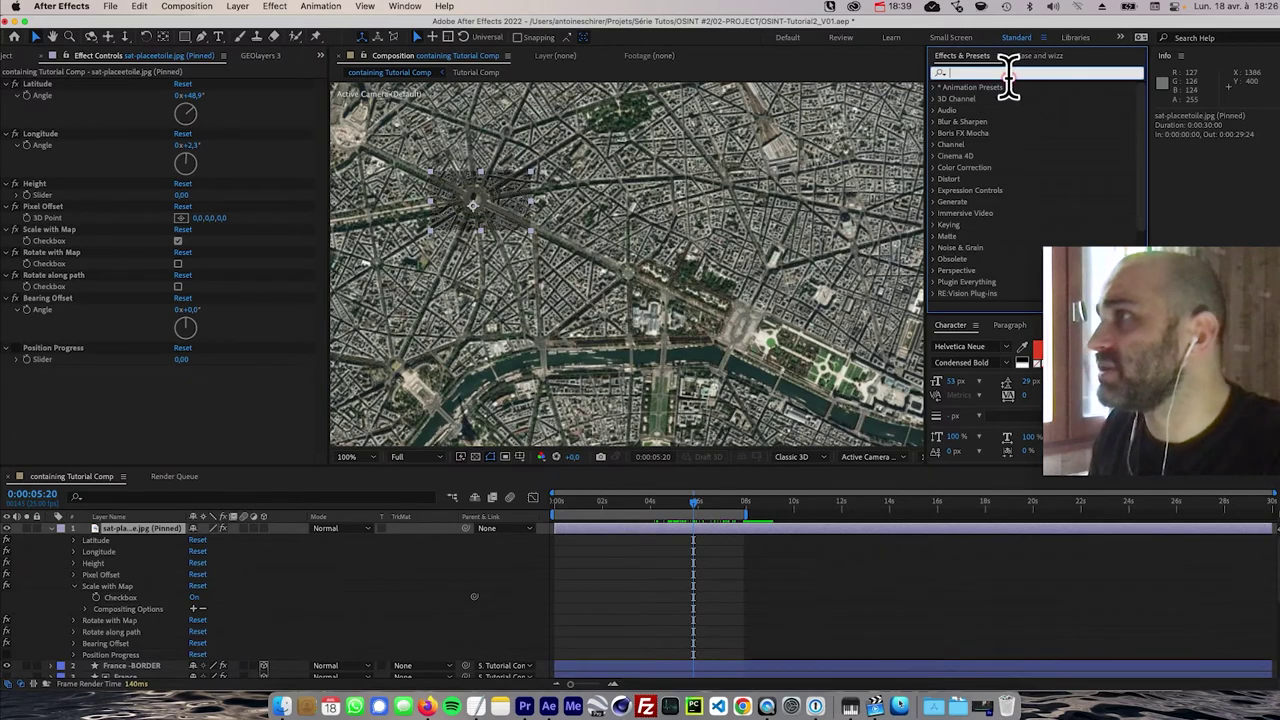
text(curv)
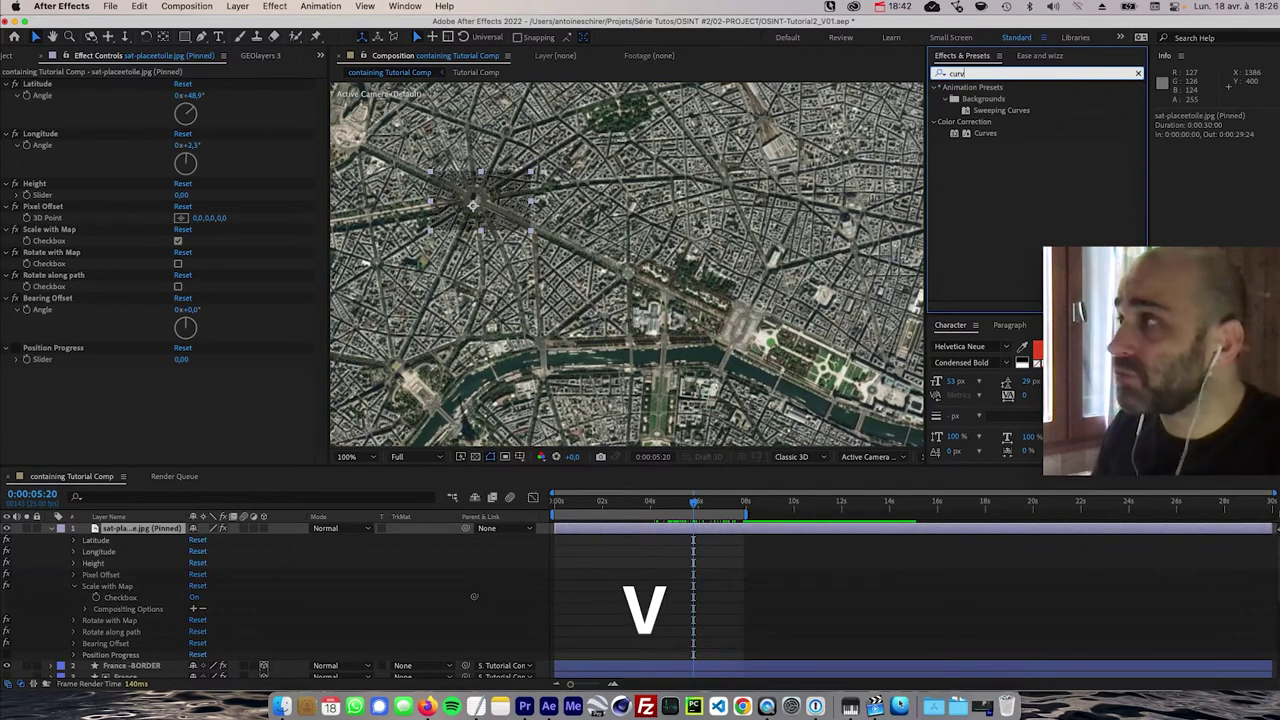
drag(982, 134, 143, 535)
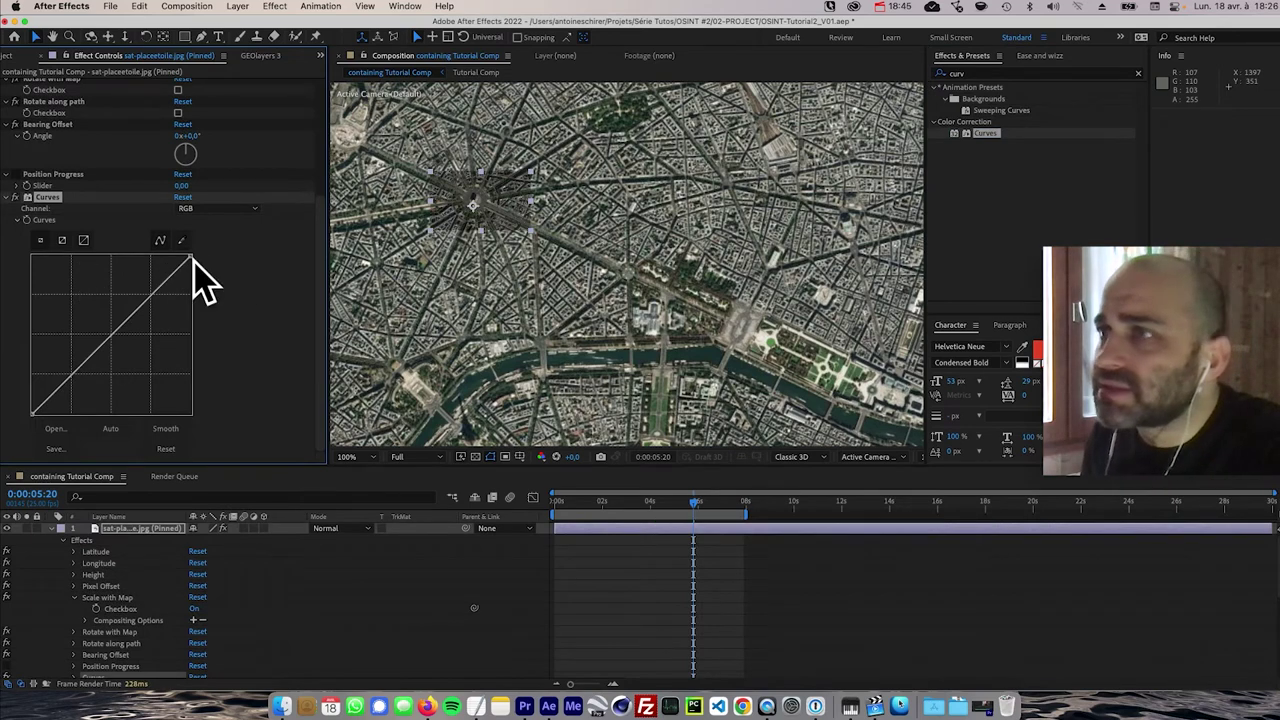
drag(172, 256, 152, 260)
click(500, 575)
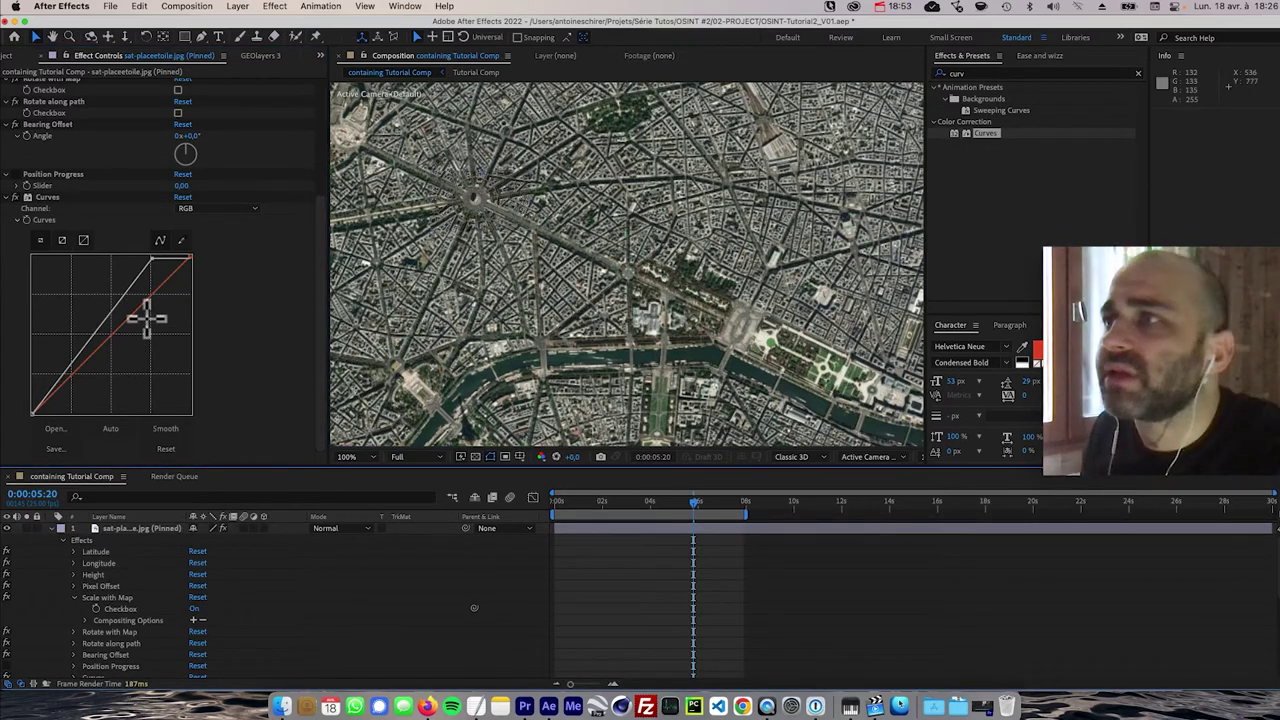
- Scrub through the zoom between about 0:00:05:14 and 0:00:06:00 to check how the brightened image matches the map
mouse_move(694, 503)
mouse_down()
mouse_move(680, 505)
mouse_move(711, 505)
mouse_move(688, 505)
mouse_up()
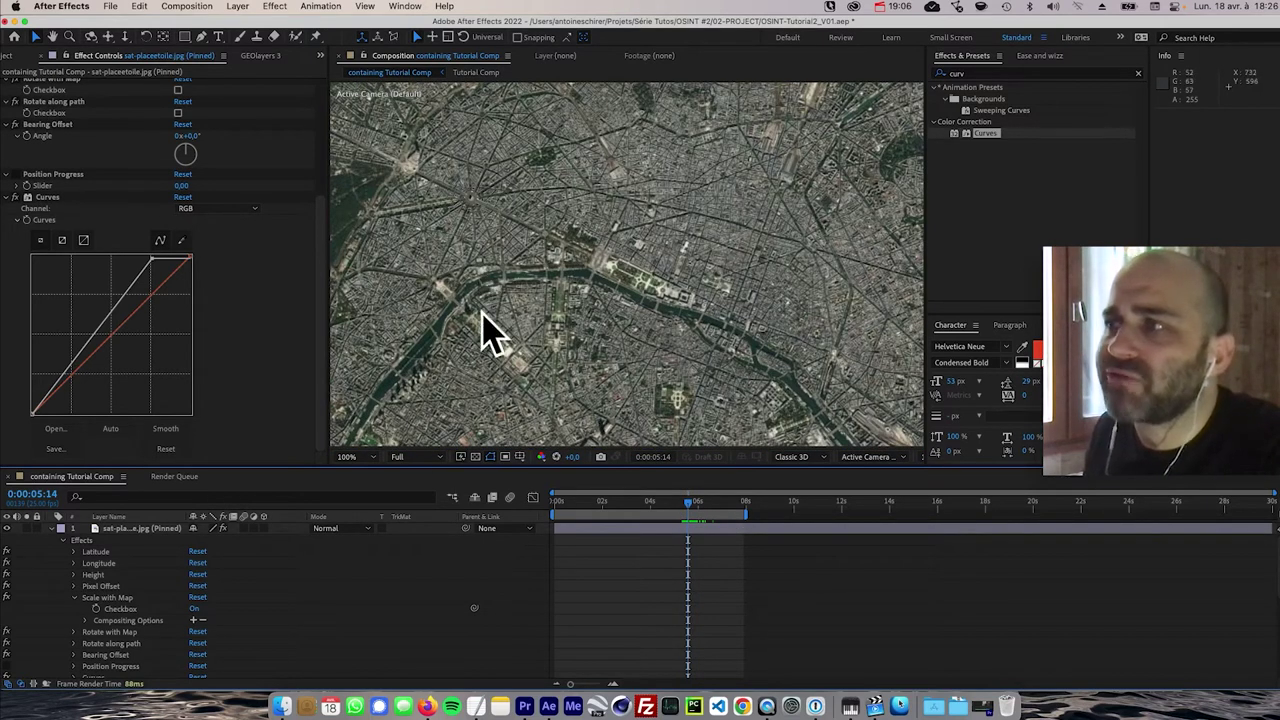
drag(688, 505, 701, 505)
key(super+shift+Left)
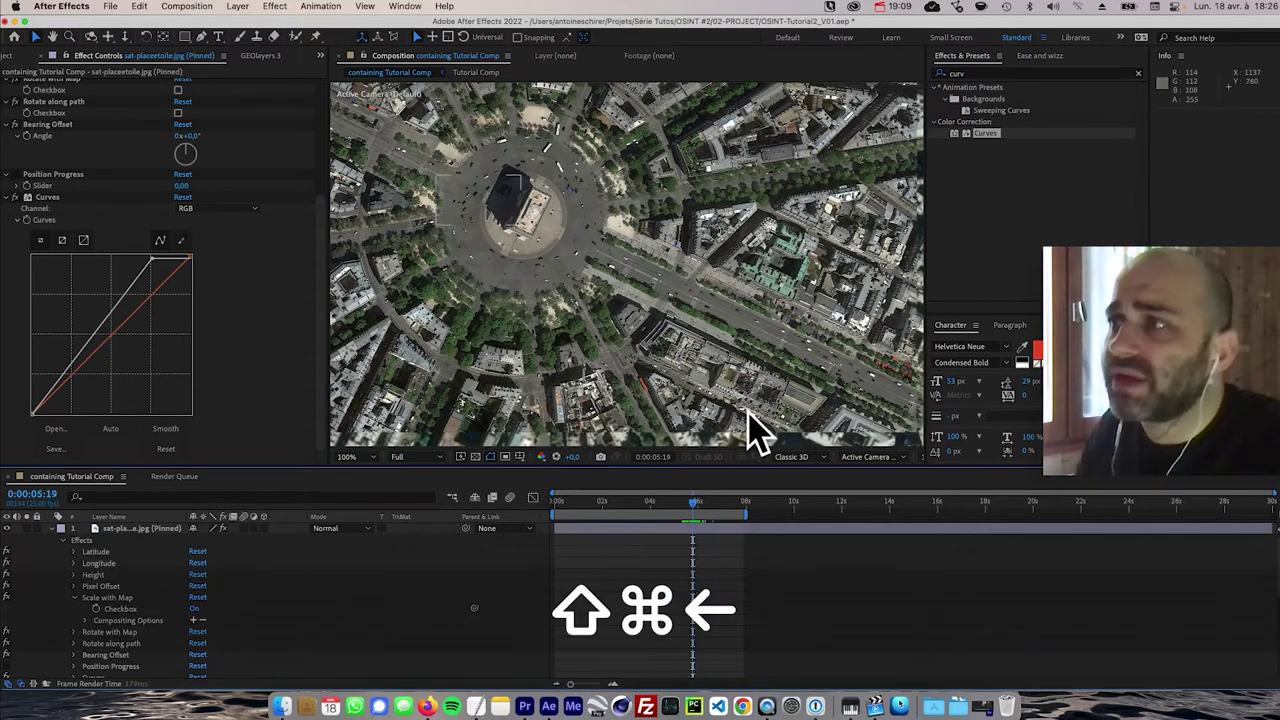
- Add a full-layer rectangular mask to the pinned satellite image with a 43-pixel feather and a -29-pixel expansion
click(137, 529)
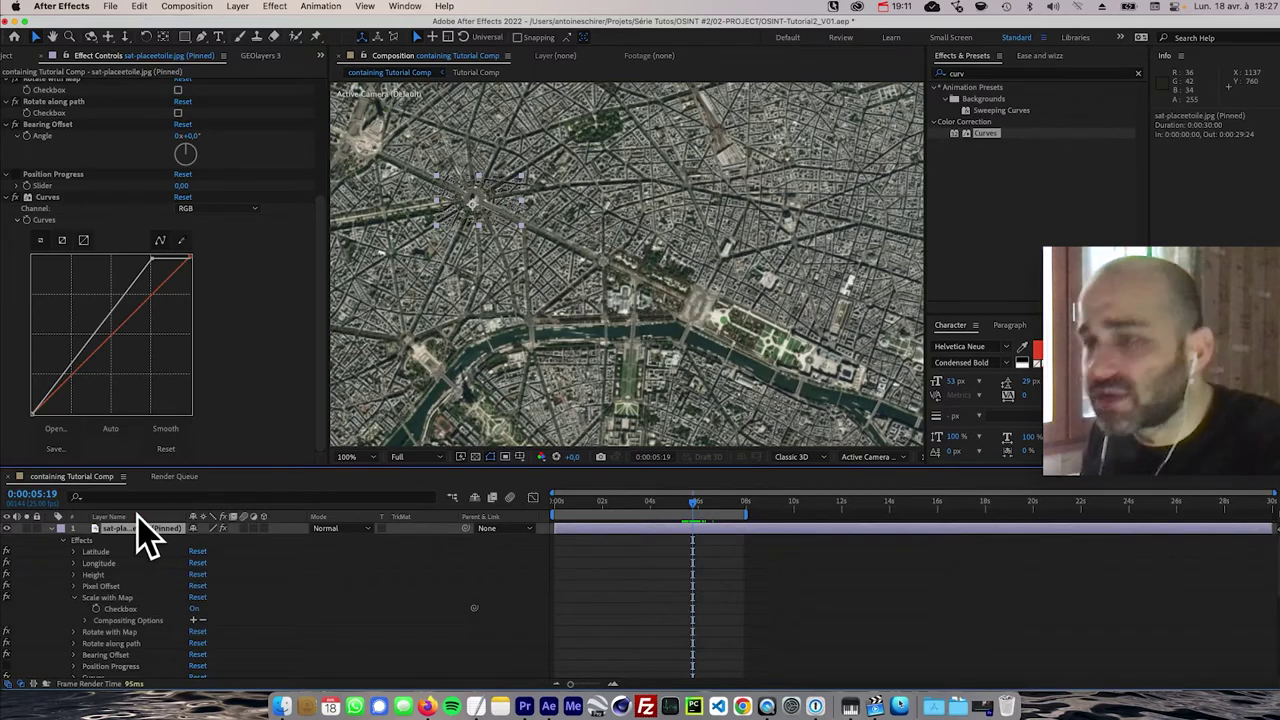
key(u)
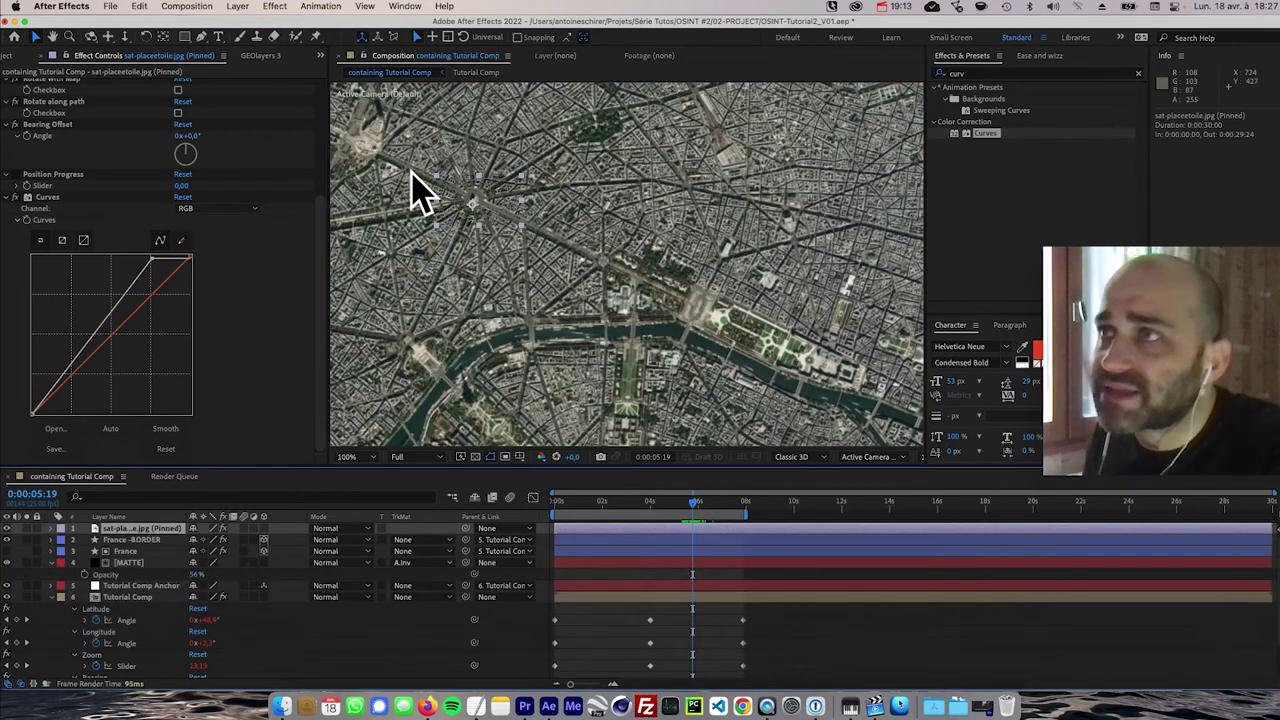
double_click(184, 37)
key(v)
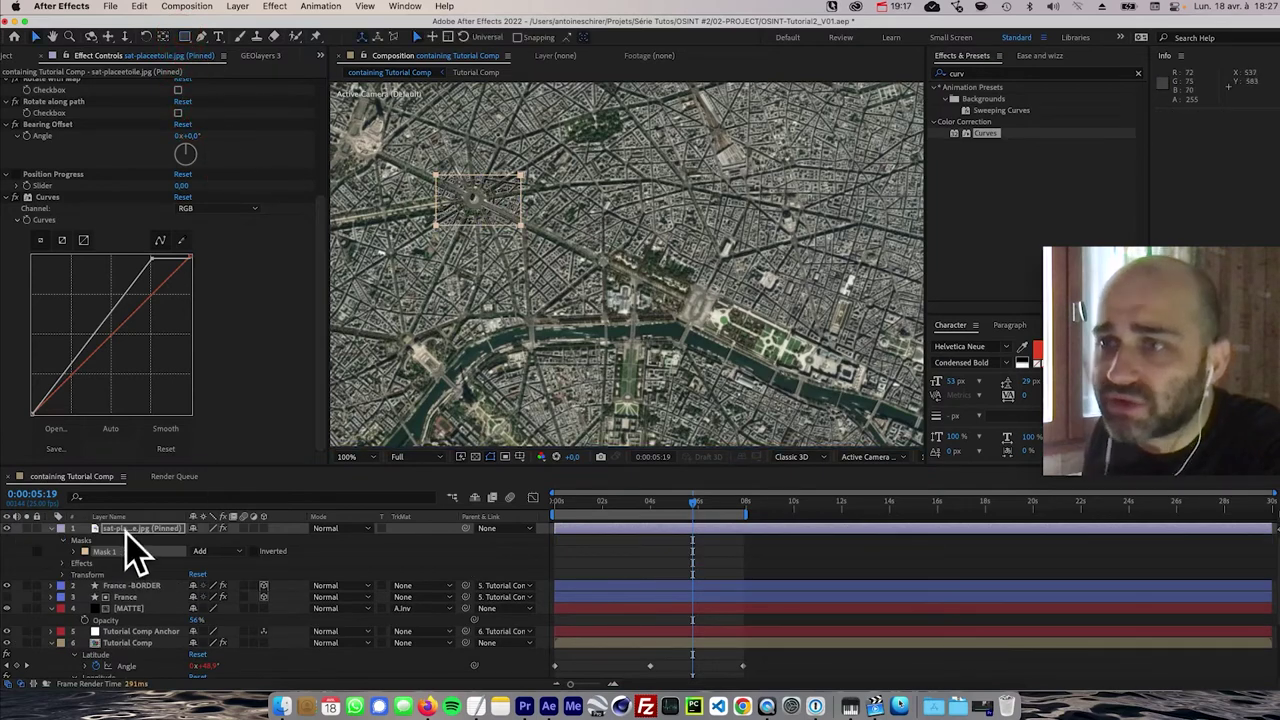
click(76, 551)
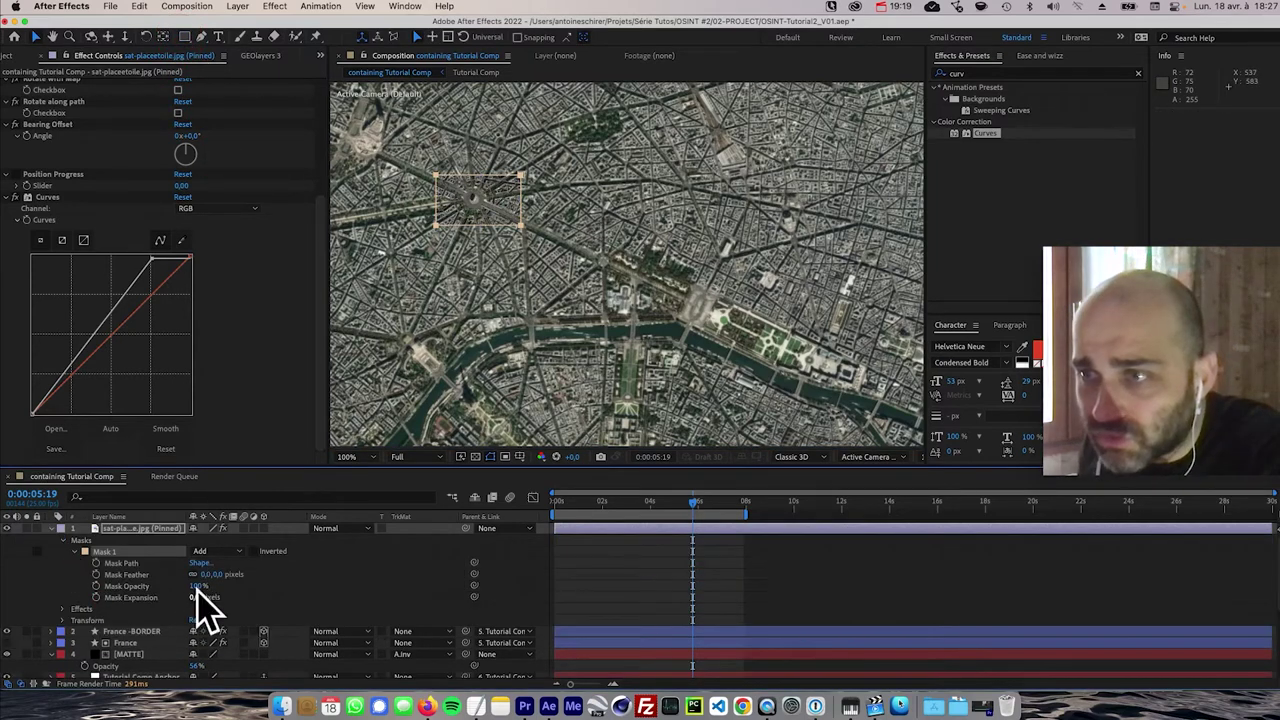
drag(203, 575, 177, 600)
click(365, 610)
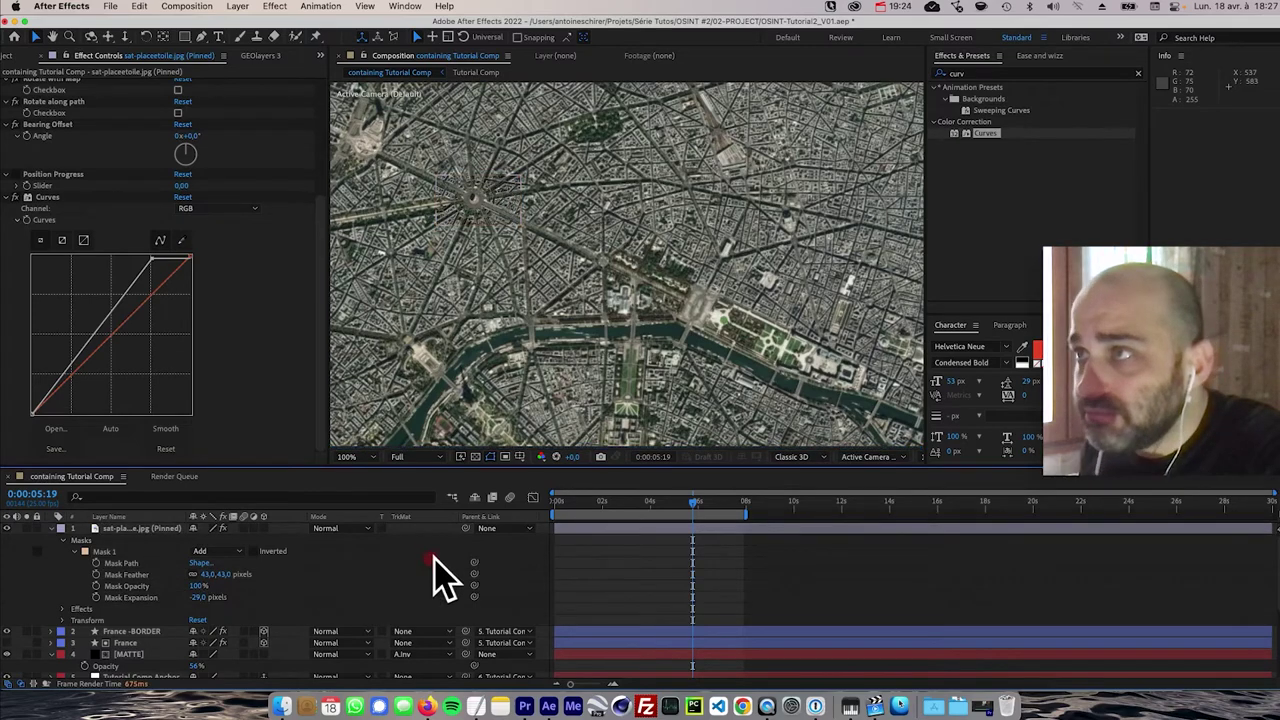
- At 0:00:06:01, soften the satellite image's mask edges with a 220-pixel feather and a -67-pixel expansion
click(698, 504)
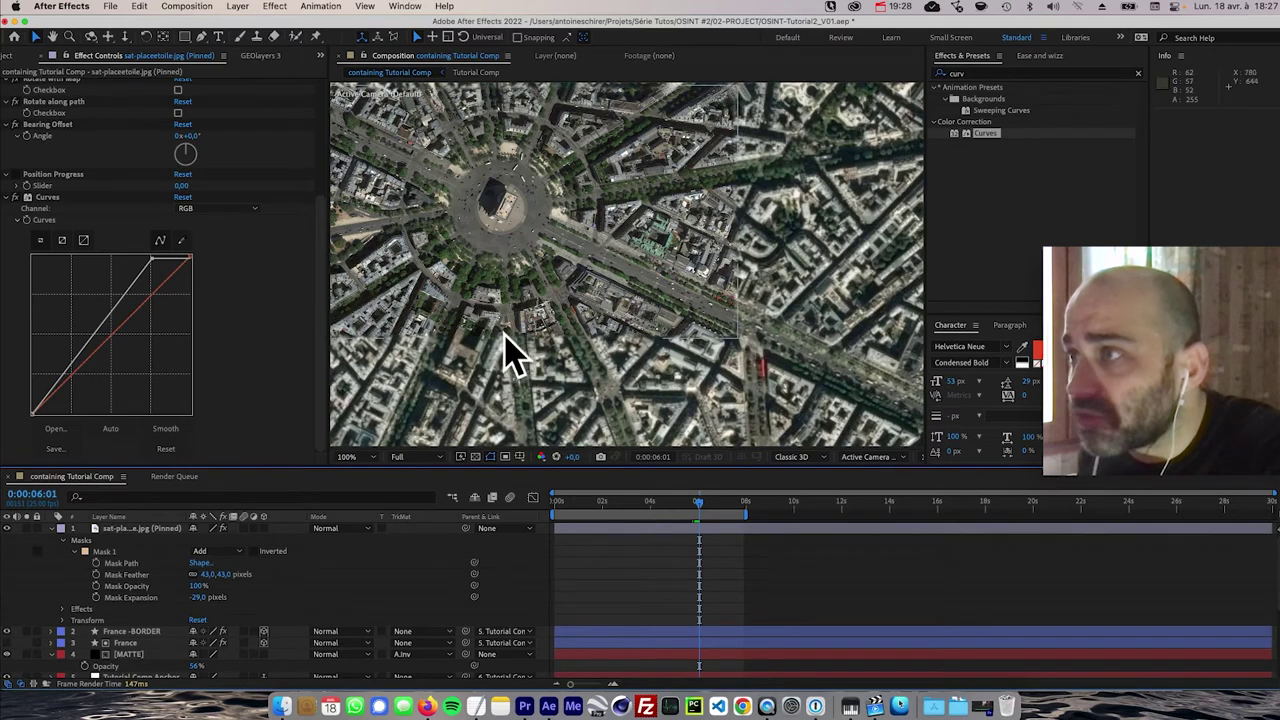
drag(222, 575, 330, 576)
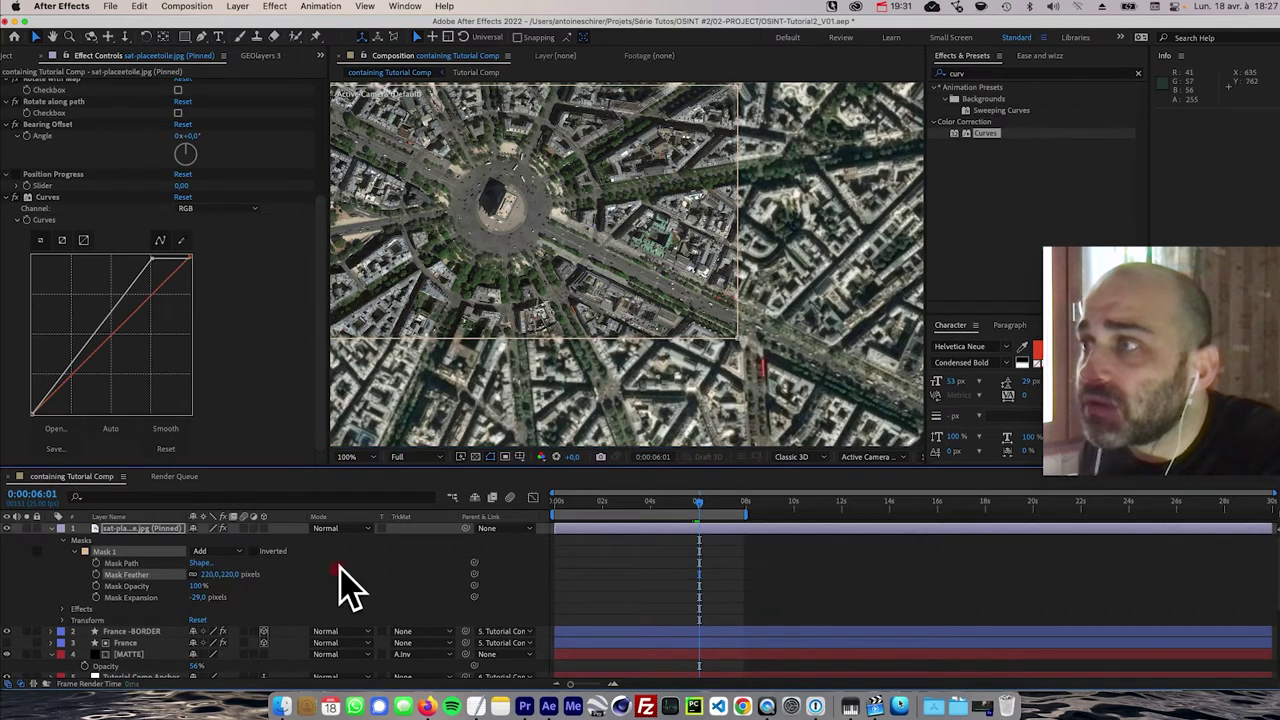
click(540, 590)
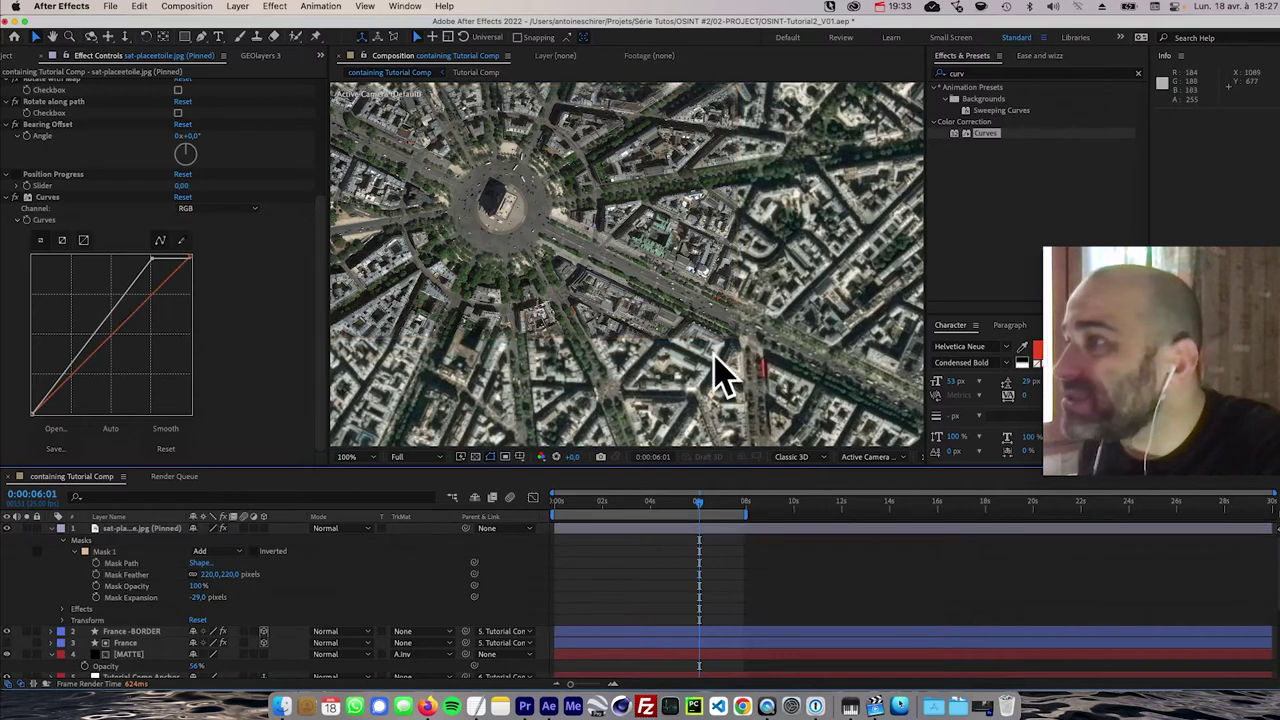
mouse_move(200, 597)
mouse_down()
mouse_move(185, 598)
mouse_move(215, 600)
mouse_up()
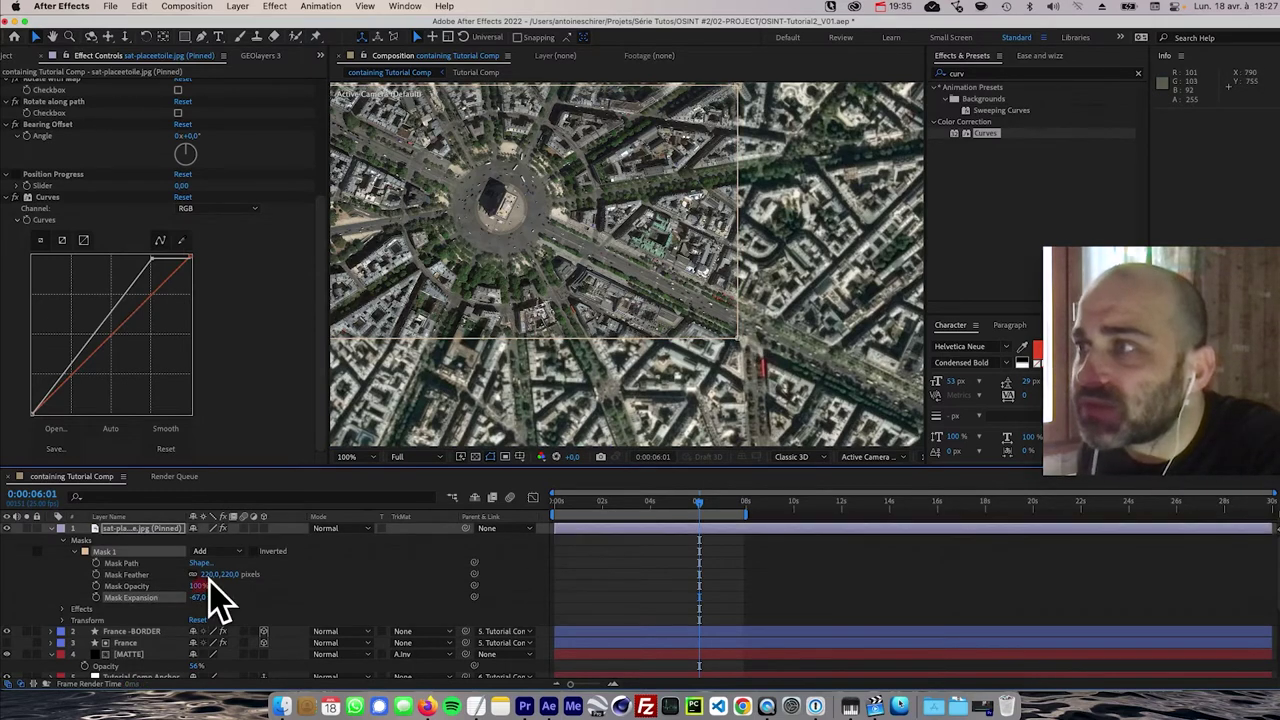
click(625, 588)
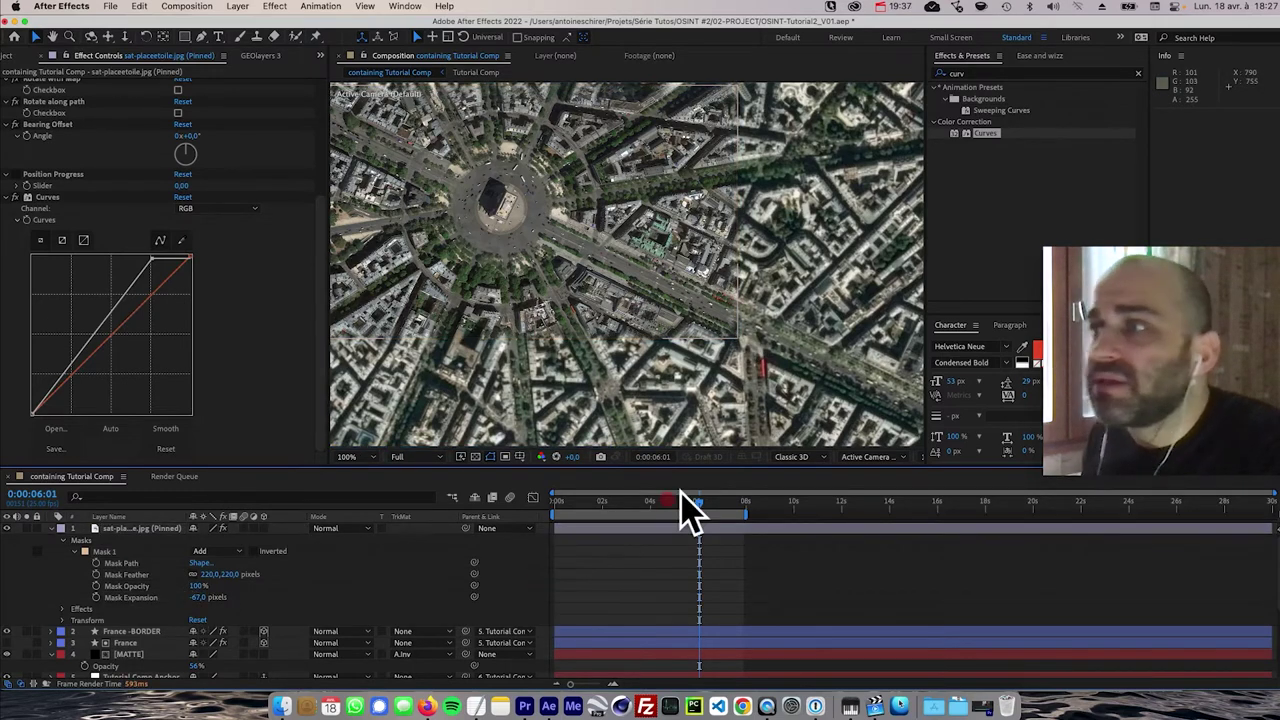
- Scrub through the zoom to check the feathered image's blend with the map, and collapse the layer properties
drag(698, 503, 666, 503)
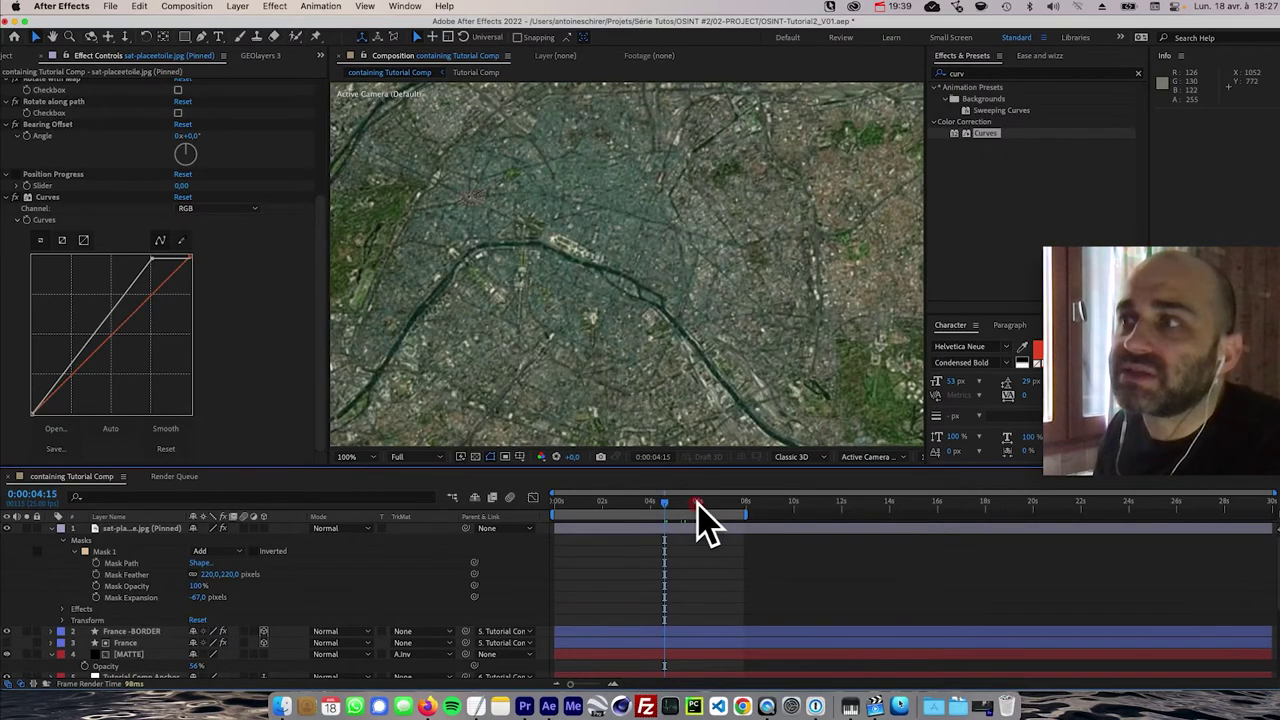
click(689, 506)
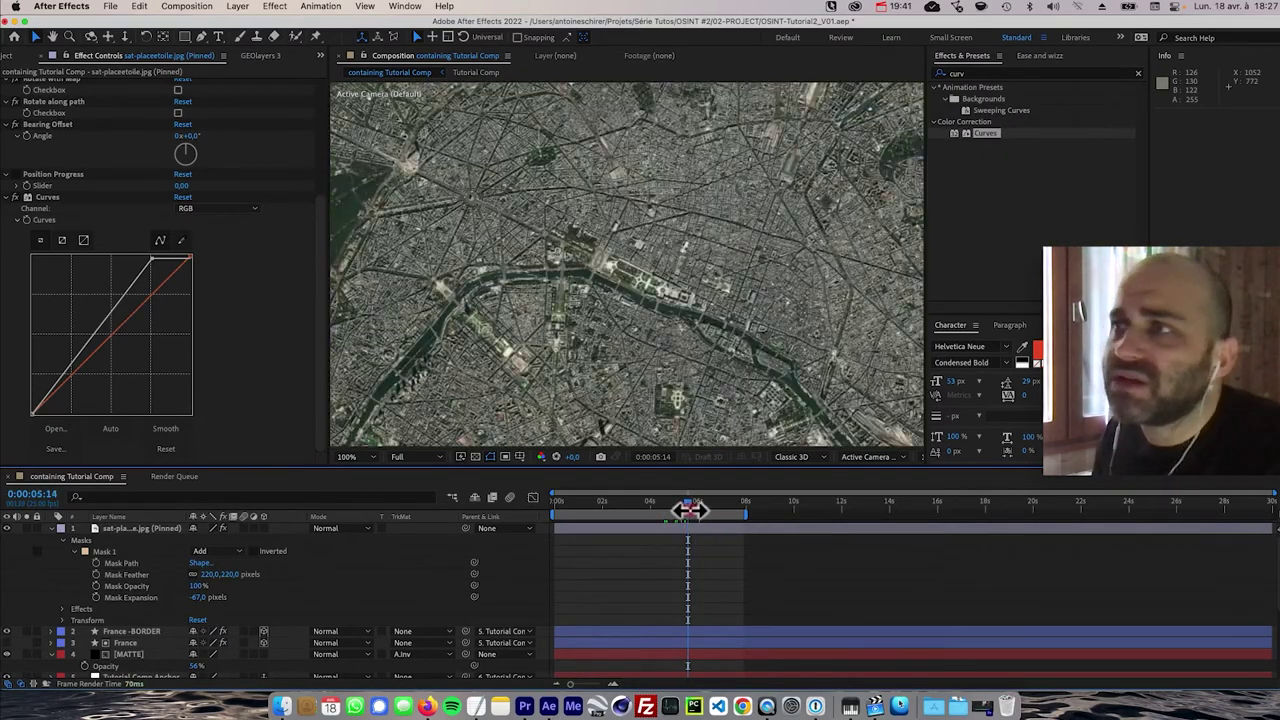
click(699, 505)
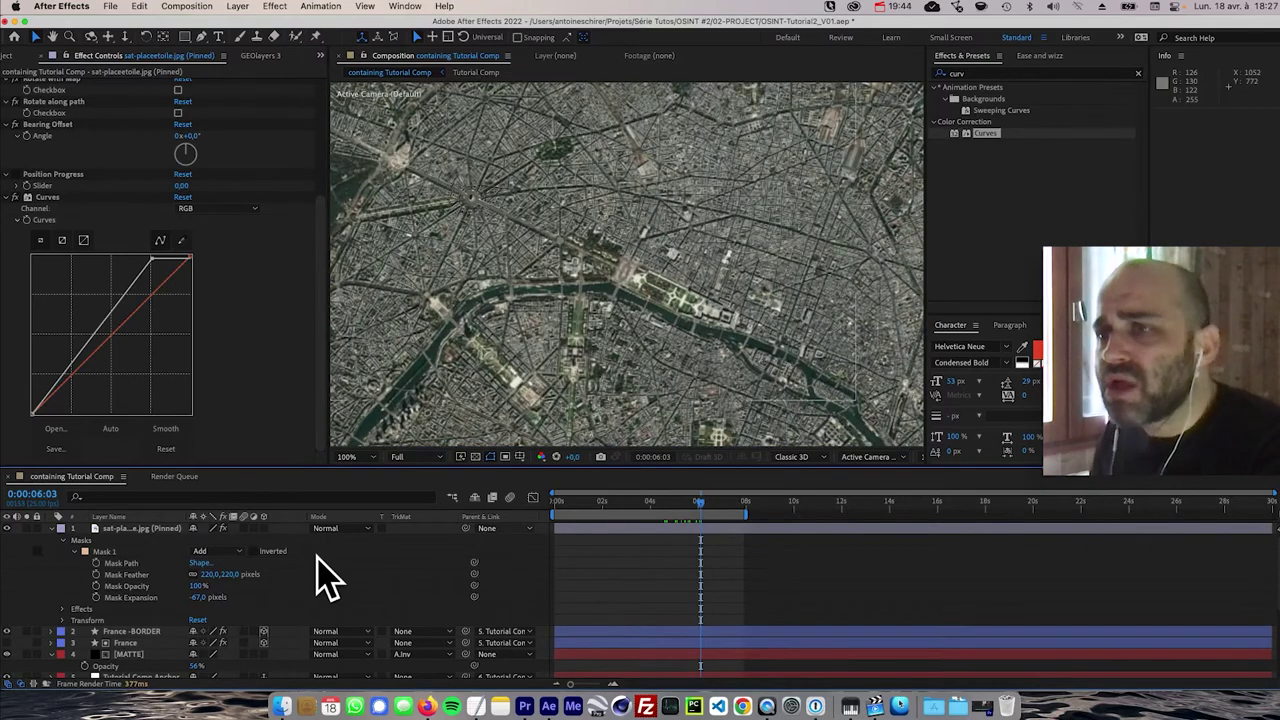
key(u)
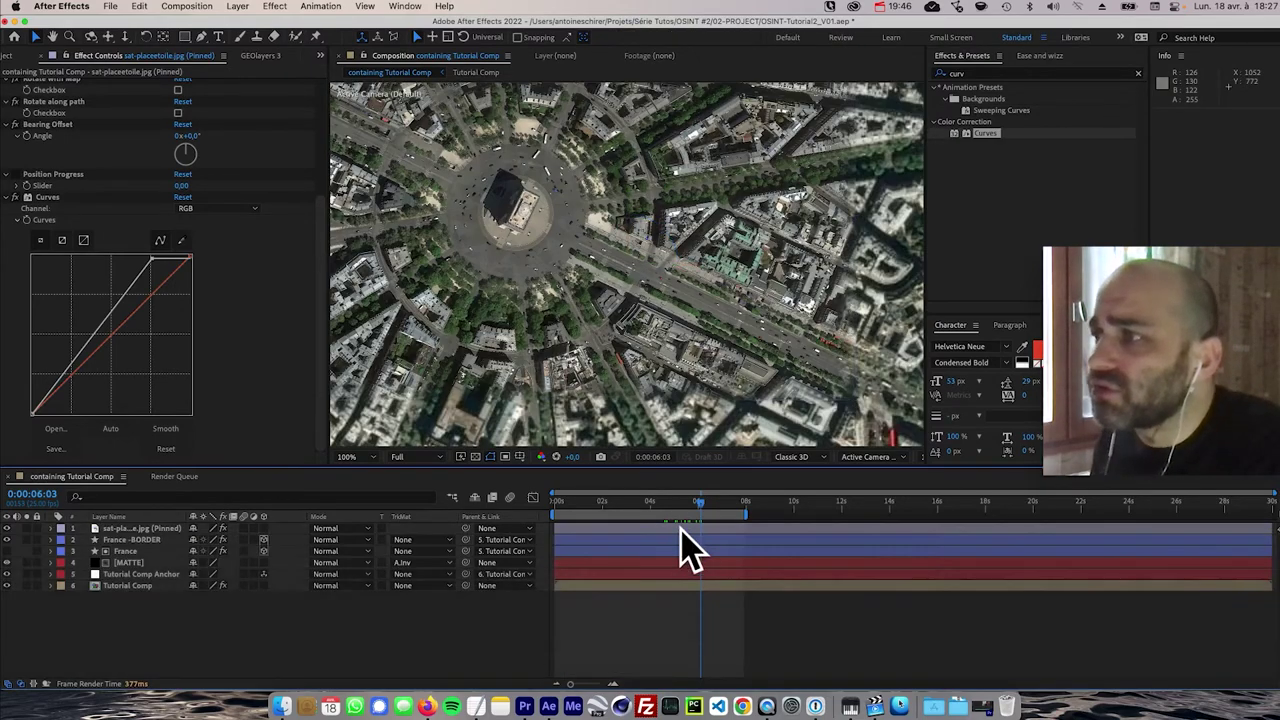
click(681, 505)
drag(651, 513, 584, 514)
- Finalize the Tutorial Comp map in GEOlayers 3 with the full composition fitted in the viewer
click(268, 56)
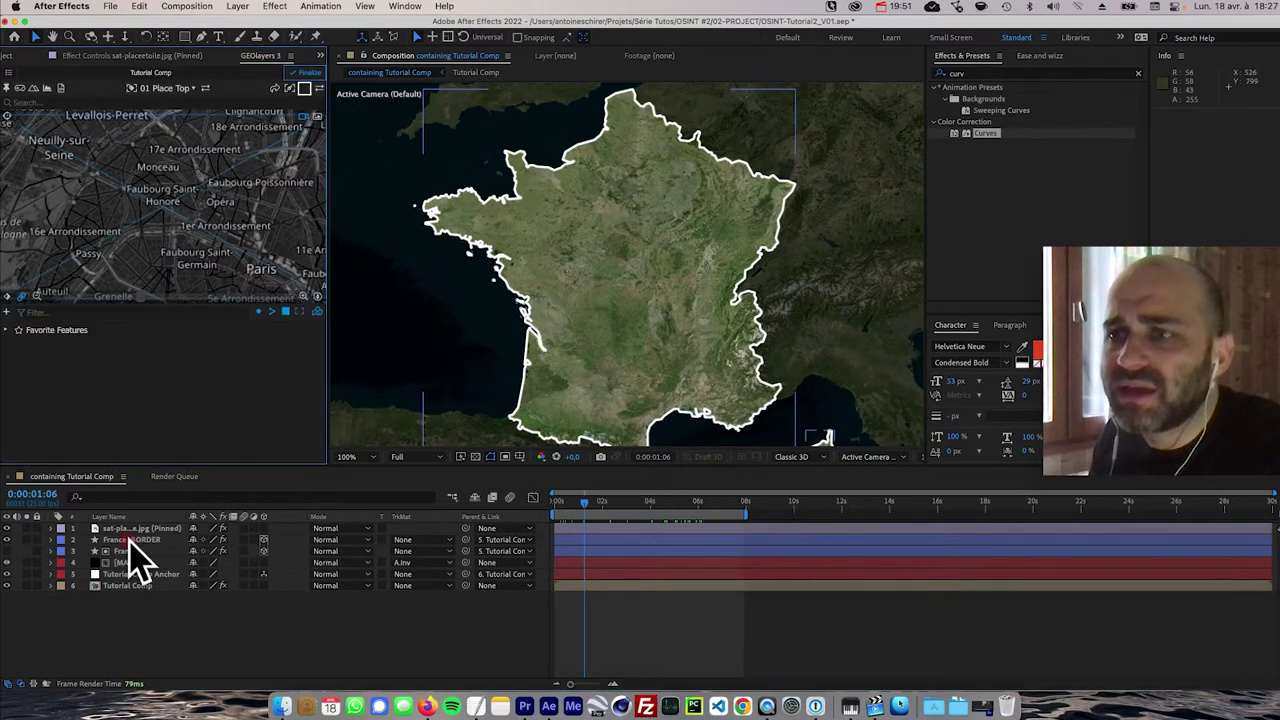
click(132, 540)
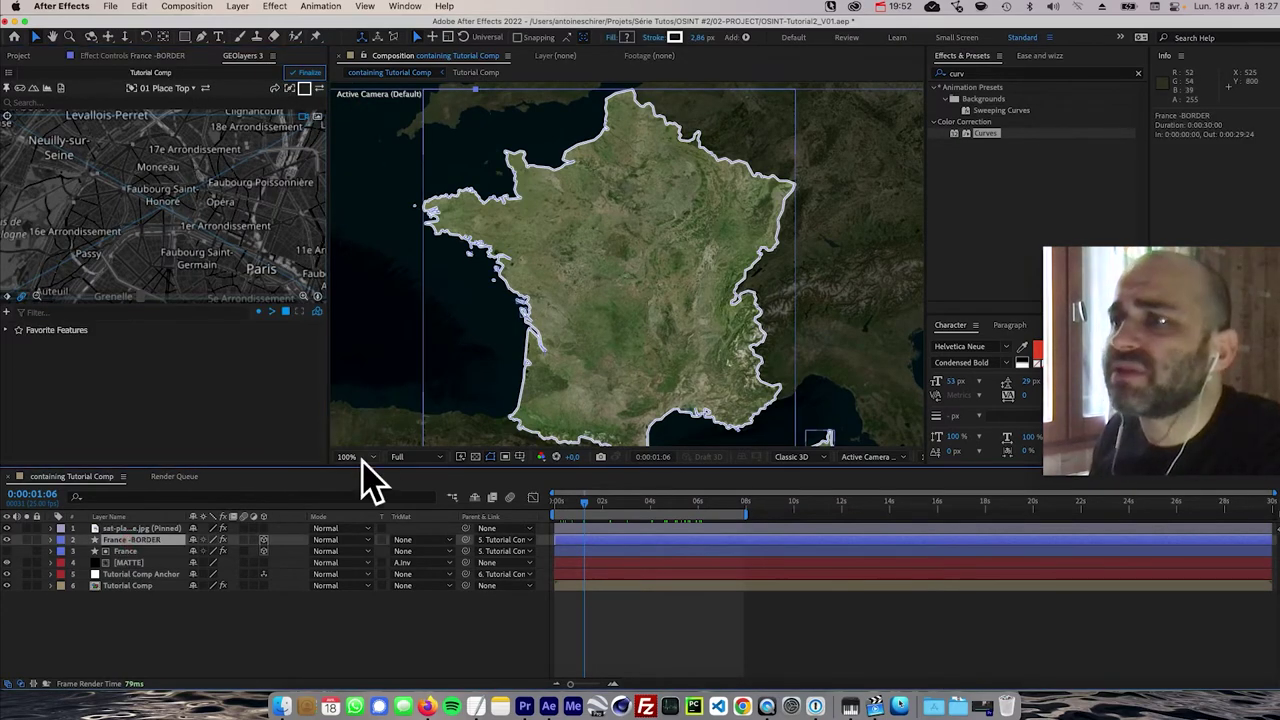
click(350, 457)
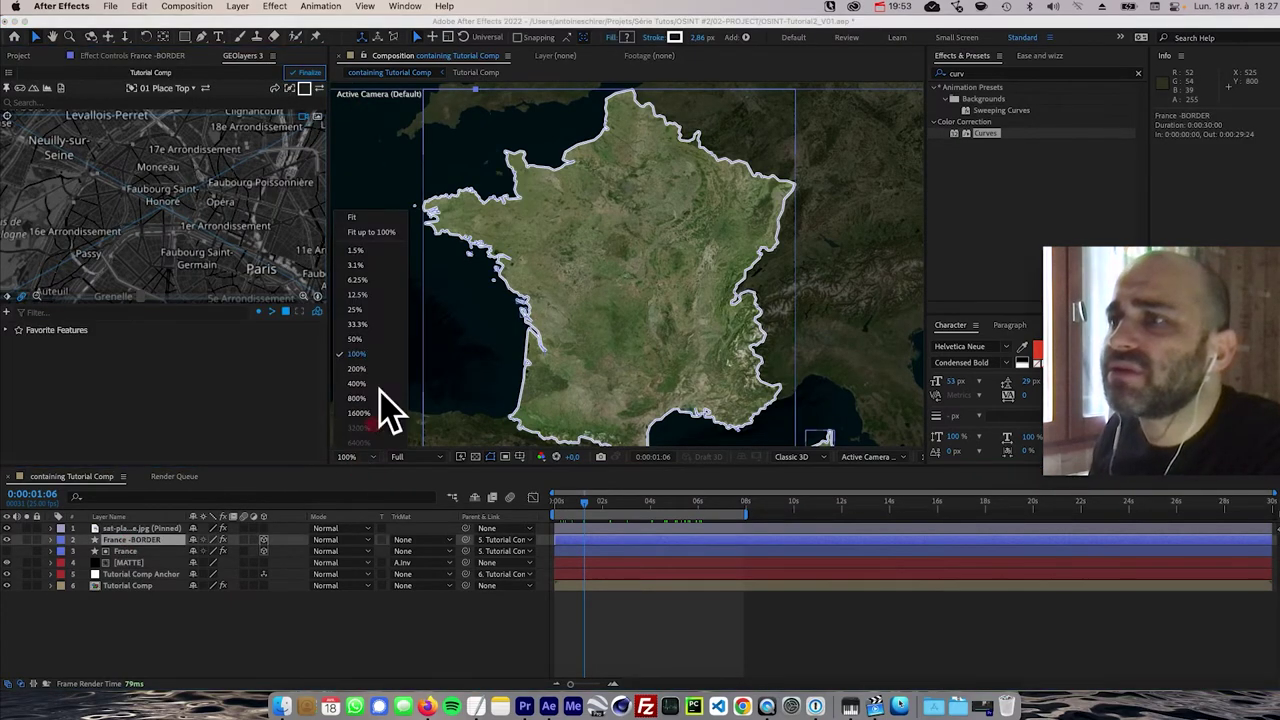
click(370, 222)
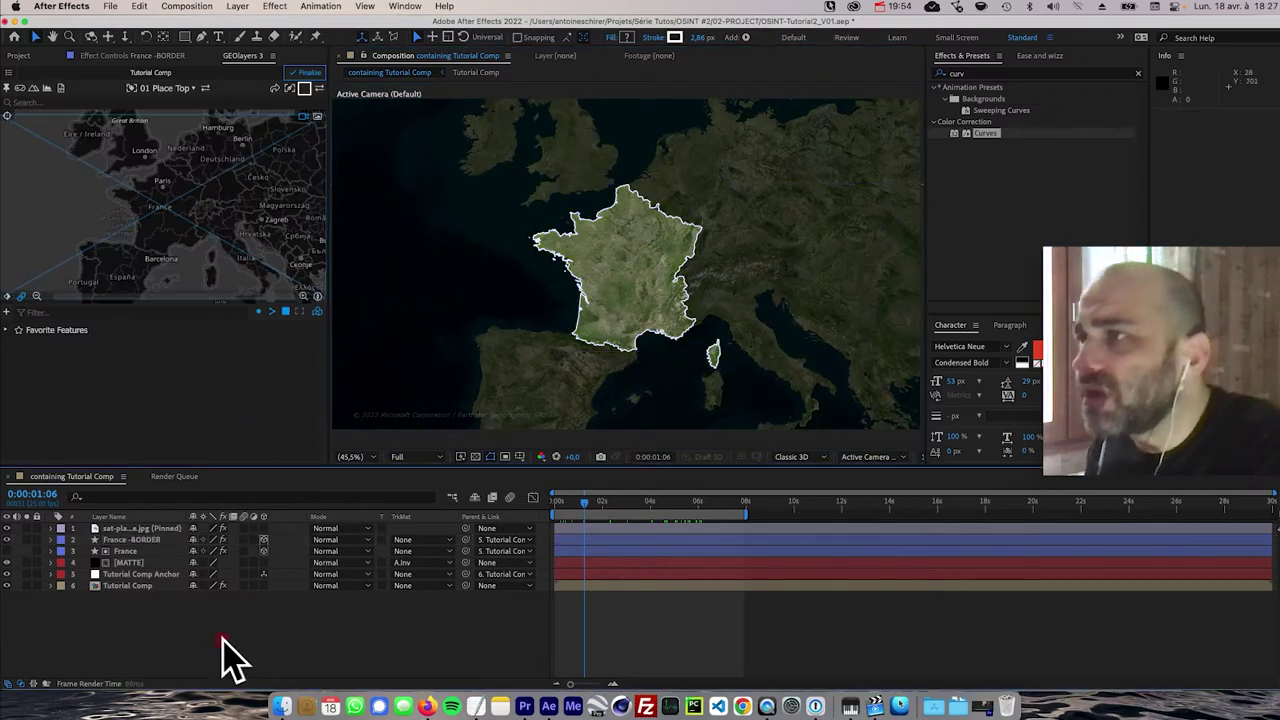
click(572, 345)
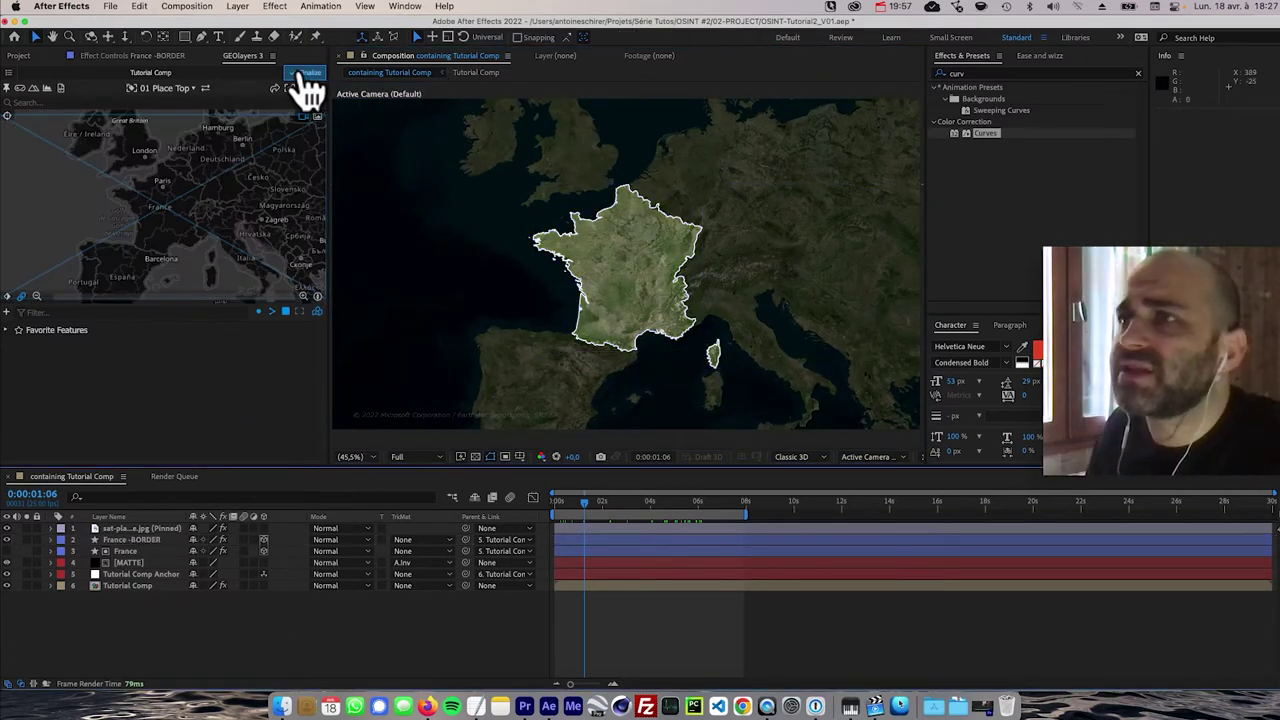
click(305, 75)
click(880, 8)
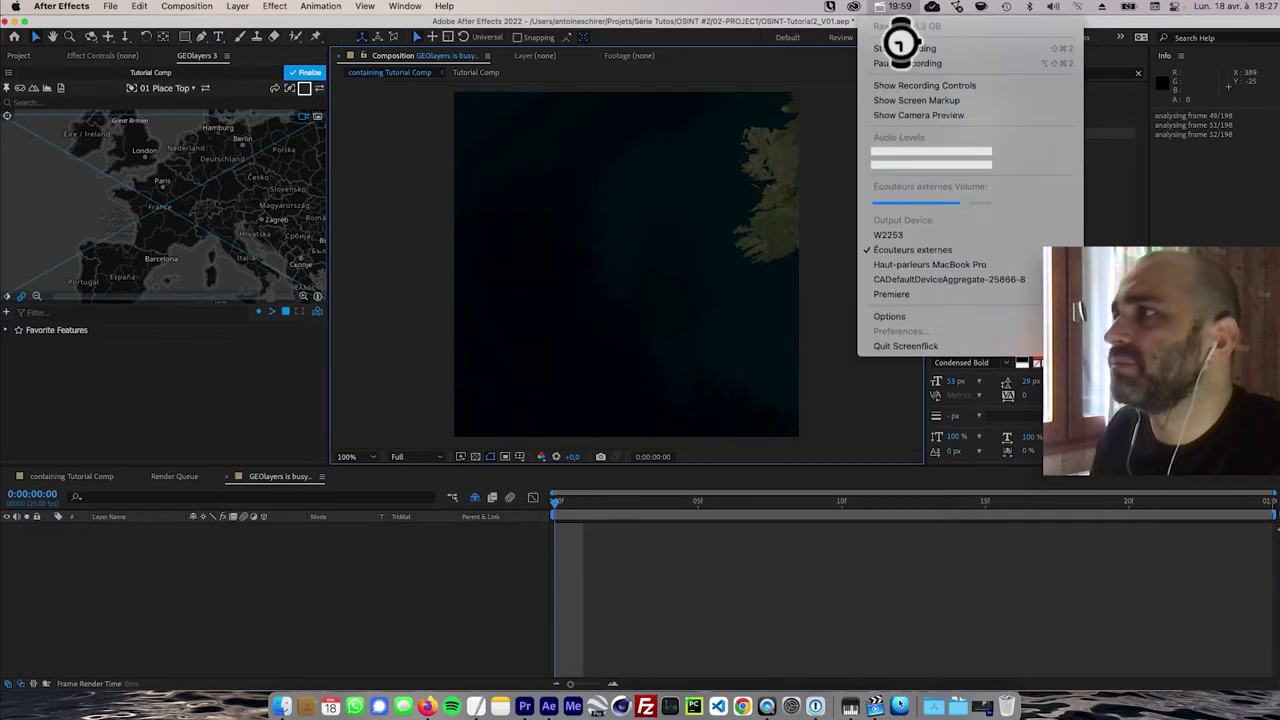
click(897, 55)
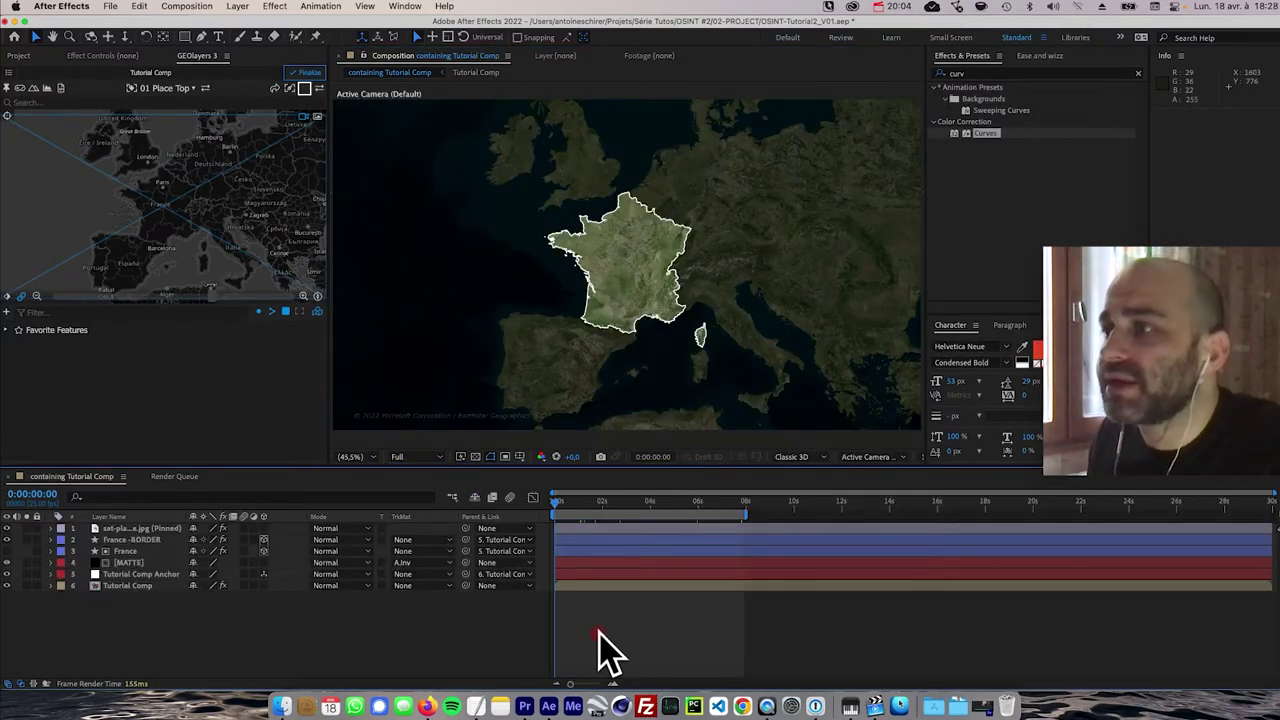
- Play a preview of the finalized zoom from France to Place de l'Étoile, stopping it on the plaza close-up
key(space)
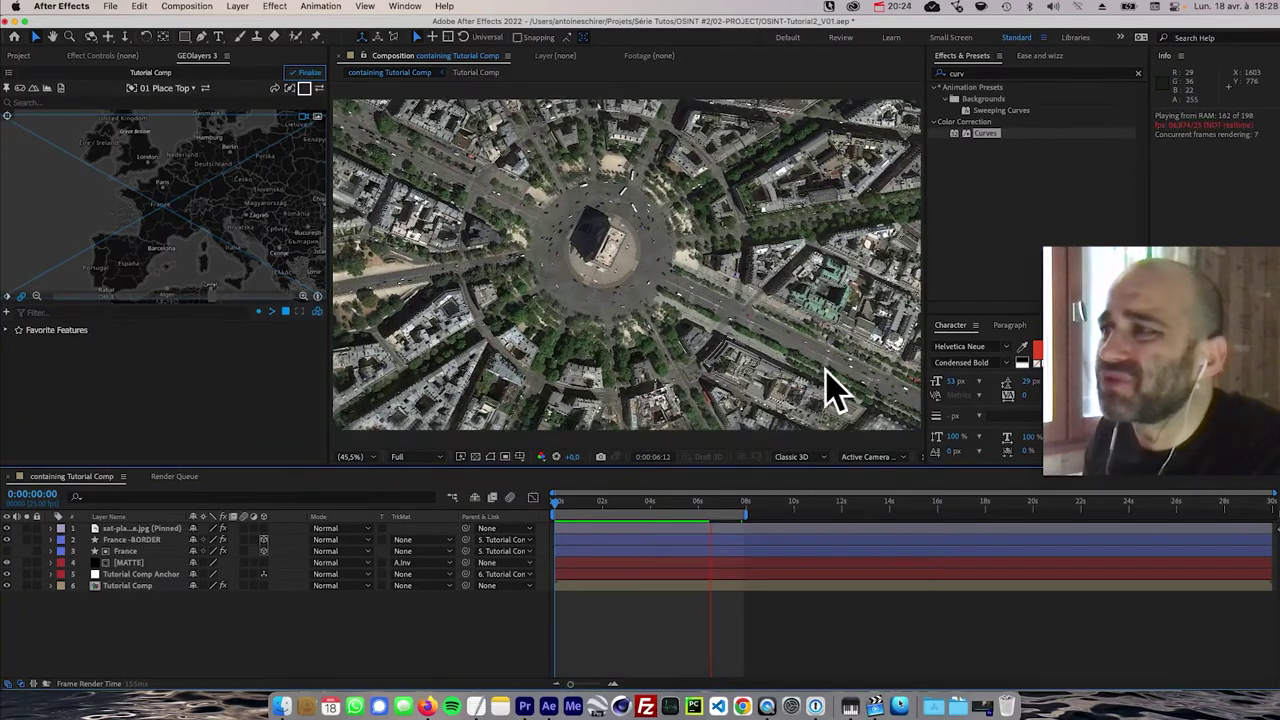
key(space)
drag(706, 501, 684, 500)
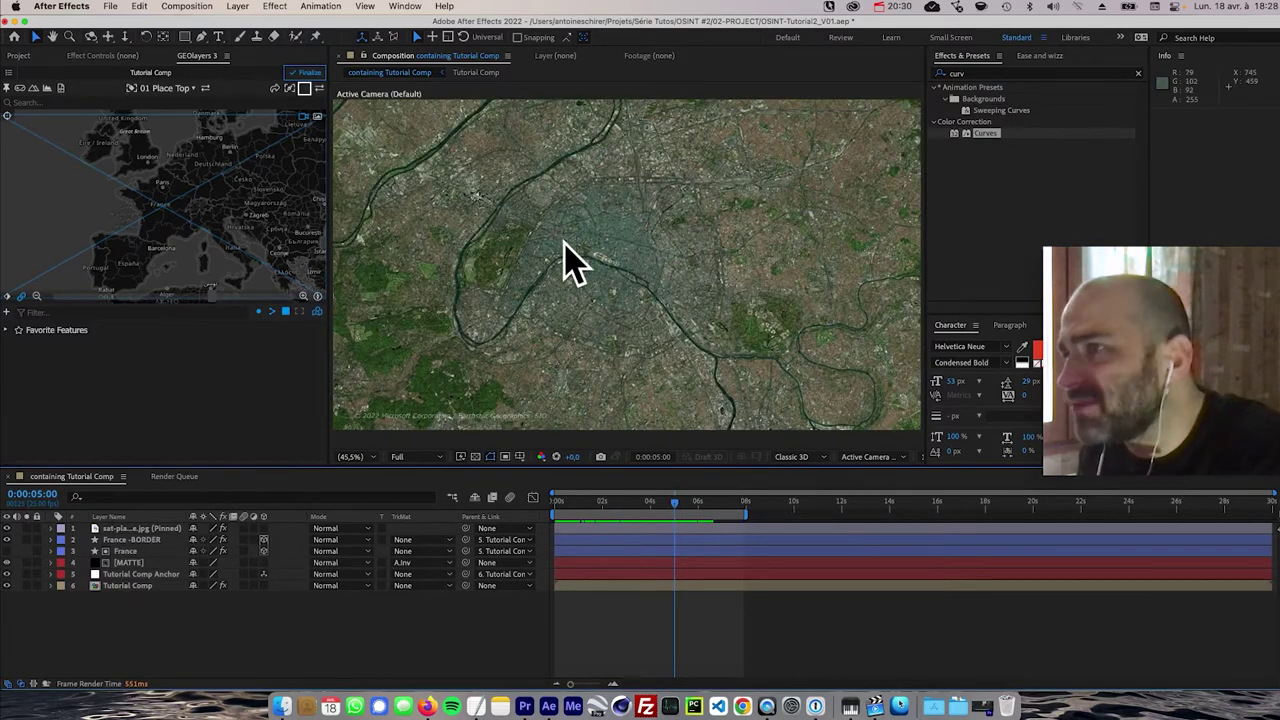
- Step frame by frame between 0:00:05:00 and 0:00:05:10 to find where the map's satellite imagery changes, ending at 0:00:05:02
key(shift+super+Right)
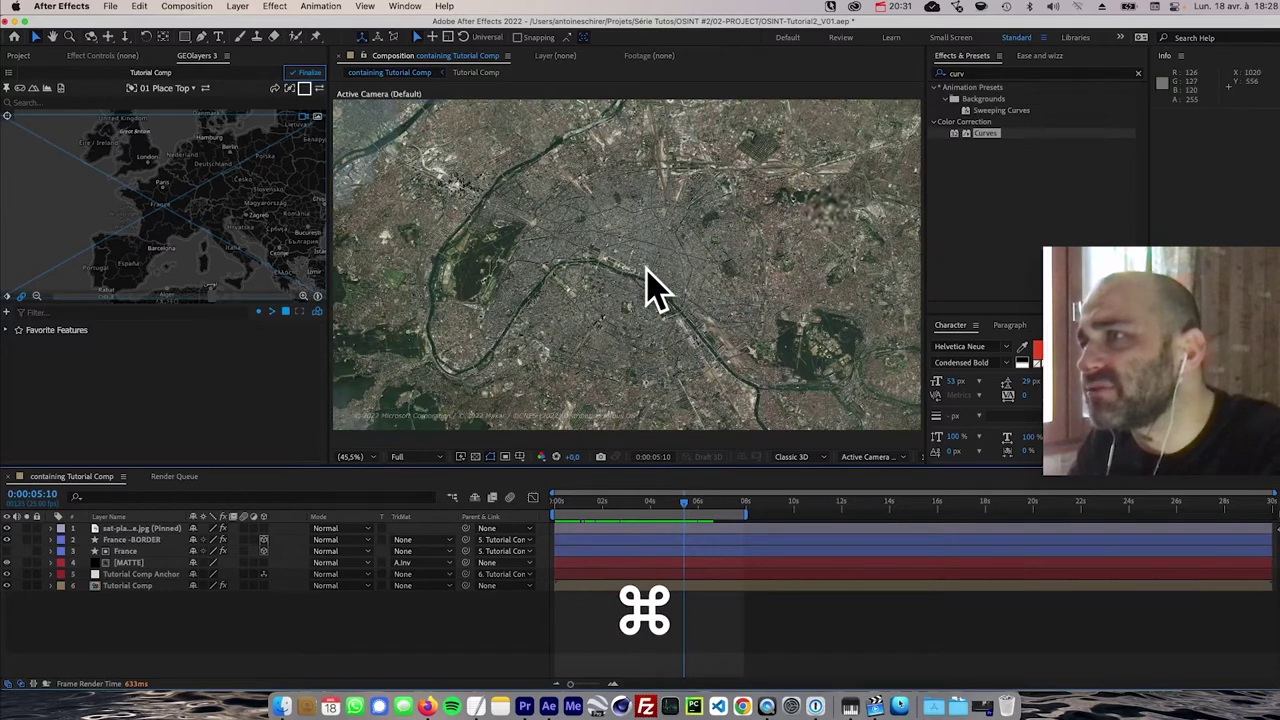
key(super+Left)
key(super+Left)
key(super+Left)
key(super+Left)
key(super+Left)
key(super+Left)
key(super+Left)
key(super+Left)
key(super+Left)
key(super+Left)
key(super+Left)
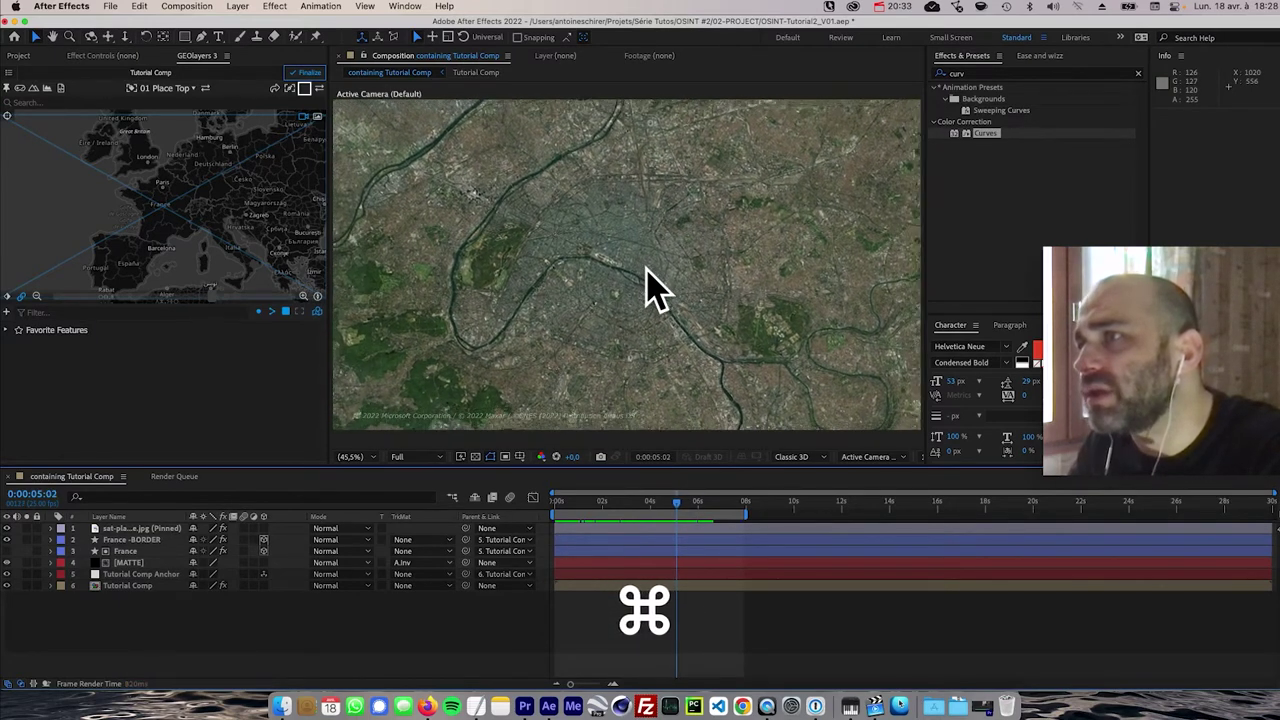
key(super+Right)
key(super+Right)
key(super+Right)
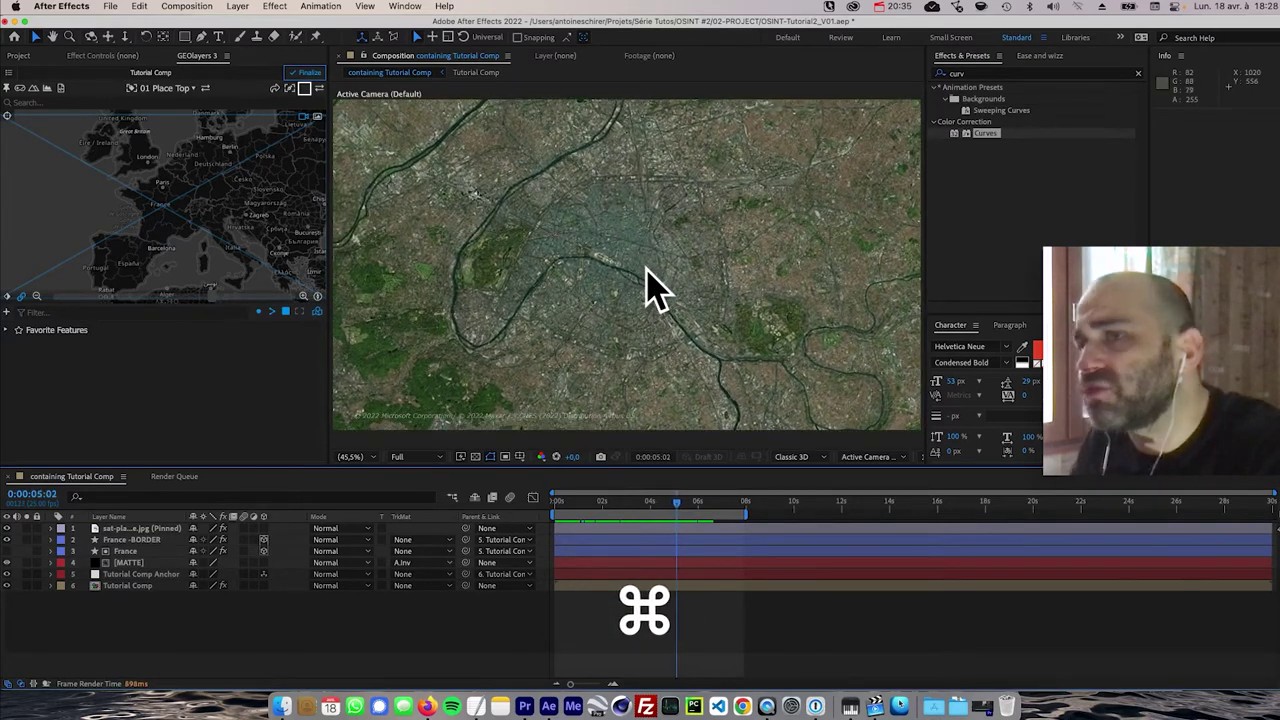
- Add opacity keyframes to the pinned satellite image at 0:00:05:02 and 0:00:05:09, with 100% opacity at 0:00:05:09
click(181, 527)
key(alt+shift+t)
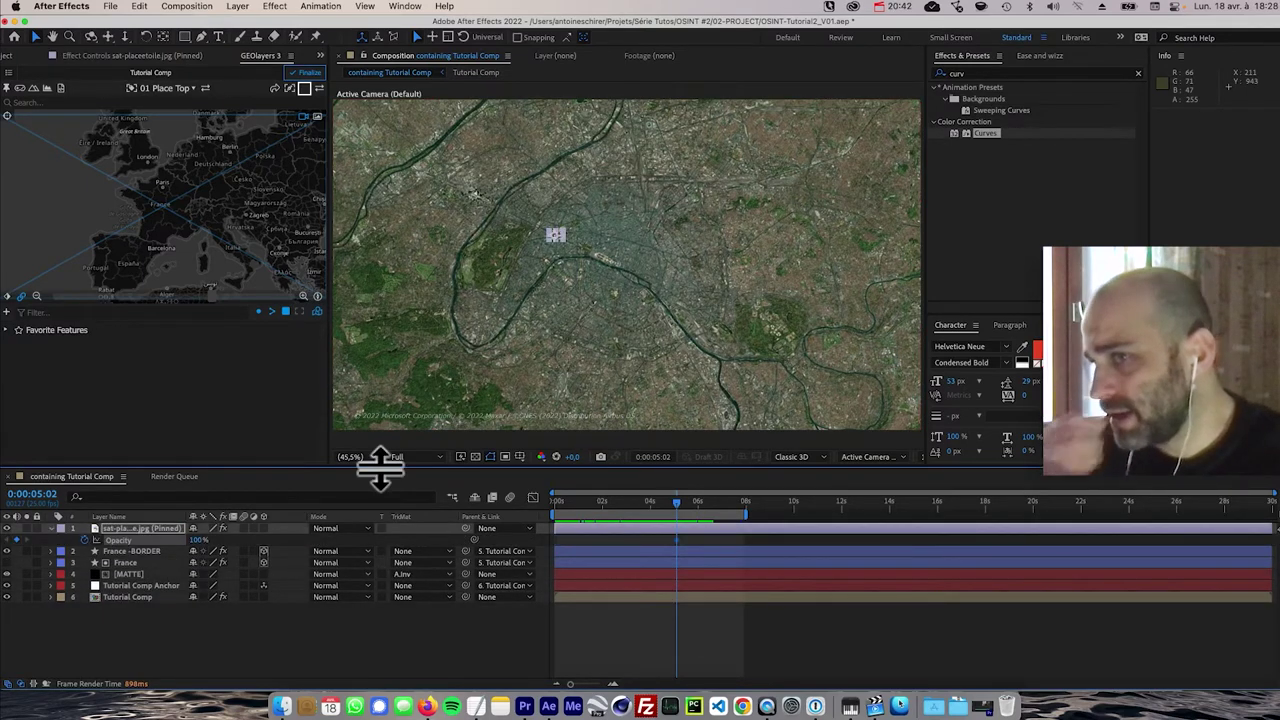
drag(140, 540, 105, 598)
key(super+Right)
key(super+Right)
key(super+Right)
key(super+Right)
key(super+Right)
key(super+Right)
key(super+Right)
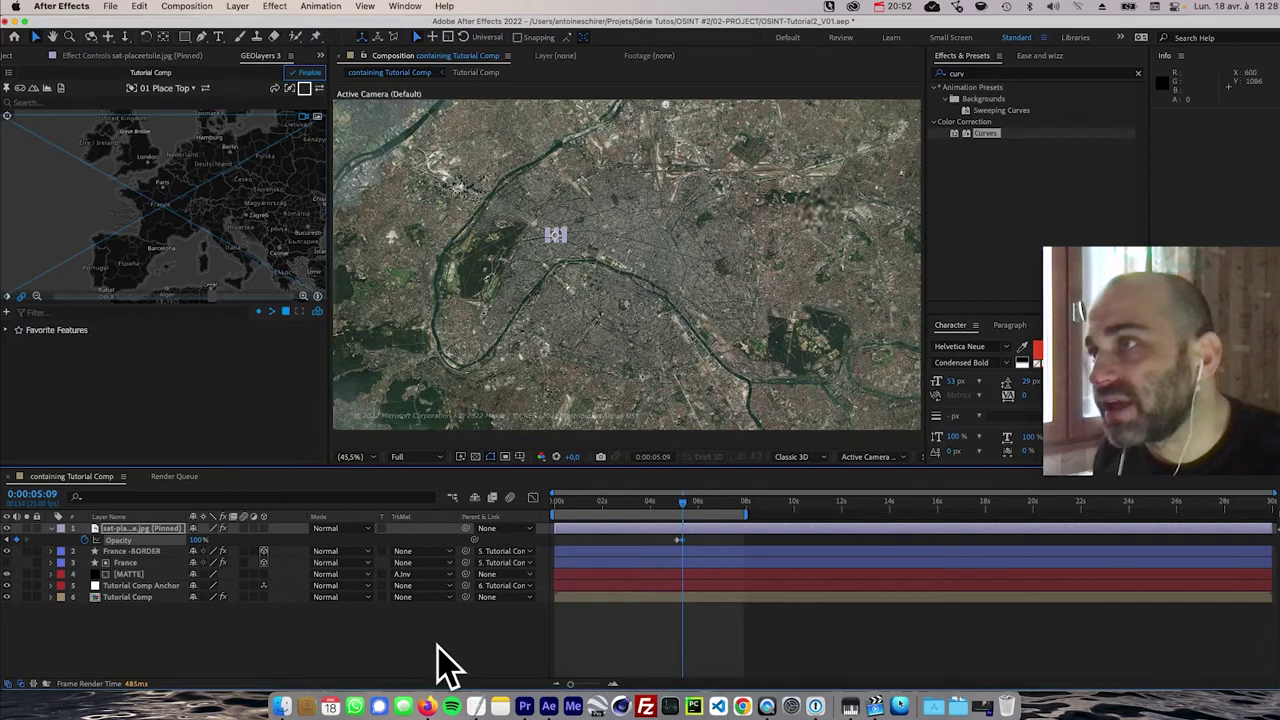
- Play a preview of the pinned satellite image's fade-in from 0:00:04:22, then move the playhead to 0:00:07:19
click(440, 665)
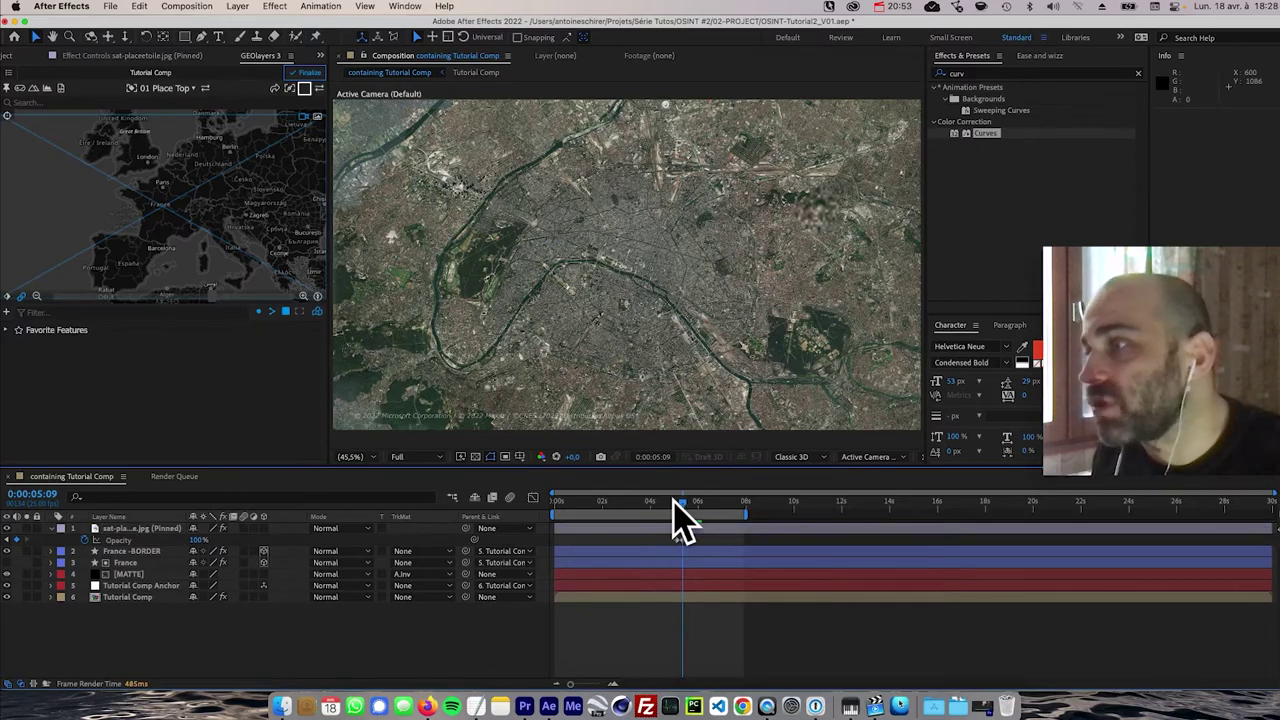
click(672, 502)
key(space)
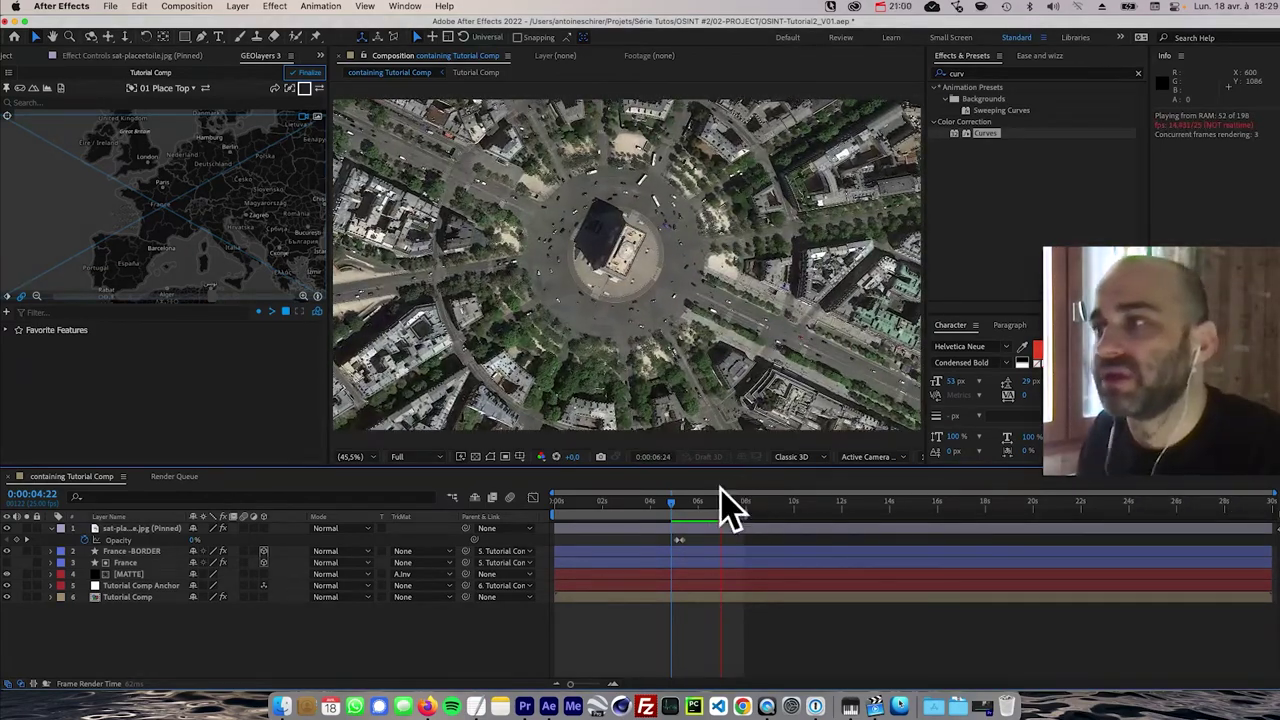
key(space)
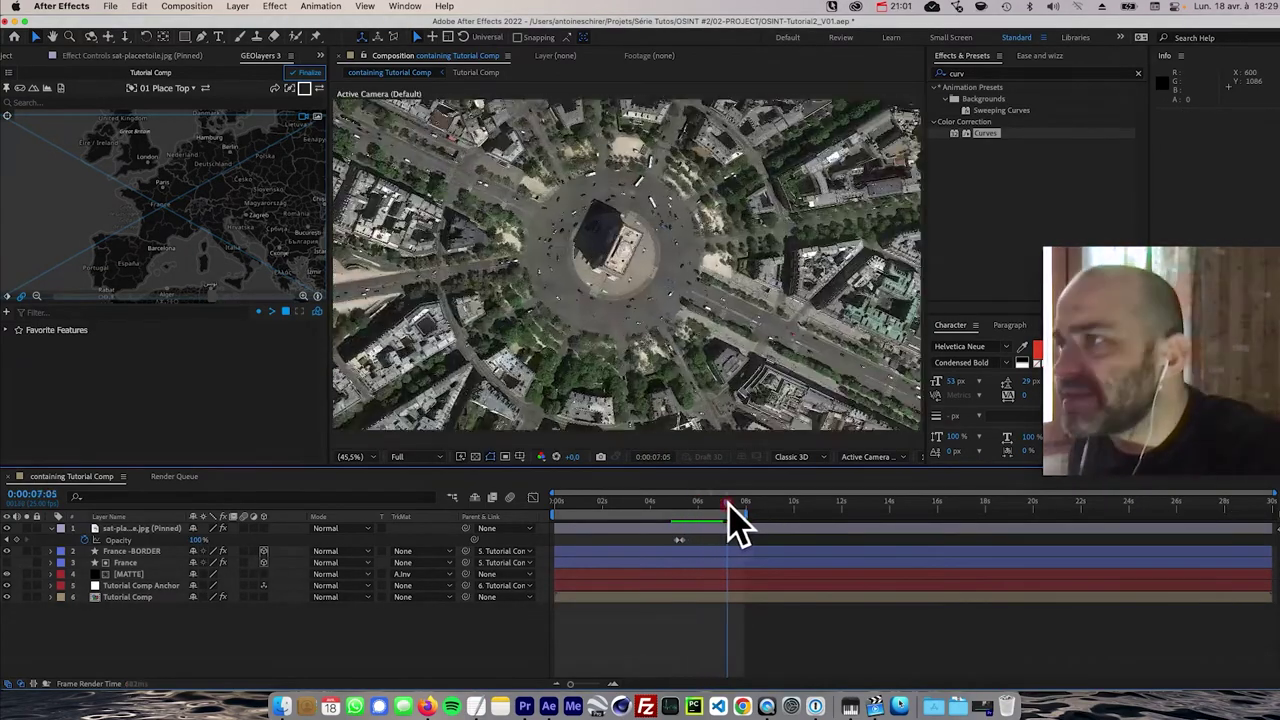
click(740, 502)
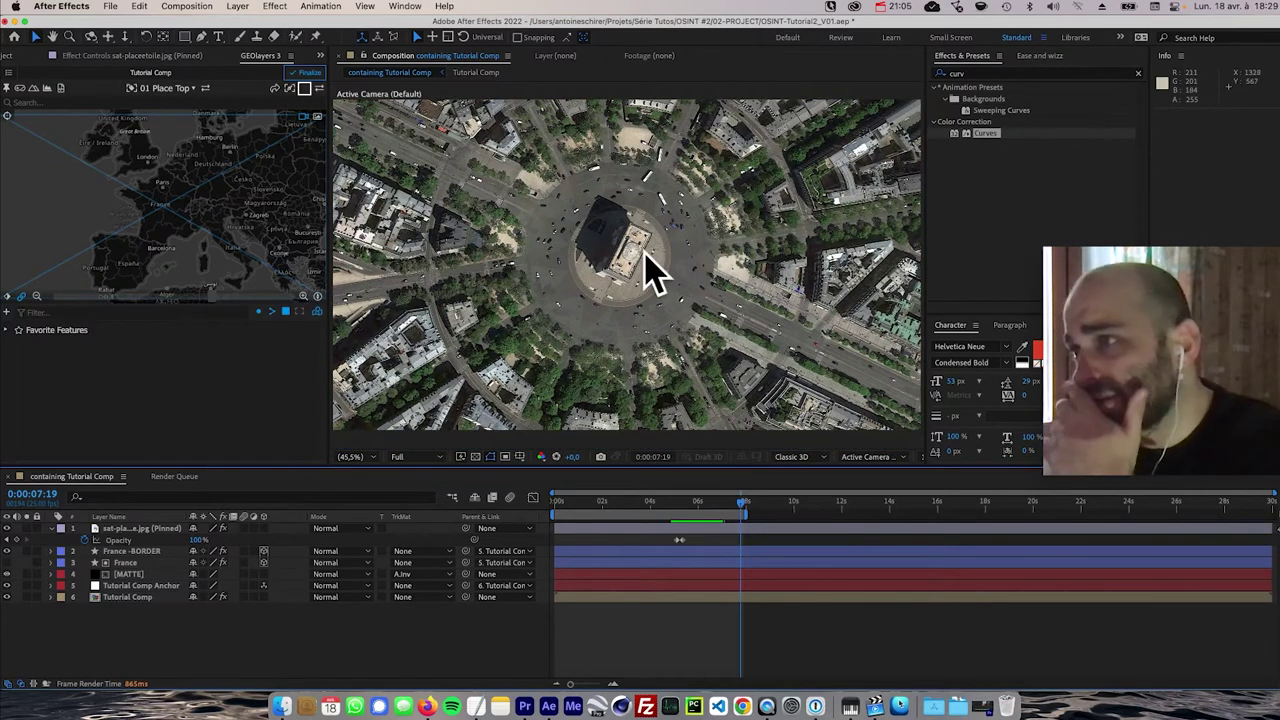
- Reveal the Tutorial Comp keyframes, reposition the map view over Place de l'Étoile at the 0:00:07:22 keyframe, and finalize the map
click(160, 598)
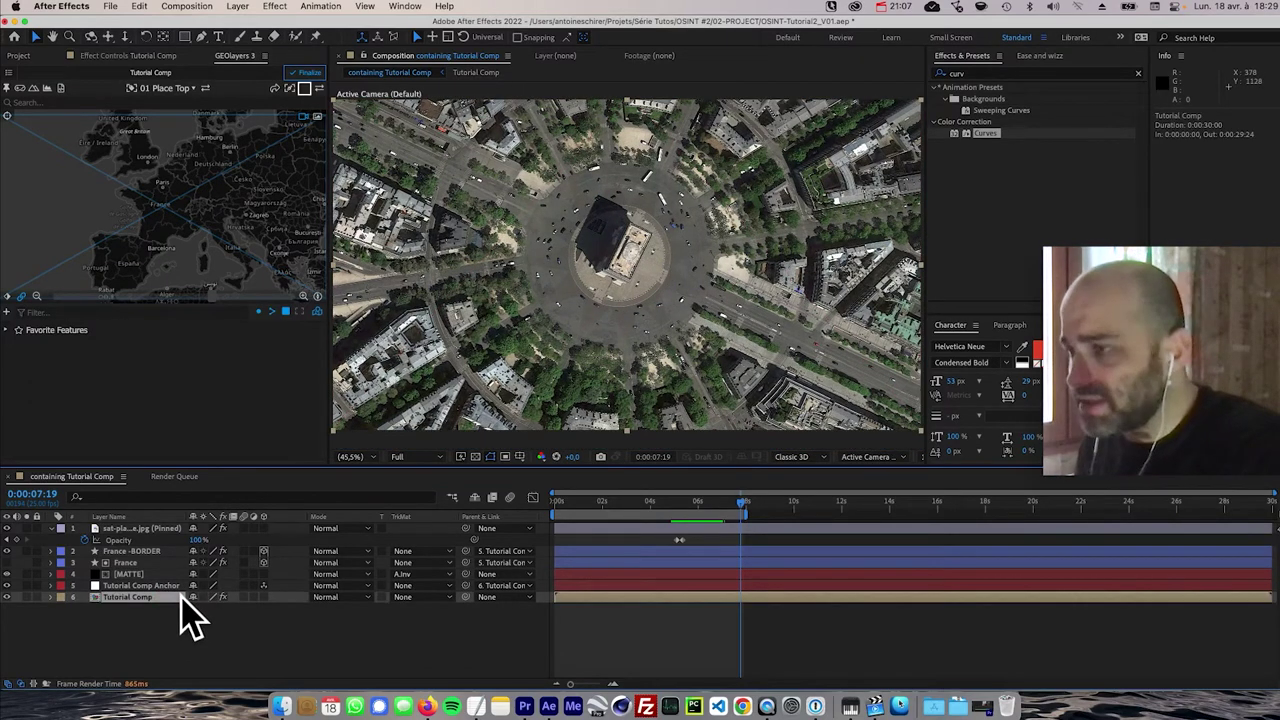
key(u)
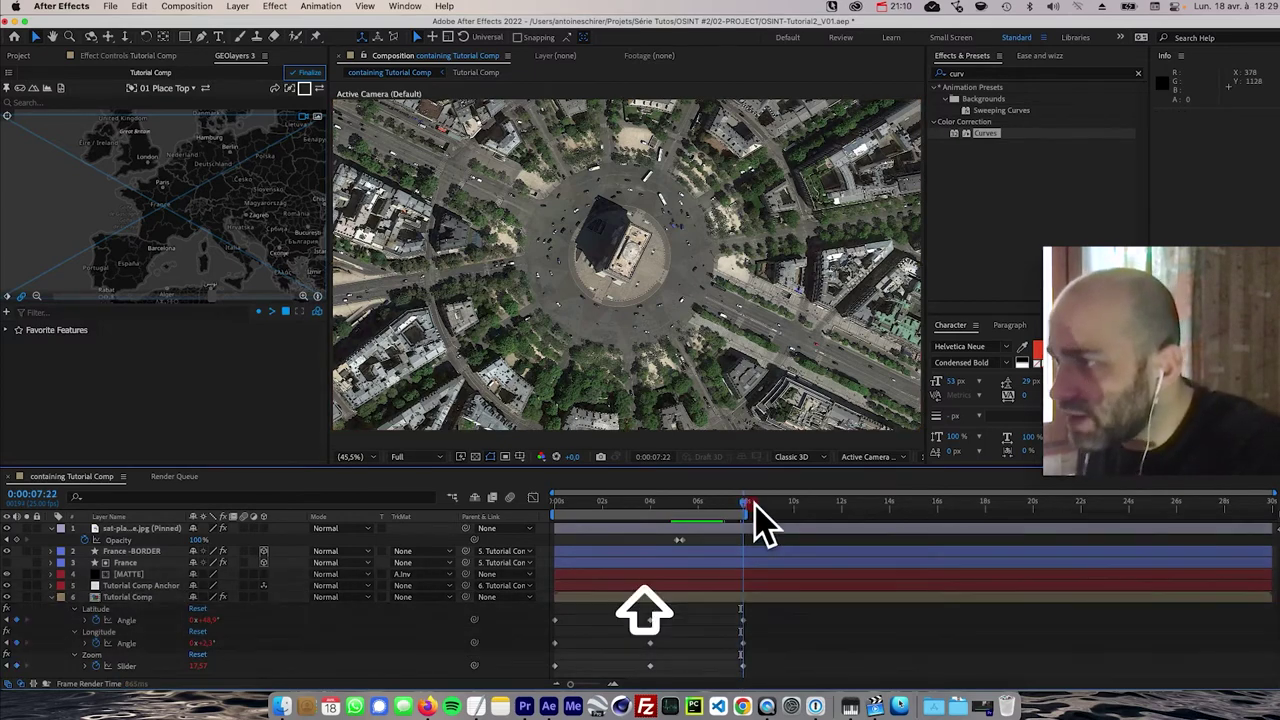
drag(751, 503, 747, 501)
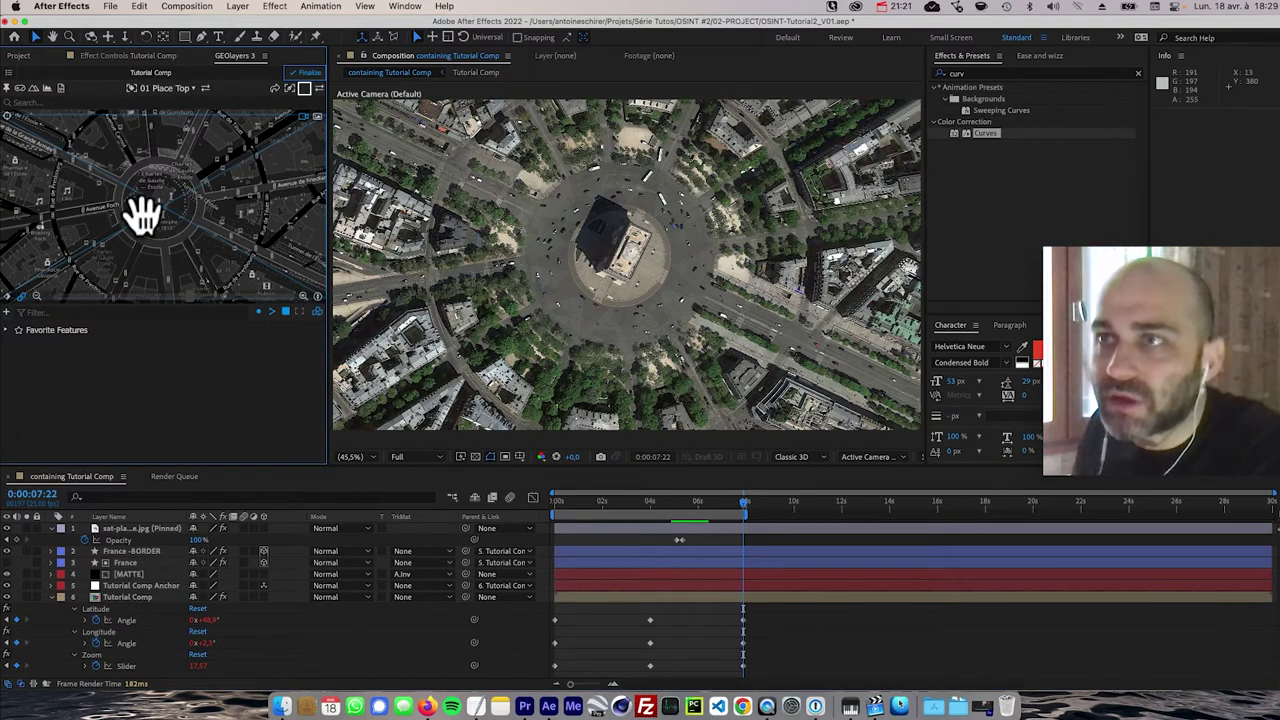
mouse_move(167, 228)
mouse_down()
mouse_move(149, 214)
mouse_move(163, 234)
mouse_up()
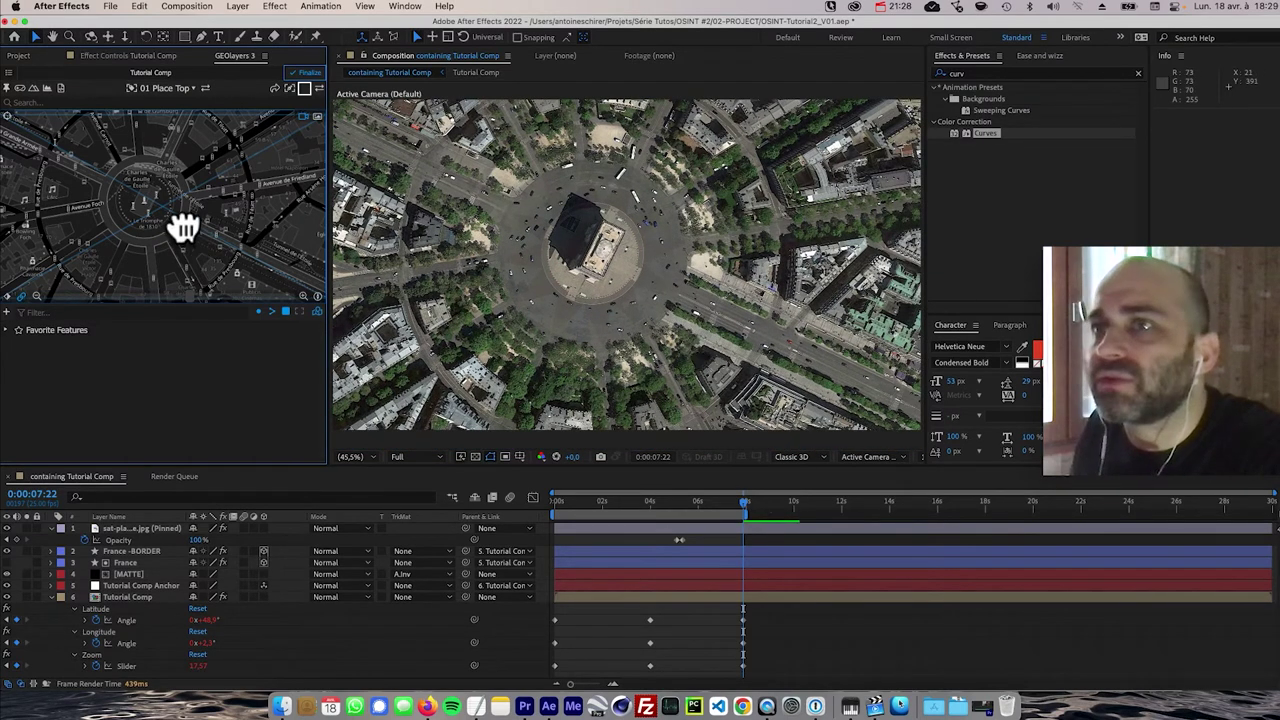
drag(183, 228, 183, 223)
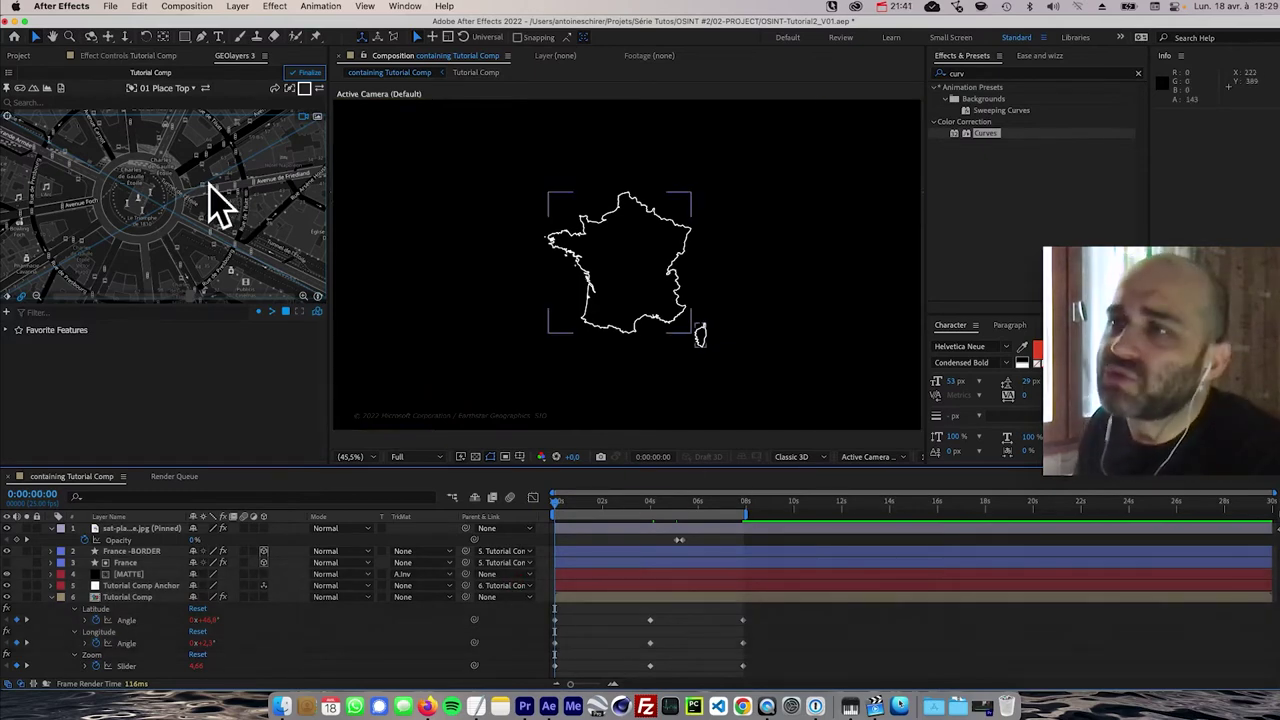
click(305, 73)
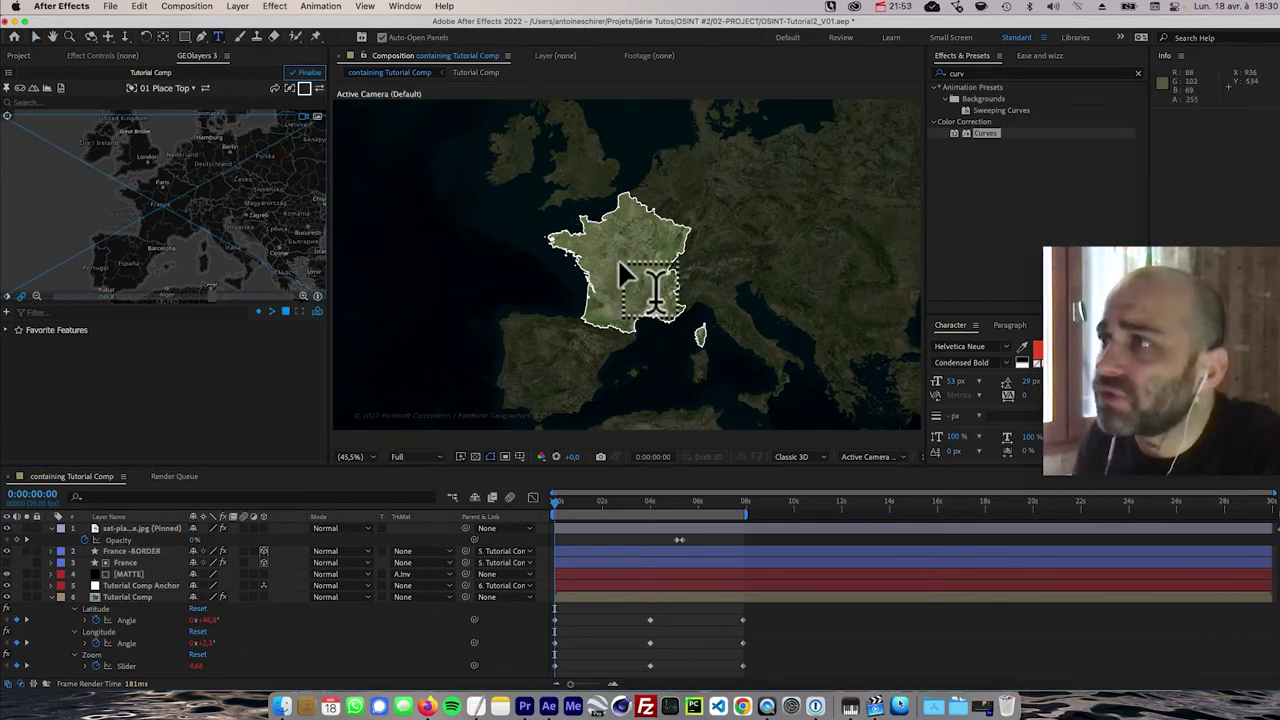
- Add a white text box reading FRANCE over the centre of France
drag(602, 260, 662, 282)
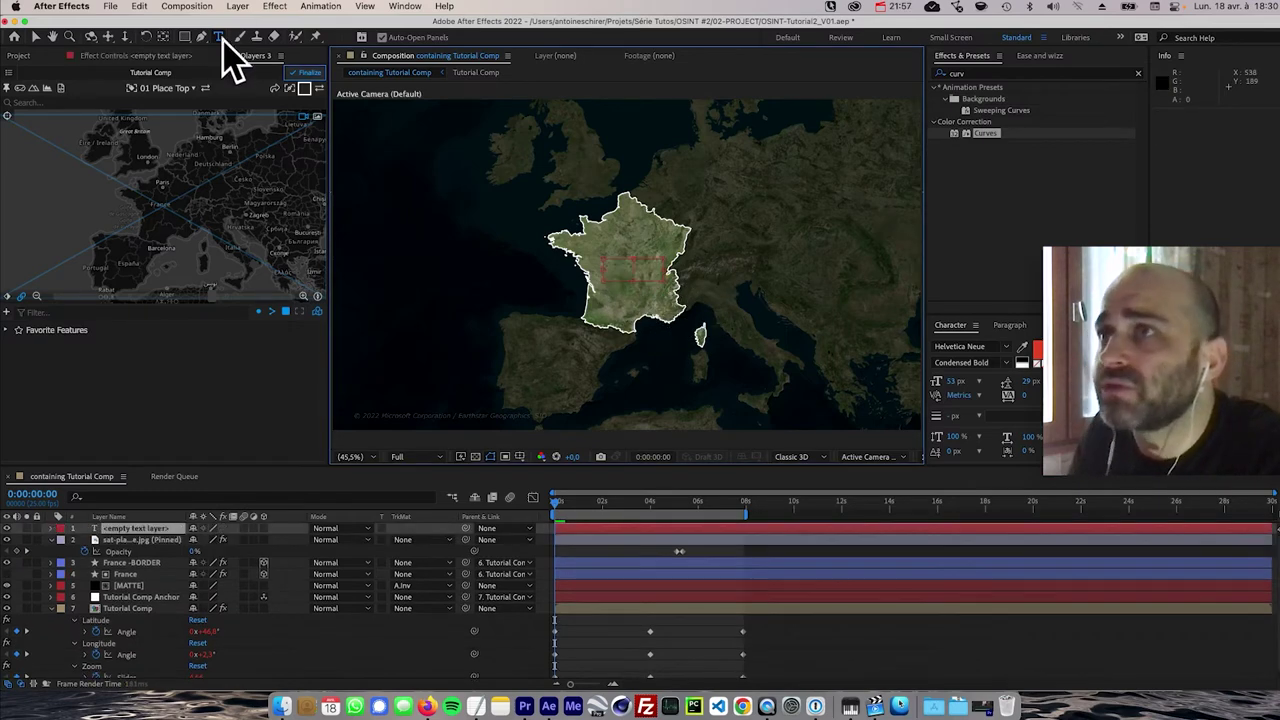
text(FRANCEC)
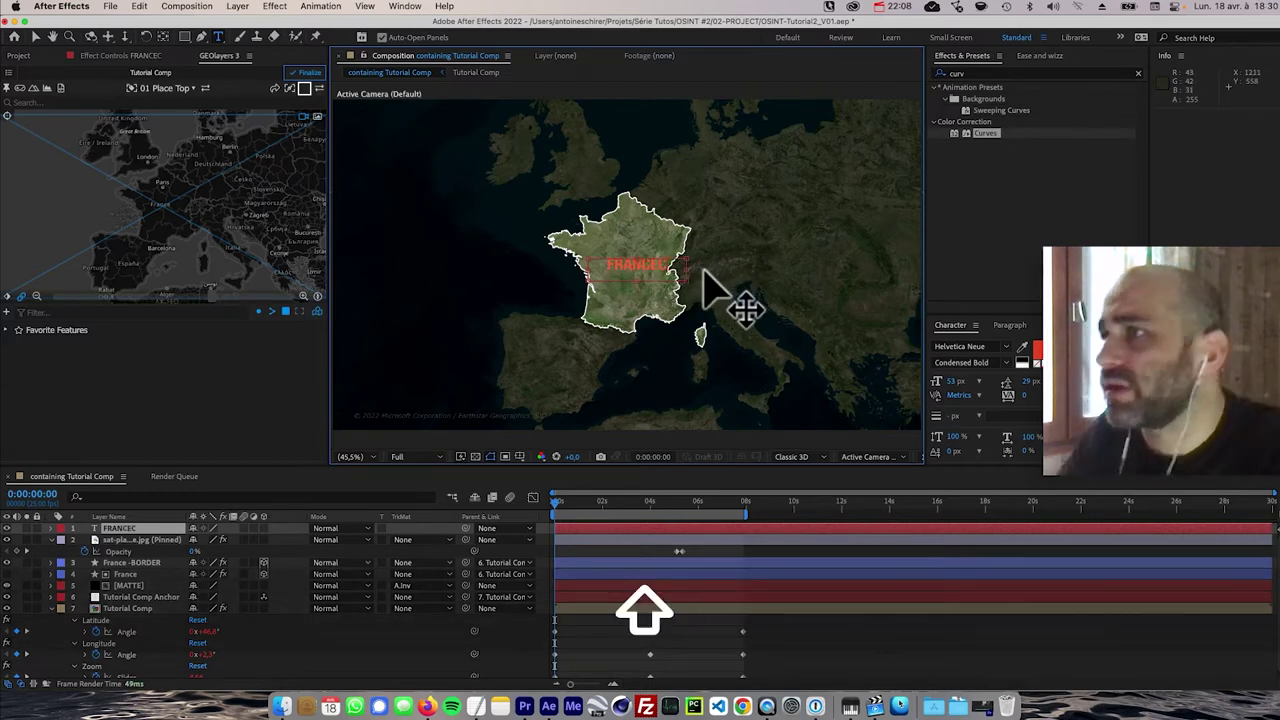
key(BackSpace)
key(super+a)
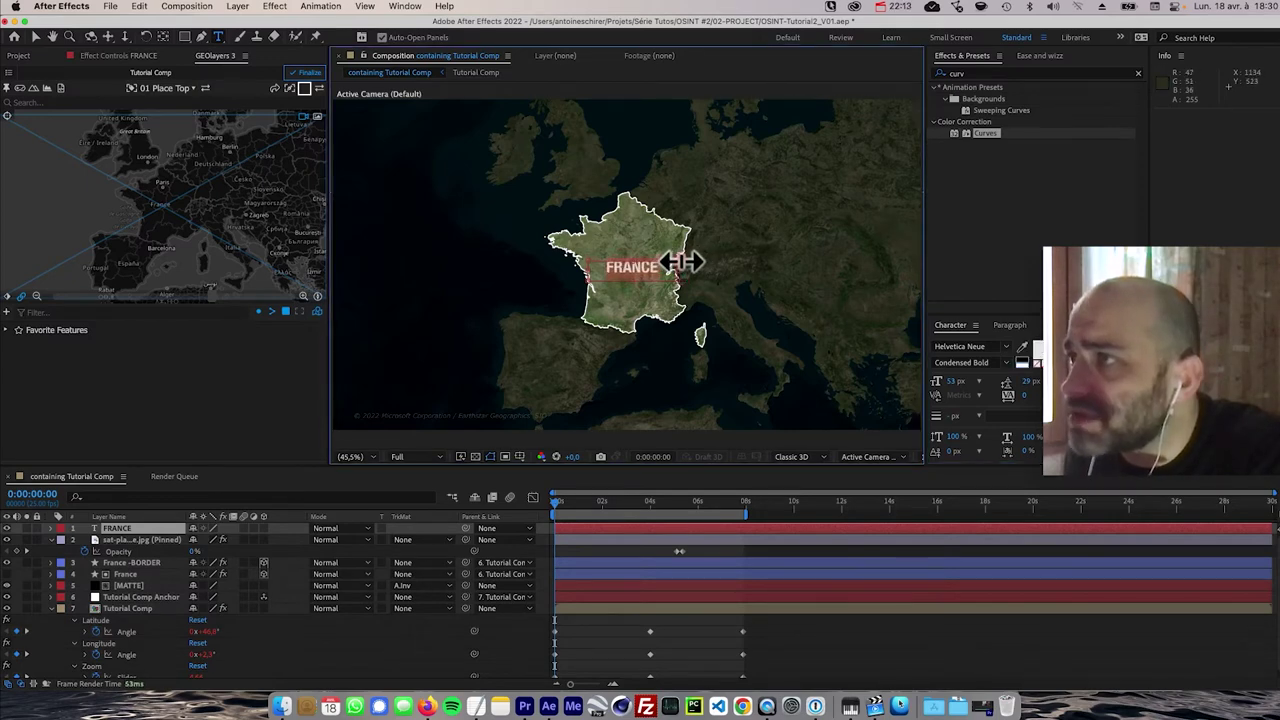
- Set the FRANCE label's font size to 42 px and nudge the layer slightly down and left over the country
click(118, 528)
key(super+a)
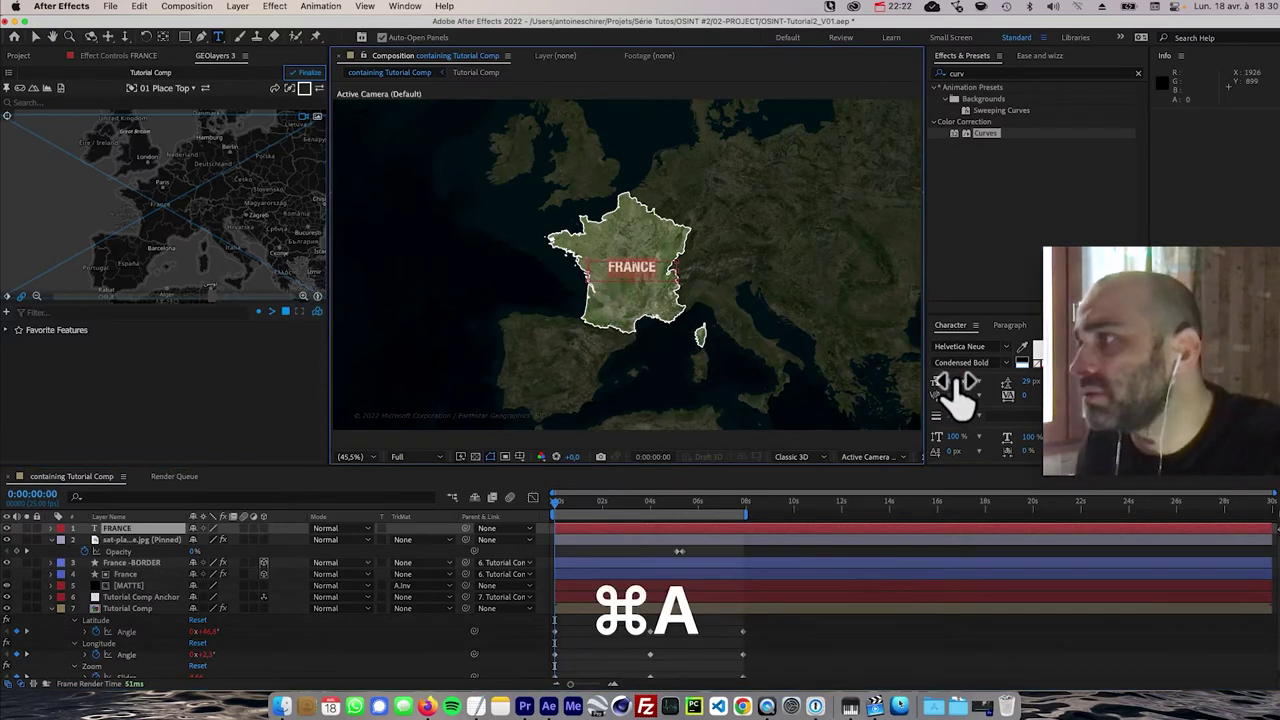
click(955, 381)
text(42)
key(Return)
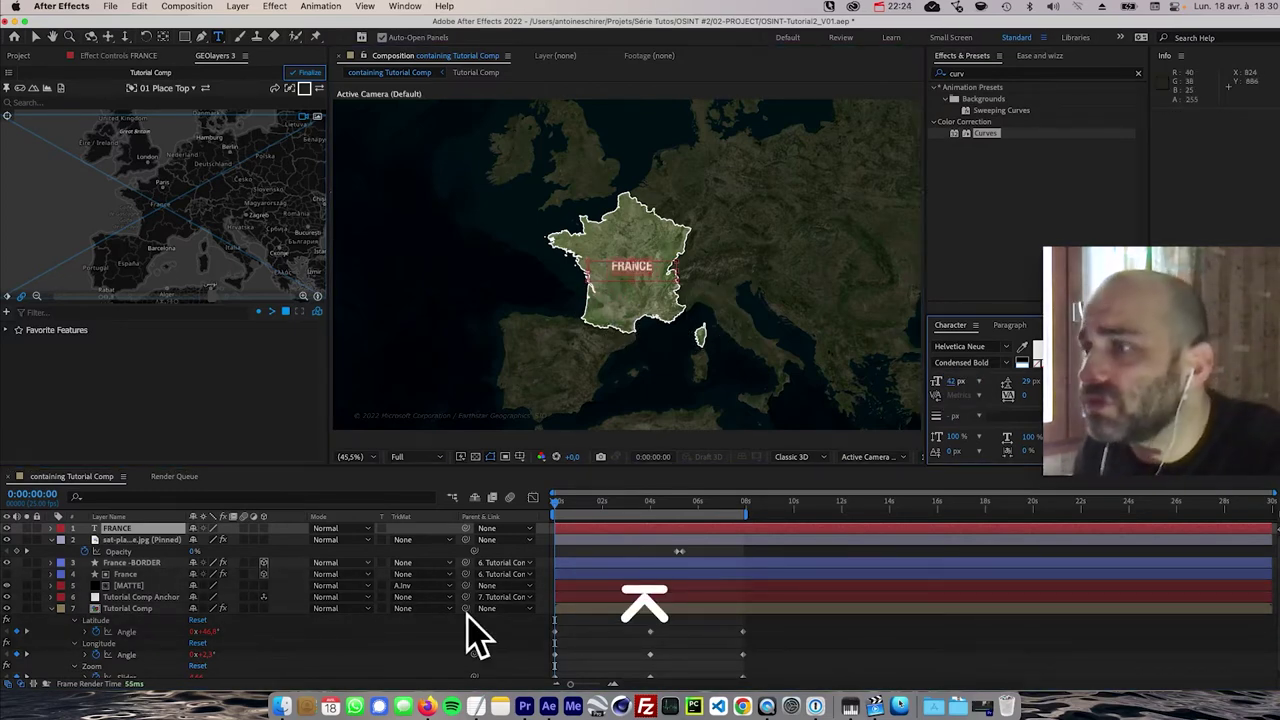
key(Down)
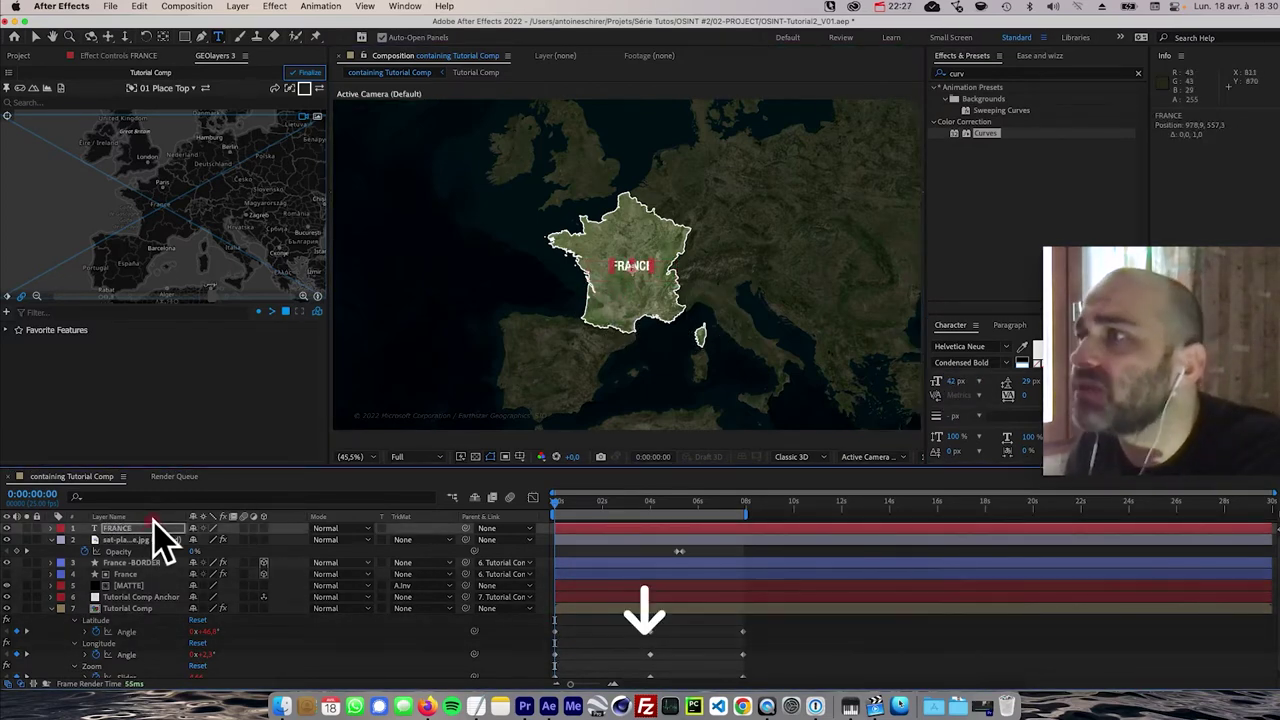
key(Left)
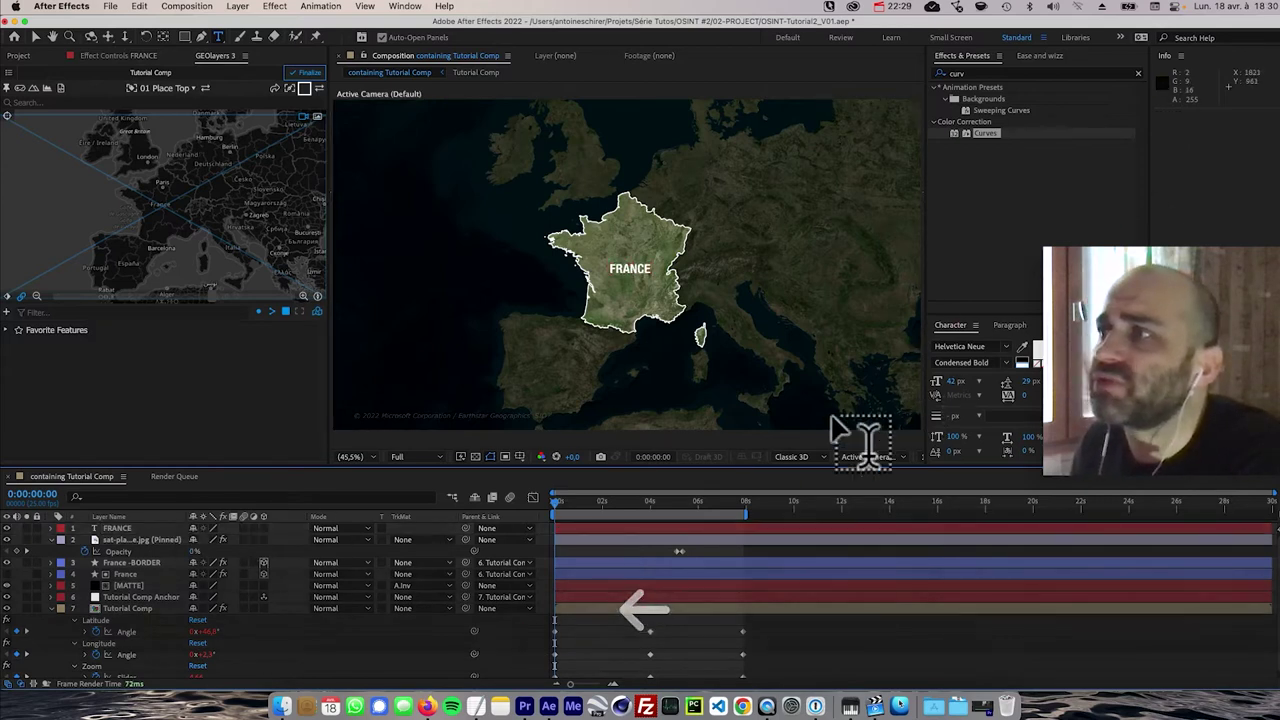
click(158, 527)
key(Down)
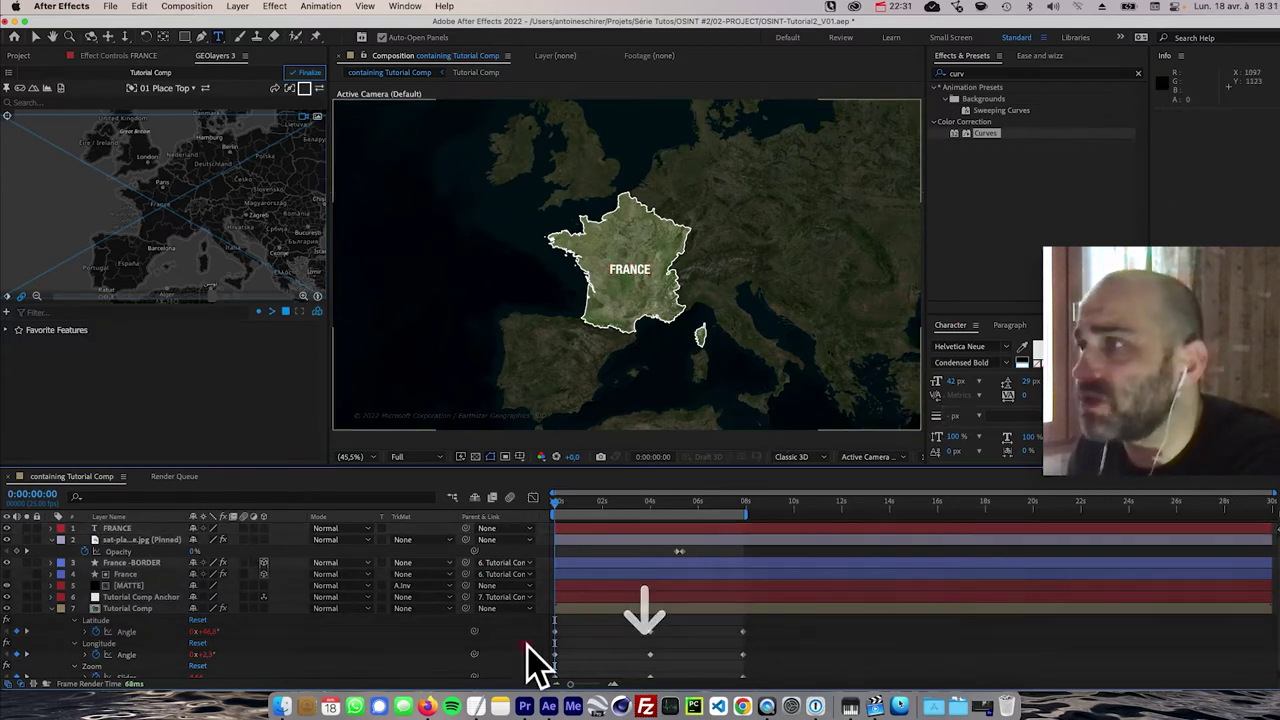
- Pin the FRANCE text layer to the map in GEOlayers 3 and scrub to 0:00:01:15 to check that it follows
click(130, 528)
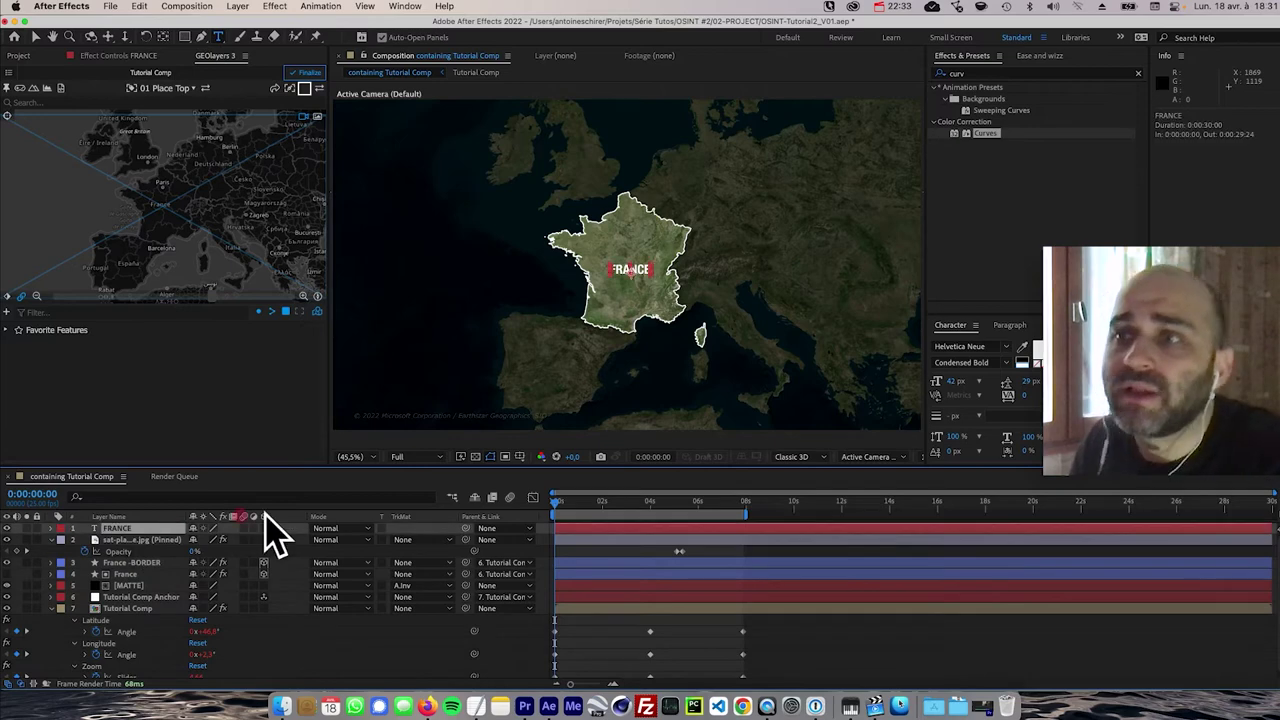
click(8, 92)
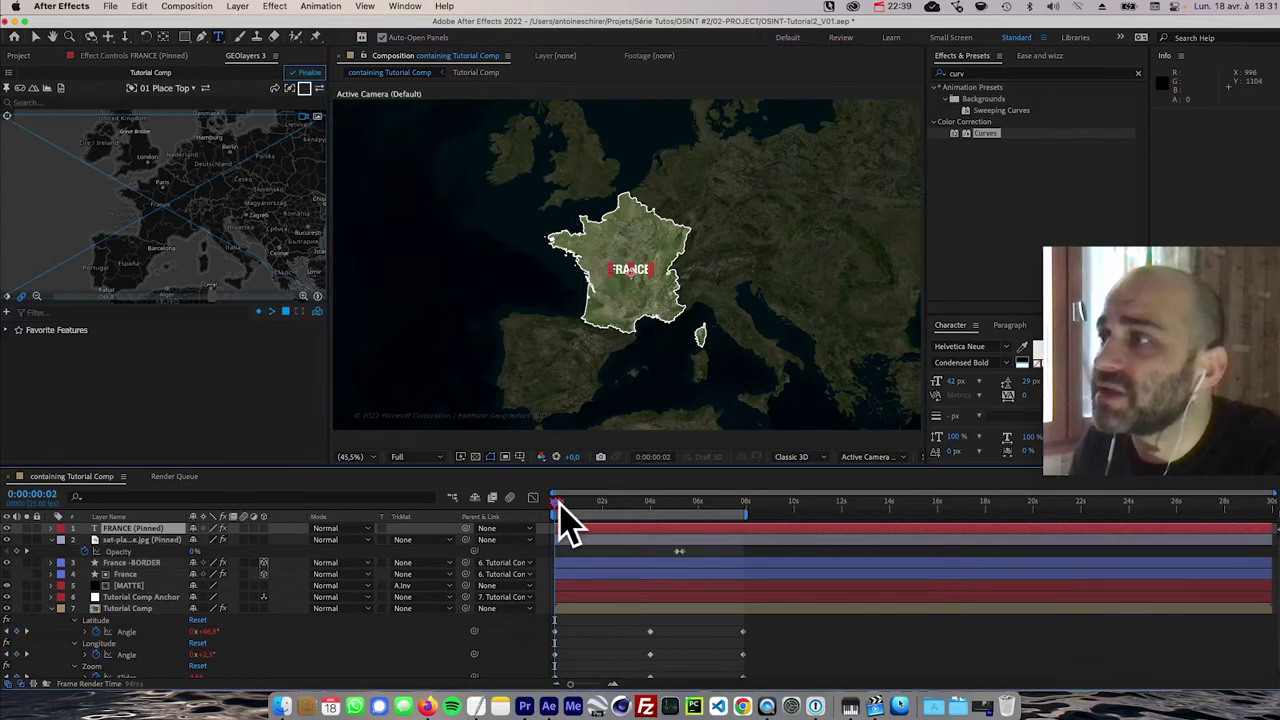
drag(575, 520, 591, 523)
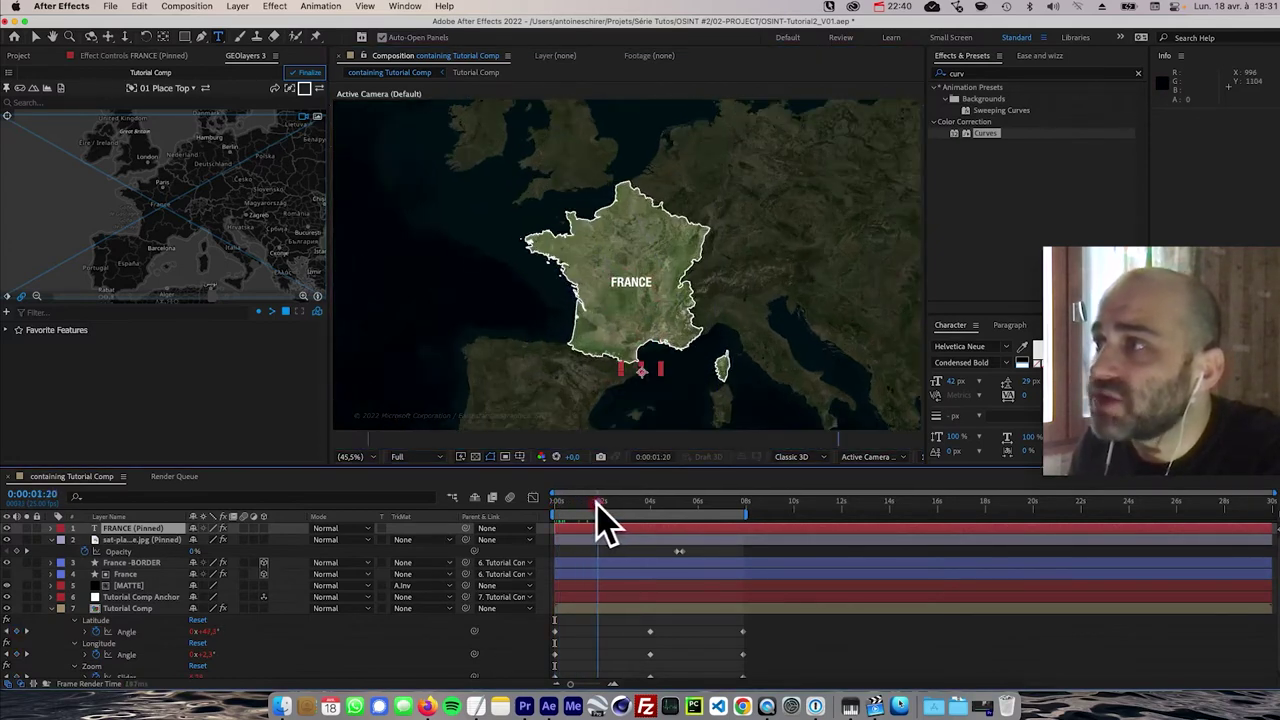
drag(600, 520, 594, 526)
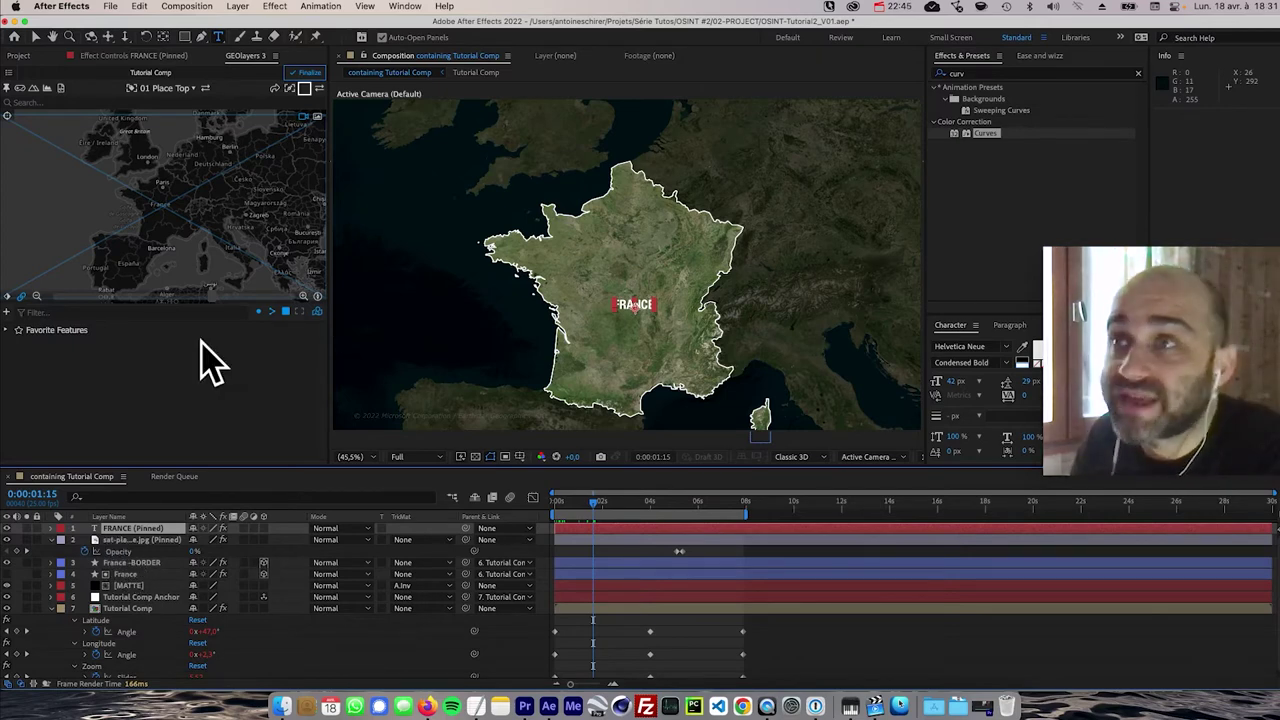
- Return to 0:00:00:00 and play a preview of the zoom with the pinned FRANCE label until the Paris view
key(space)
key(v)
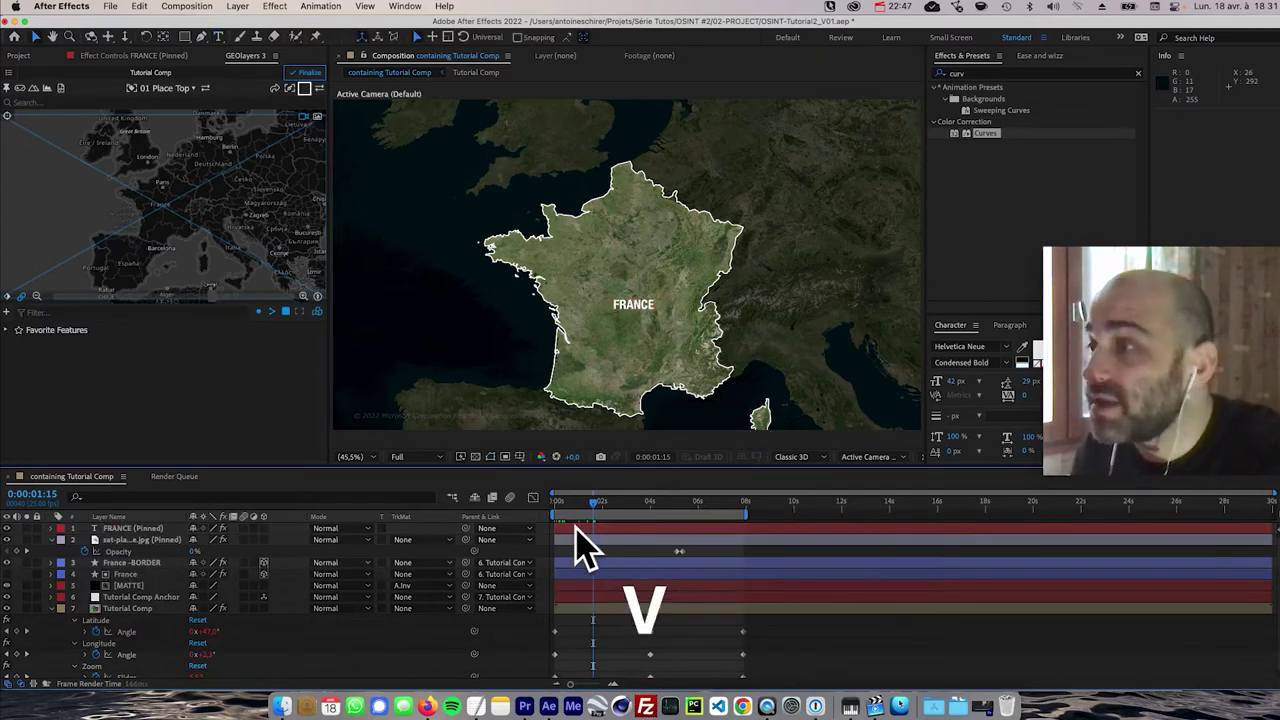
drag(580, 507, 514, 514)
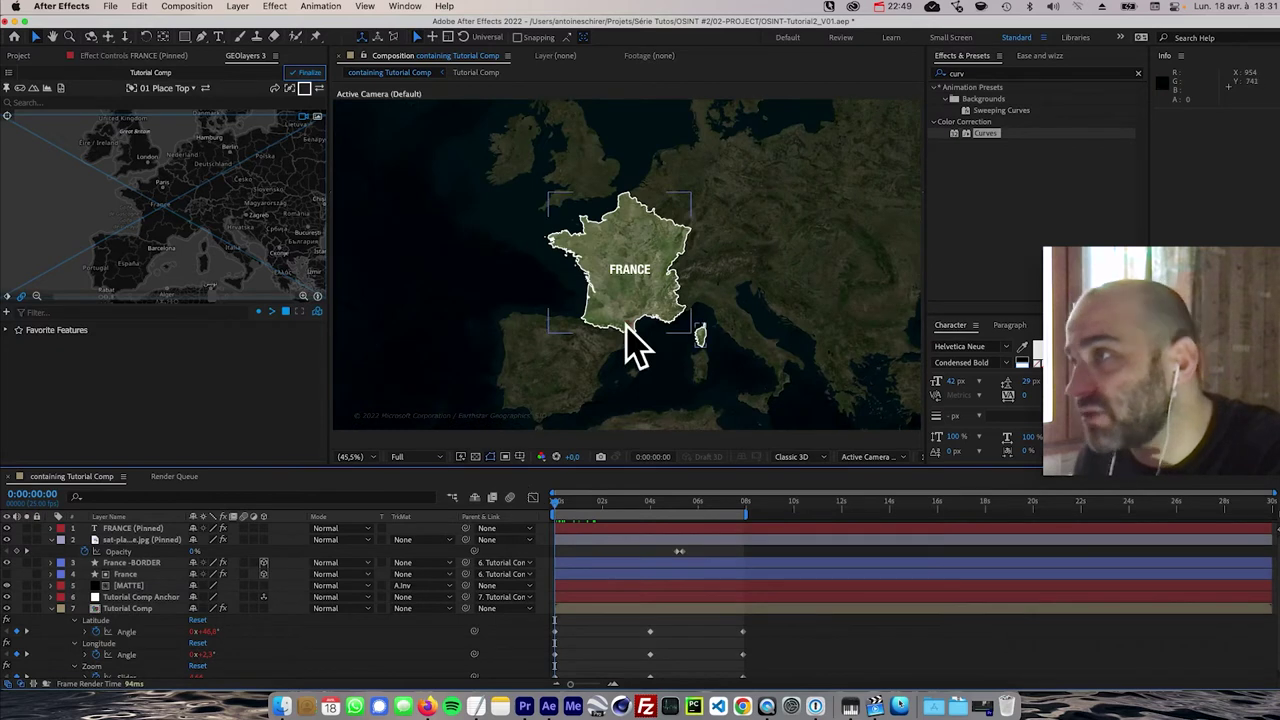
key(space)
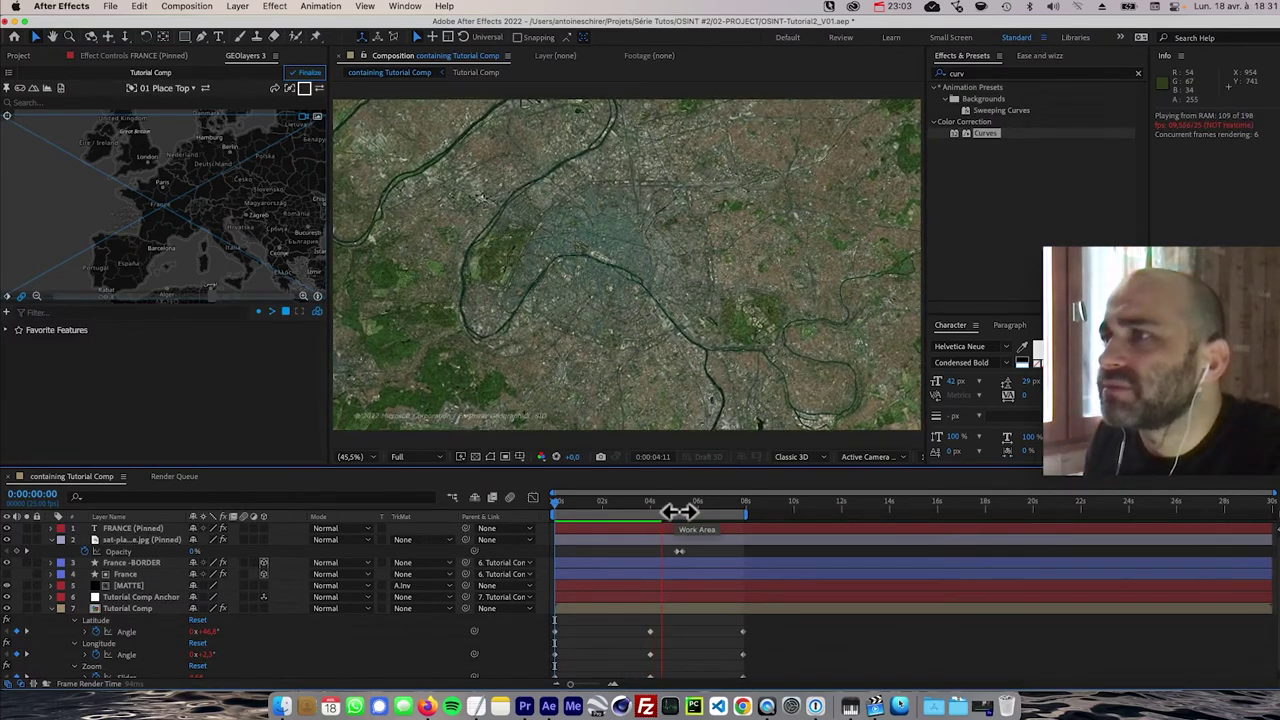
key(space)
- At 0:00:04:00, add a text label reading Paris over the city with a font size of 68 px
mouse_move(669, 506)
mouse_down()
mouse_move(651, 503)
mouse_move(680, 500)
mouse_move(650, 503)
mouse_up()
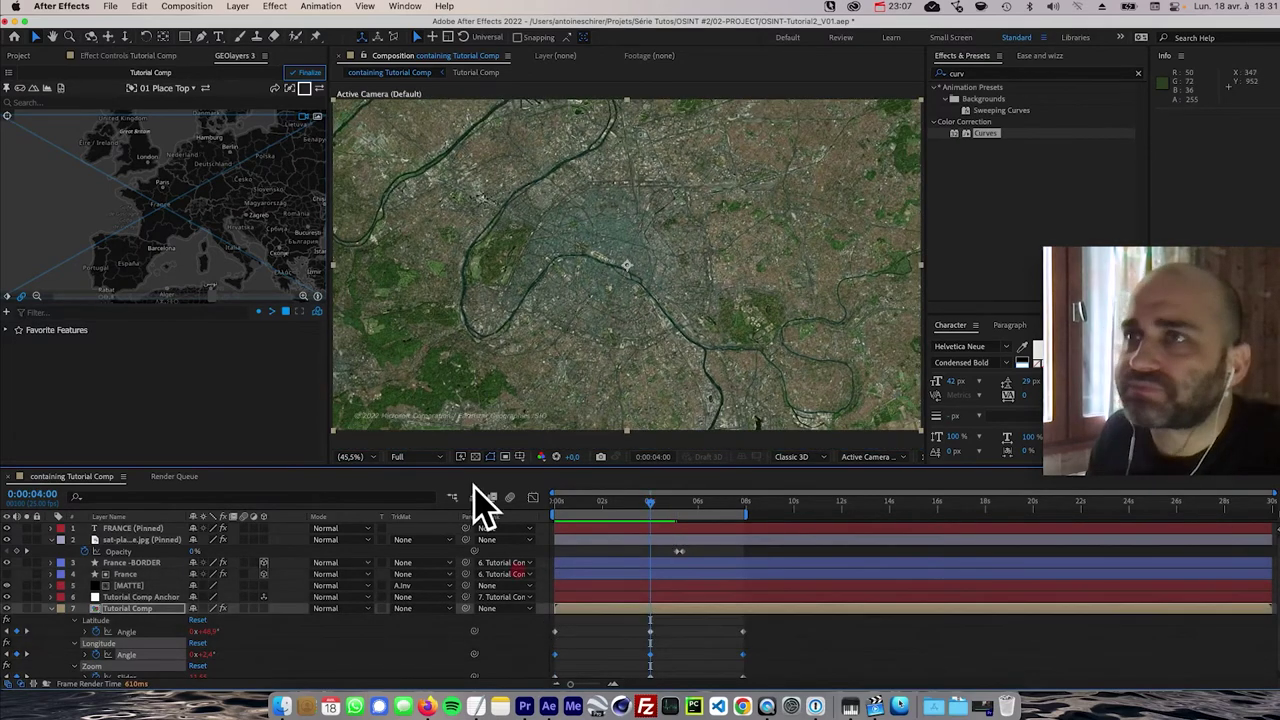
click(218, 38)
mouse_move(648, 280)
mouse_down()
mouse_move(683, 308)
mouse_move(659, 286)
mouse_up()
text(A)
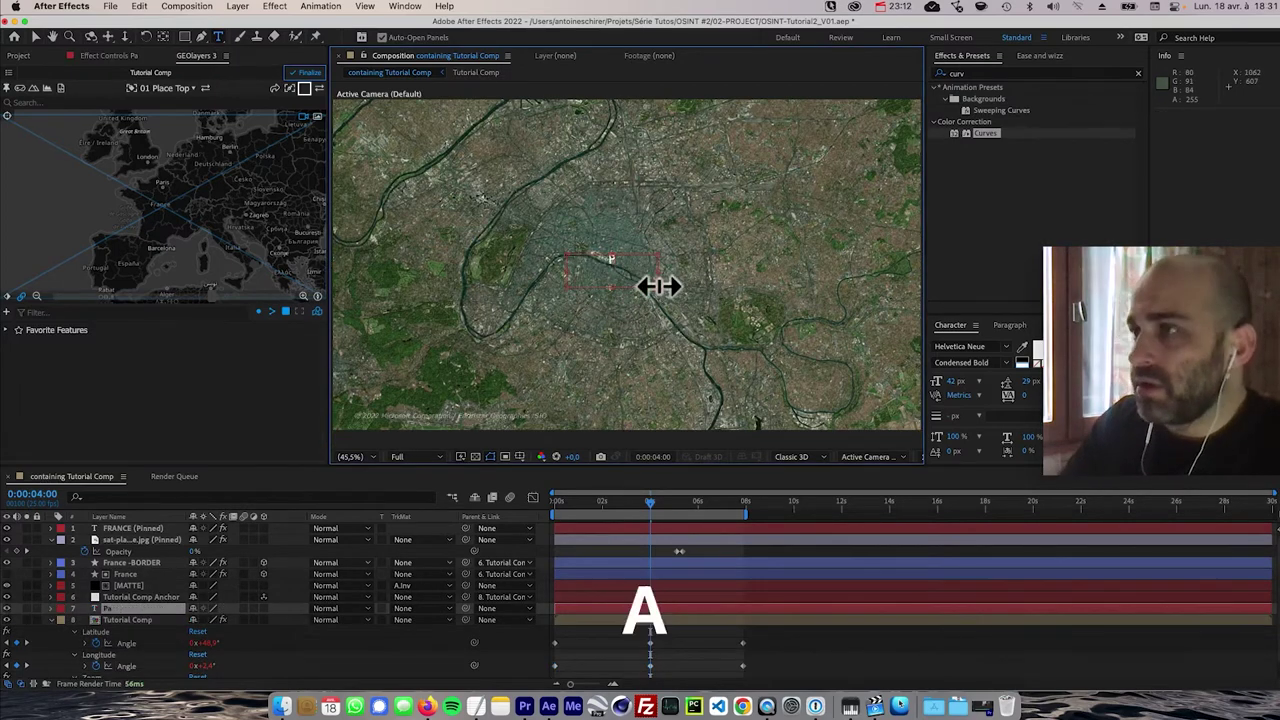
text(s)
key(super+a)
drag(950, 381, 962, 382)
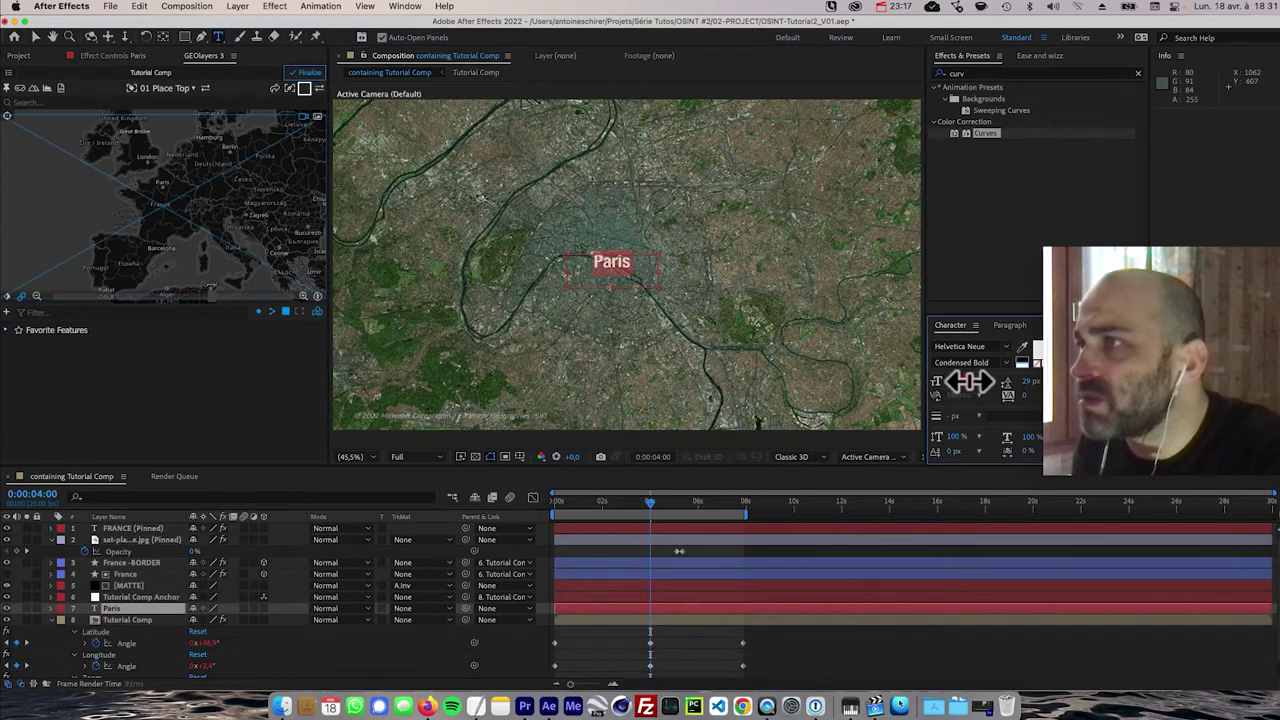
drag(613, 250, 611, 248)
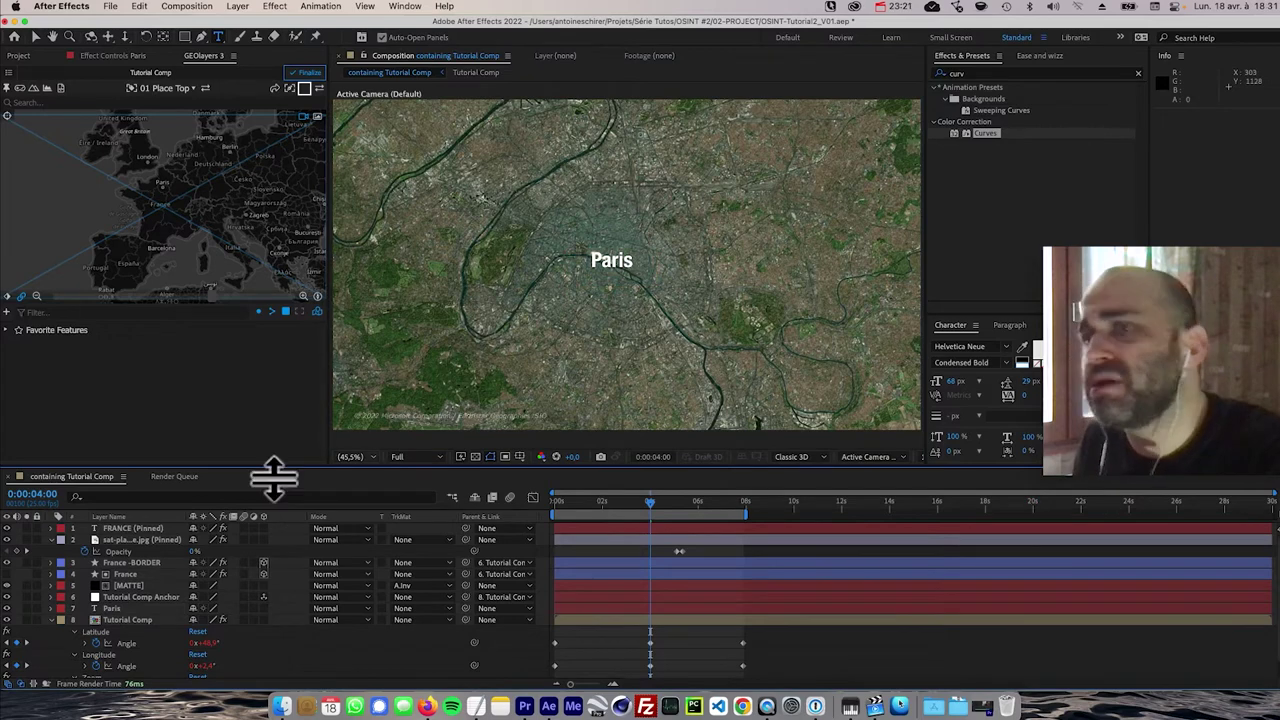
- Move the Paris text layer directly below the FRANCE layer and give both text layers the Orange label color
key(v)
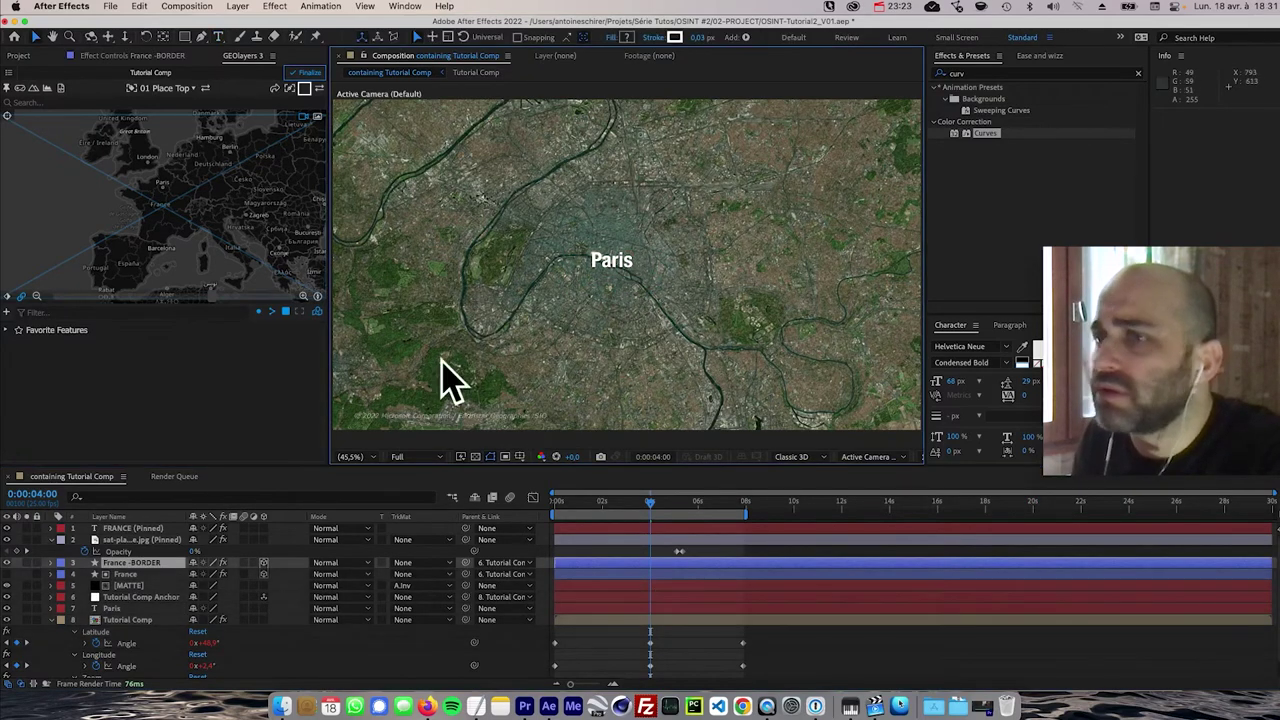
click(142, 527)
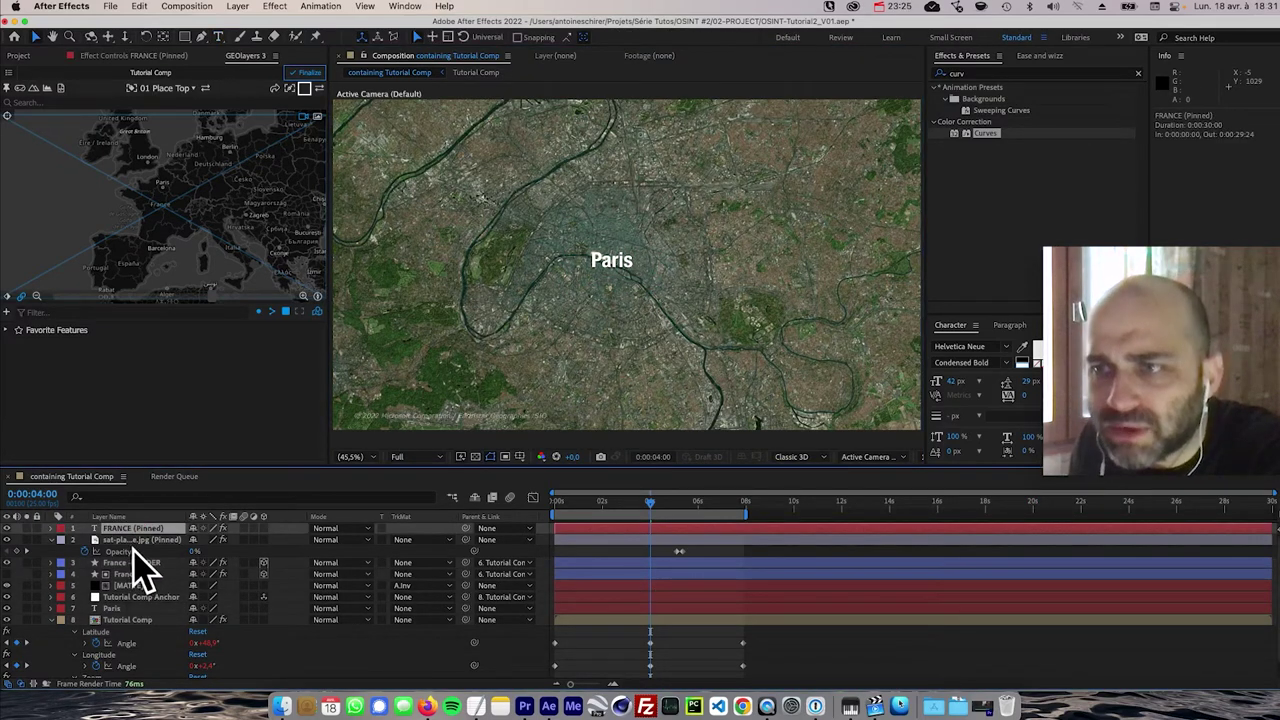
drag(127, 605, 122, 524)
click(62, 551)
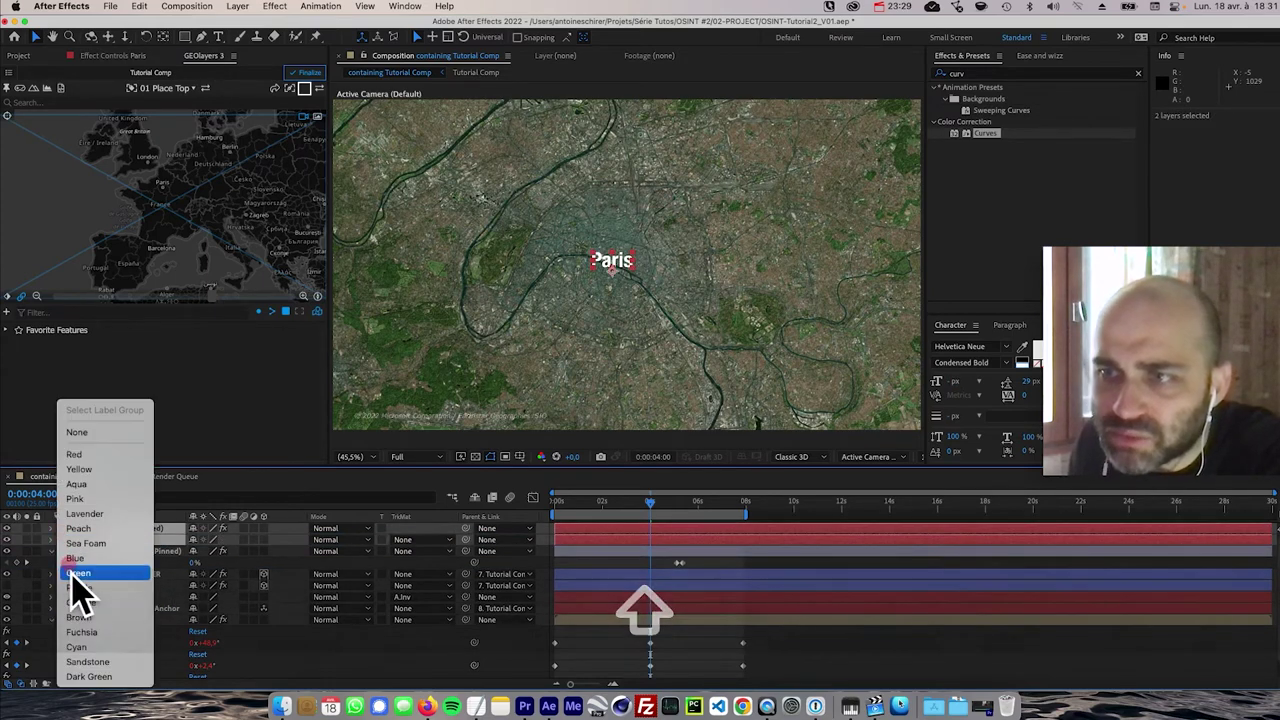
click(80, 606)
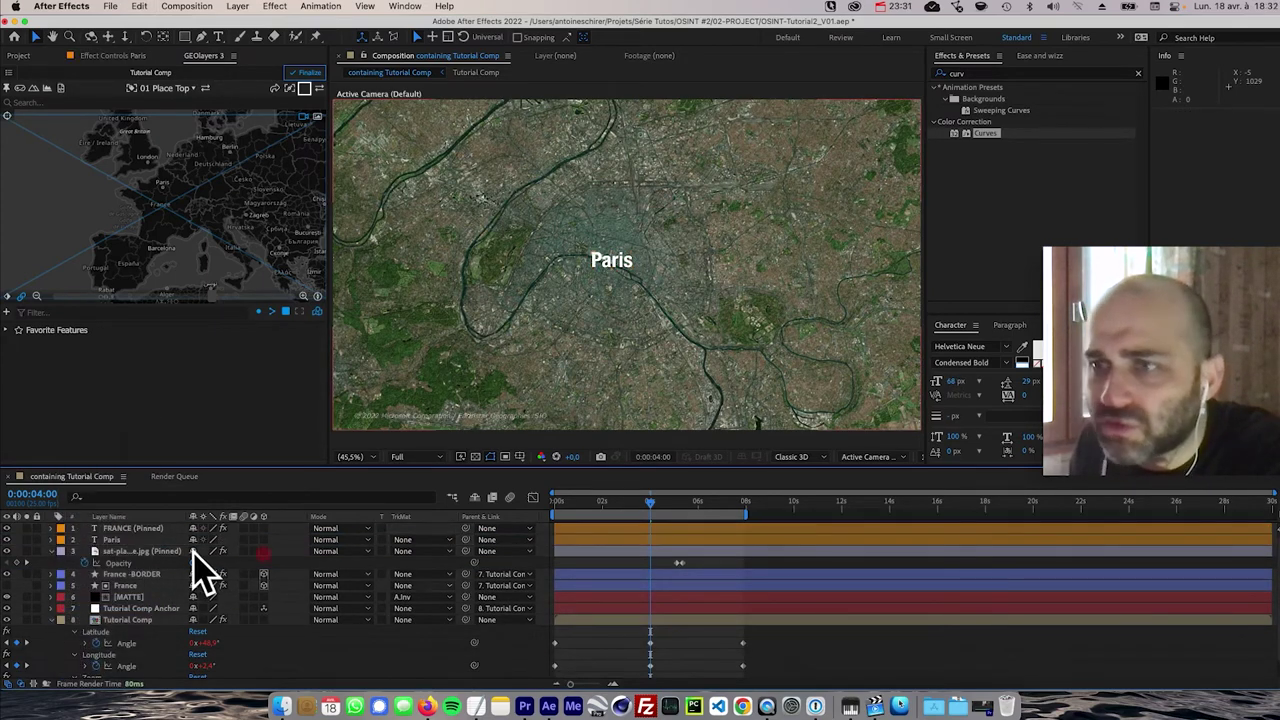
- Move the Paris text layer's anchor point to the centre of its lettering with the Pan Behind tool
click(125, 540)
key(y)
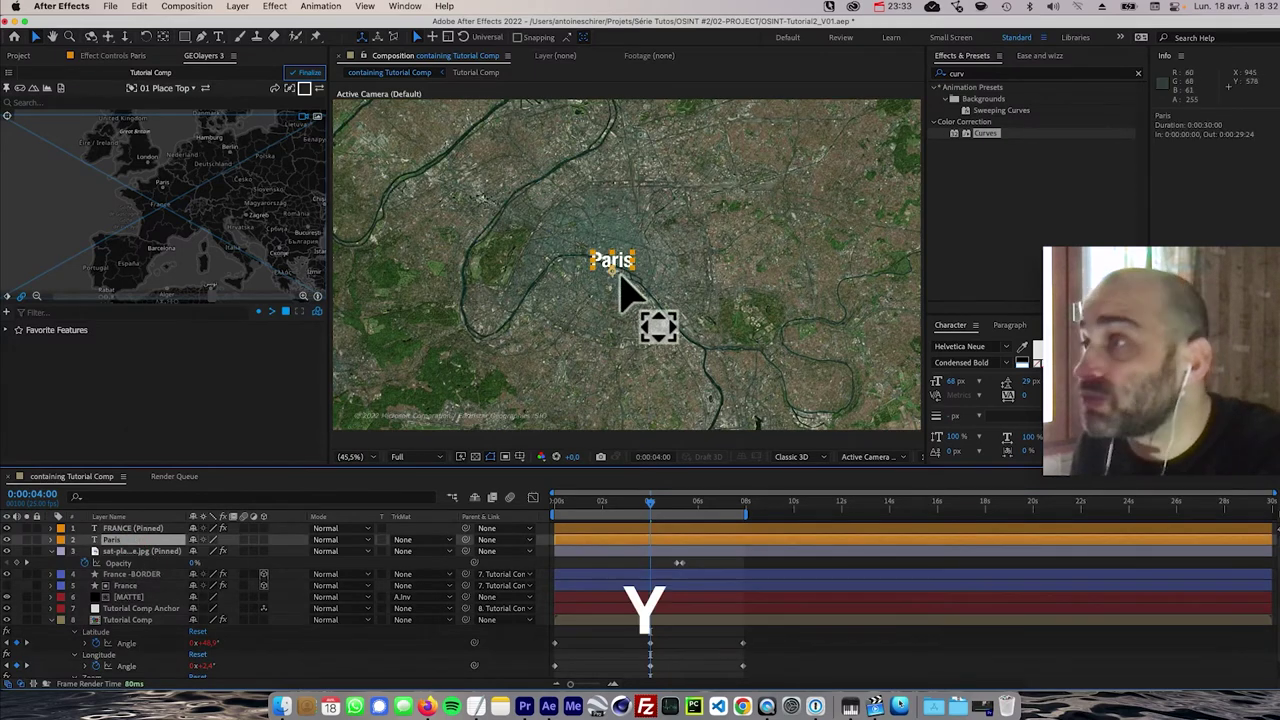
drag(623, 266, 616, 278)
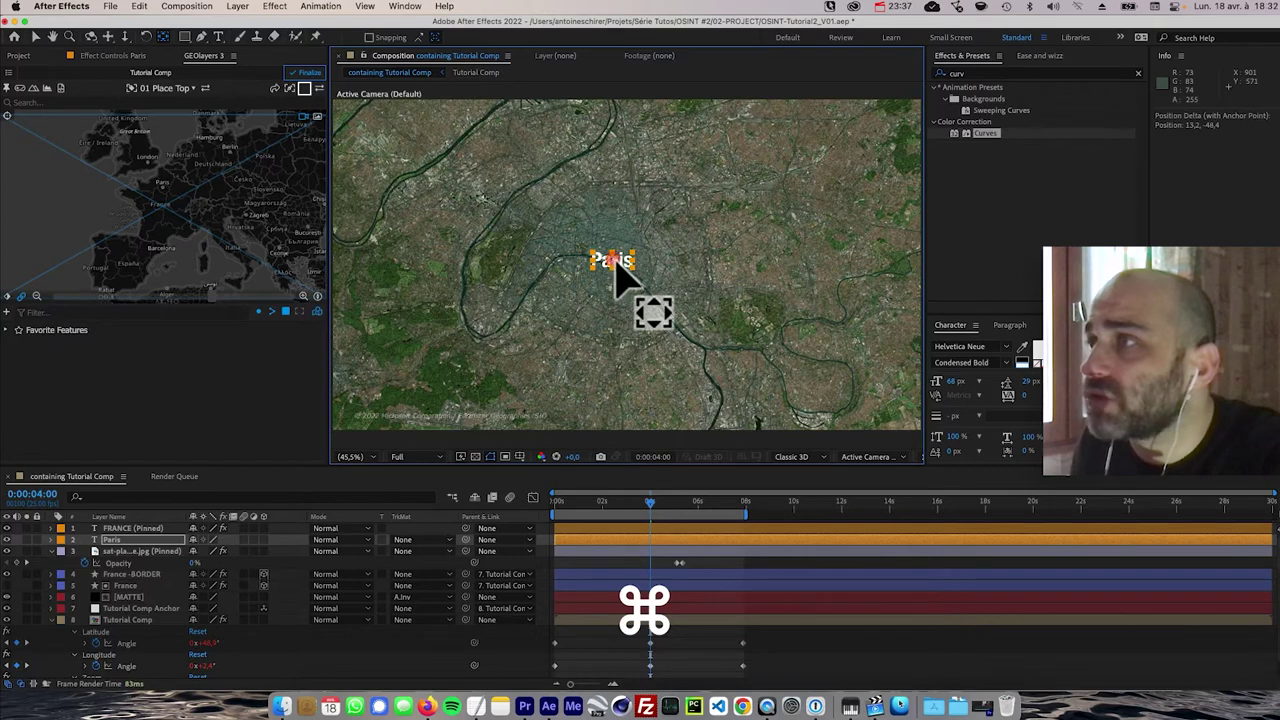
- Pin the Paris text layer to the map with GEOlayers and return to 0:00:00:00 to check its position
click(521, 672)
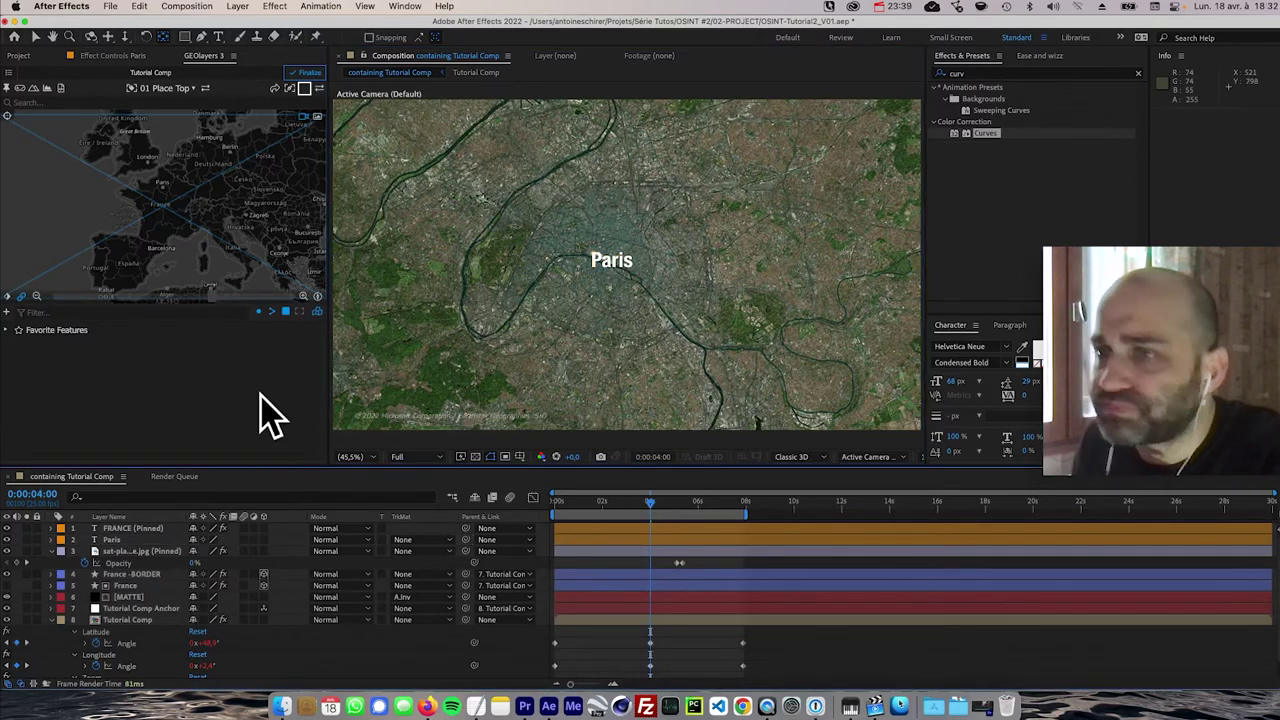
click(140, 540)
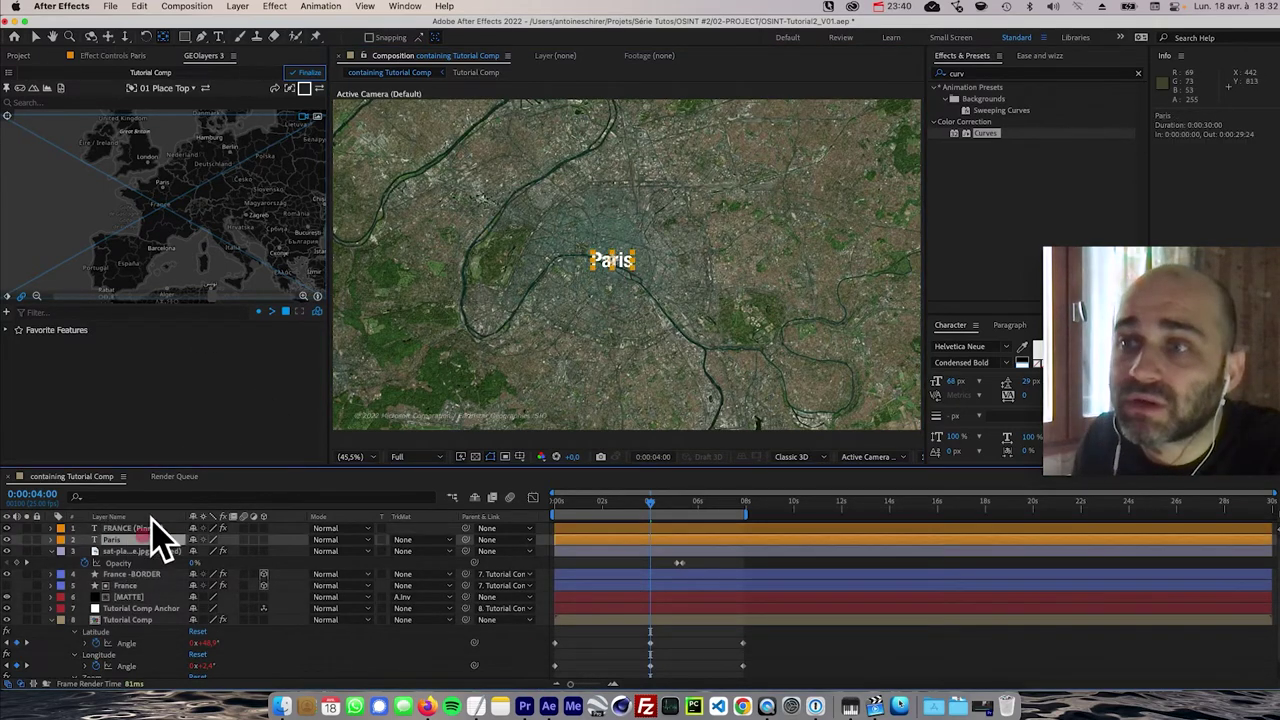
click(9, 90)
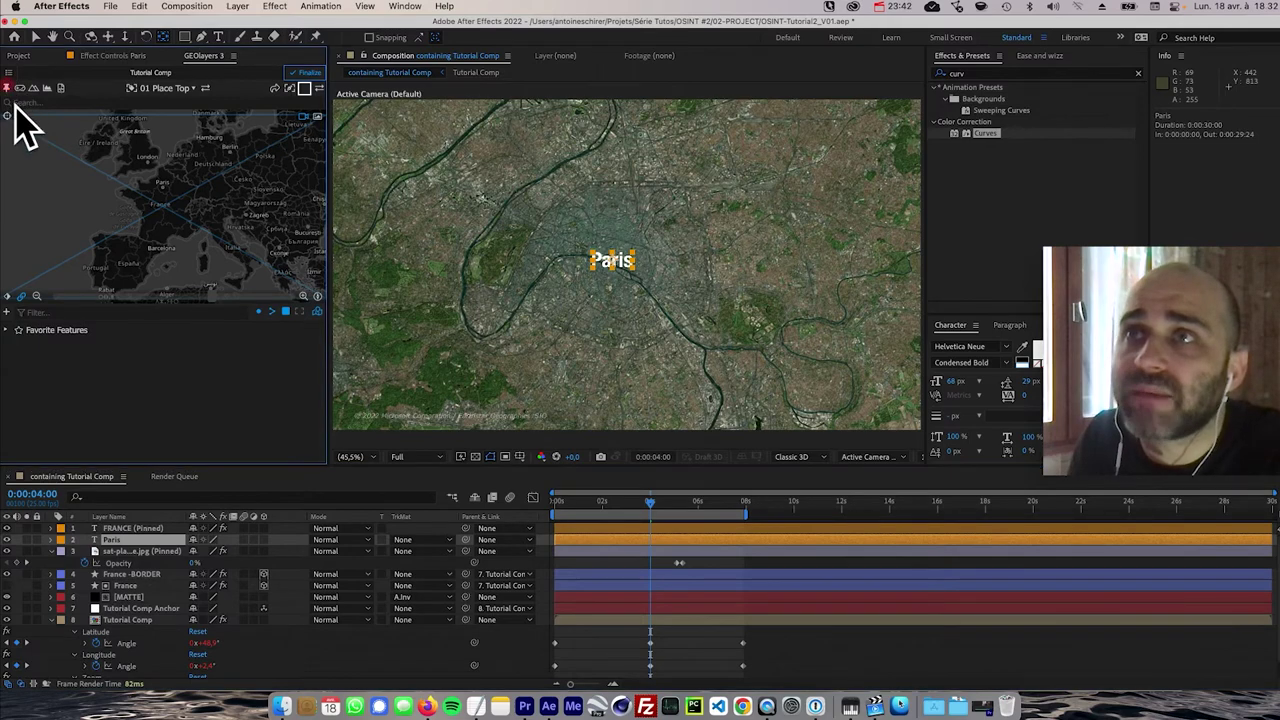
drag(646, 512, 508, 523)
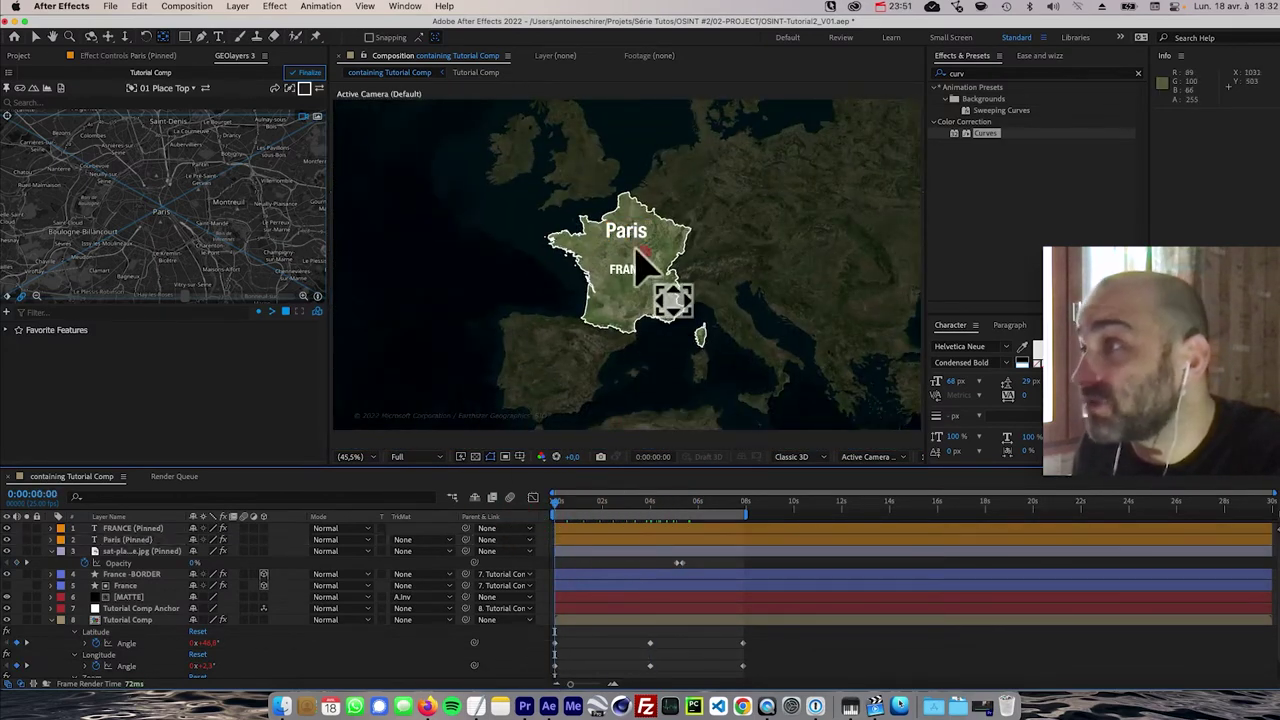
- Fade in the Paris label with opacity keyframes of 0% at 0:00:03:00 and 100% at 0:00:03:08
key(v)
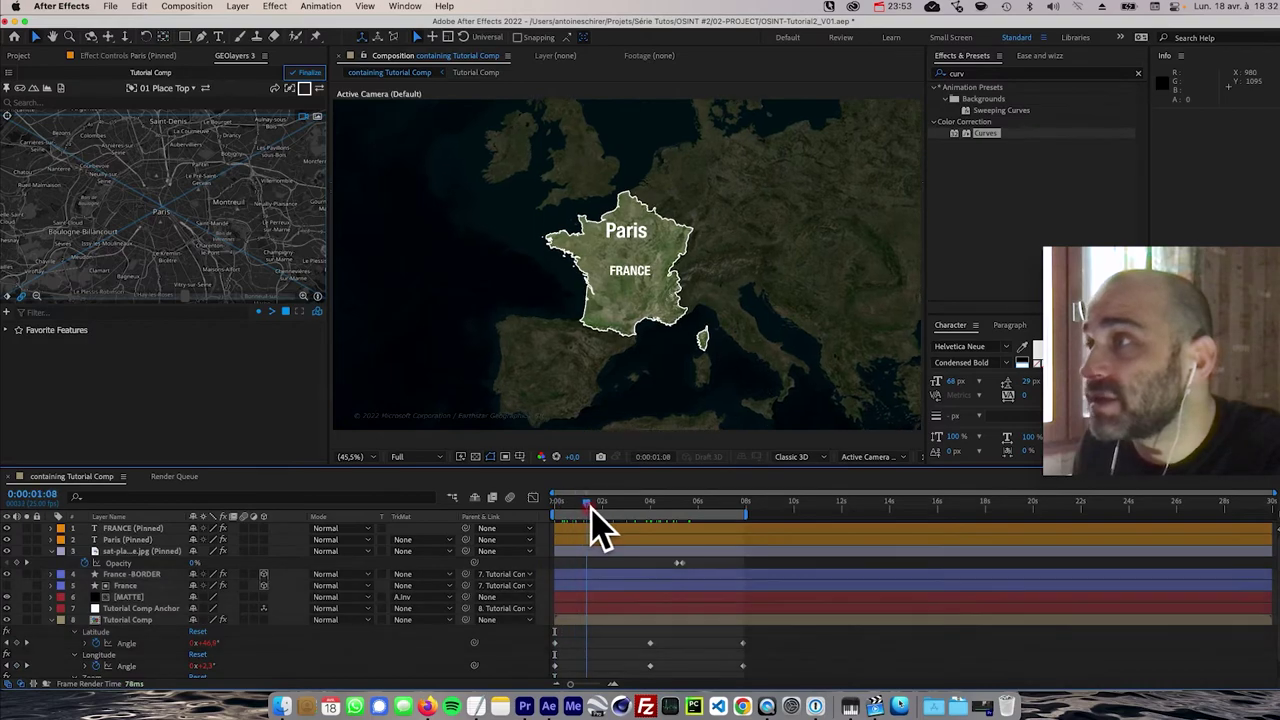
drag(589, 508, 617, 518)
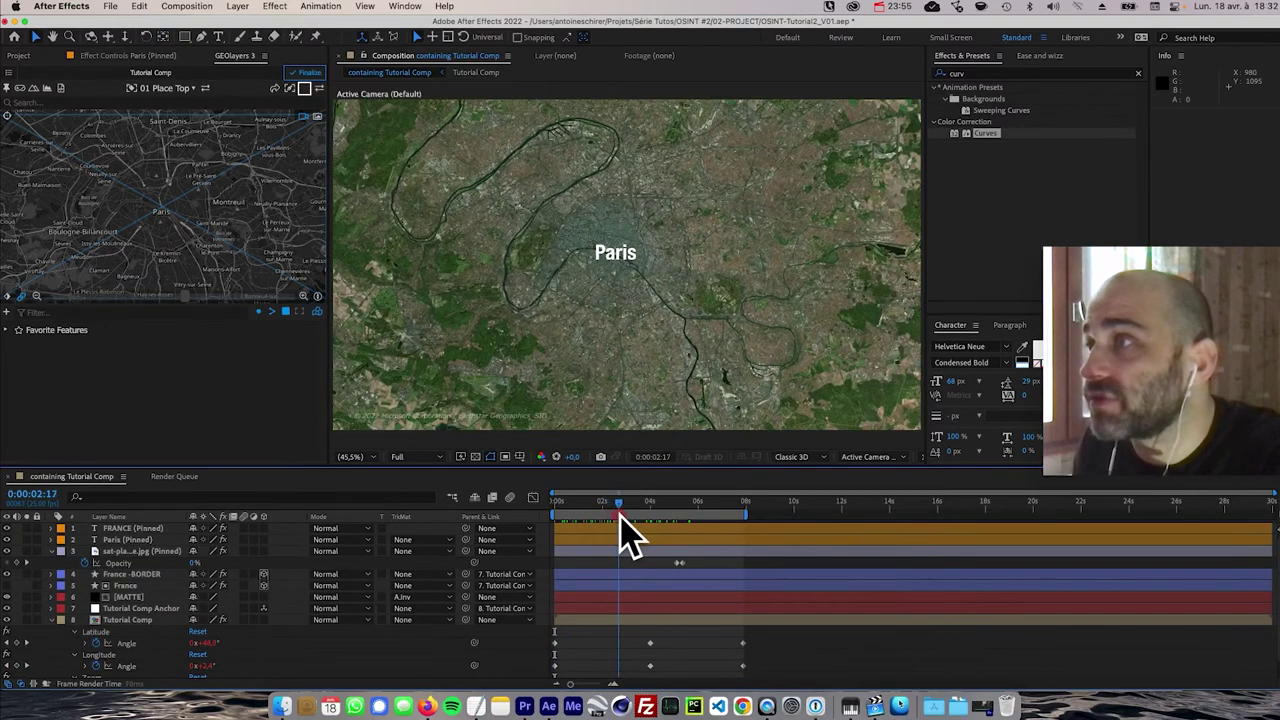
drag(620, 513, 628, 521)
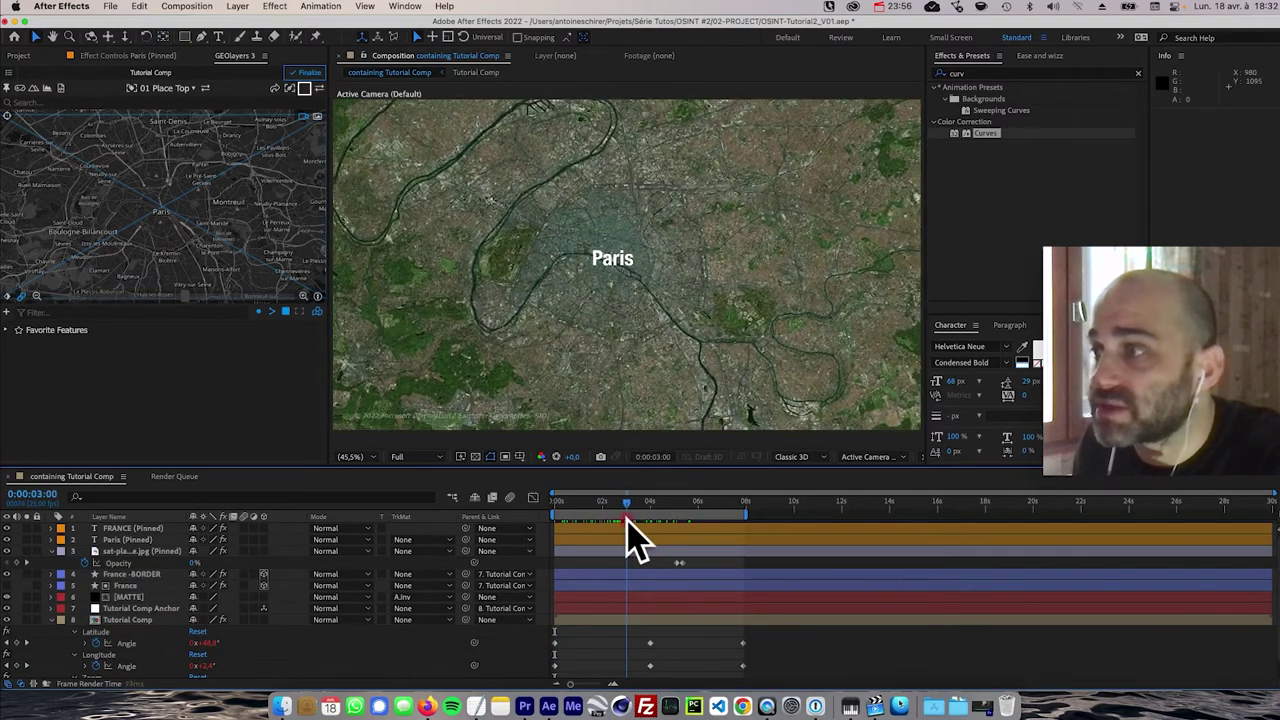
click(130, 539)
key(alt+t)
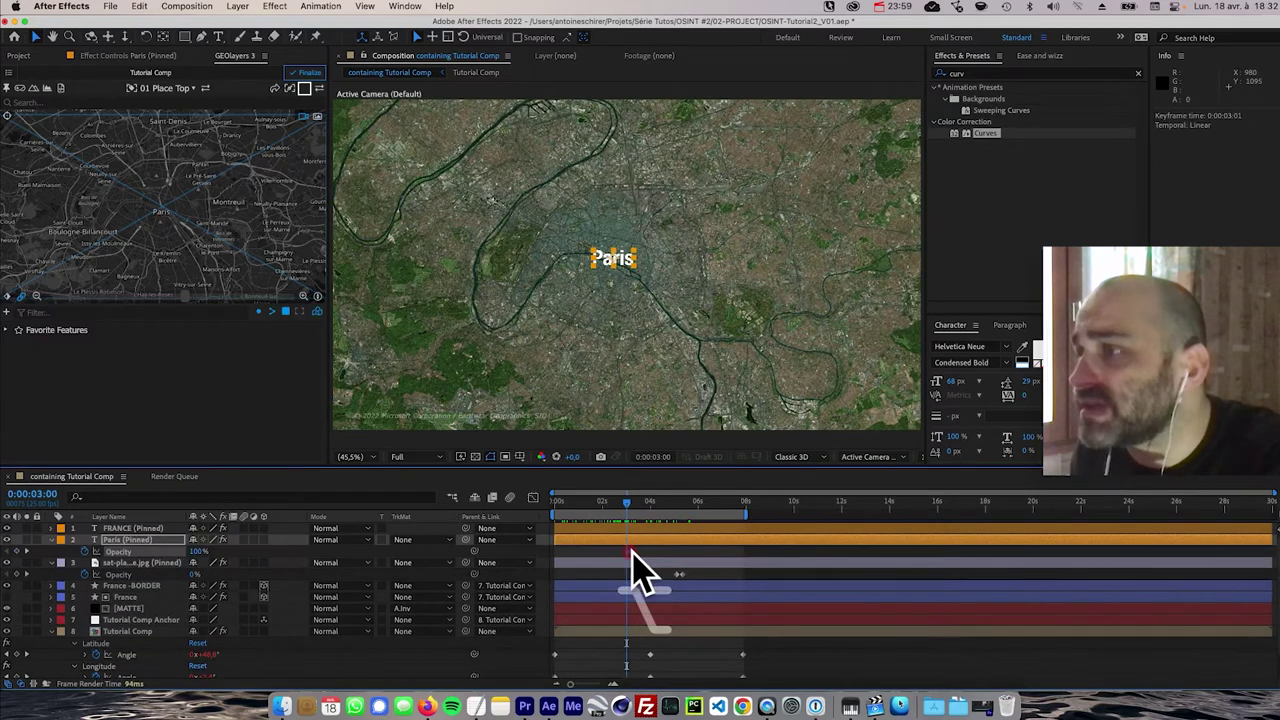
drag(631, 550, 636, 552)
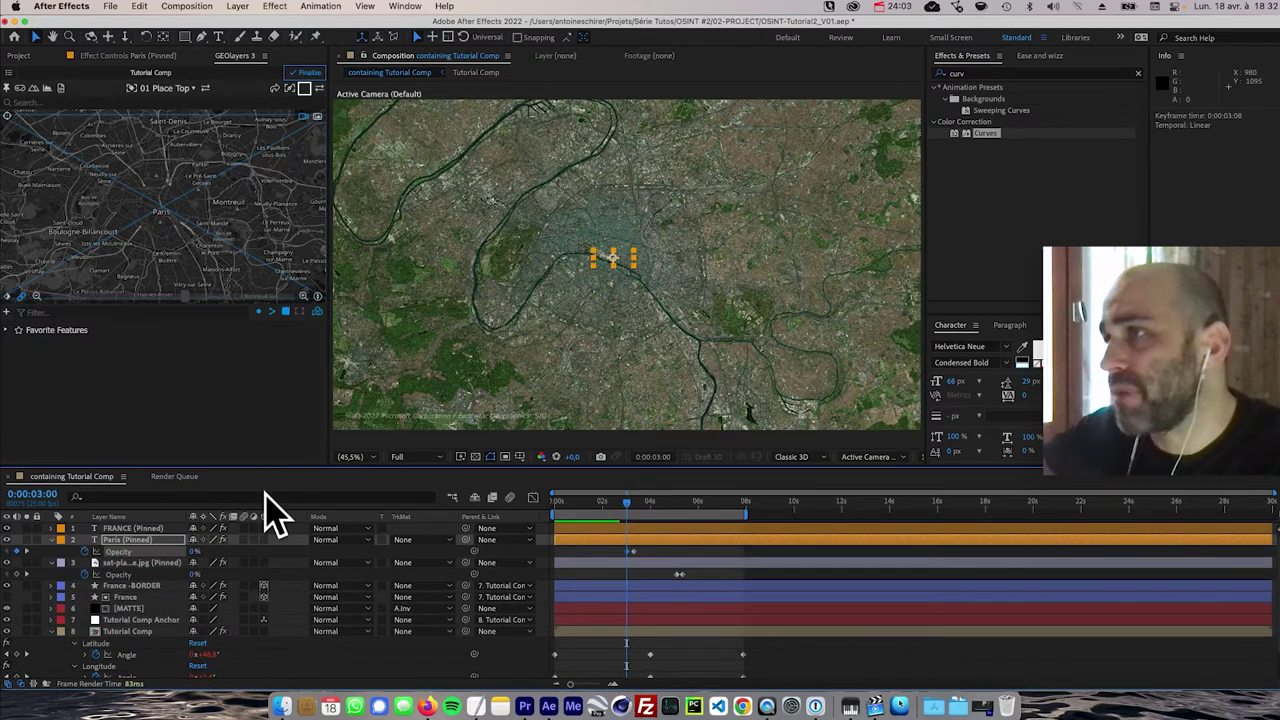
- Play a preview of the Paris label's fade-in and extend the work area's end to about 12 seconds
key(space)
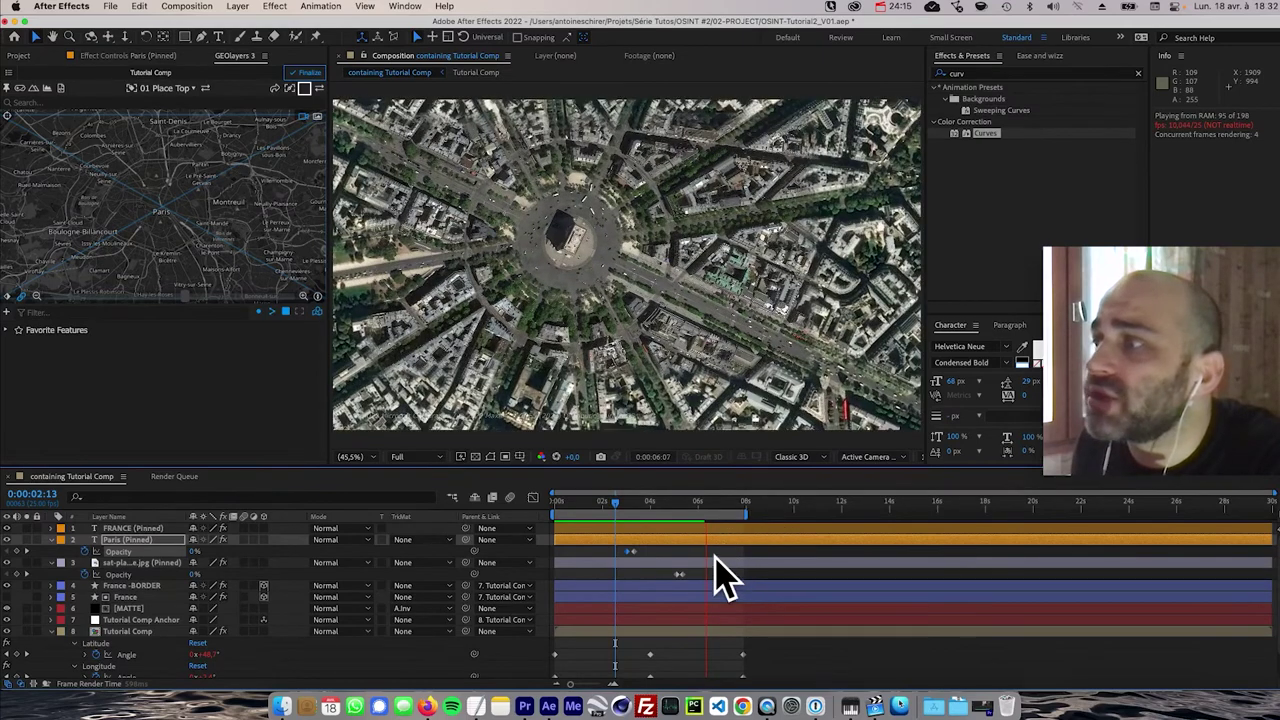
key(space)
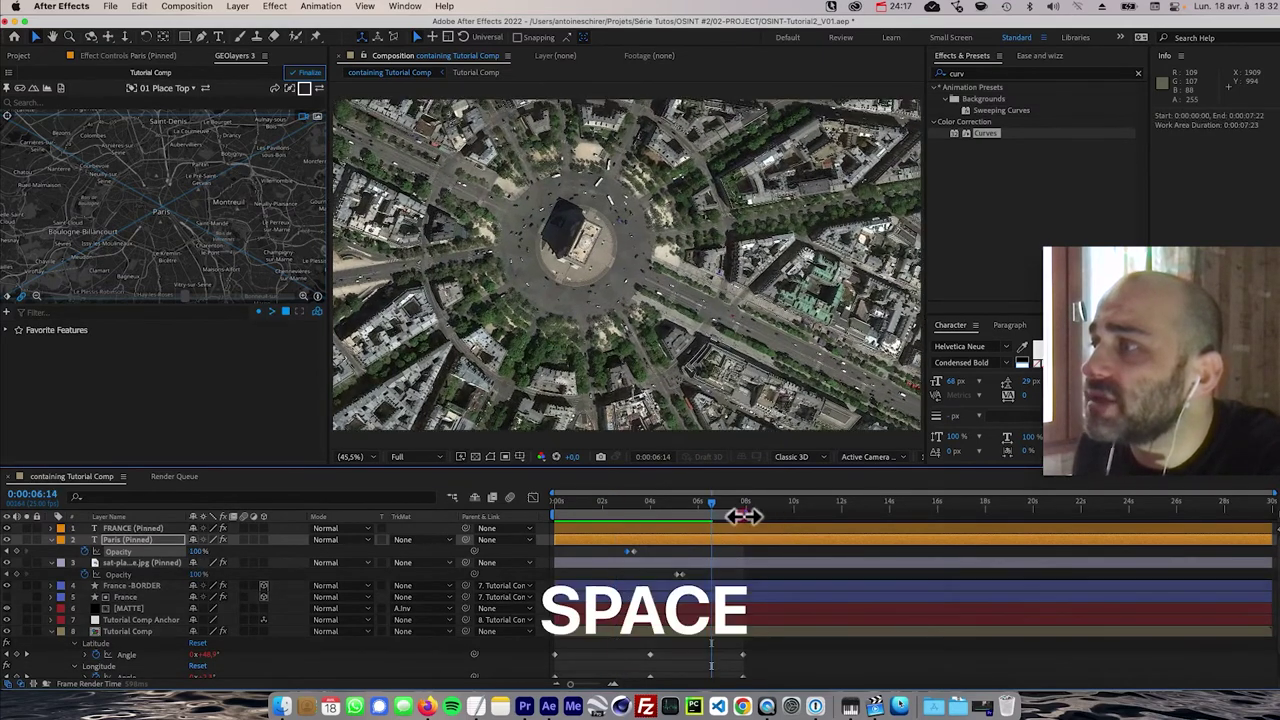
drag(759, 515, 857, 513)
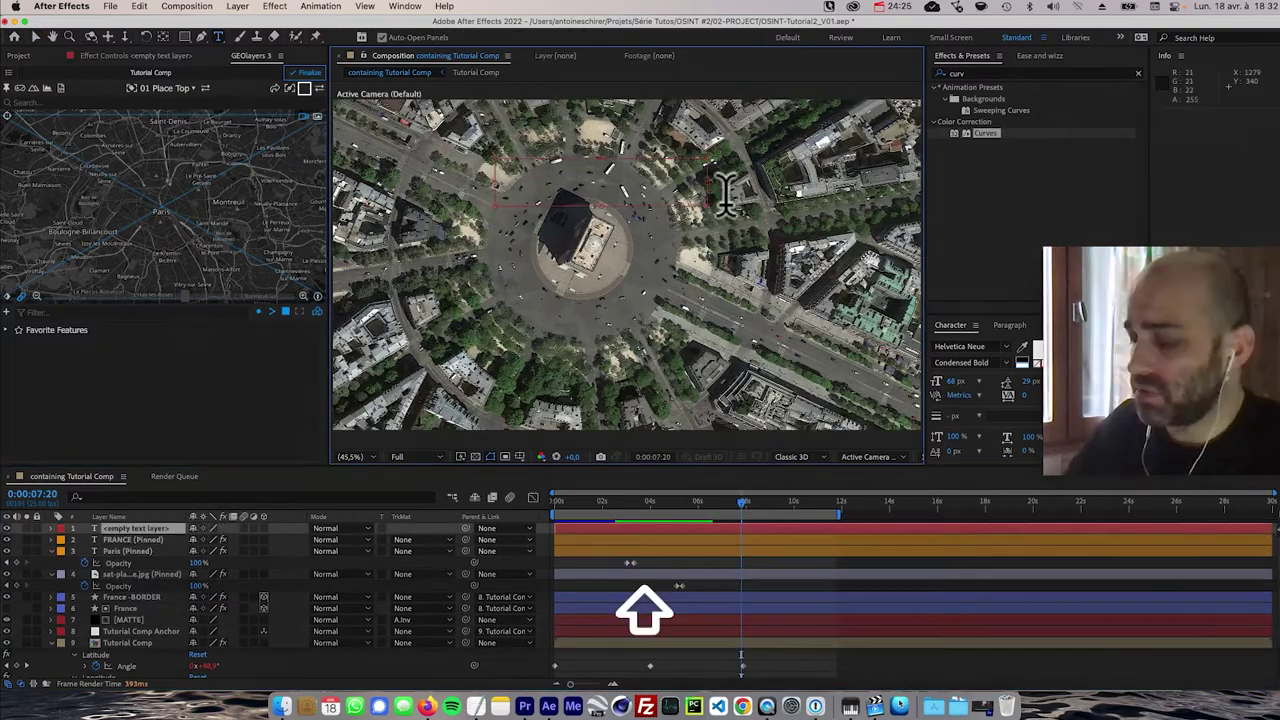
- Position the Place de l'Étoile text label just above the monument in the roundabout and preview its fade-in
key(v)
drag(651, 194, 615, 205)
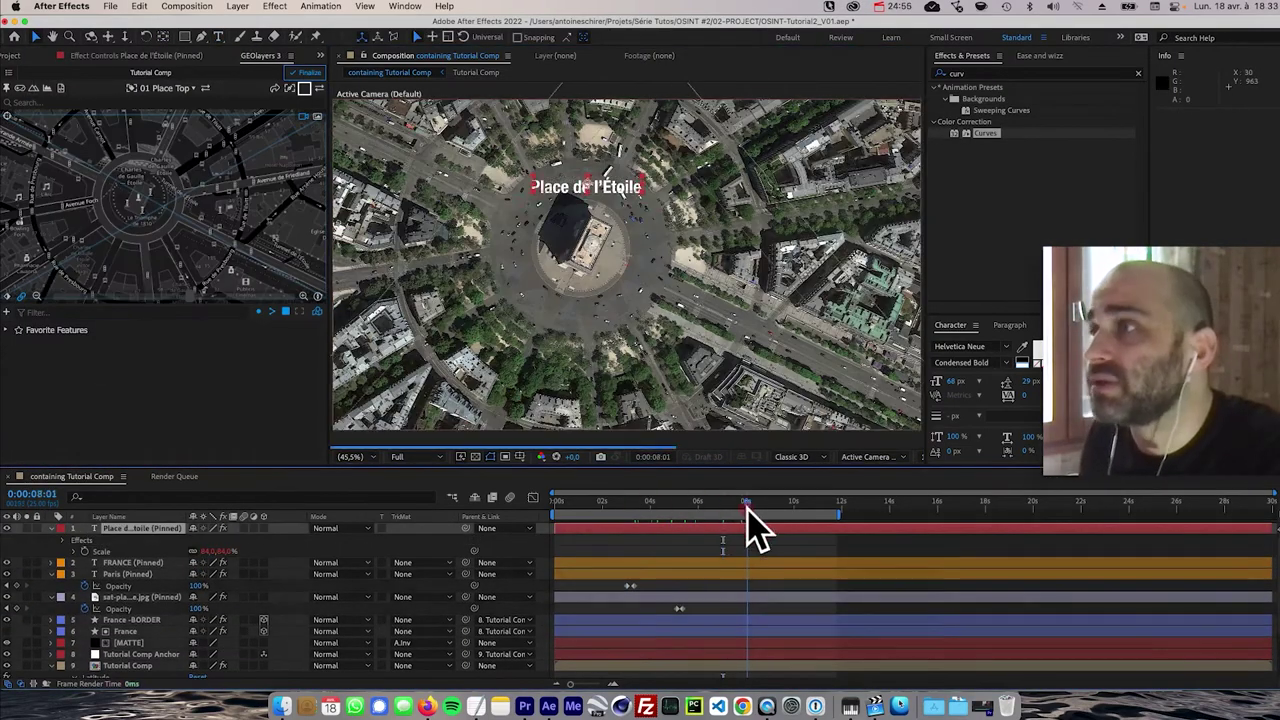
key(space)
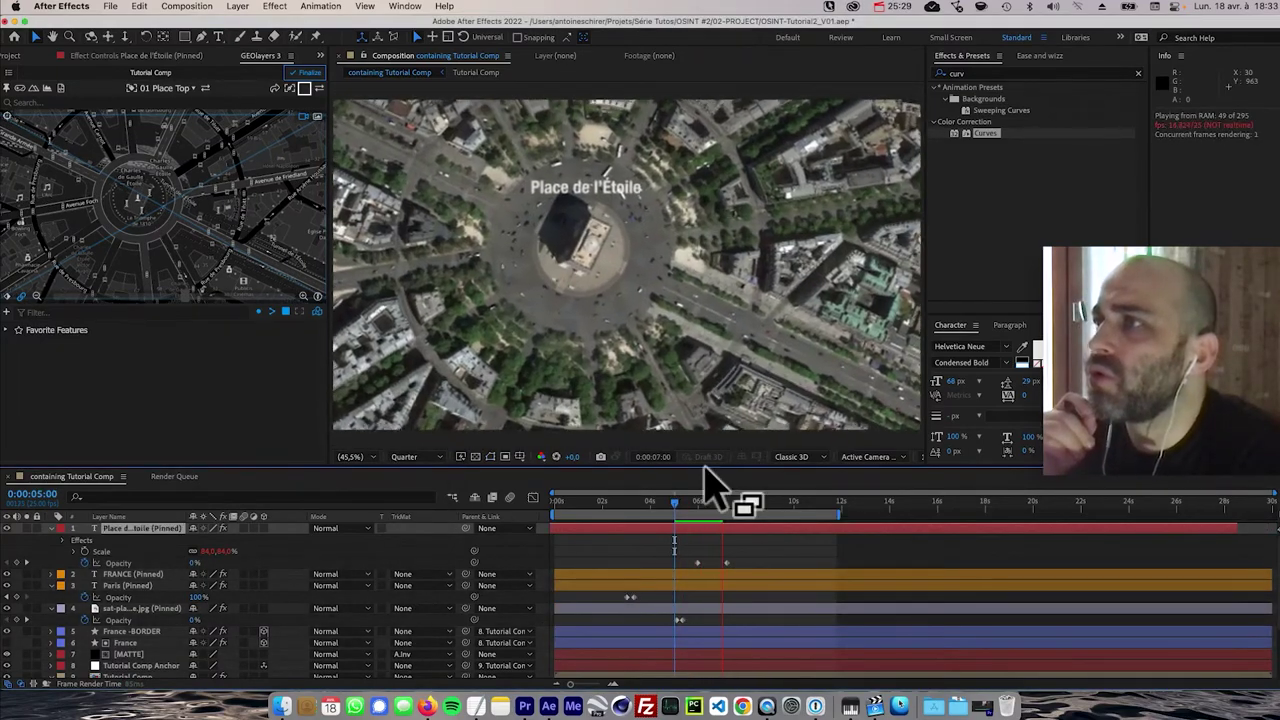
key(space)
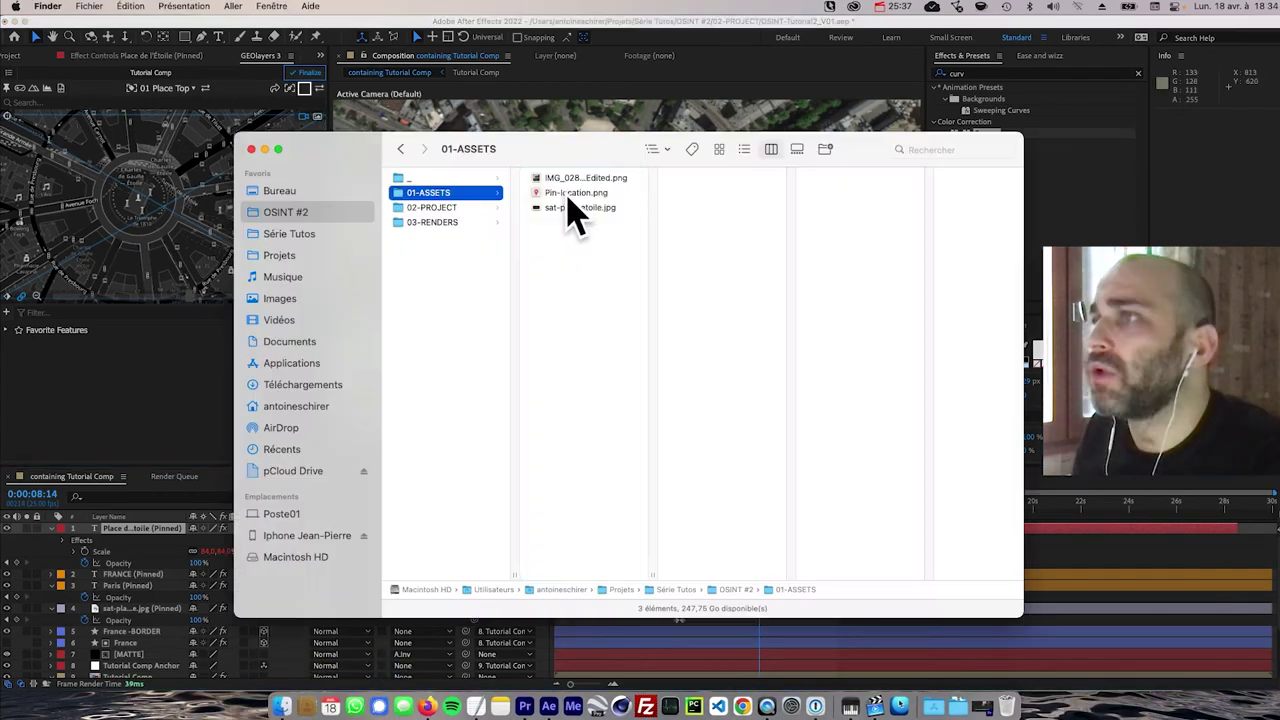
- Add Pin-location.png from the 01-ASSETS folder as the topmost layer and move the pin onto the avenue southeast of the roundabout
drag(568, 198, 229, 556)
key(super+Tab)
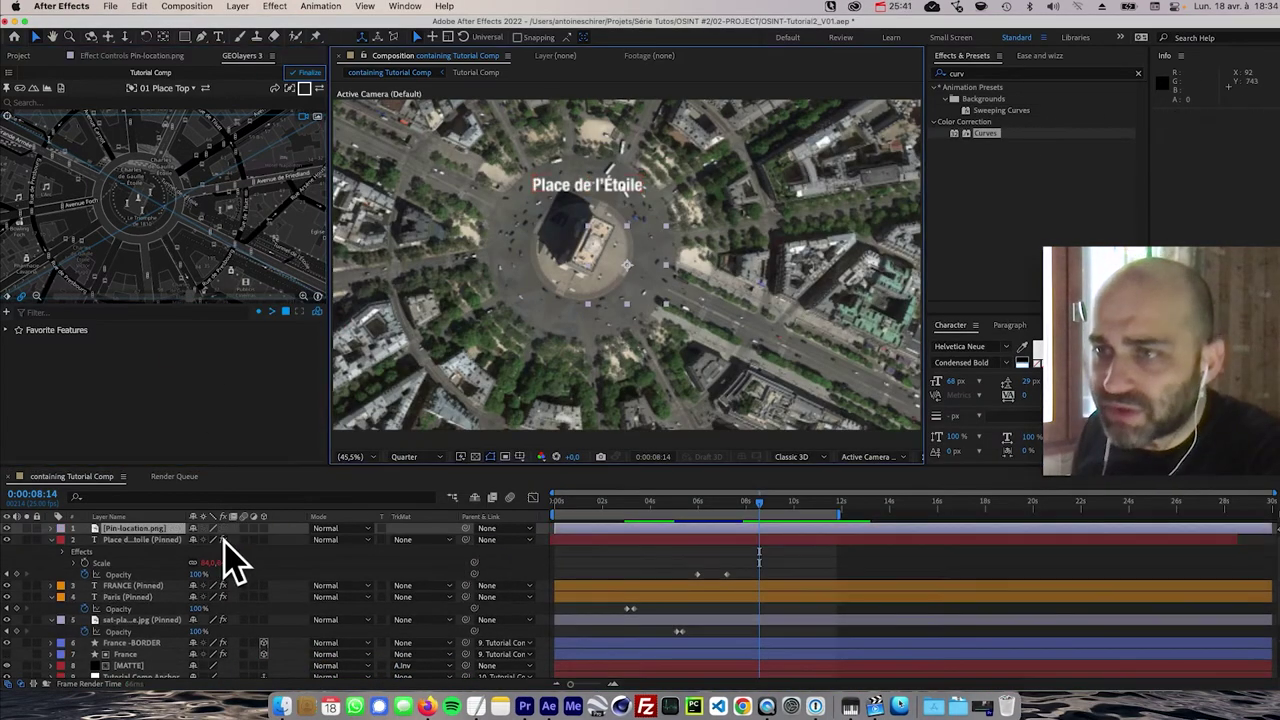
drag(659, 292, 685, 306)
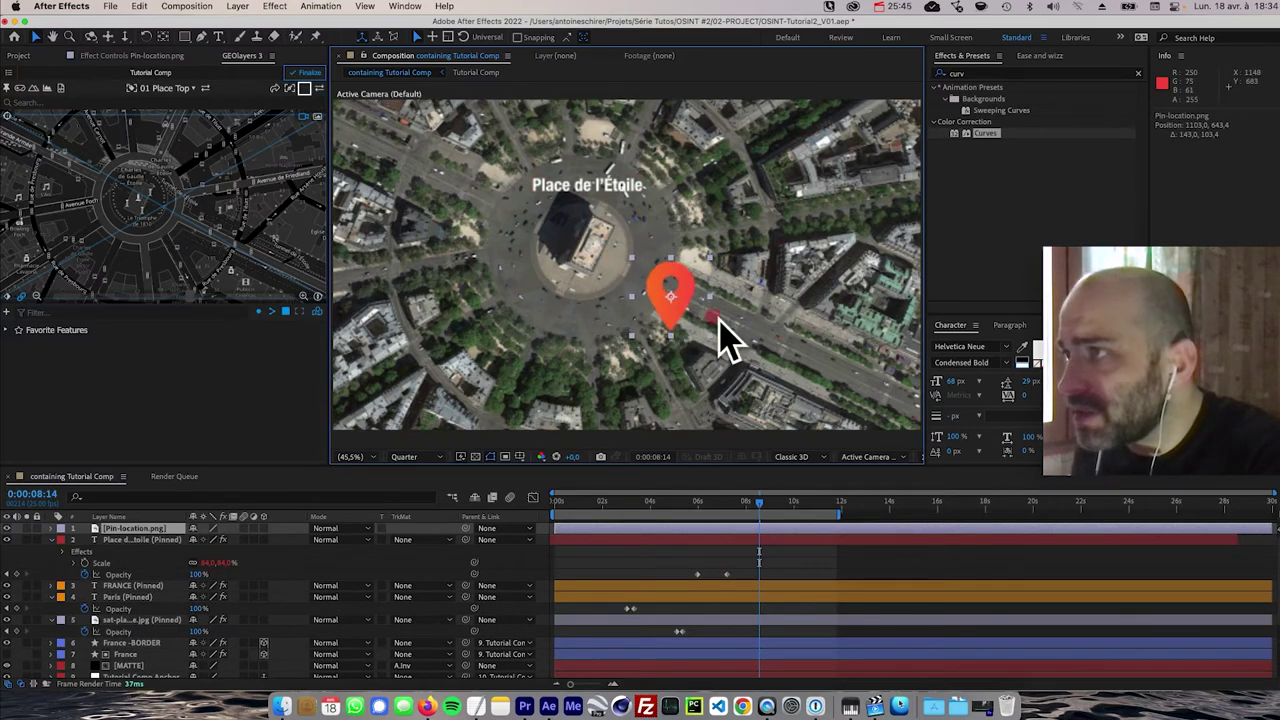
- Pre-compose the Pin-location.png layer as PIN, leaving all attributes in the containing Tutorial Comp
click(140, 530)
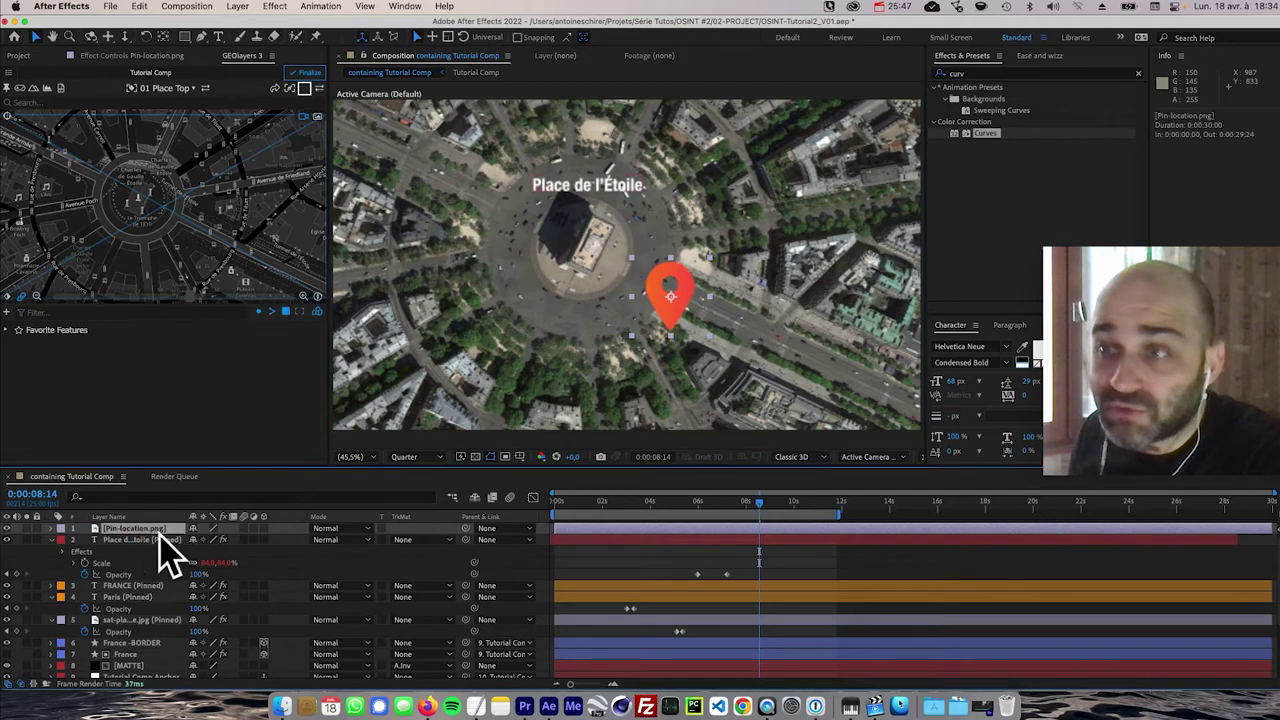
key(super+shift+c)
text(P)
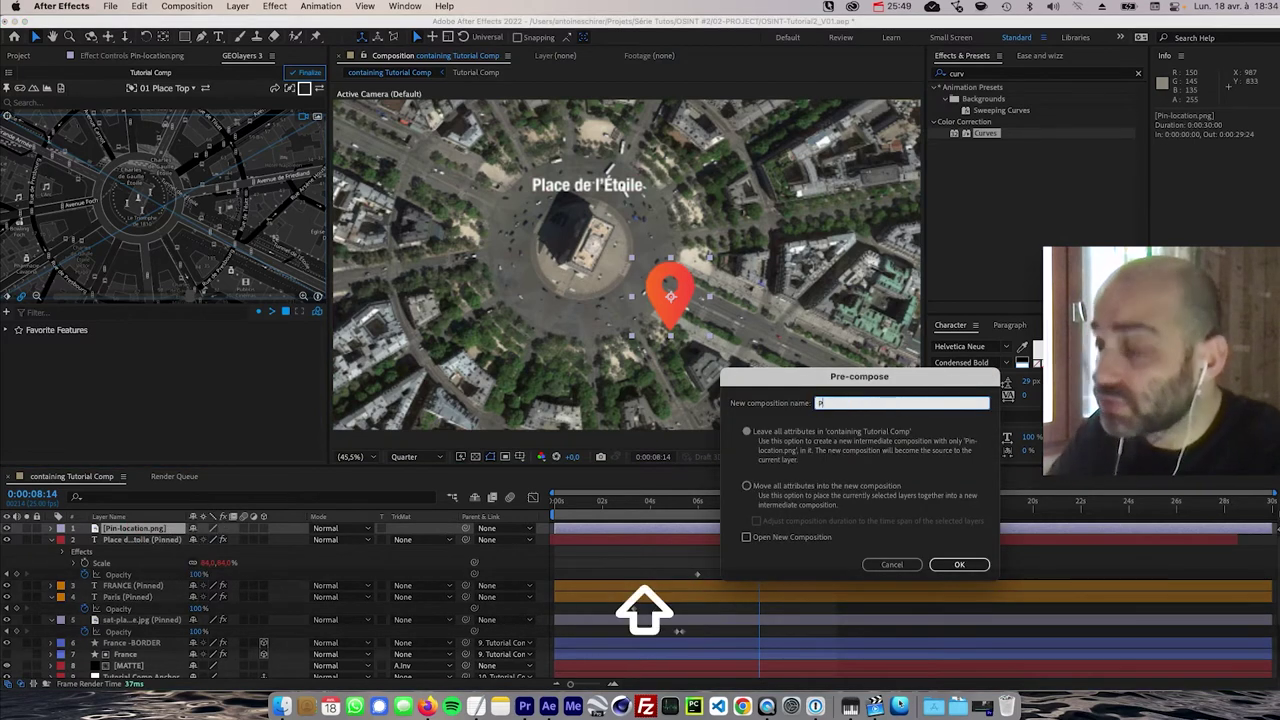
text(IN)
key(Return)
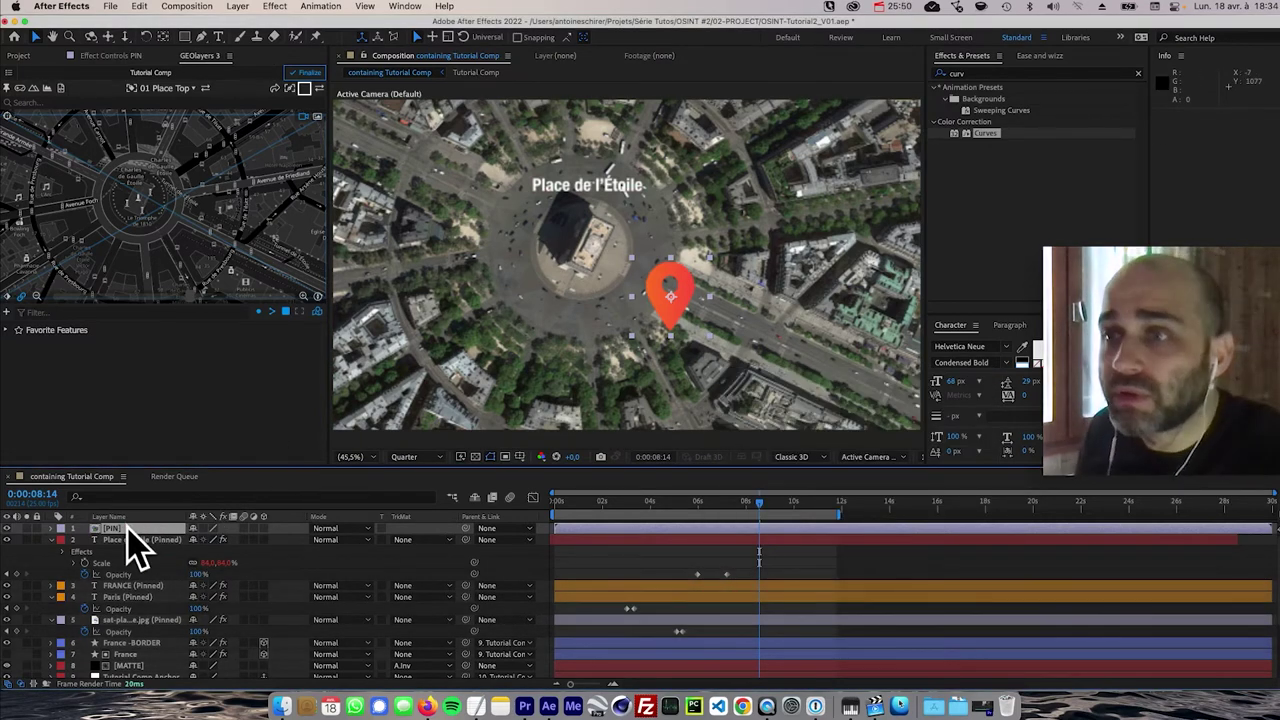
- In the PIN composition, draw an ellipse covering the pin's hole and set its fill to white (FFFFFF)
double_click(174, 530)
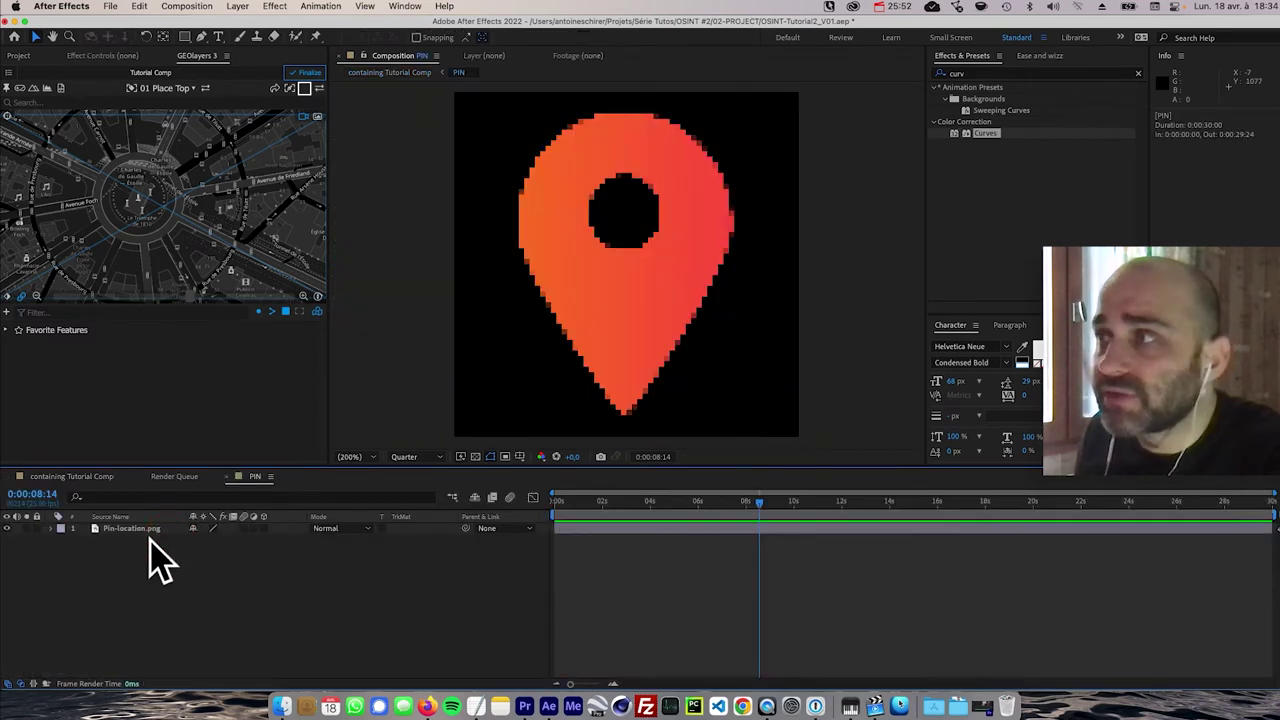
mouse_move(183, 40)
mouse_down()
mouse_move(226, 57)
mouse_move(230, 118)
mouse_up()
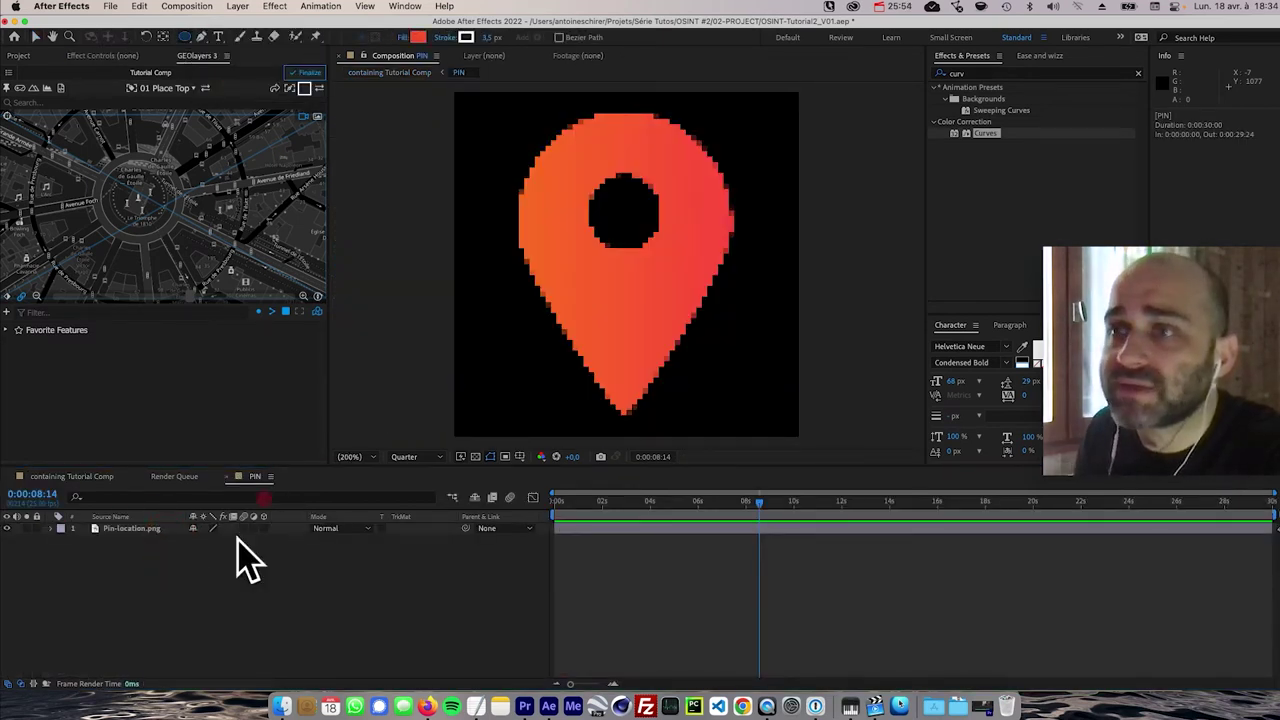
drag(568, 160, 697, 272)
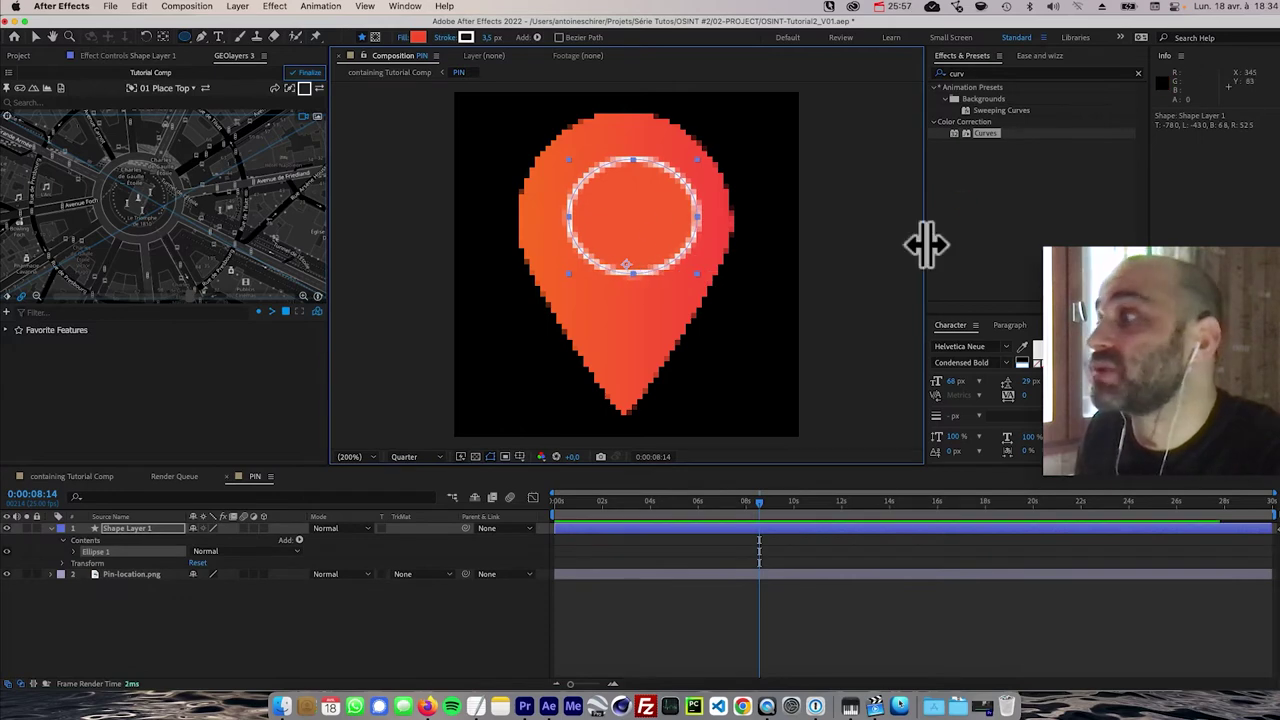
click(418, 37)
drag(714, 414, 676, 385)
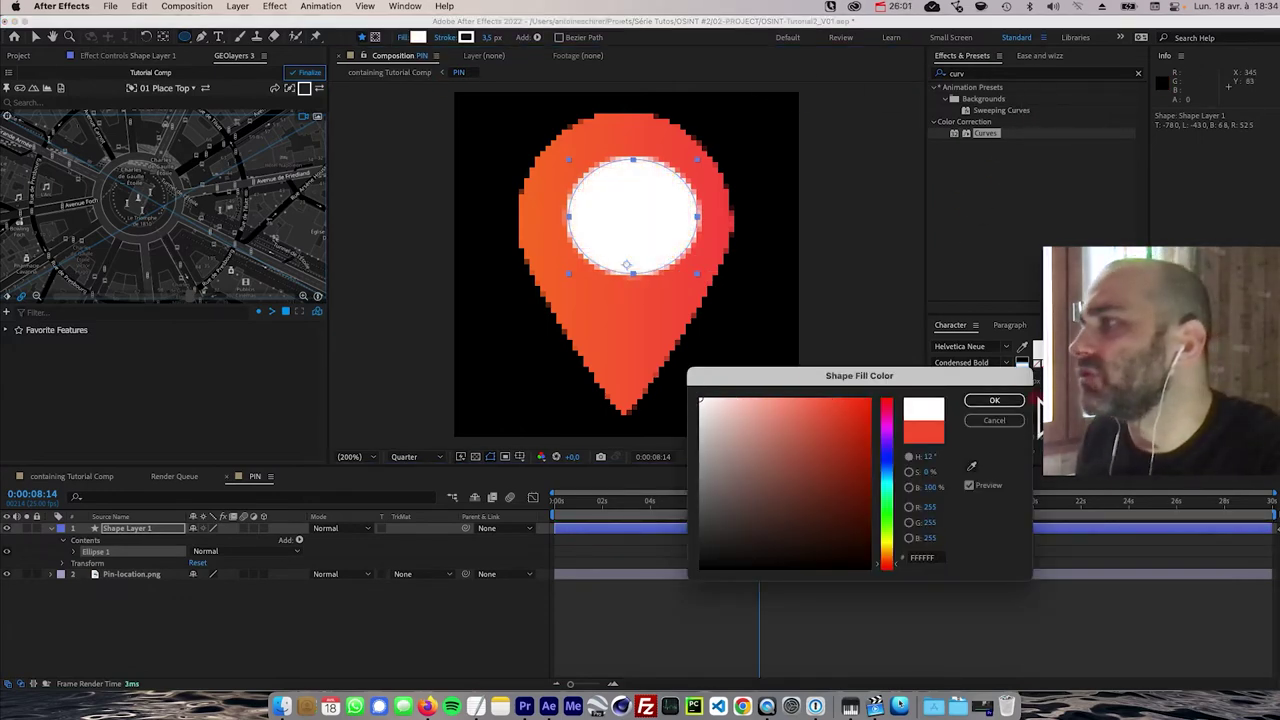
click(994, 400)
- Move the ellipse shape layer below Pin-location.png and return to the containing Tutorial Comp
drag(137, 543, 145, 600)
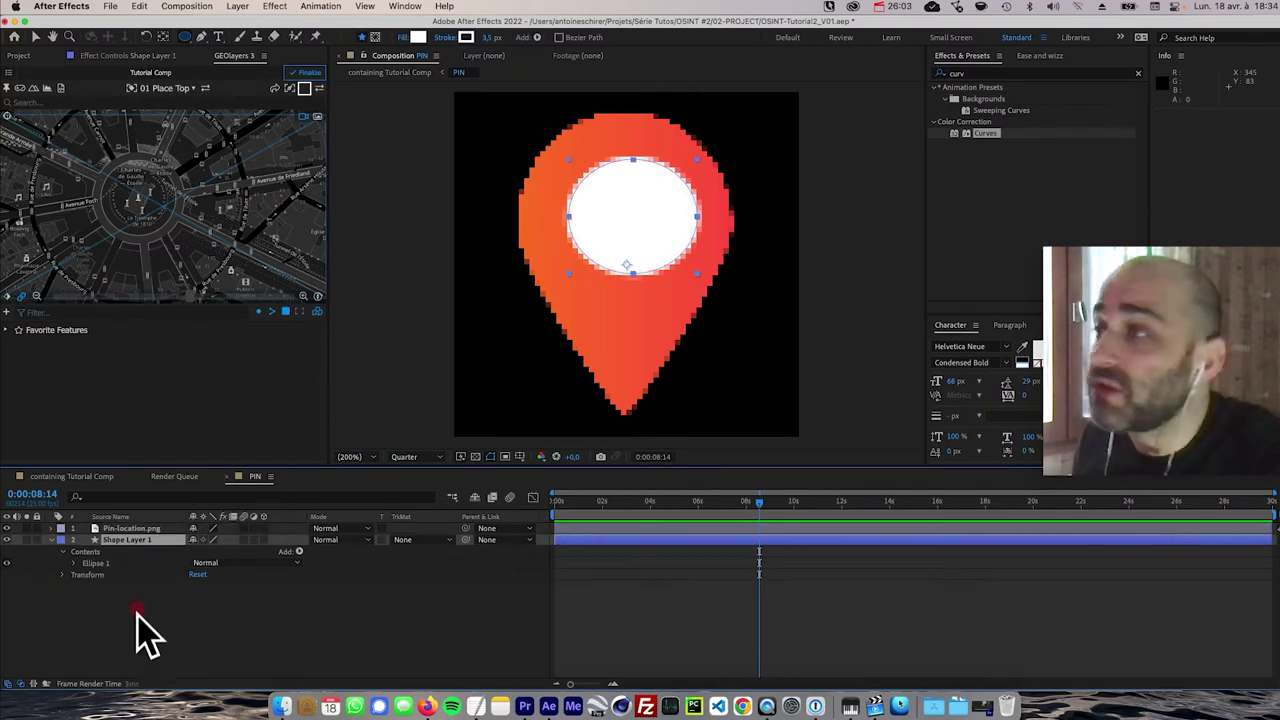
click(137, 607)
click(451, 496)
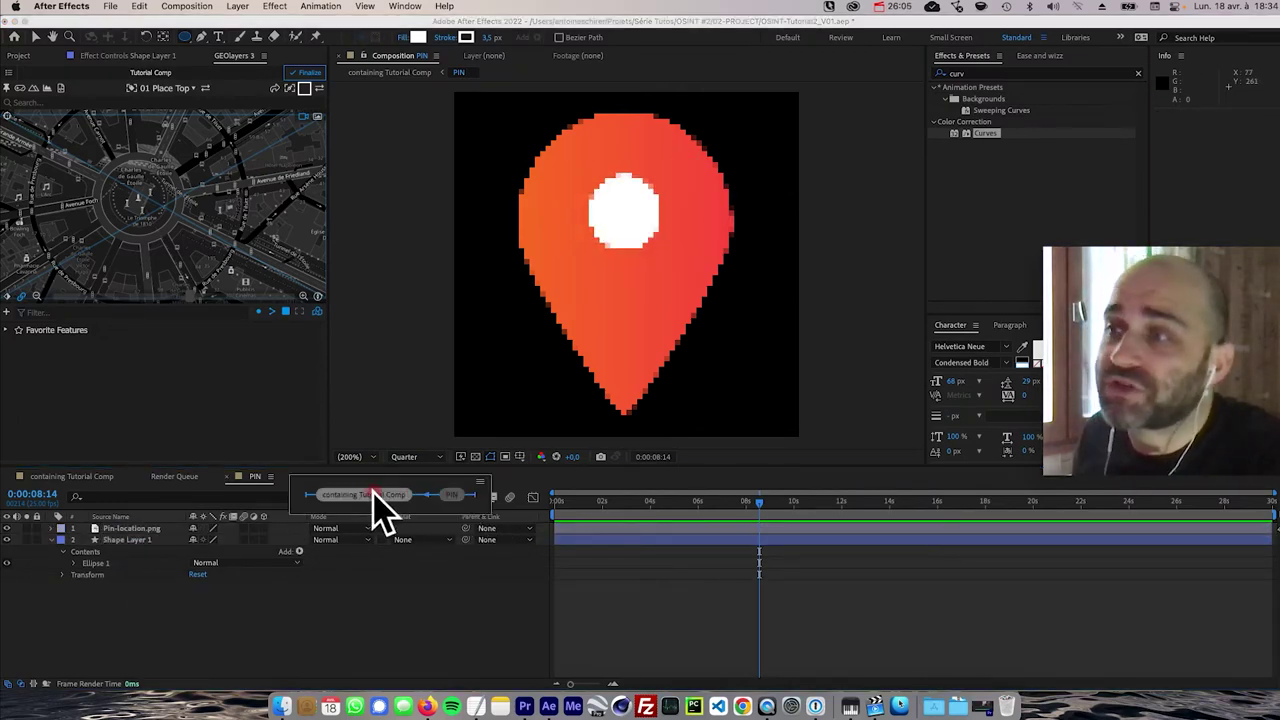
click(378, 493)
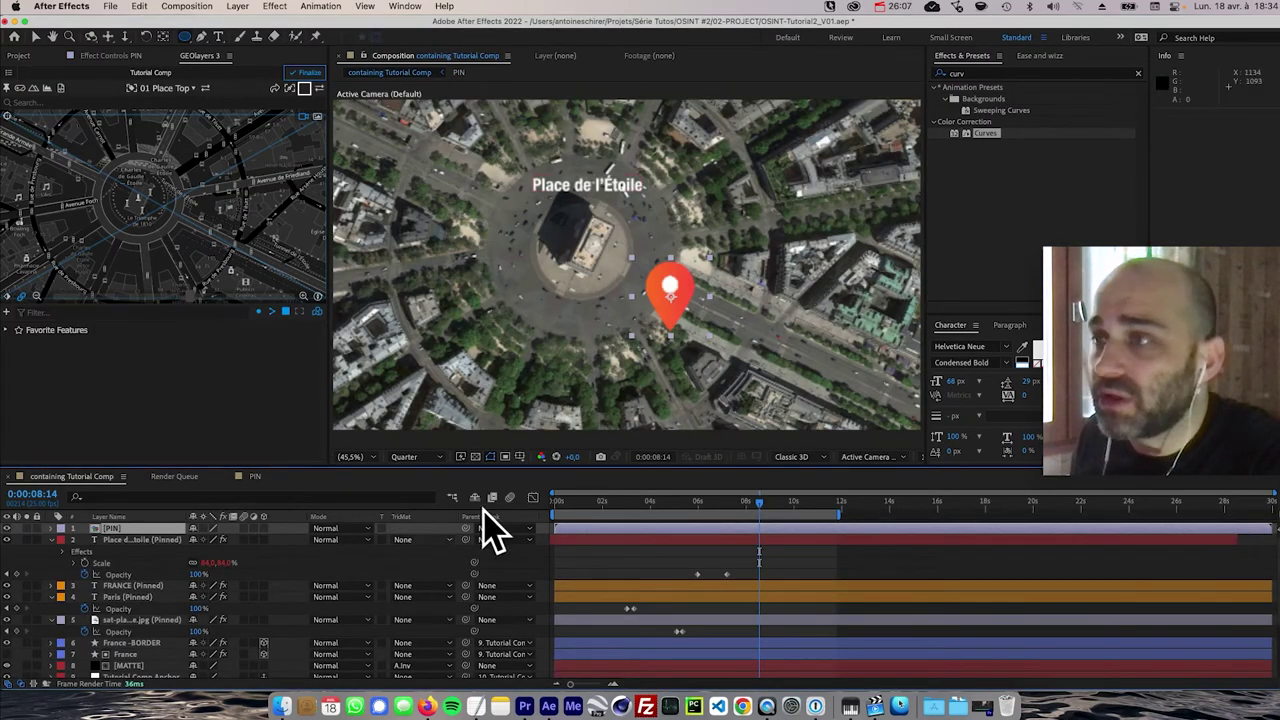
- Move the PIN layer's anchor point to the tip of the pin with the Pan Behind tool
key(y)
drag(675, 293, 667, 352)
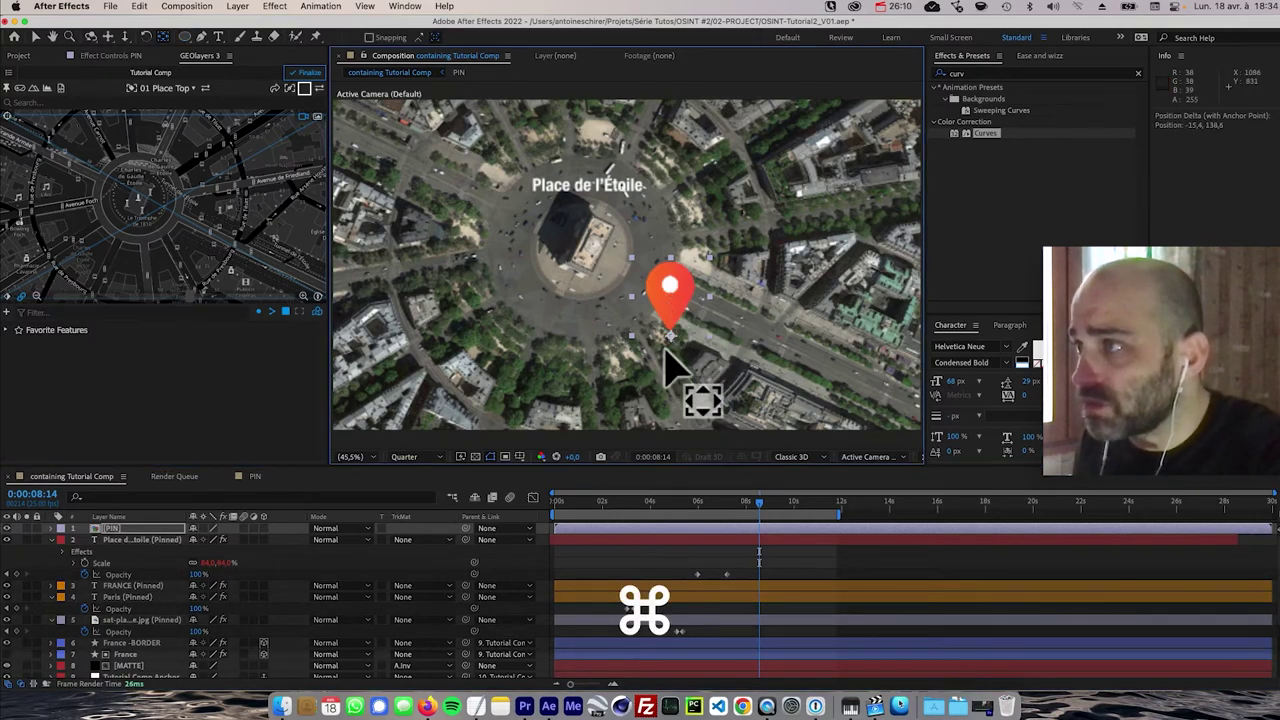
scroll(668, 358, up, 3)
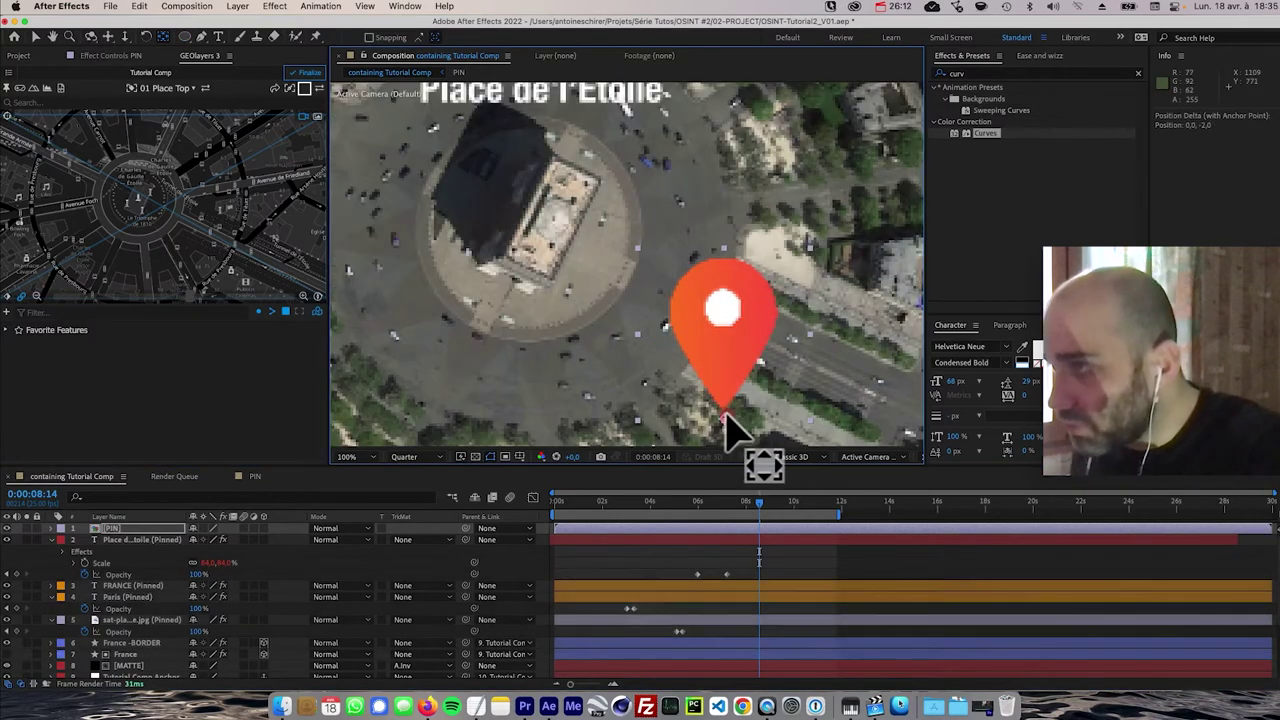
drag(726, 412, 749, 434)
key(super+minus)
key(v)
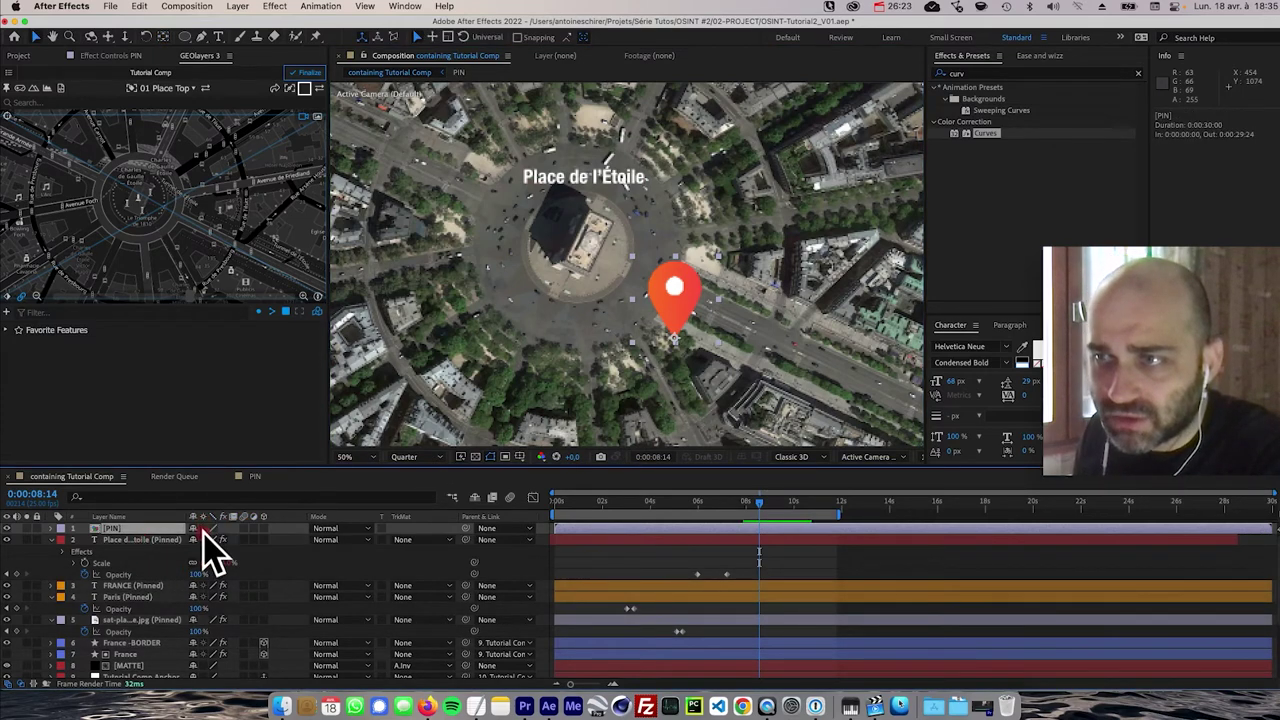
- Scale the PIN layer to 67% and nudge it slightly into place beside the roundabout
key(s)
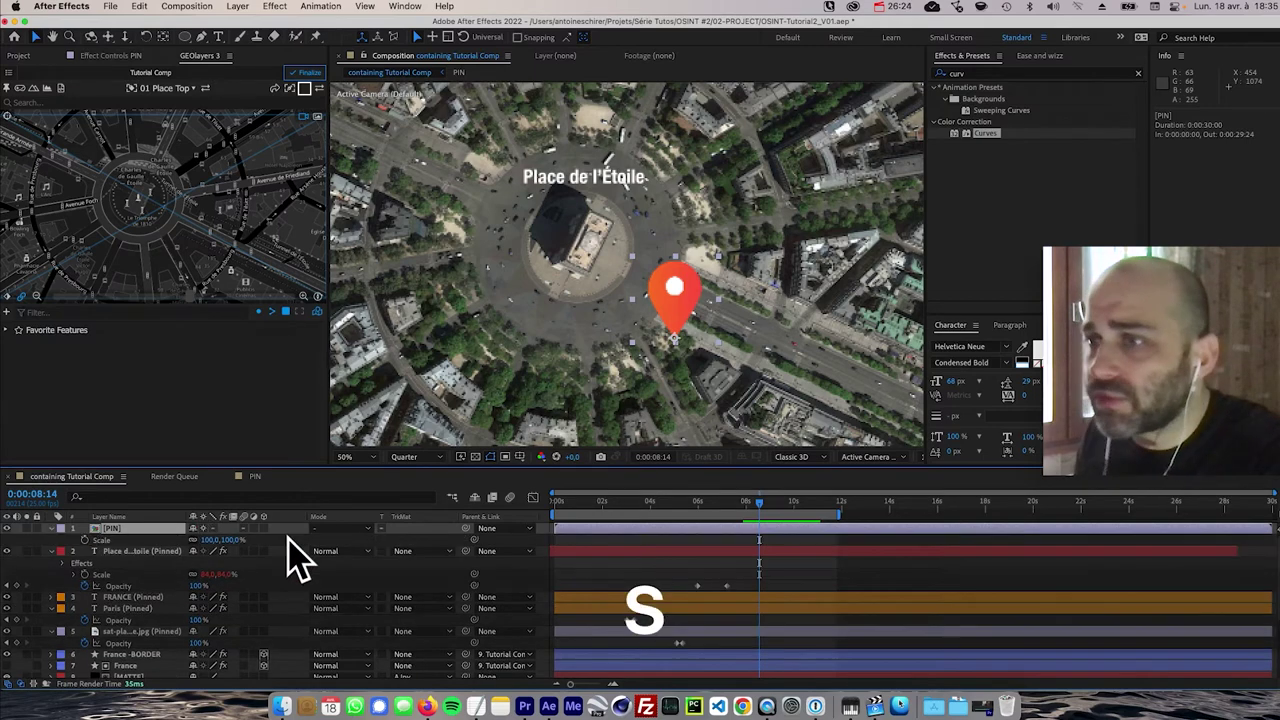
drag(230, 541, 192, 538)
key(v)
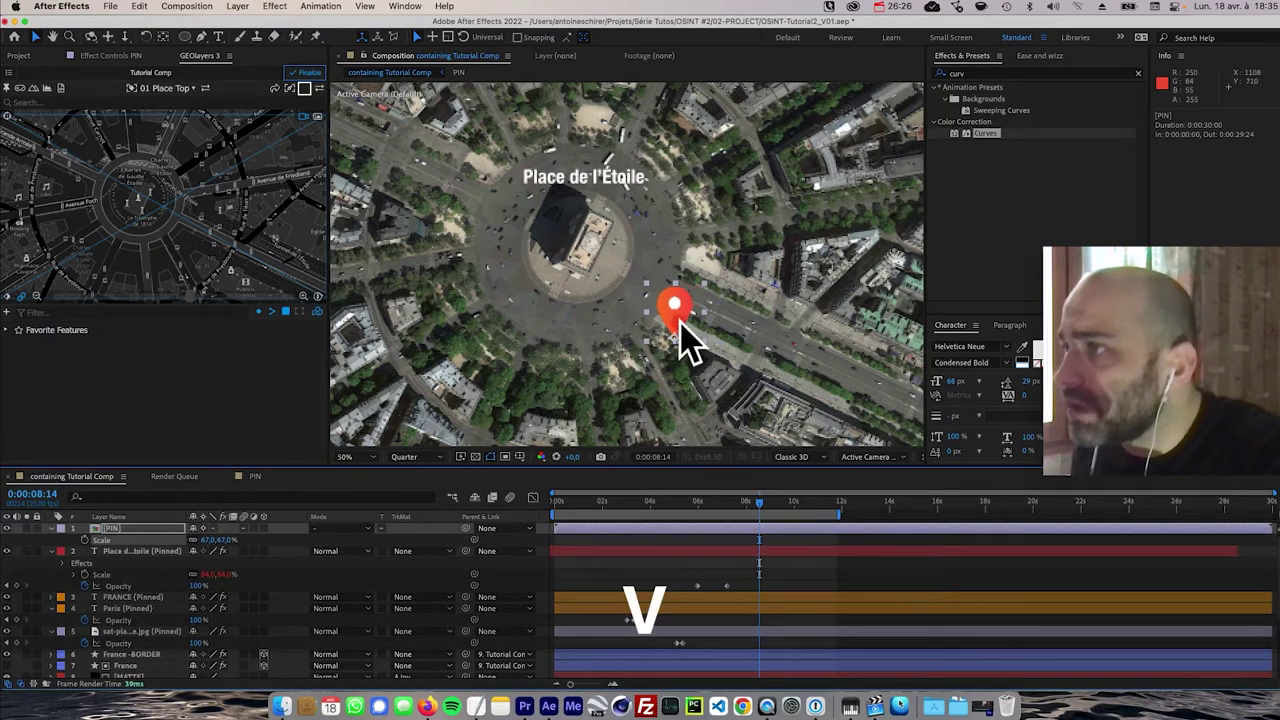
drag(680, 322, 678, 319)
- Make the PIN layer start at 0:00:06:24 and animate its scale from 0% there to 67% at 0:00:08:01
drag(556, 528, 706, 528)
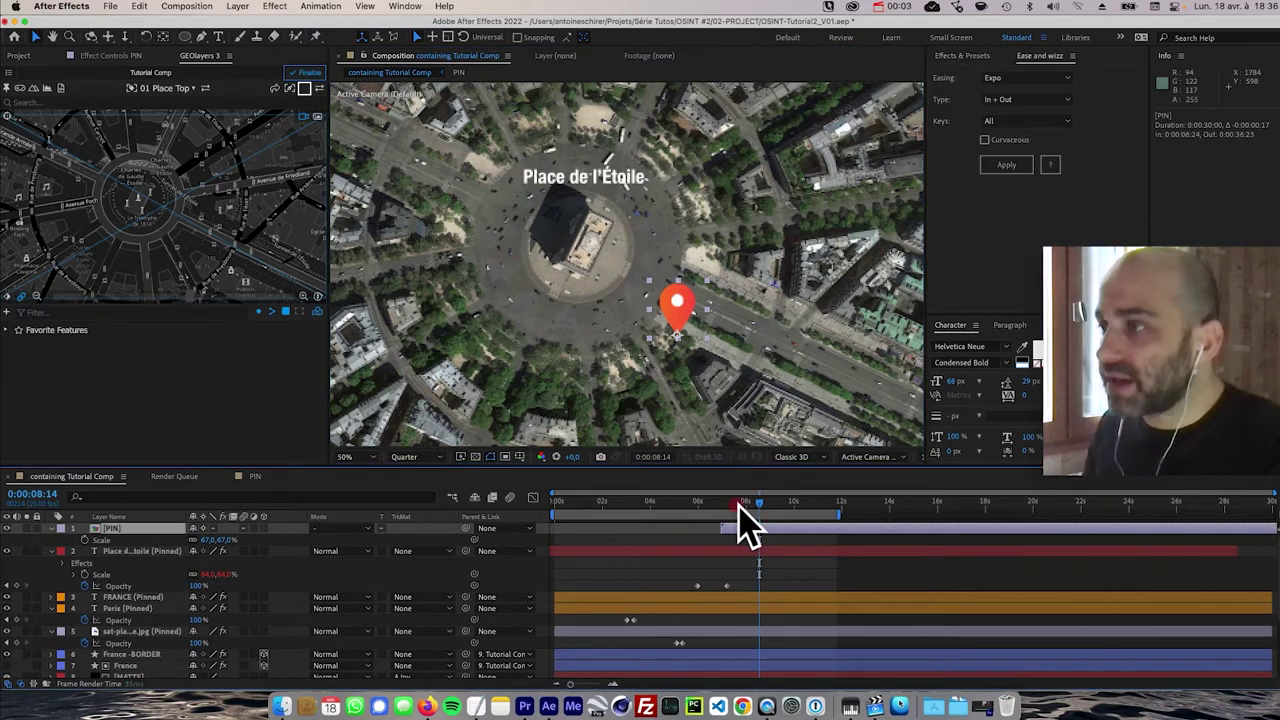
key(shift+Page_Up)
key(shift+Page_Up)
key(shift+Page_Up)
key(shift+Page_Up)
key(alt+shift+s)
drag(724, 541, 733, 541)
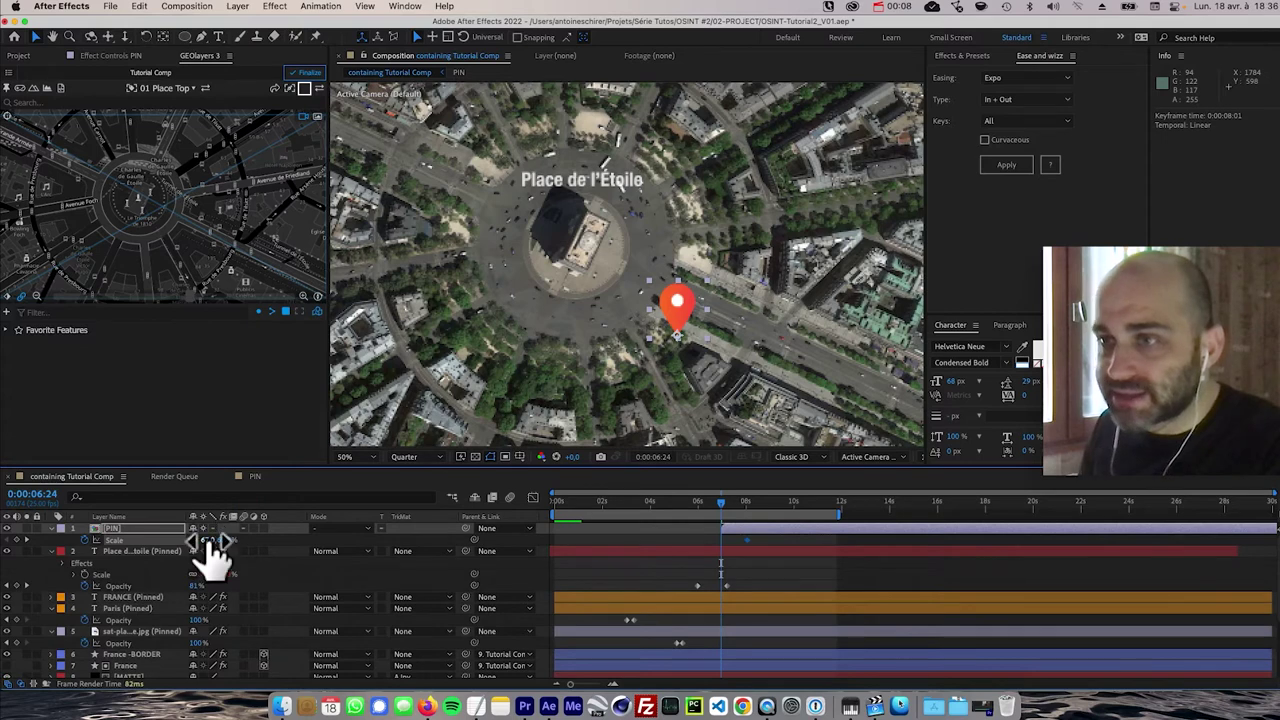
text(0.0,0.0)
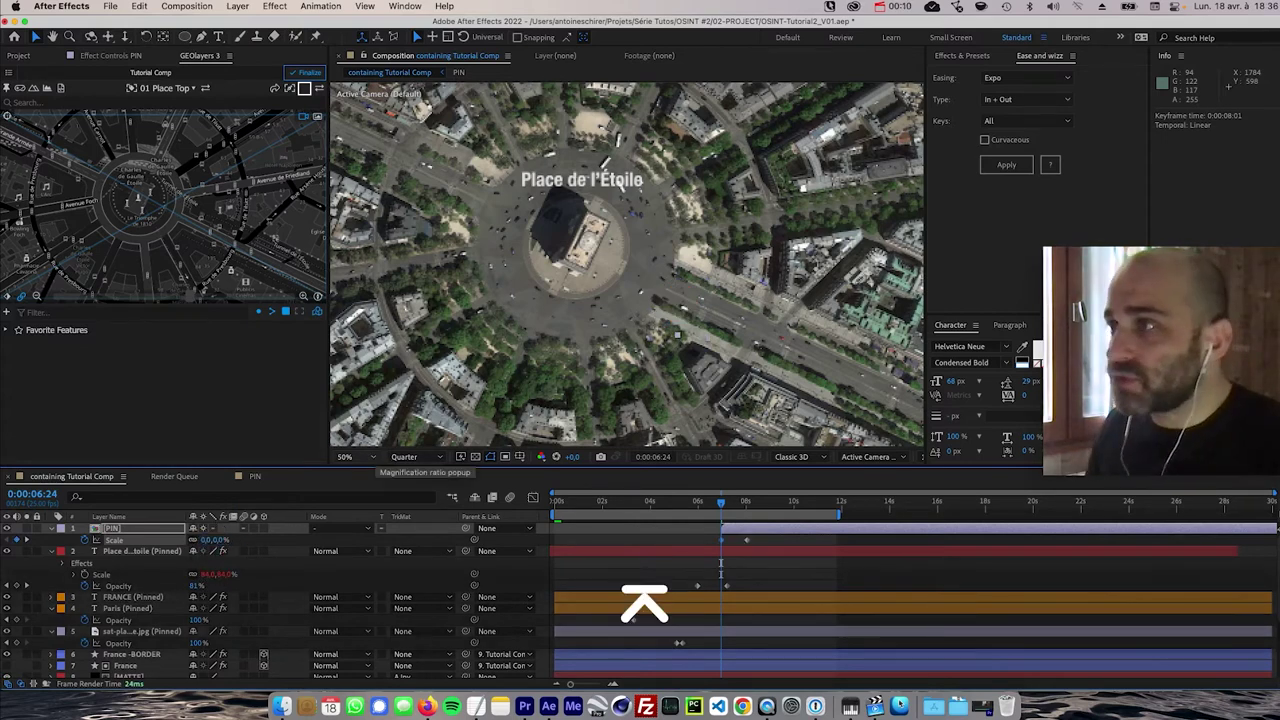
- Apply Quart In + Out easing to the PIN layer's scale keyframes and preview the pin's appearance
click(1025, 78)
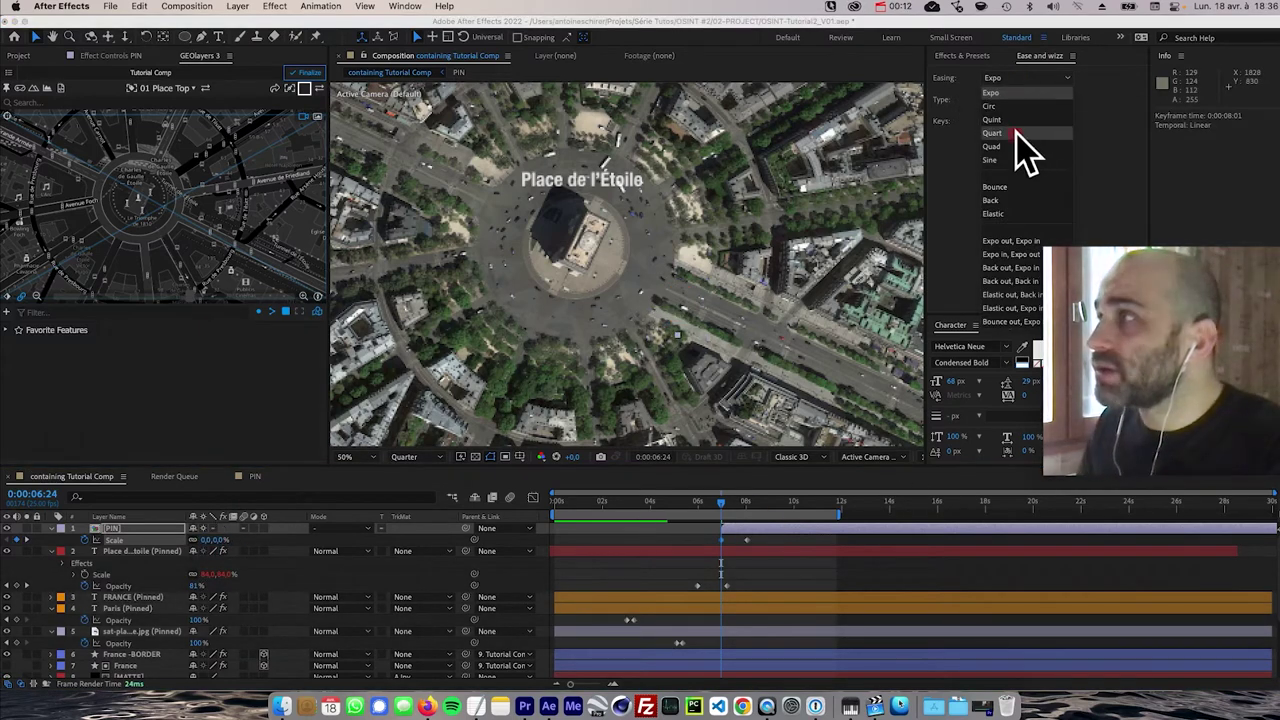
click(1015, 133)
click(1007, 165)
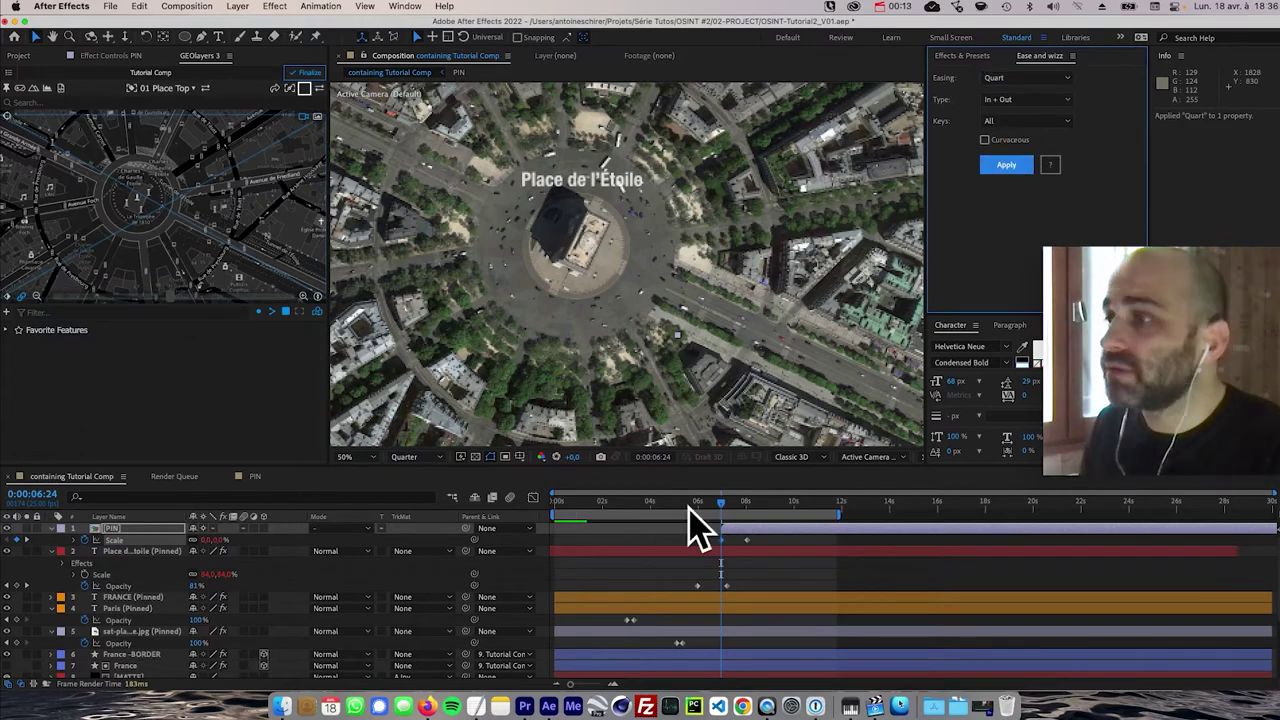
click(673, 560)
key(space)
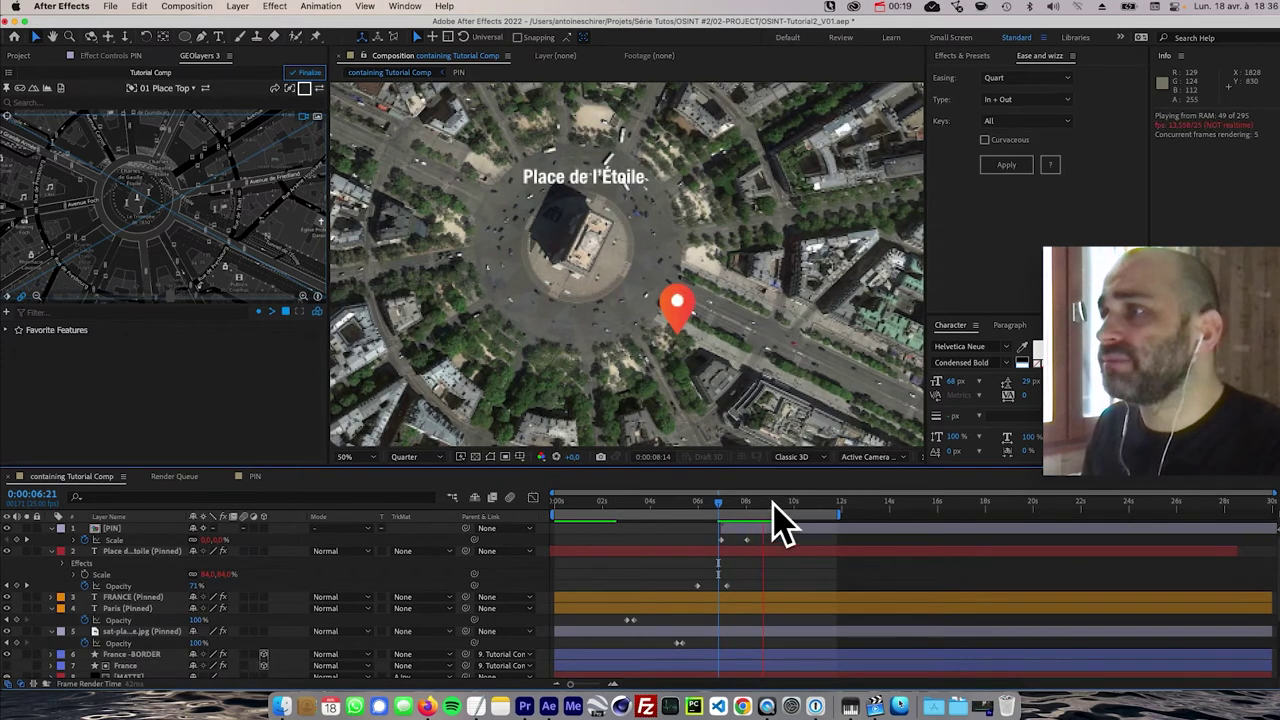
key(space)
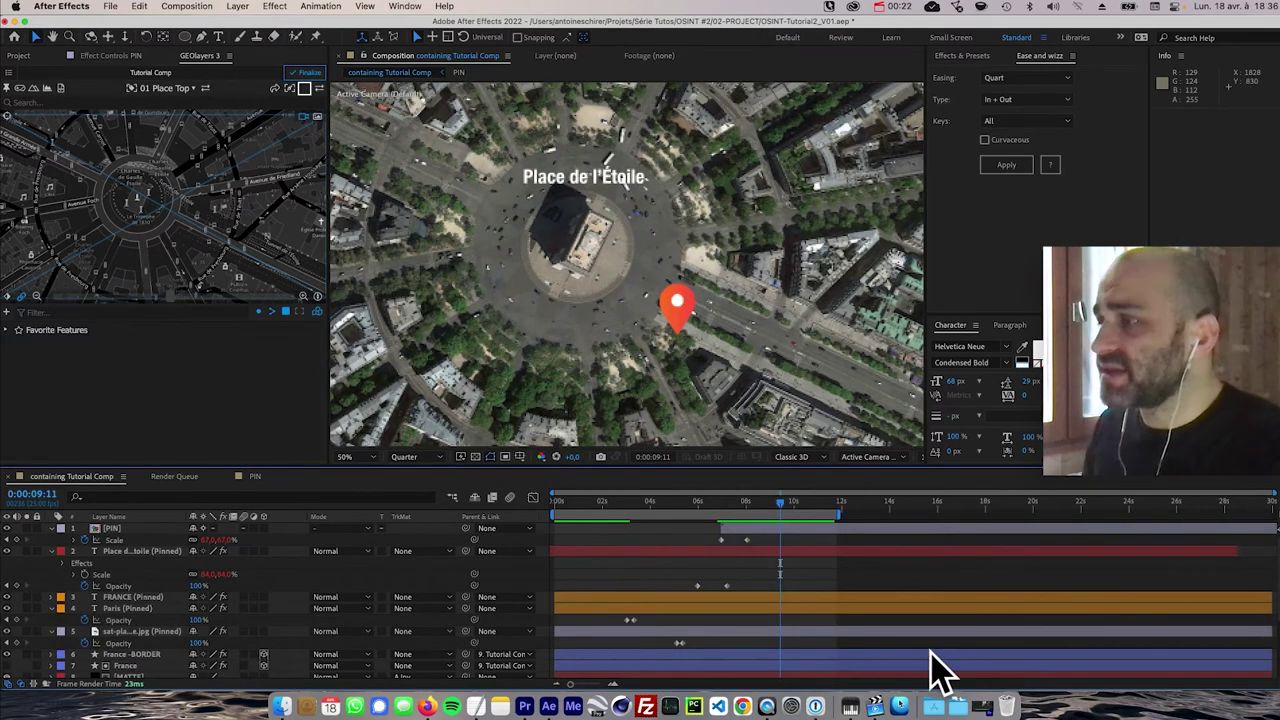
- Switch to QuickTime Player and examine the red field-of-view cone and the photo reveal in TutoOsint-Part2_V01.mov
click(767, 706)
click(874, 499)
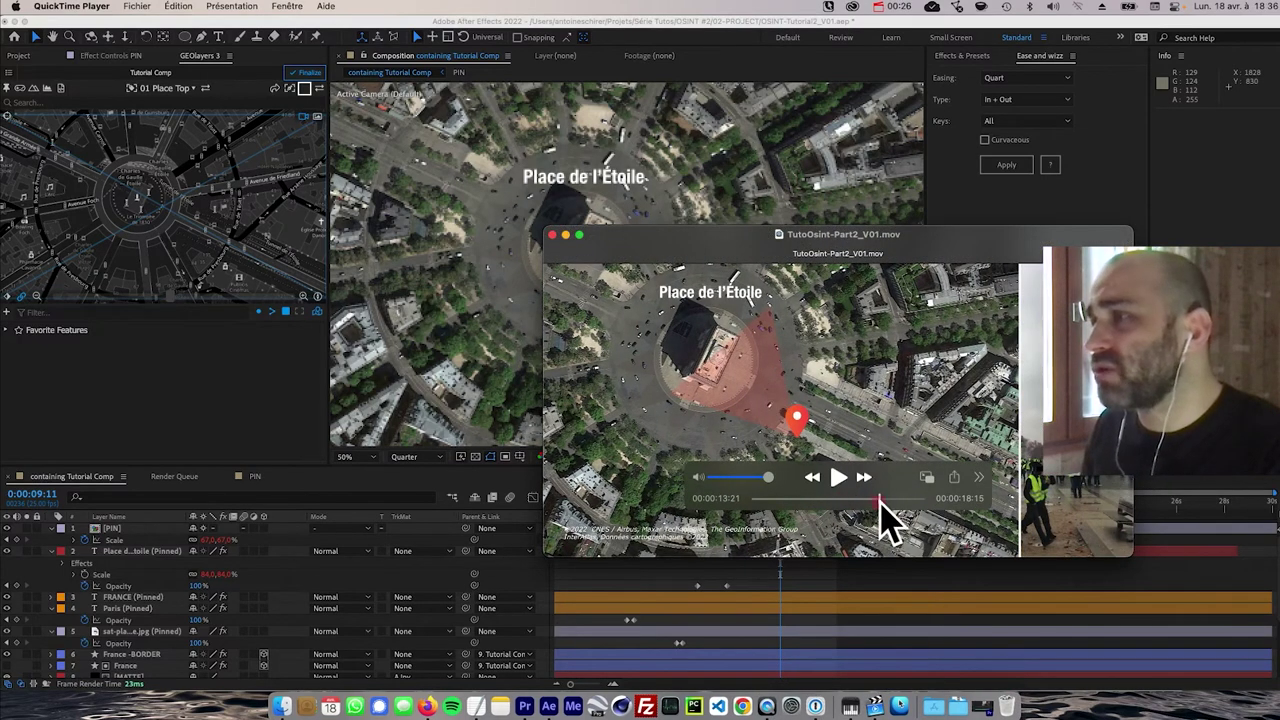
click(897, 499)
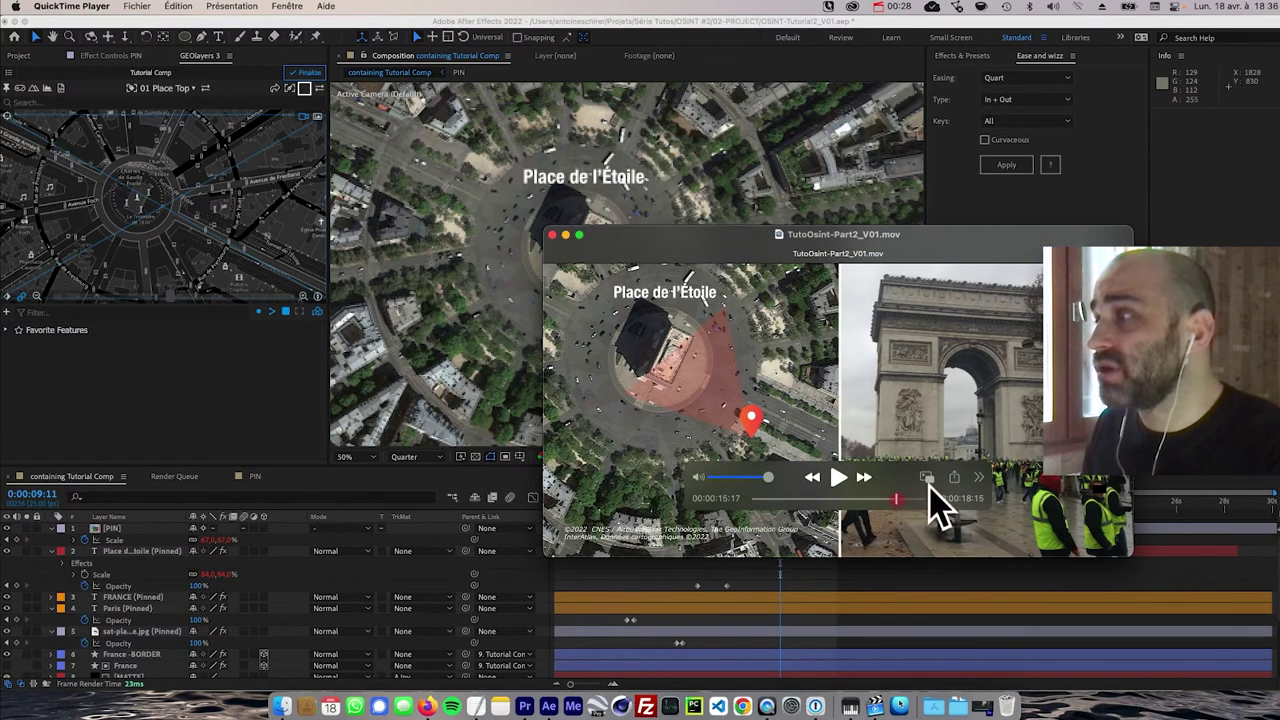
drag(898, 498, 790, 450)
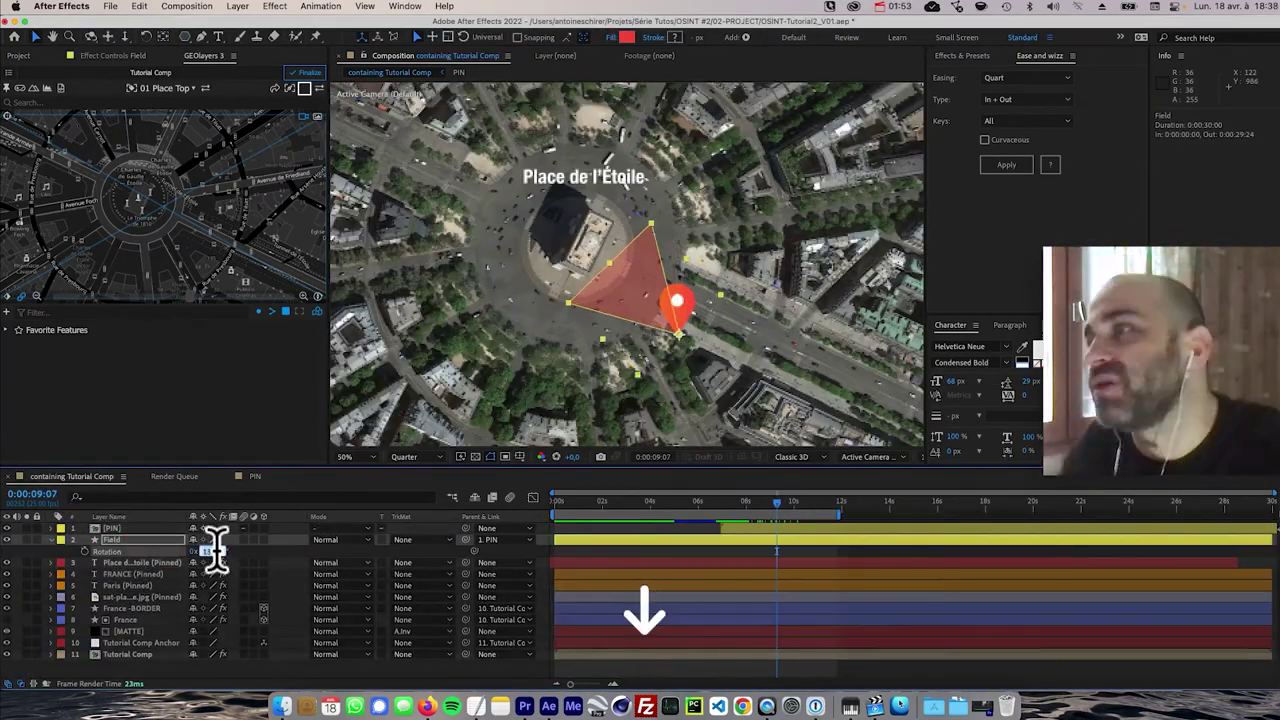
- Set the composition preview resolution to Full and check the map attribution text at several points of the zoom animation
mouse_move(688, 502)
mouse_down()
mouse_move(751, 503)
mouse_move(738, 502)
mouse_up()
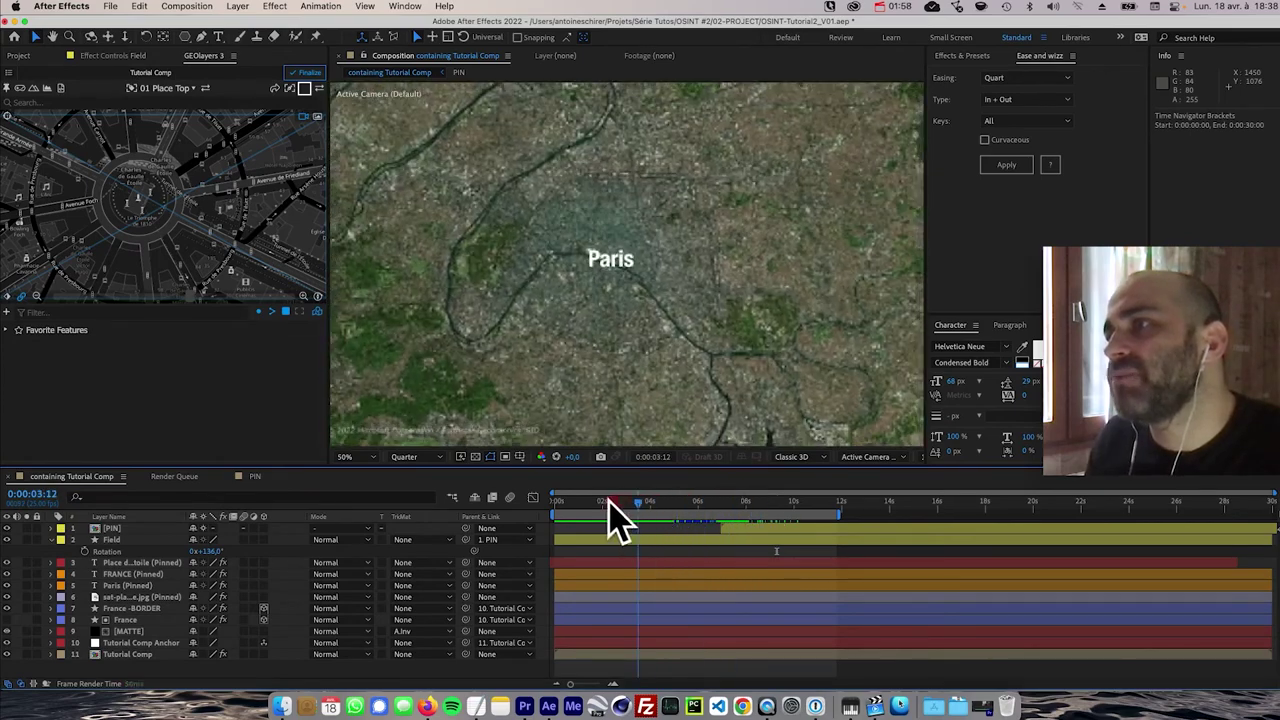
drag(606, 498, 755, 503)
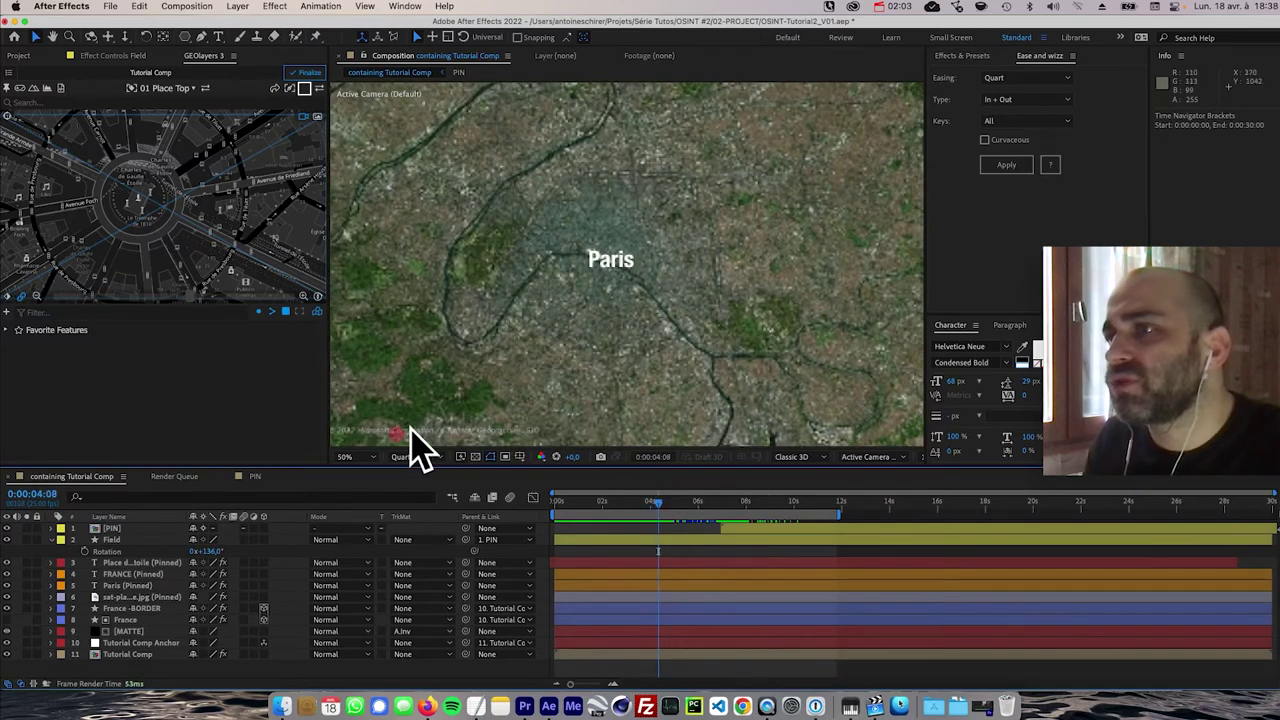
click(410, 456)
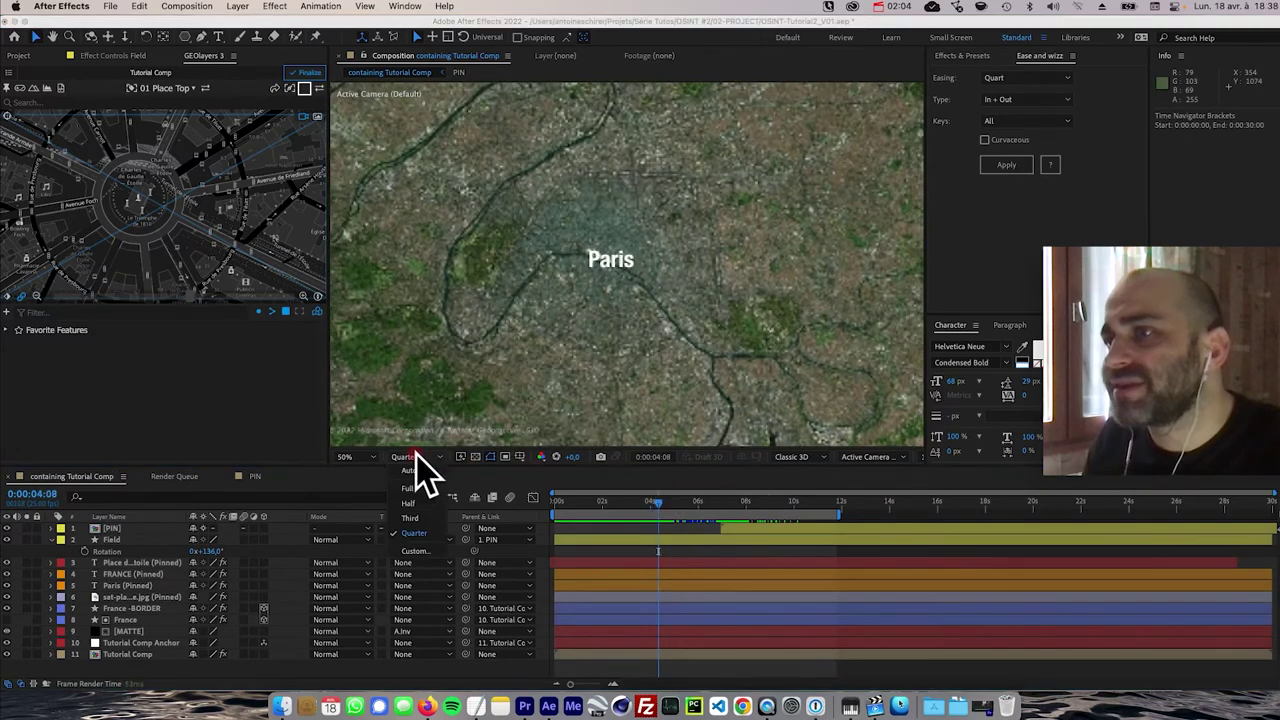
click(407, 487)
mouse_move(620, 500)
mouse_down()
mouse_move(590, 500)
mouse_move(605, 500)
mouse_up()
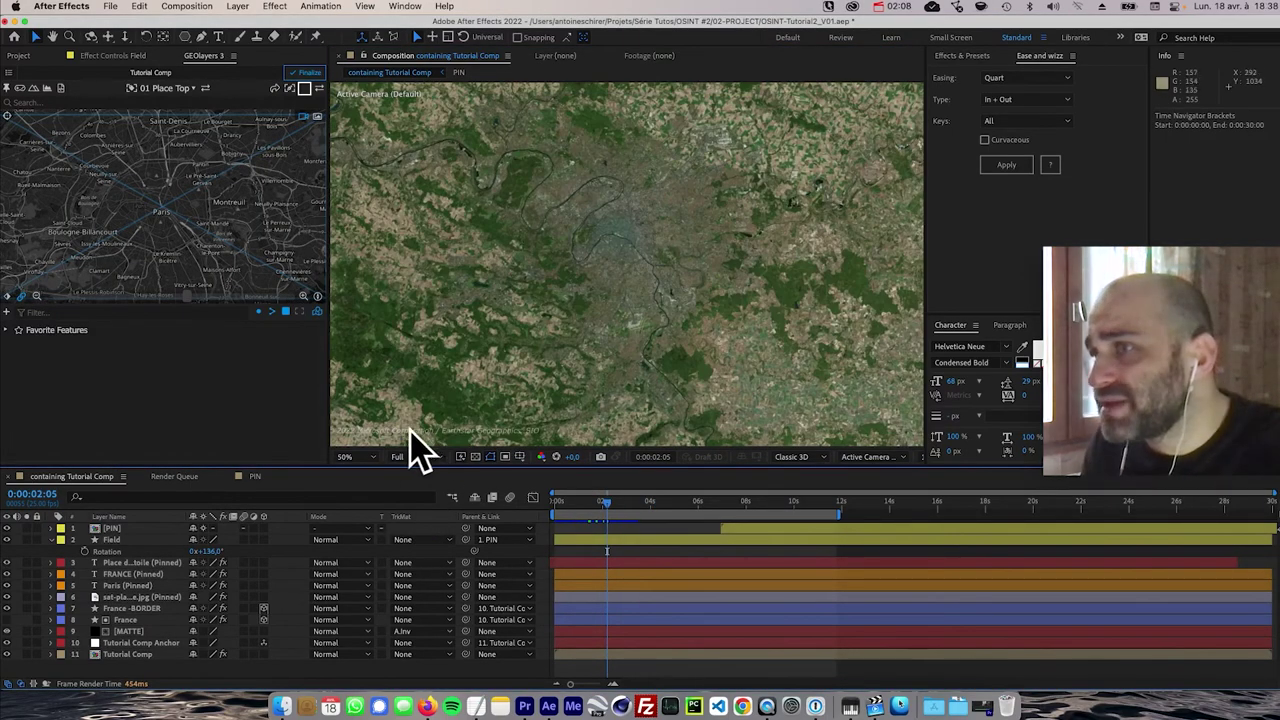
drag(602, 500, 743, 508)
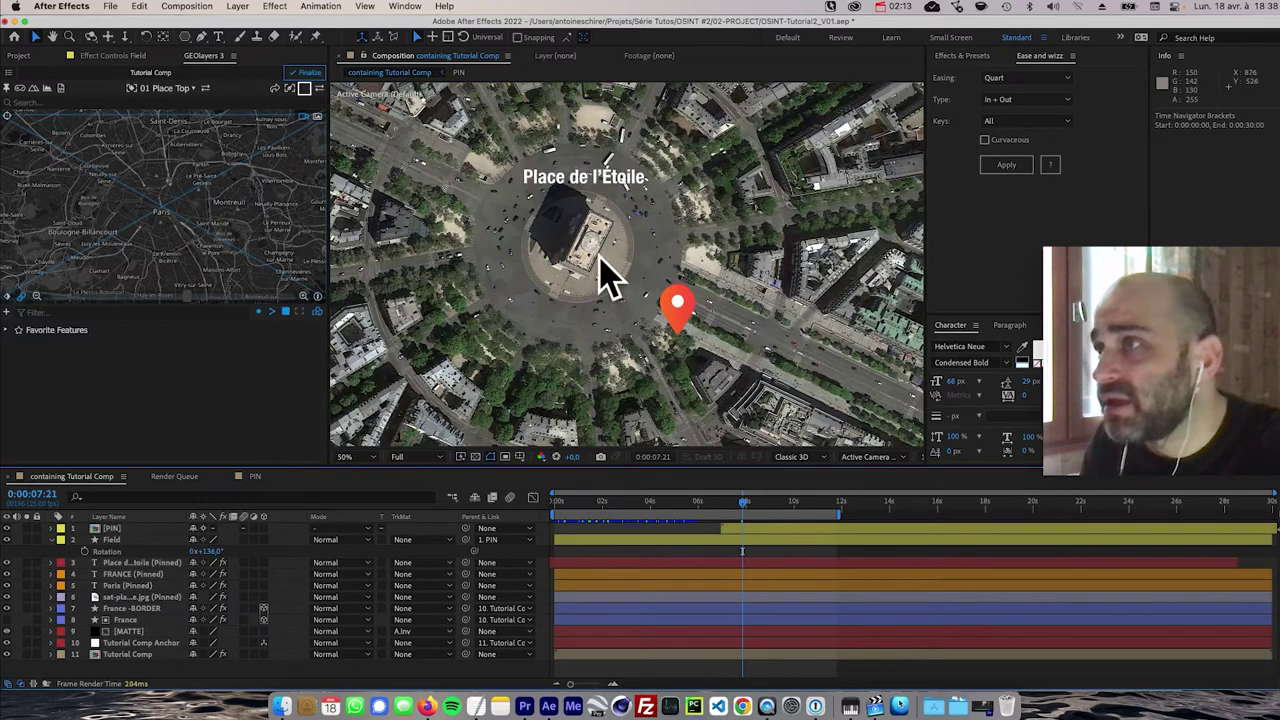
mouse_move(743, 508)
mouse_down()
mouse_move(700, 505)
mouse_move(733, 505)
mouse_up()
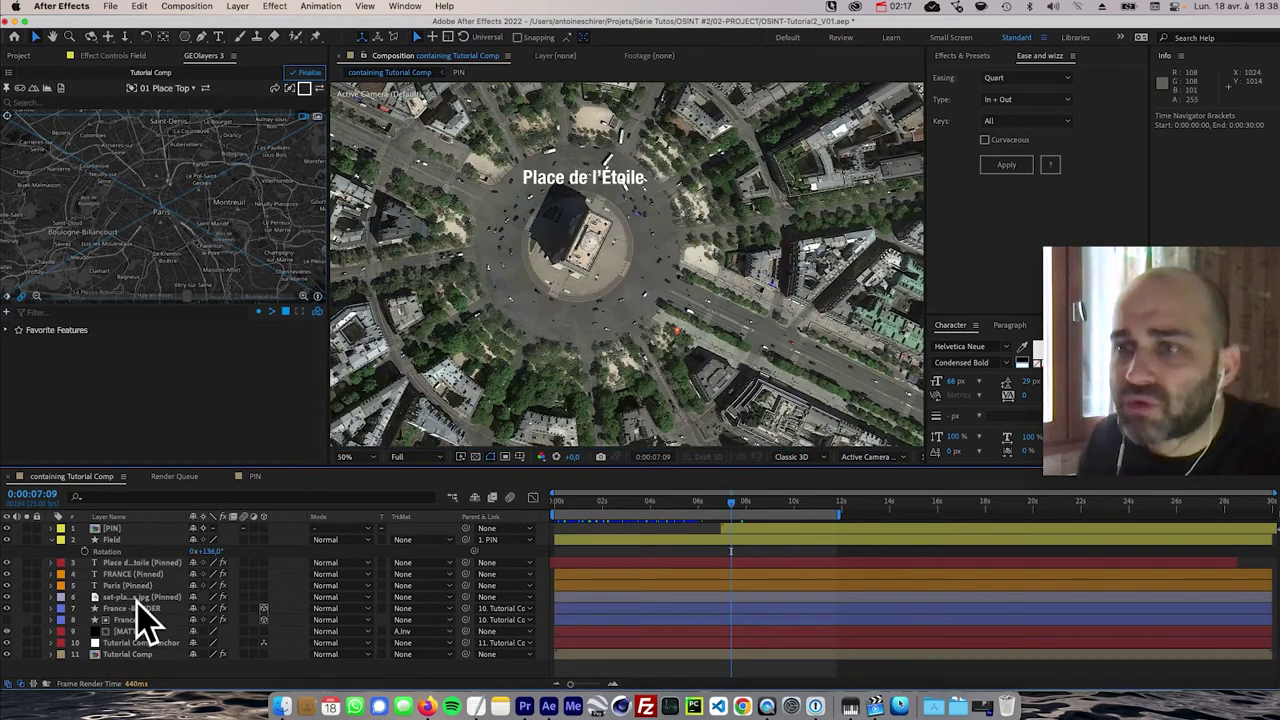
drag(694, 517, 660, 518)
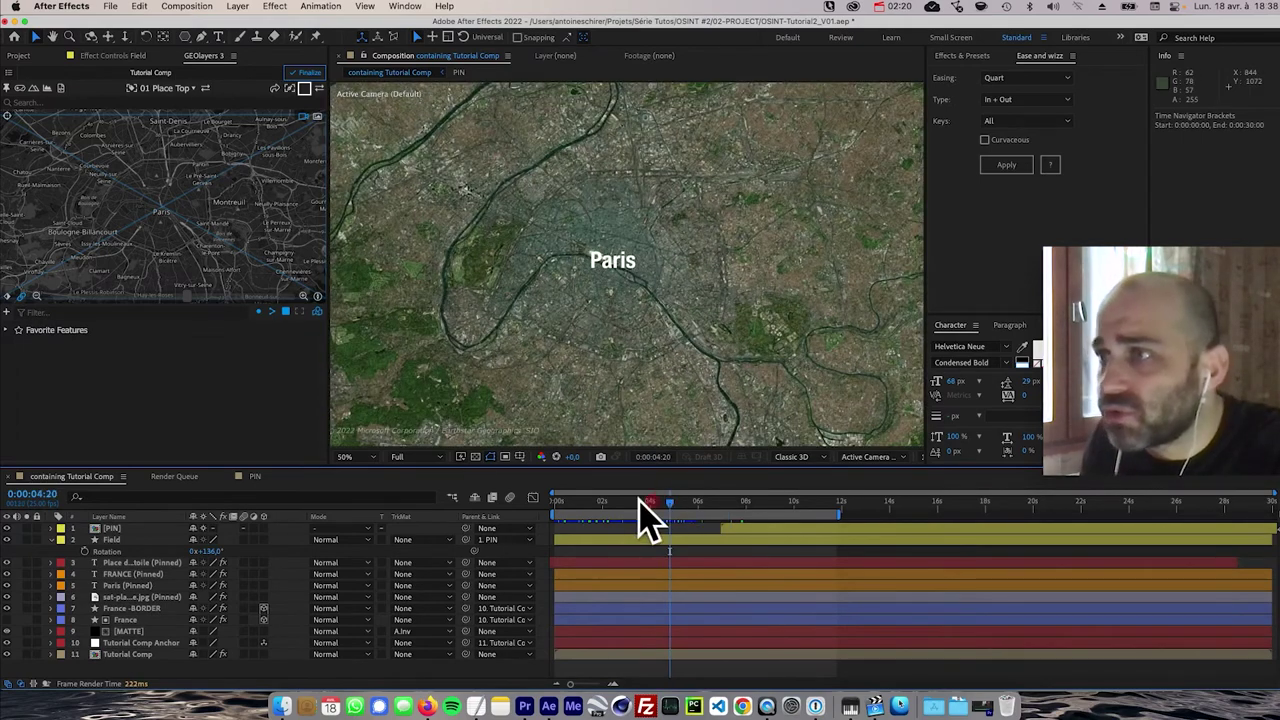
- Open the nested Tutorial Comp and reveal its shy layers to locate the provider attribution text layer
click(128, 655)
double_click(128, 655)
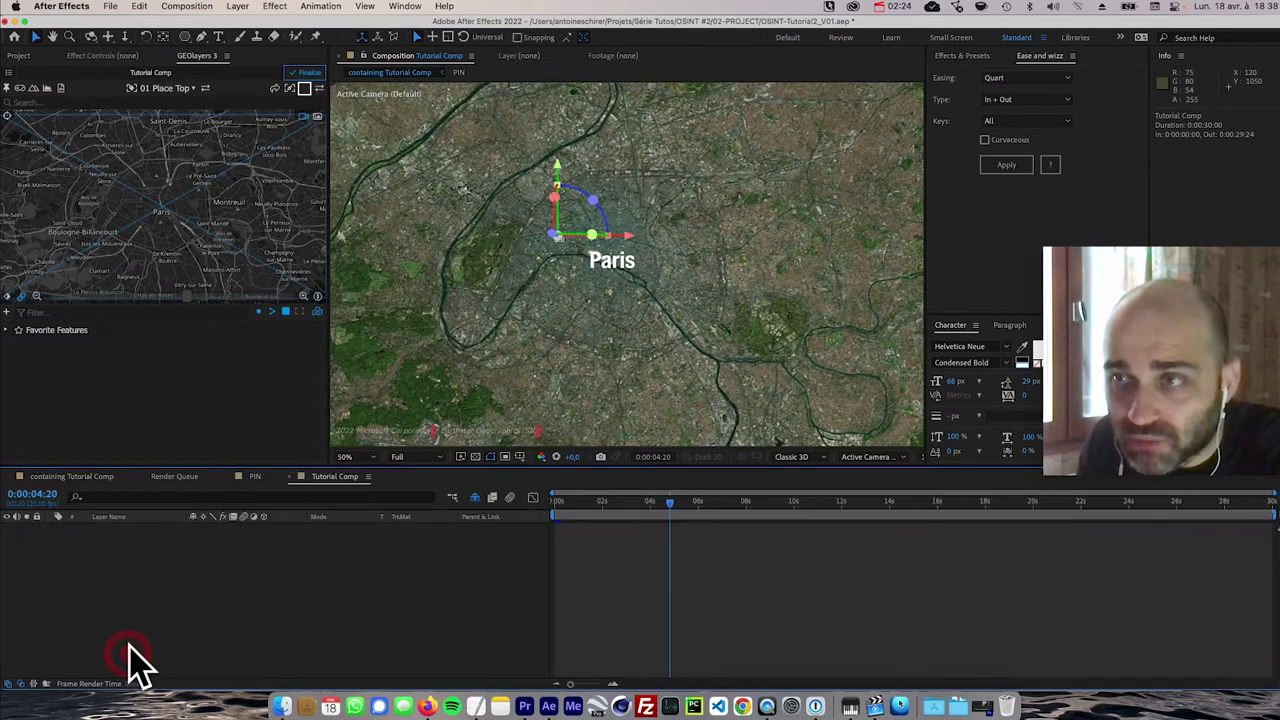
click(476, 497)
key(space)
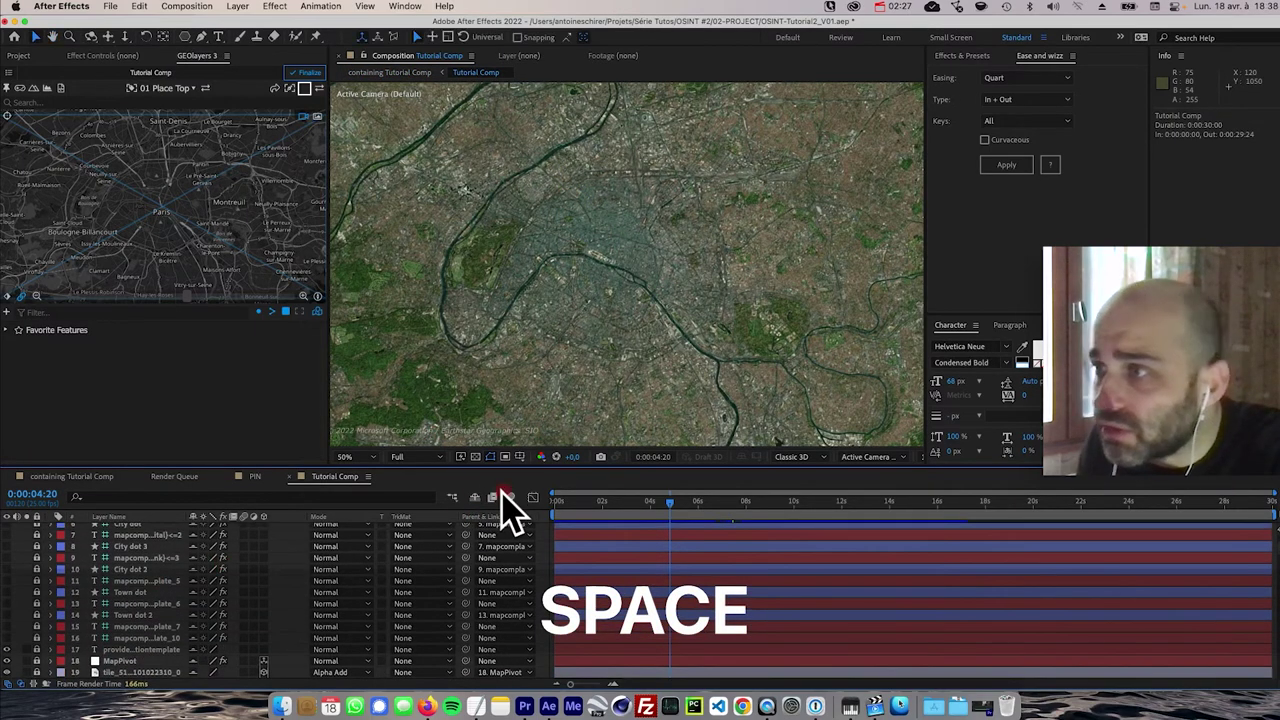
click(476, 497)
click(476, 497)
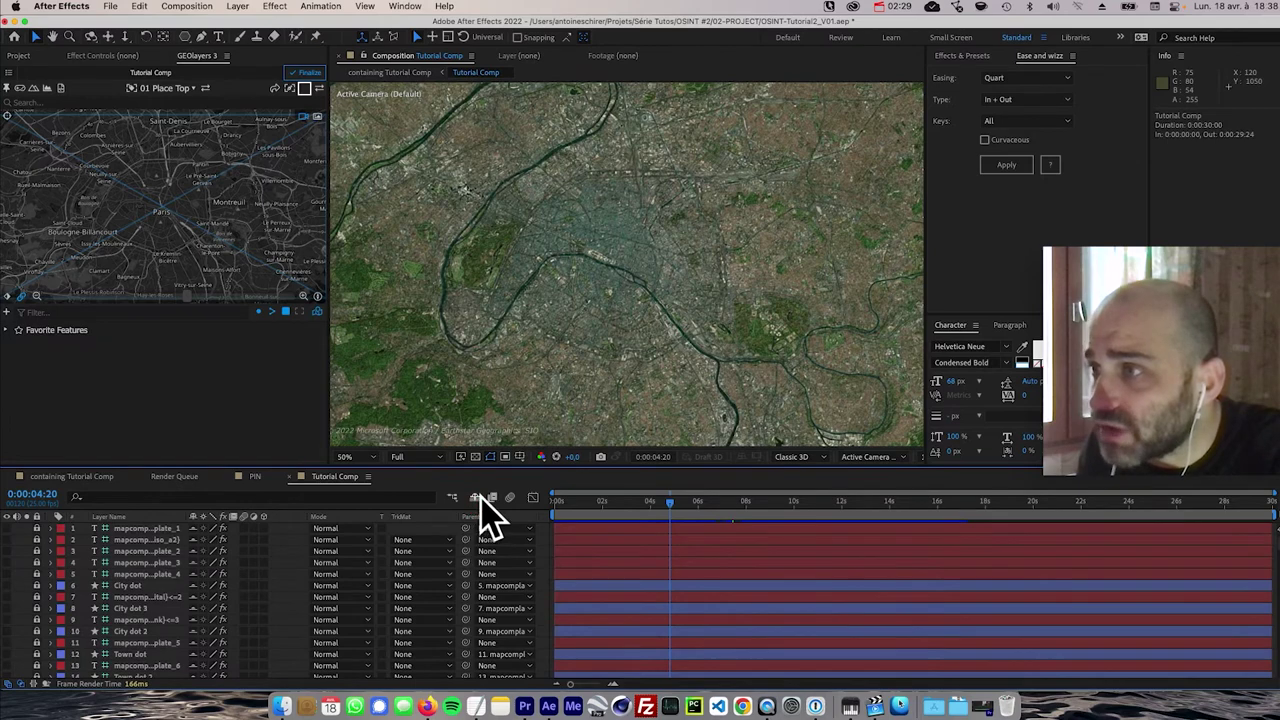
key(space)
drag(120, 663, 143, 597)
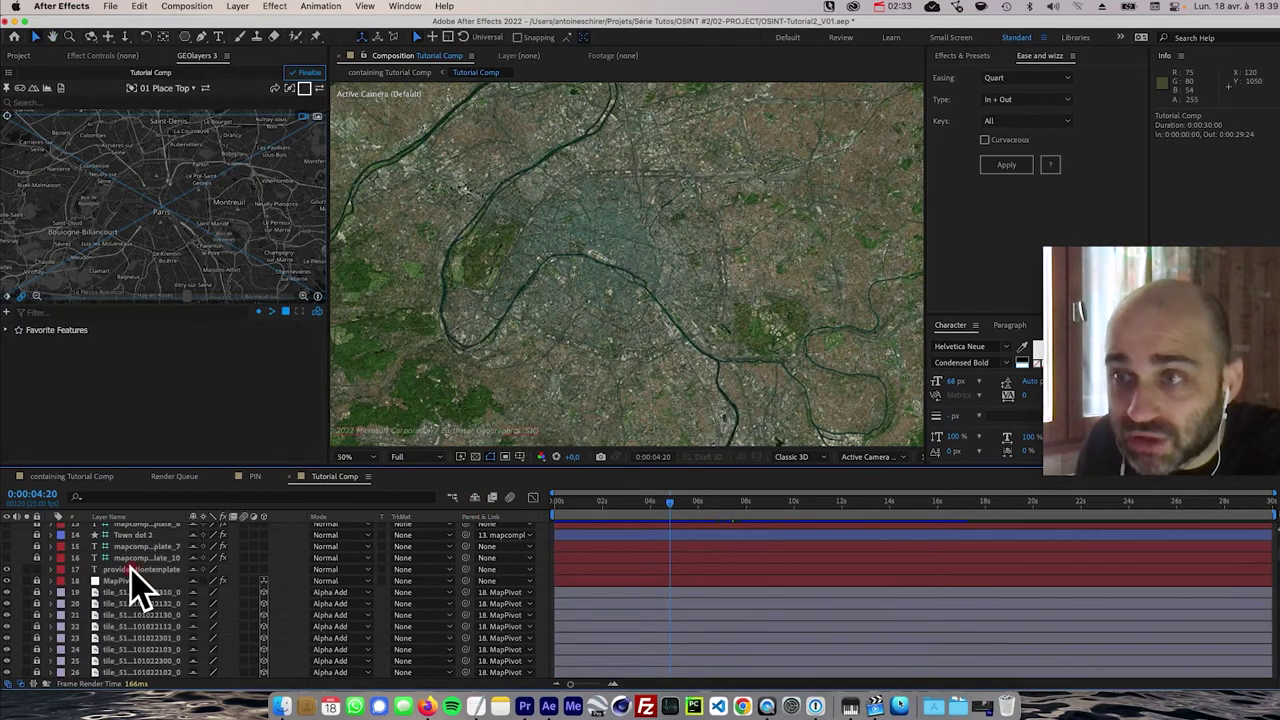
- Cut the provider attribution text layer from Tutorial Comp and paste it into containing Tutorial Comp at 0:00:00:00
click(132, 570)
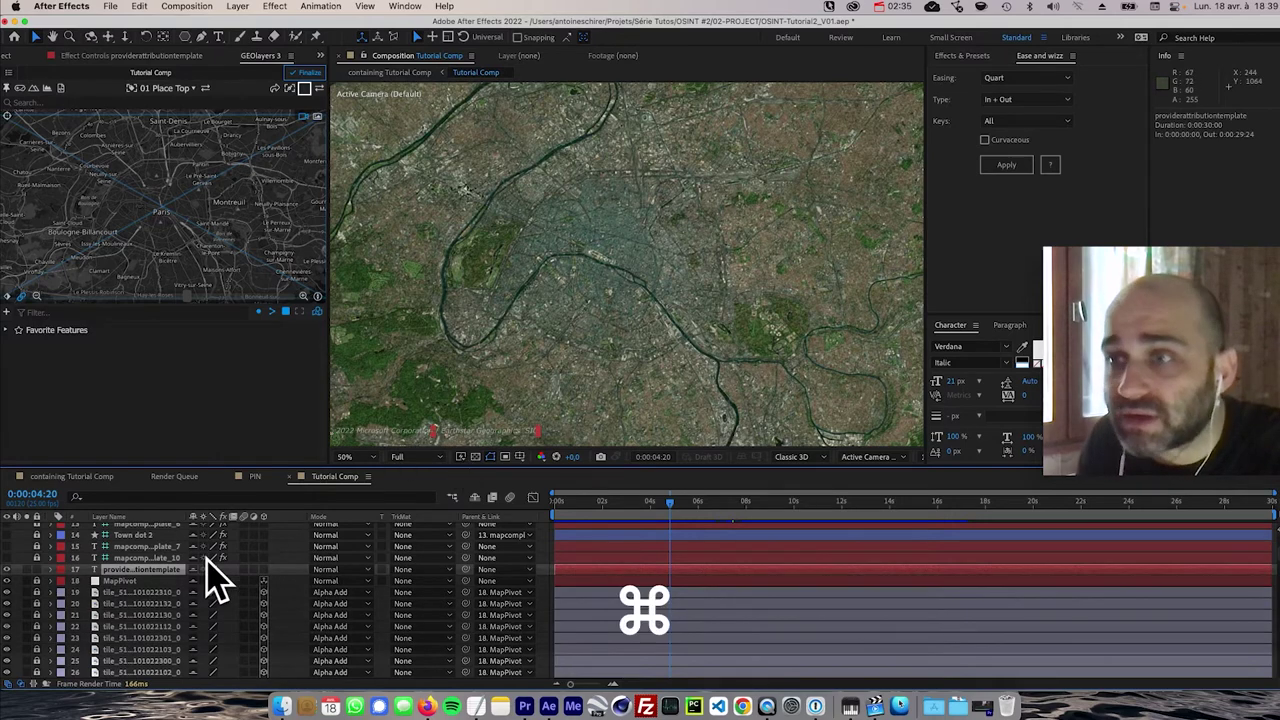
key(super+x)
click(452, 497)
click(402, 502)
key(Home)
key(super+v)
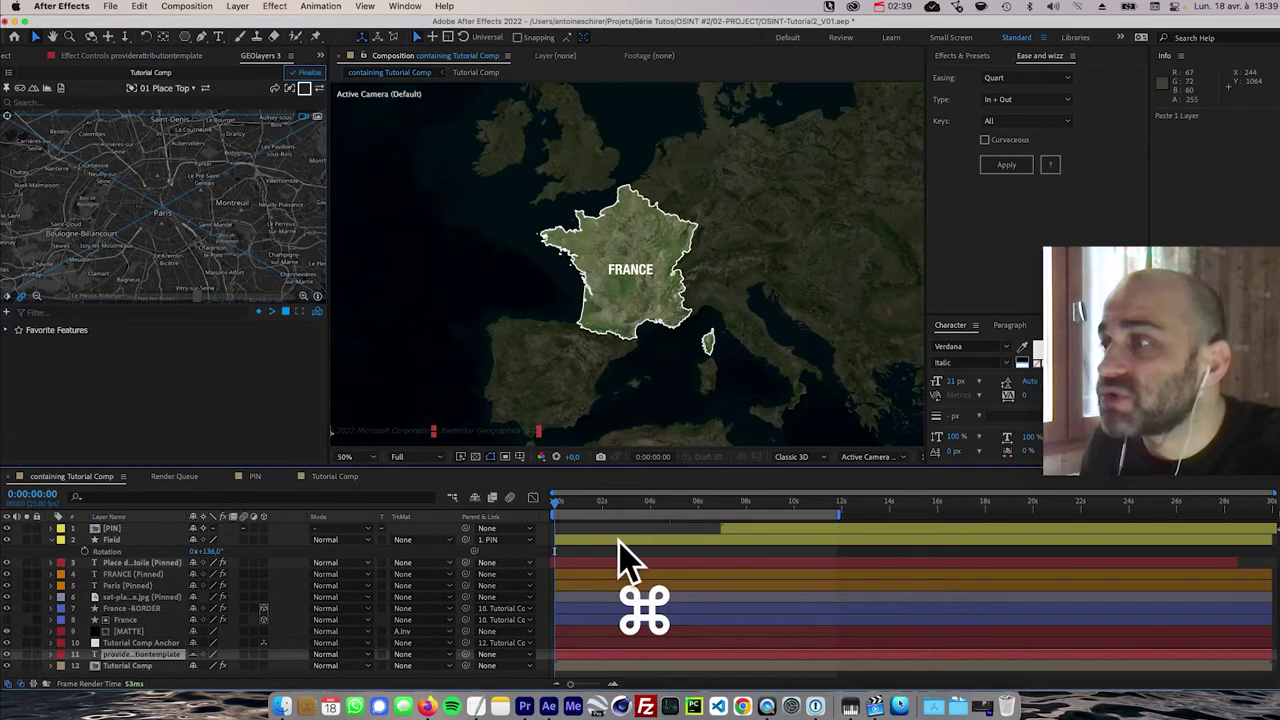
- Move the pasted provider attribution layer to the top of the layer stack and give it the Cyan label
drag(110, 652, 100, 524)
click(60, 528)
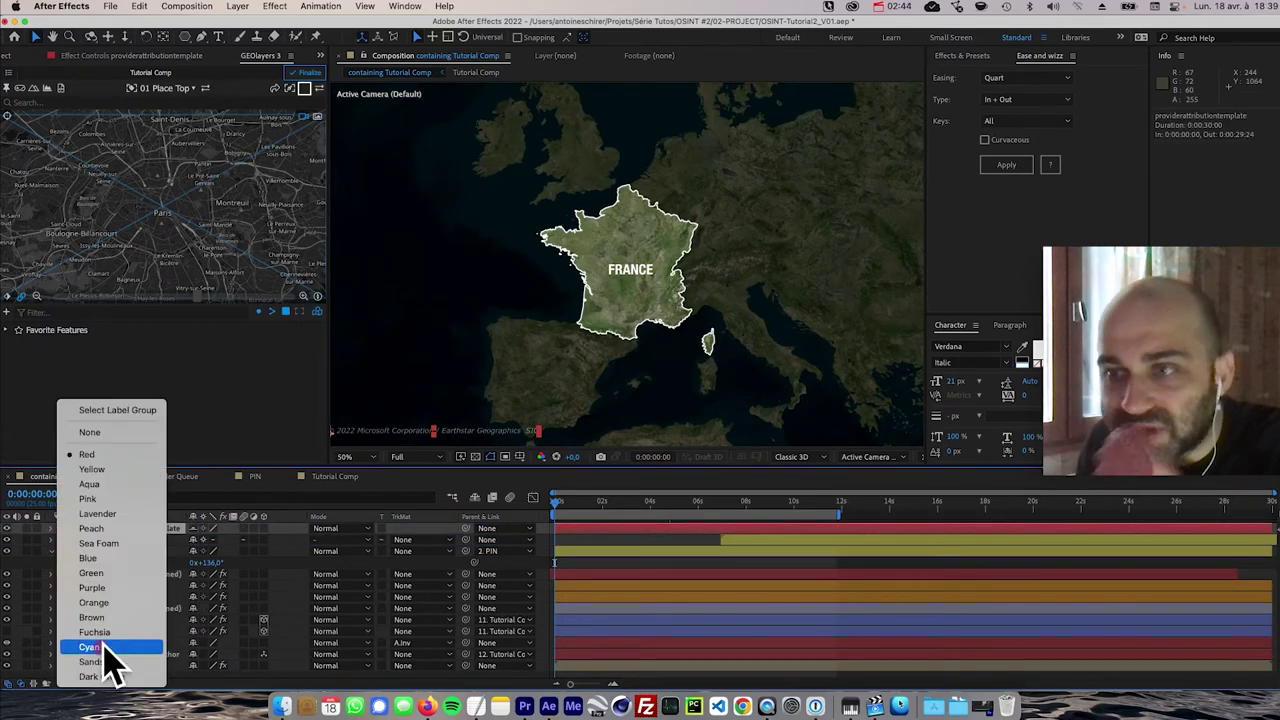
click(103, 645)
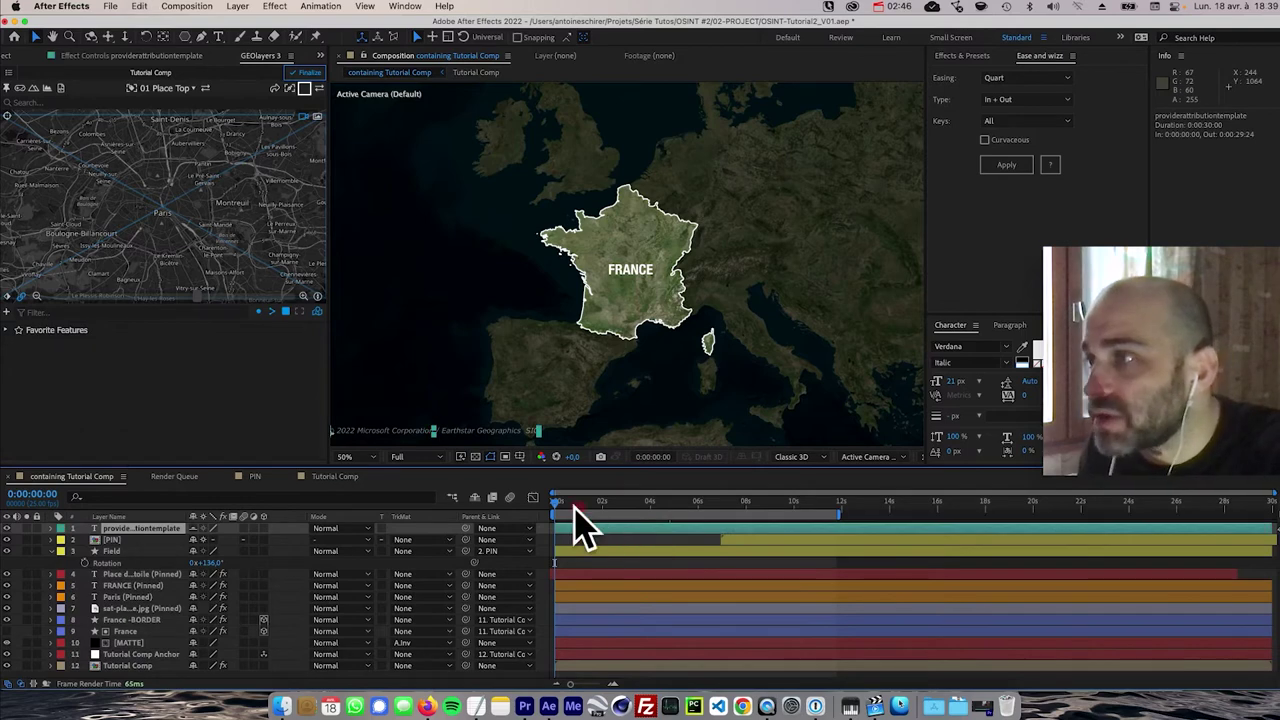
- Reveal the attribution layer's Source Text keyframes and copy one to 0:00:07:12
drag(590, 508, 753, 495)
key(super+Right)
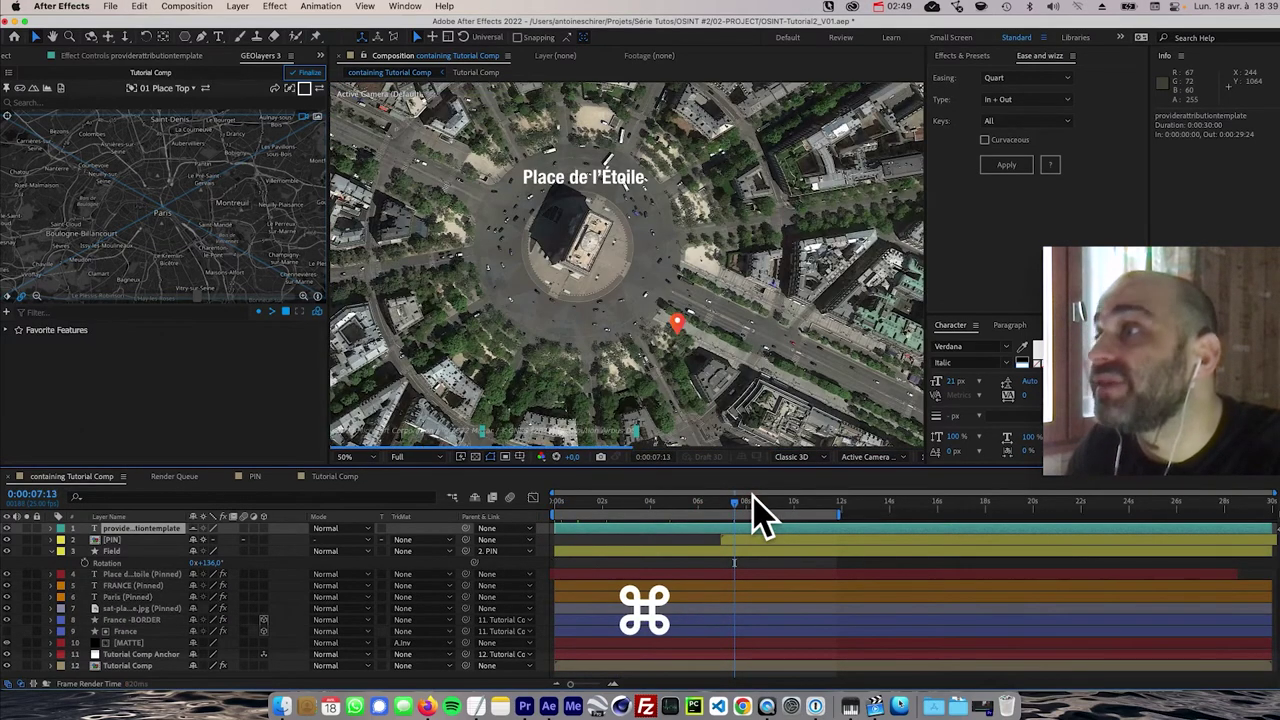
key(super+Left)
key(super+Left)
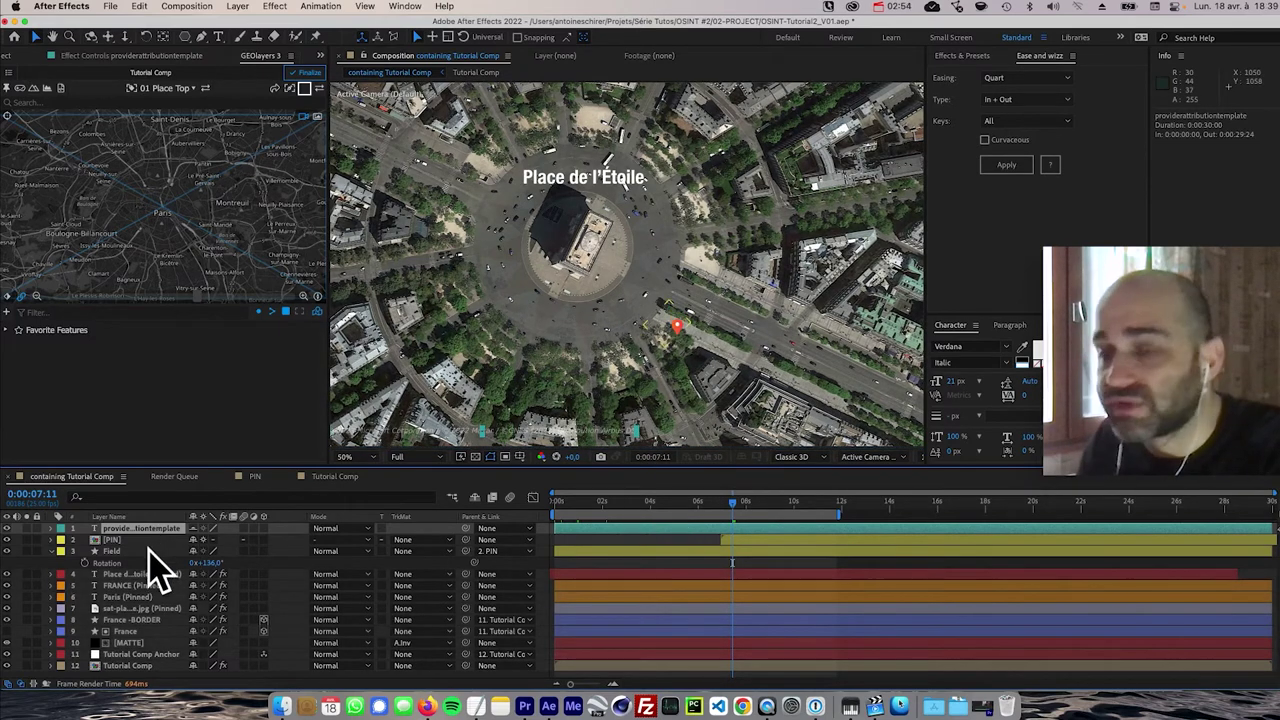
key(u)
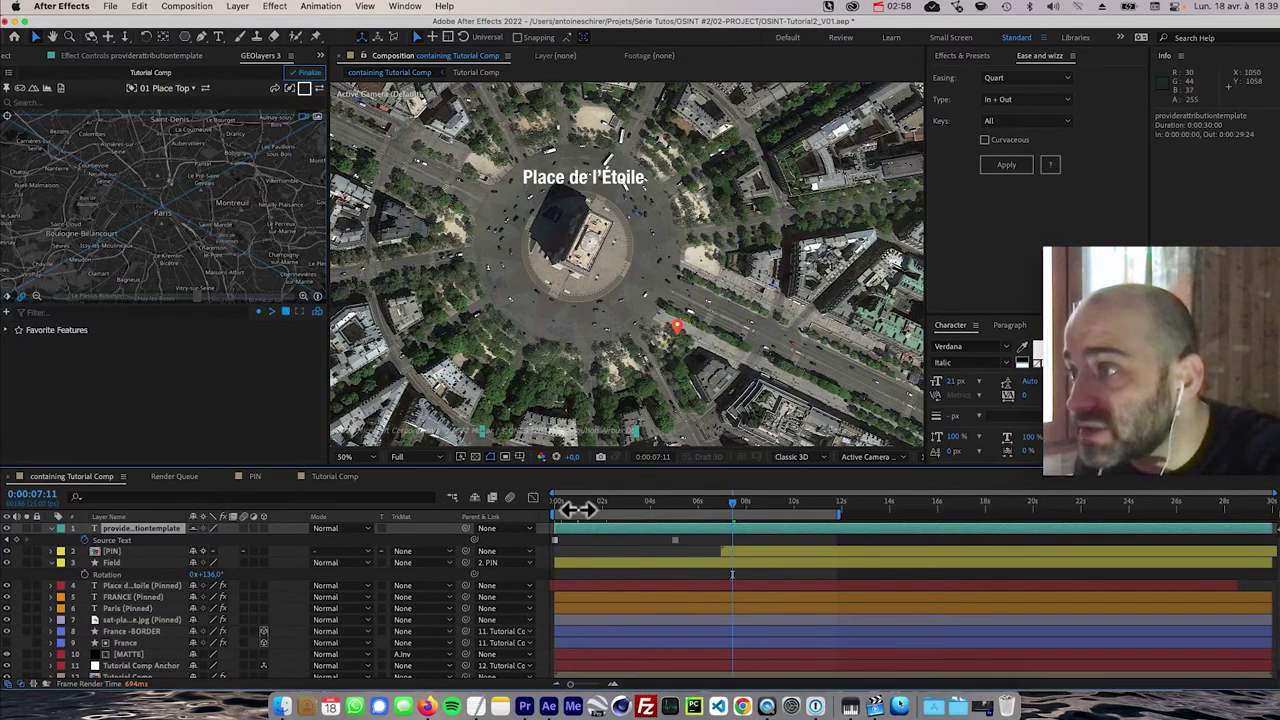
key(Home)
click(718, 655)
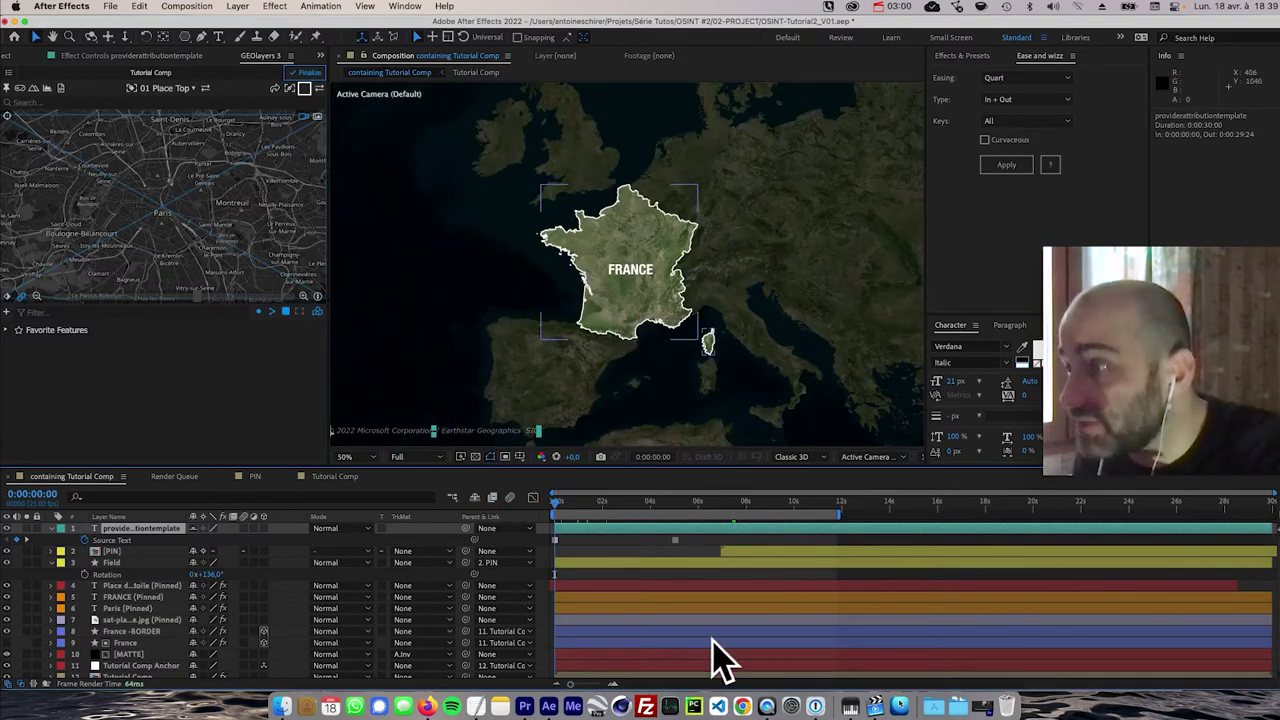
key(k)
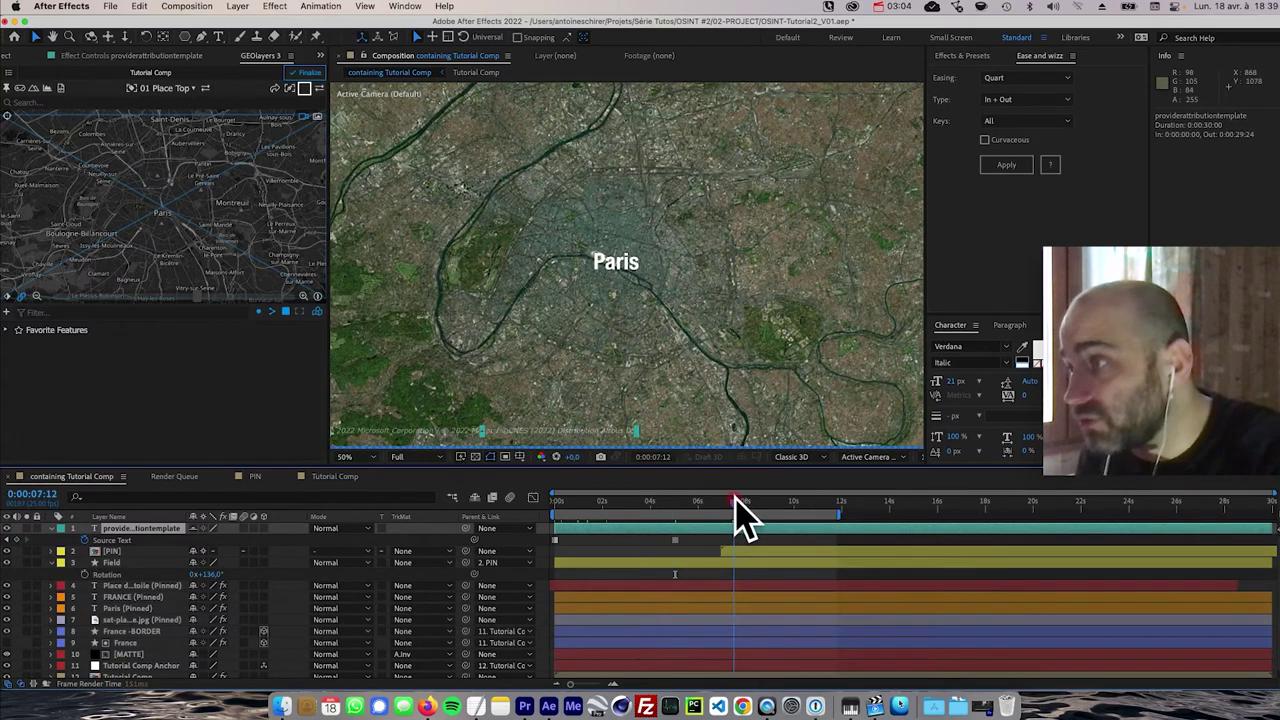
key(super+c)
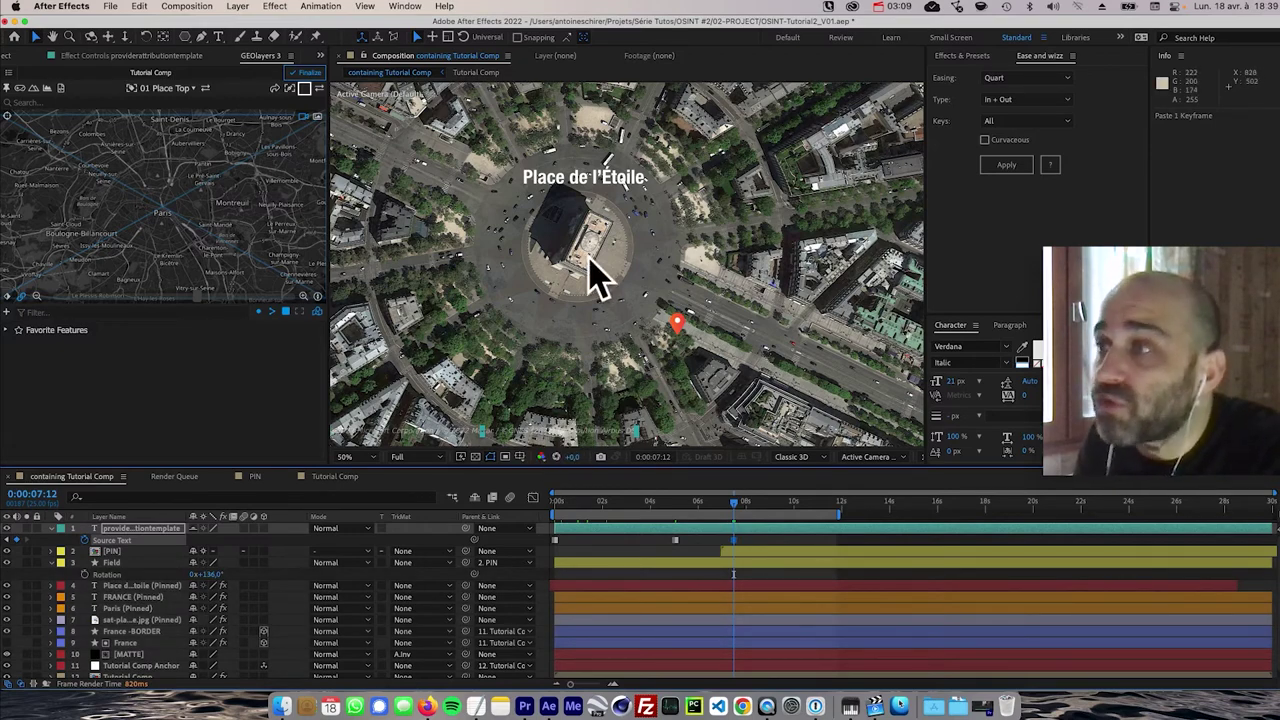
- Switch to Google Maps in Firefox and examine the imagery copyright line for the Place de l'Étoile satellite view
key(super+Tab)
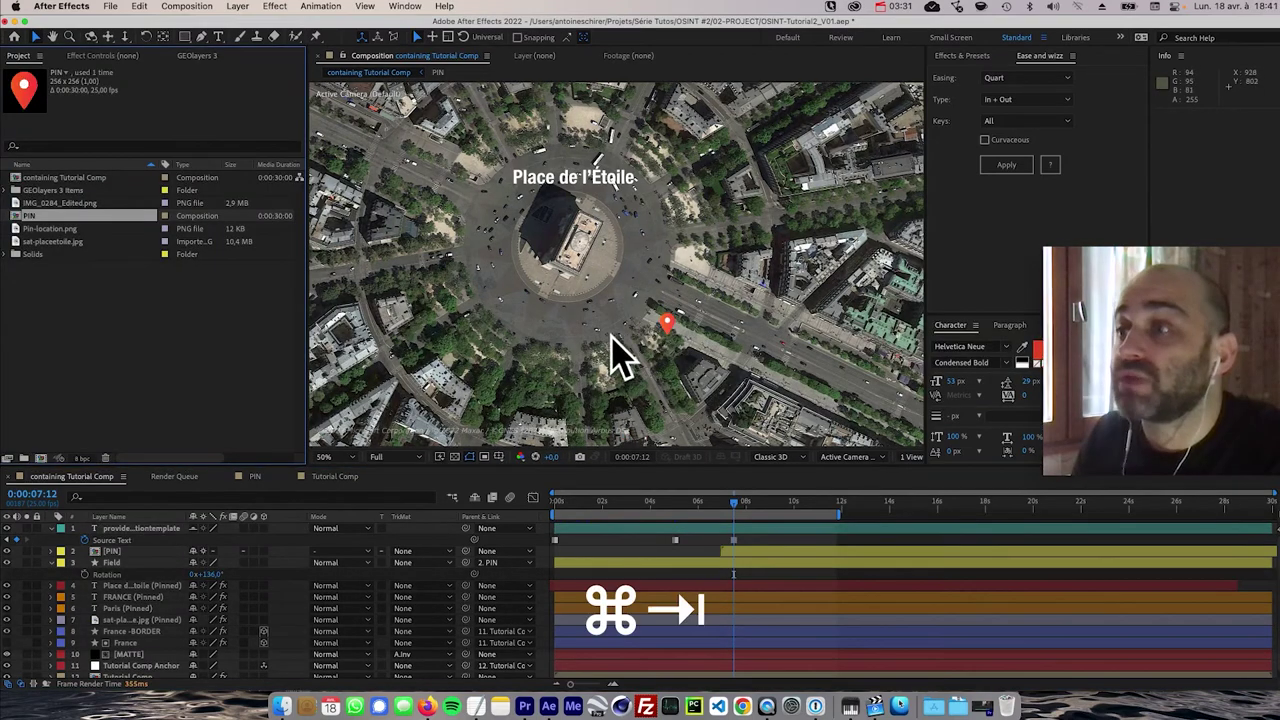
key(super+Tab)
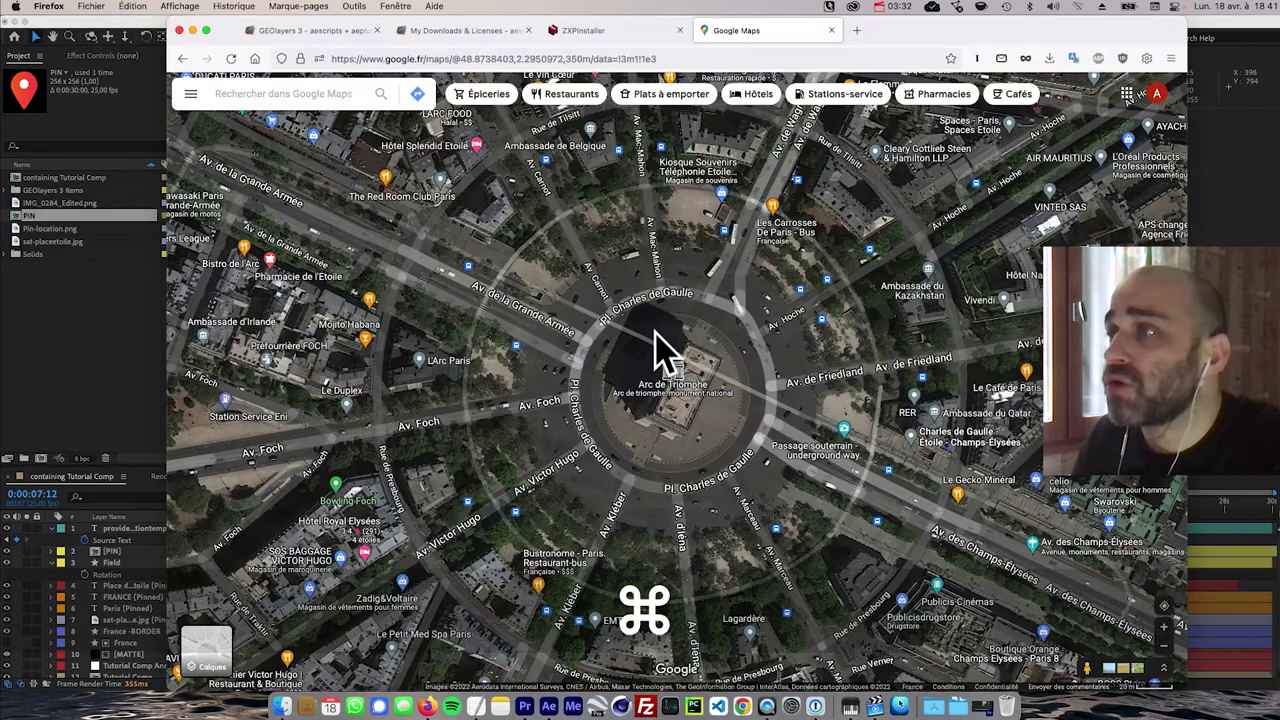
drag(657, 471, 651, 414)
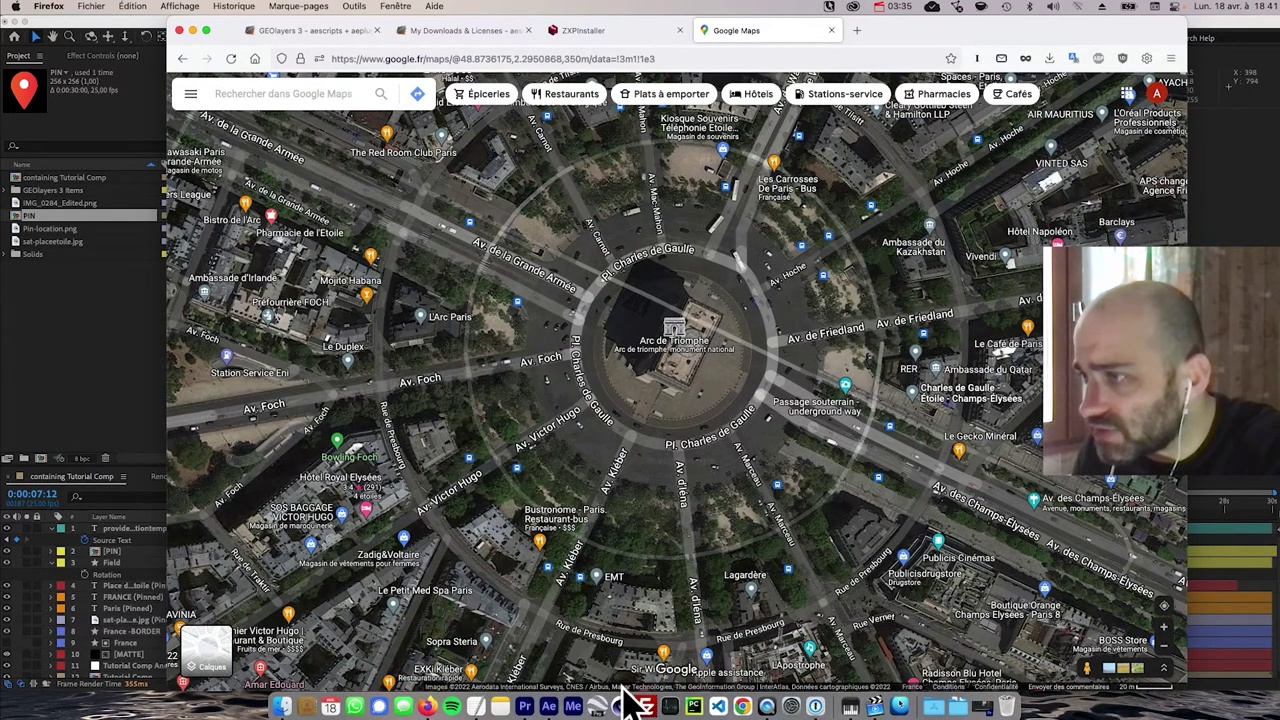
- Switch to TextEdit and copy the full attribution text beginning with "©2022 Aerodata International Surveys"
key(super+Tab)
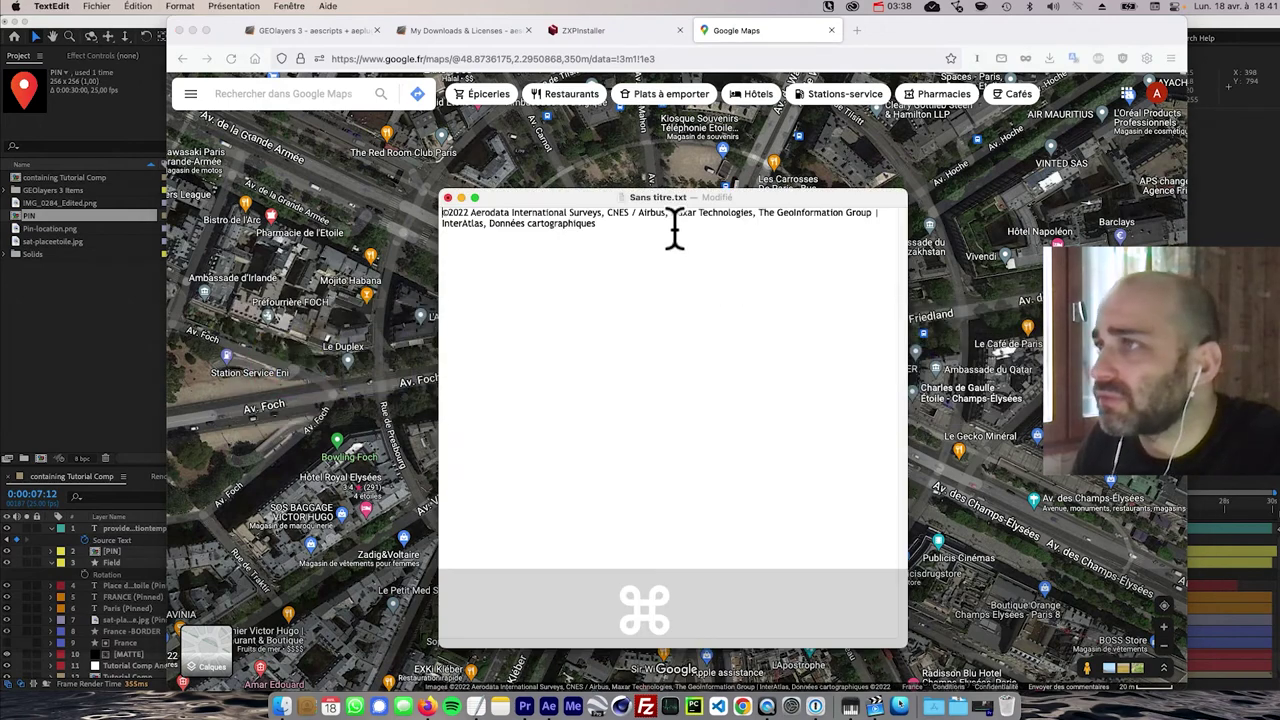
key(super+a)
click(648, 235)
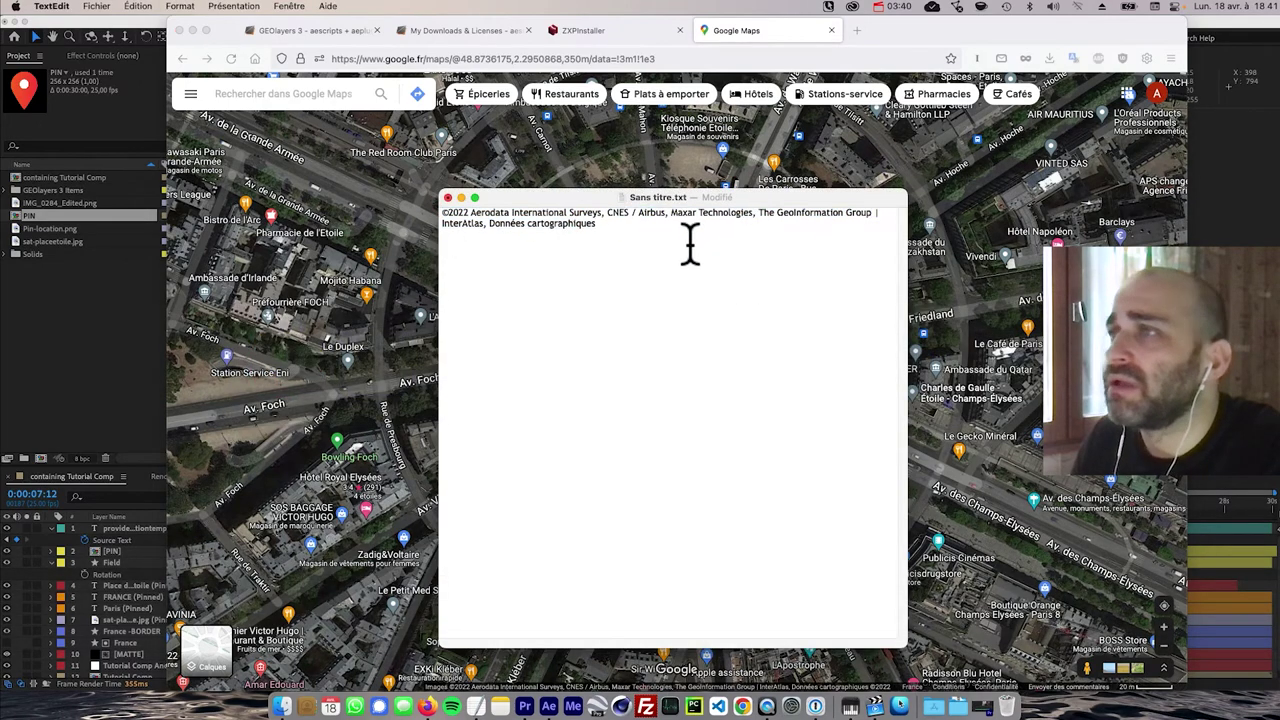
key(super+a)
- Switch to After Effects and replace the attribution layer's text at 0:00:07:12 with the copied Google Maps attribution
key(super+Tab)
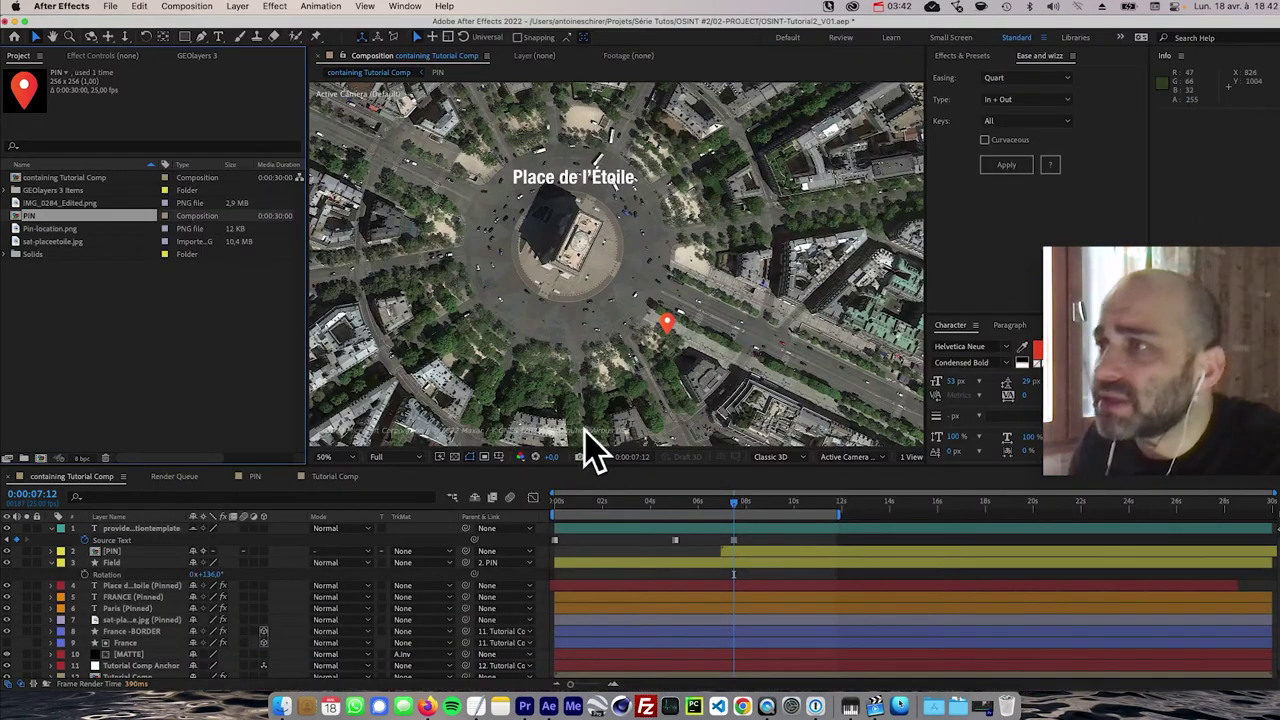
click(140, 528)
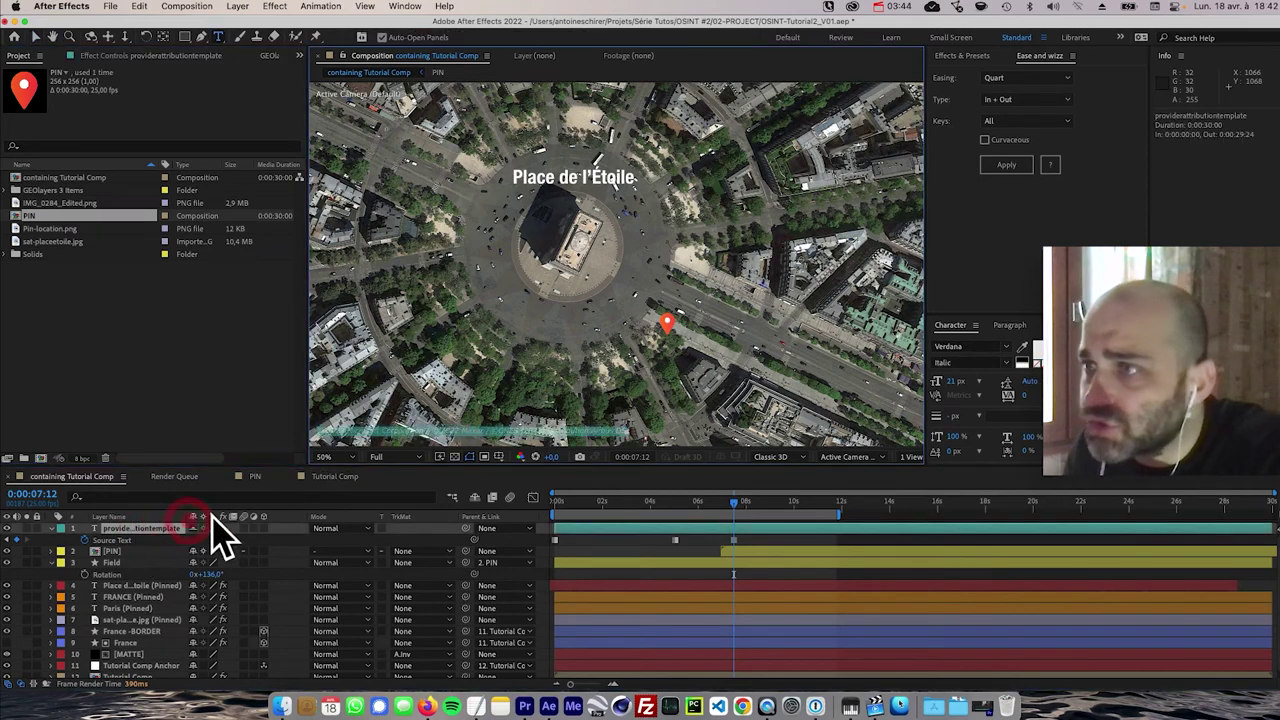
key(super+v)
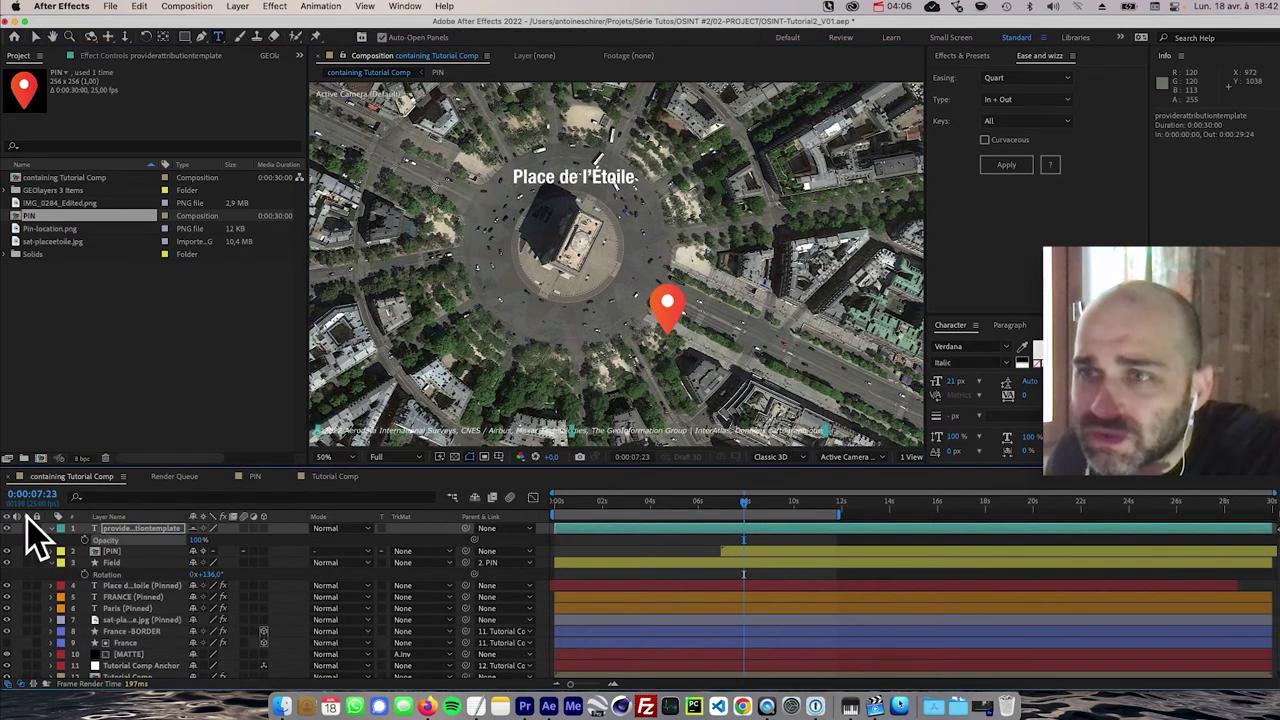
- Solo the attribution layer and replace the vertical bar before "InterAtlas" with a line break
click(28, 528)
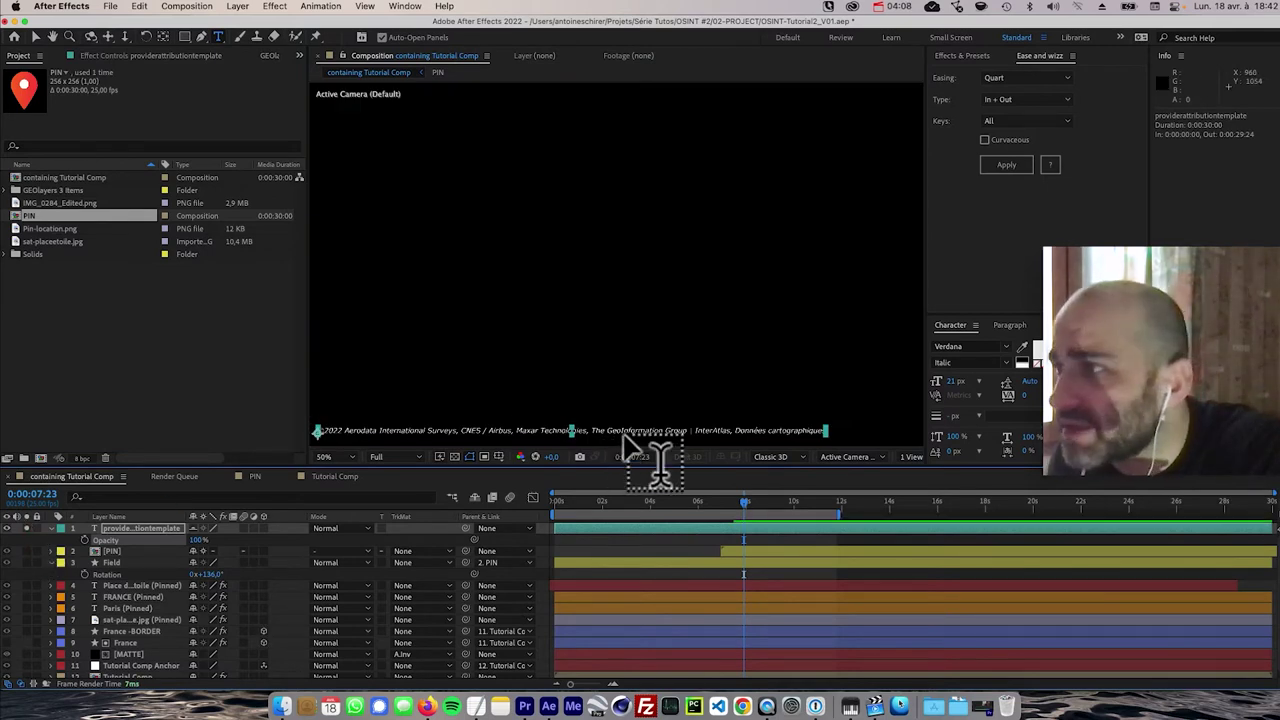
click(700, 425)
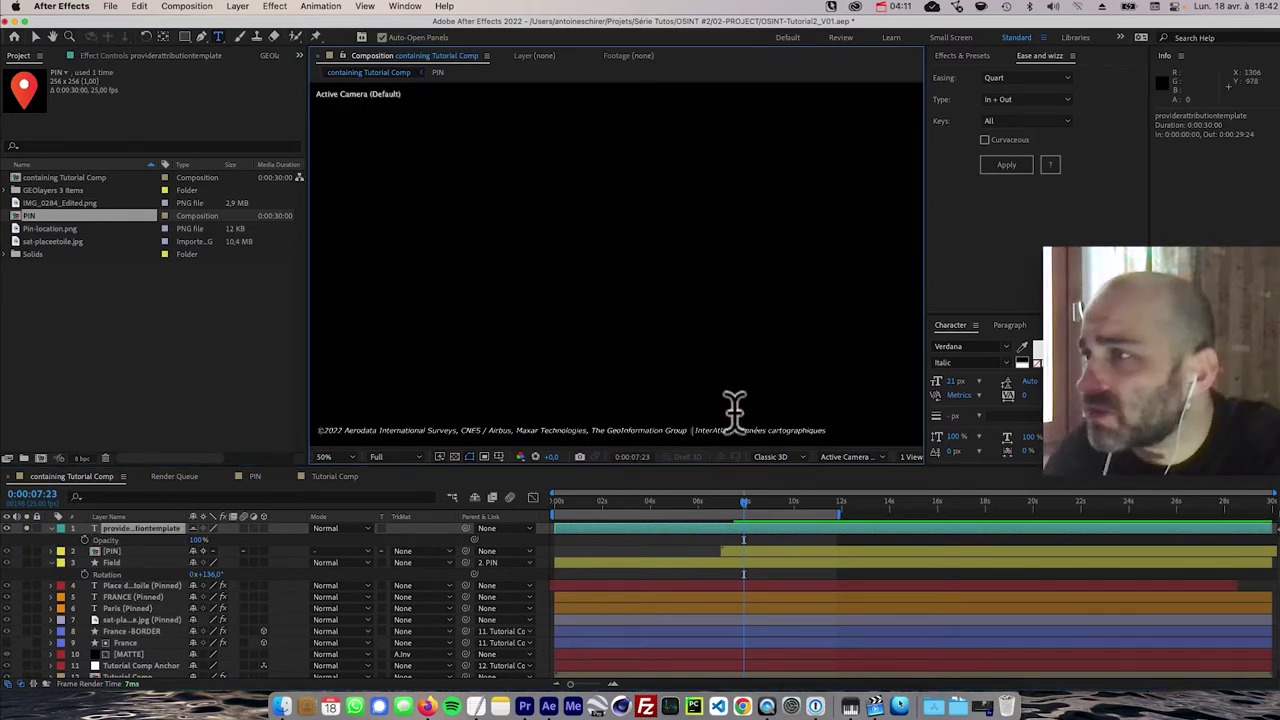
key(BackSpace)
key(Return)
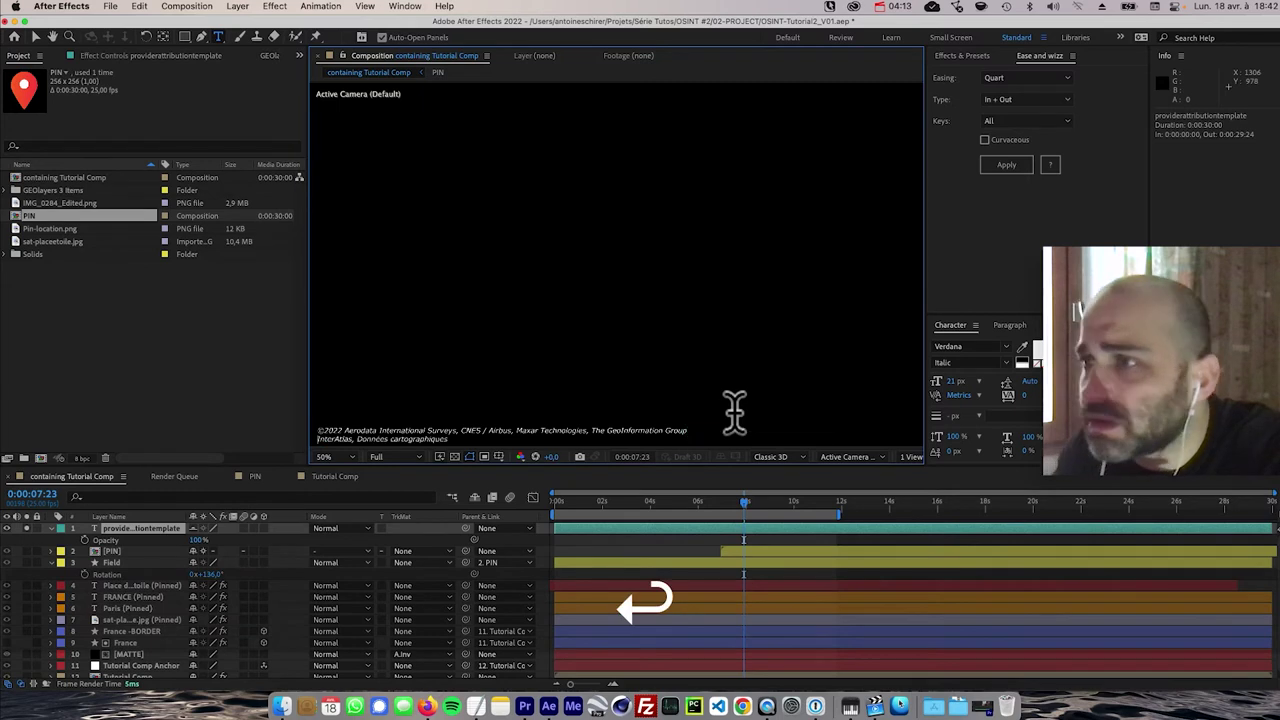
- Delete the attribution layer's single-line Source Text keyframe and move the two-line text's keyframe to 0:00:07:15
click(699, 527)
drag(742, 498, 752, 500)
key(u)
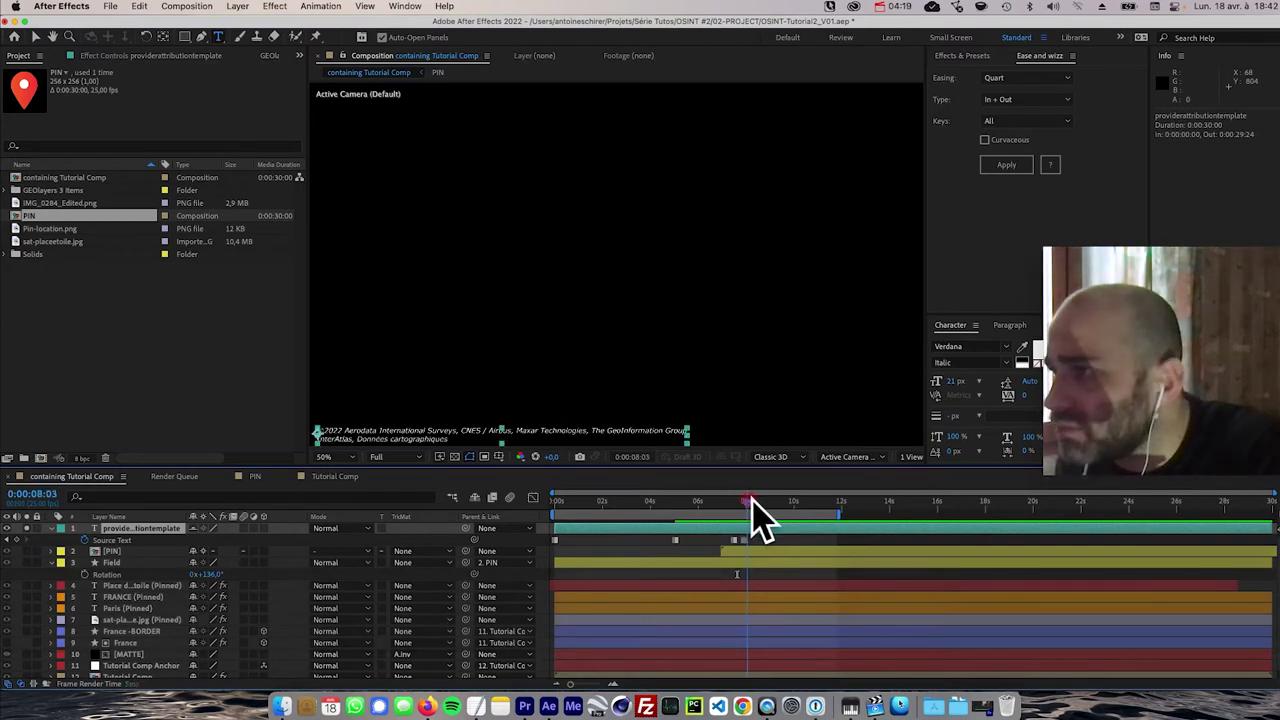
click(742, 541)
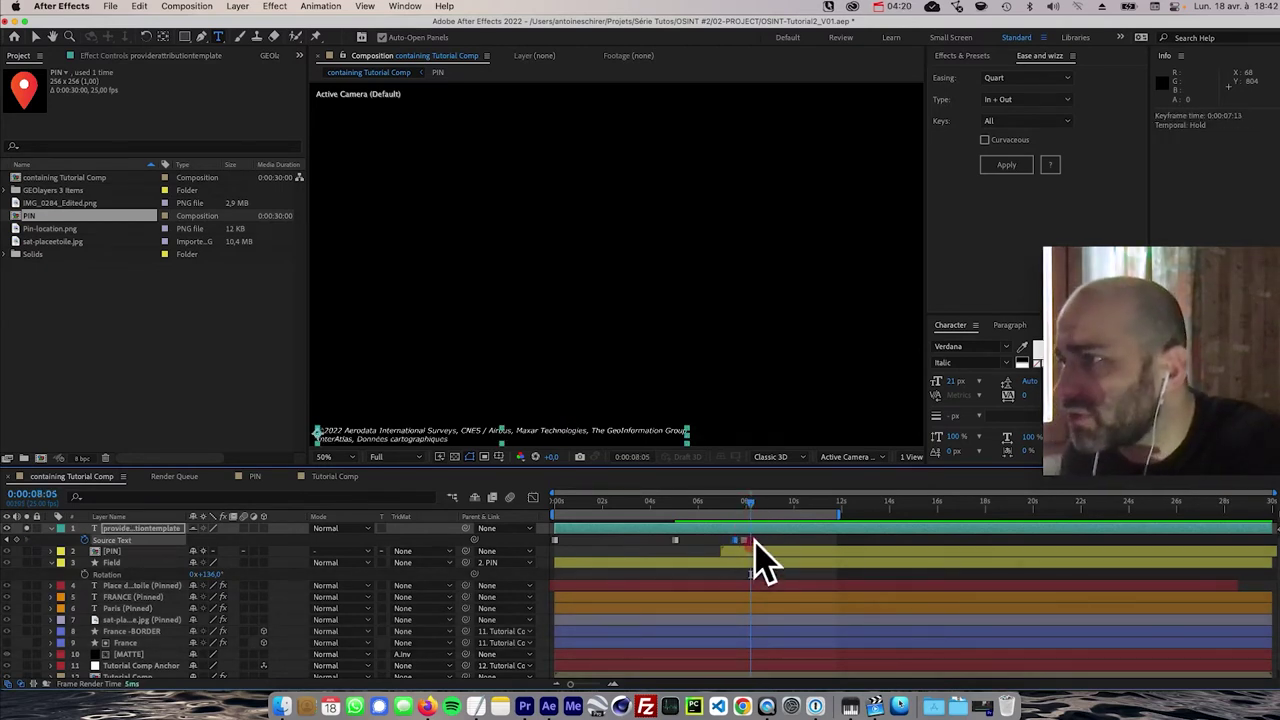
key(BackSpace)
drag(748, 504, 741, 504)
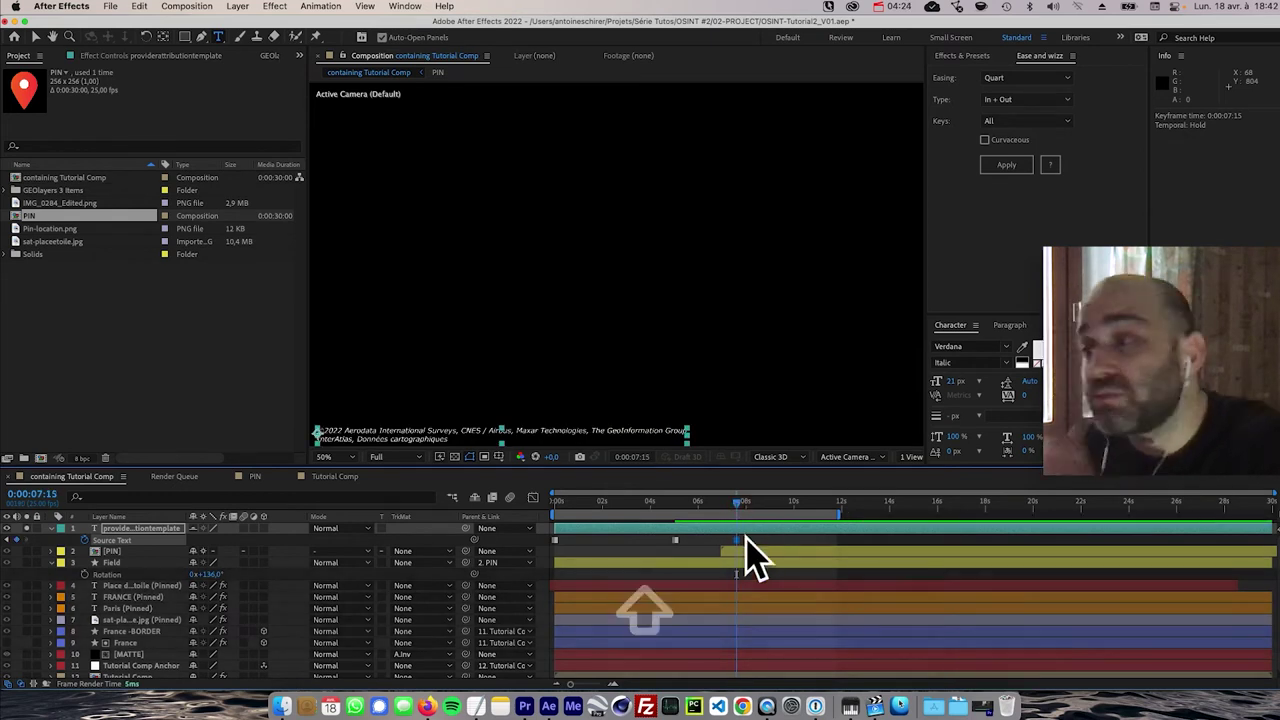
- Fit the composition in the viewer and split the attribution layer at 0:00:07:15
drag(700, 545, 578, 445)
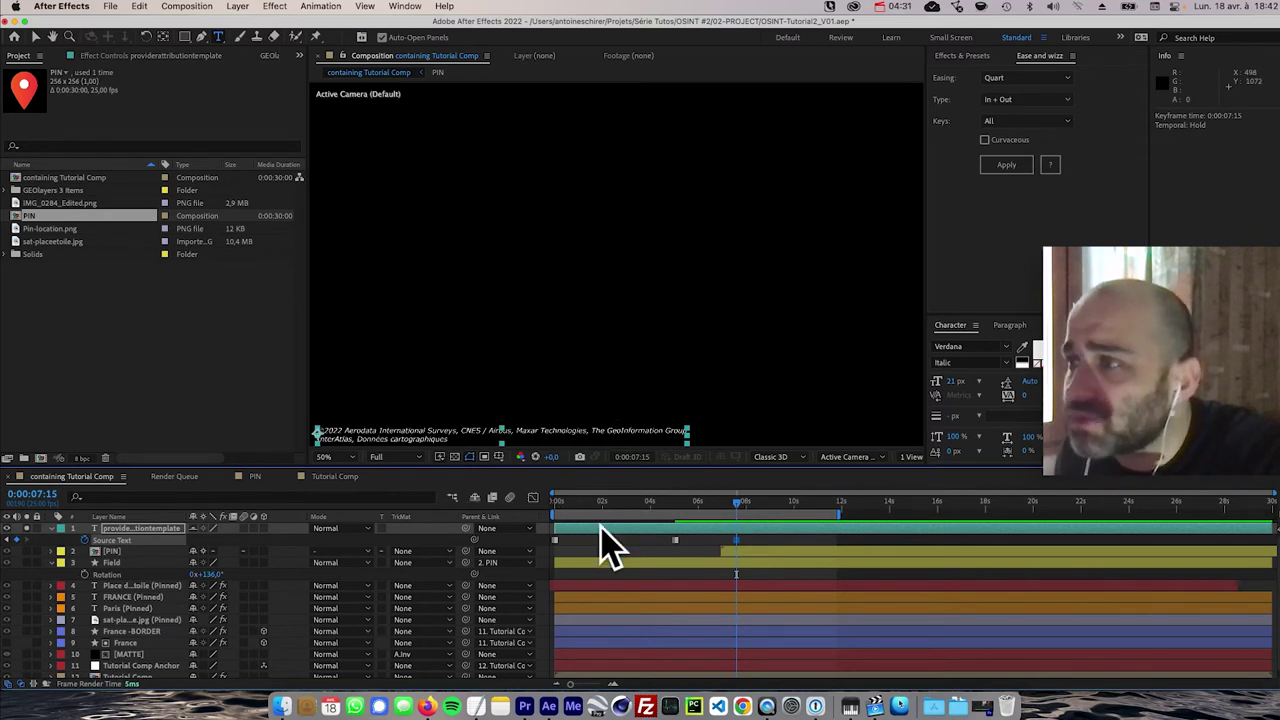
click(324, 457)
click(343, 233)
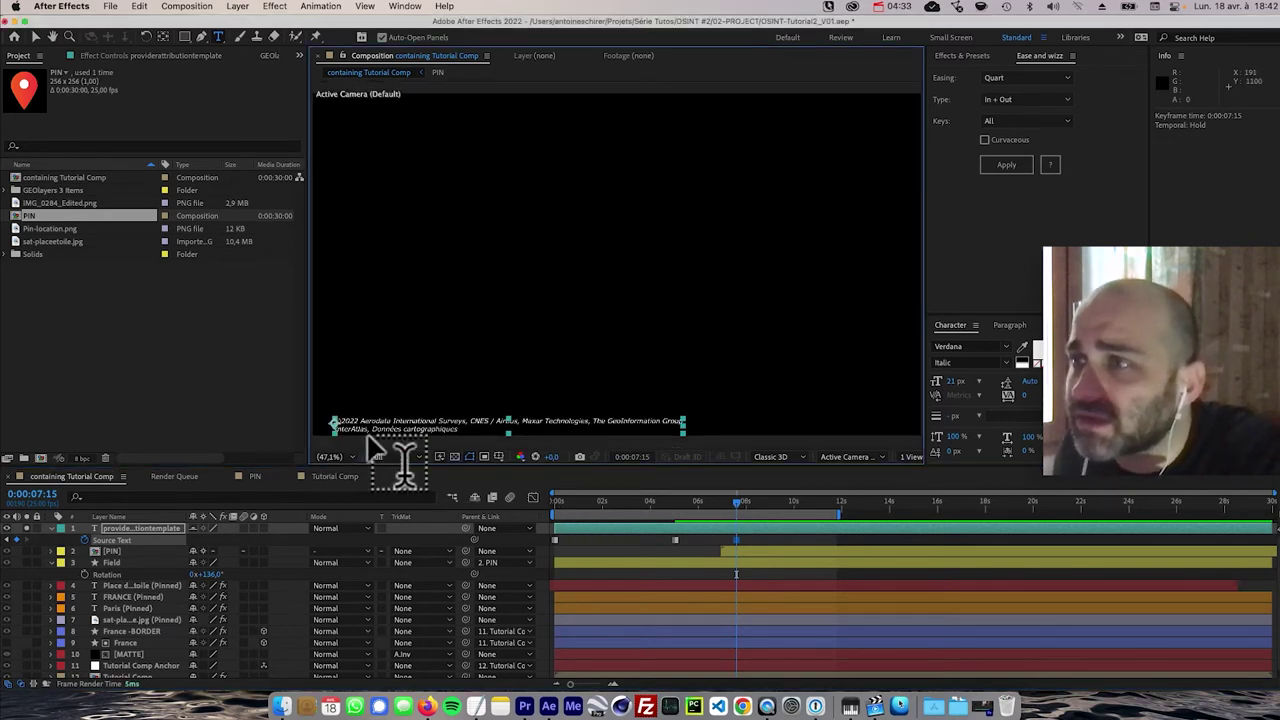
click(580, 568)
drag(457, 529, 305, 320)
drag(350, 440, 428, 465)
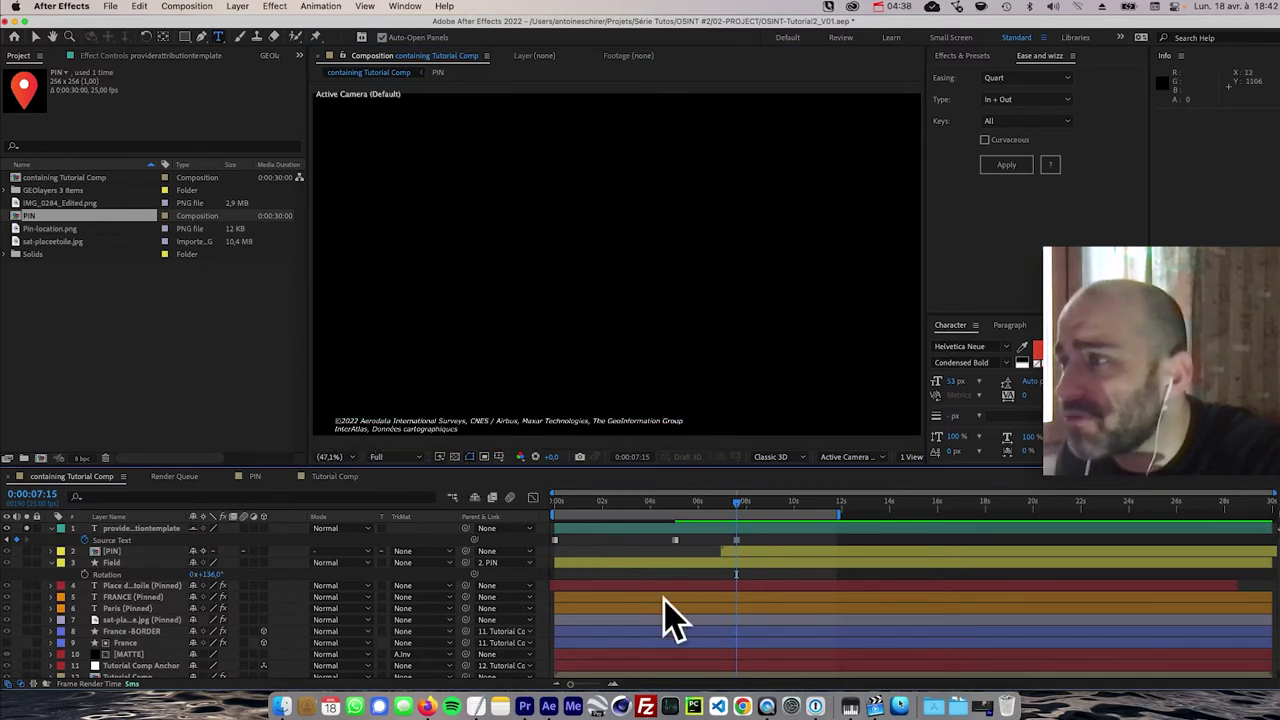
click(743, 530)
key(super+d)
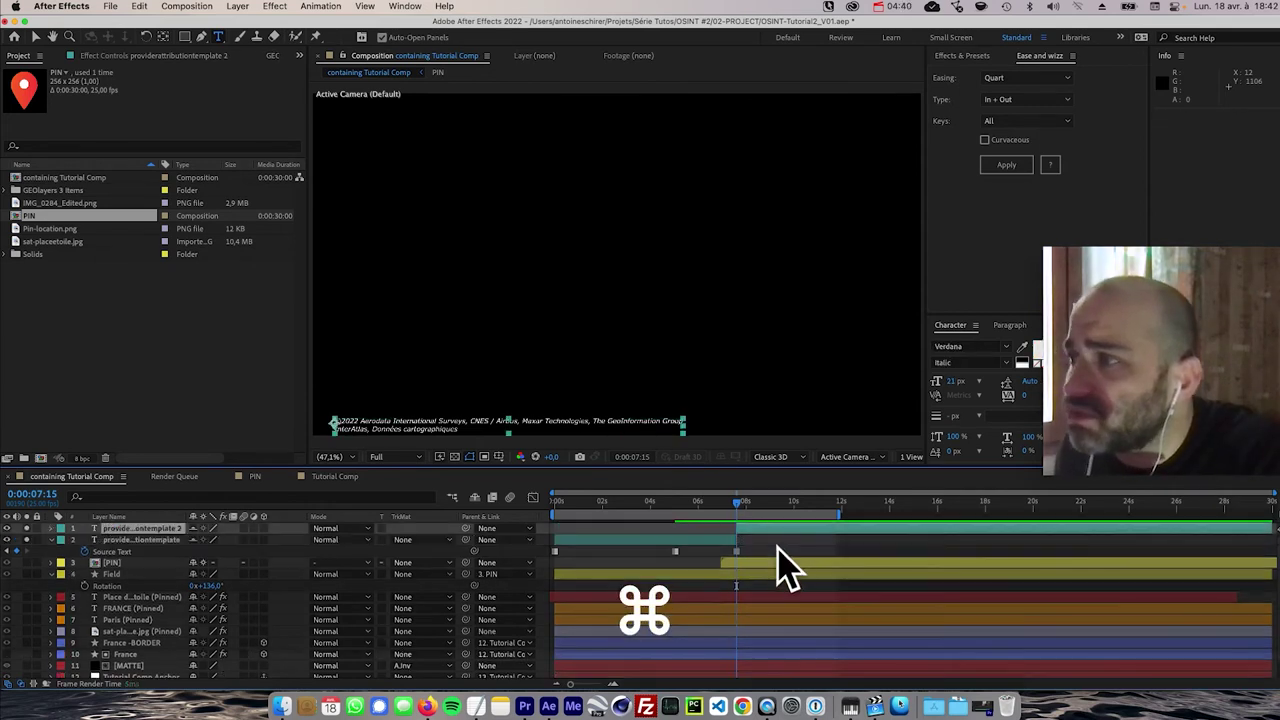
key(super+z)
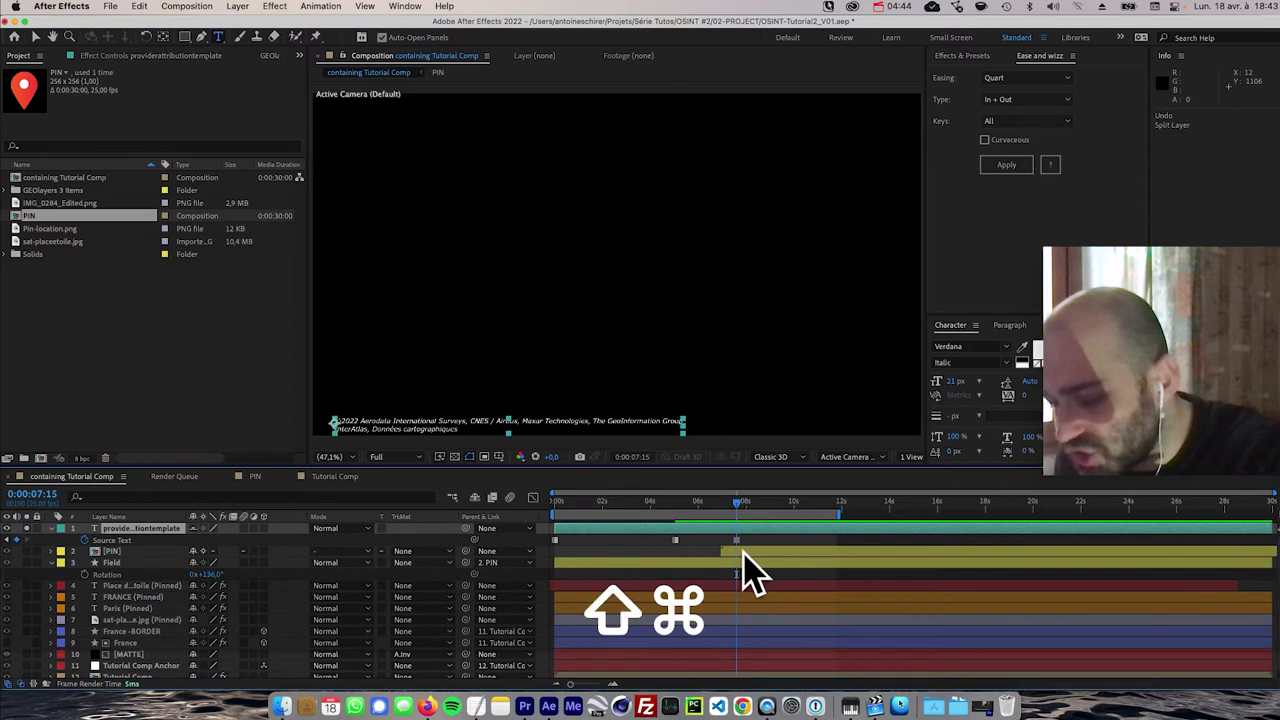
key(super+shift+d)
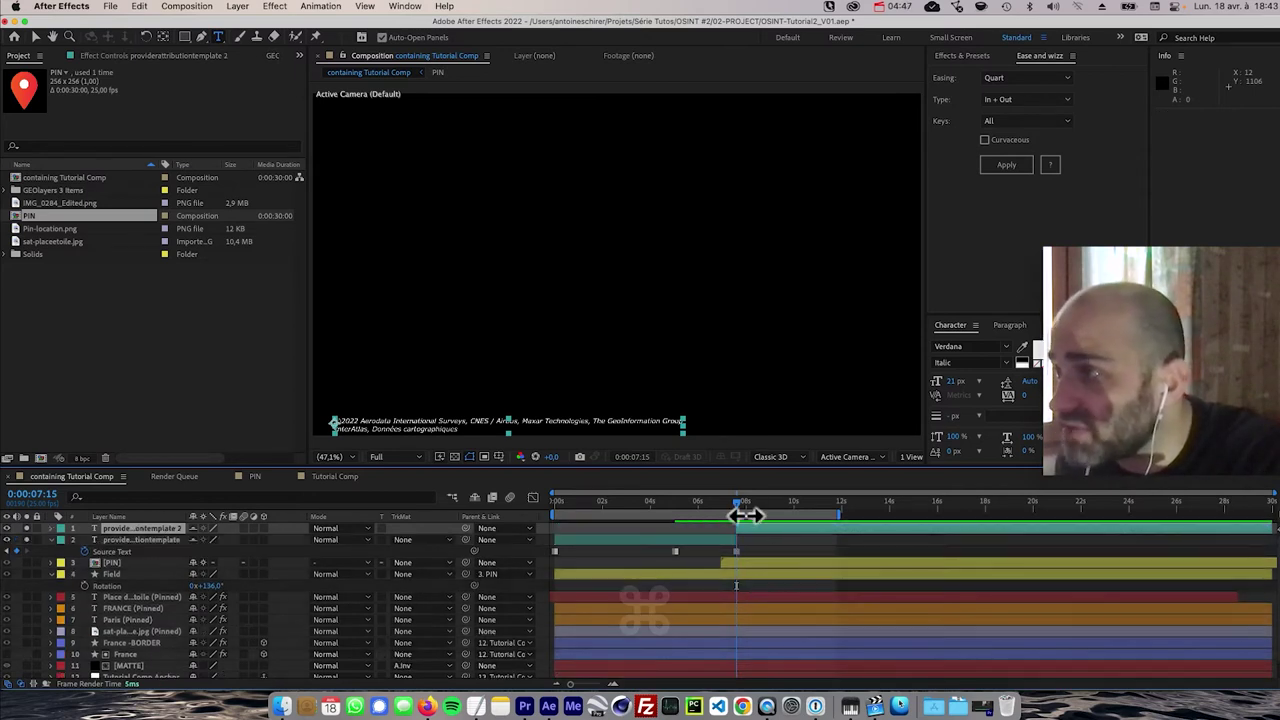
- Move the second attribution layer up and left to position 55, 1007
key(Up)
key(Up)
key(Up)
key(Up)
key(Up)
key(Up)
key(Up)
key(Up)
key(Up)
key(Up)
key(Up)
key(Up)
key(Up)
key(Up)
key(Up)
key(Up)
key(Up)
key(Up)
key(Up)
key(Up)
key(Left)
key(Left)
key(Left)
key(Left)
key(Left)
key(Left)
key(Left)
key(Left)
key(Left)
key(Left)
key(Left)
key(Left)
key(Left)
key(Left)
key(Down)
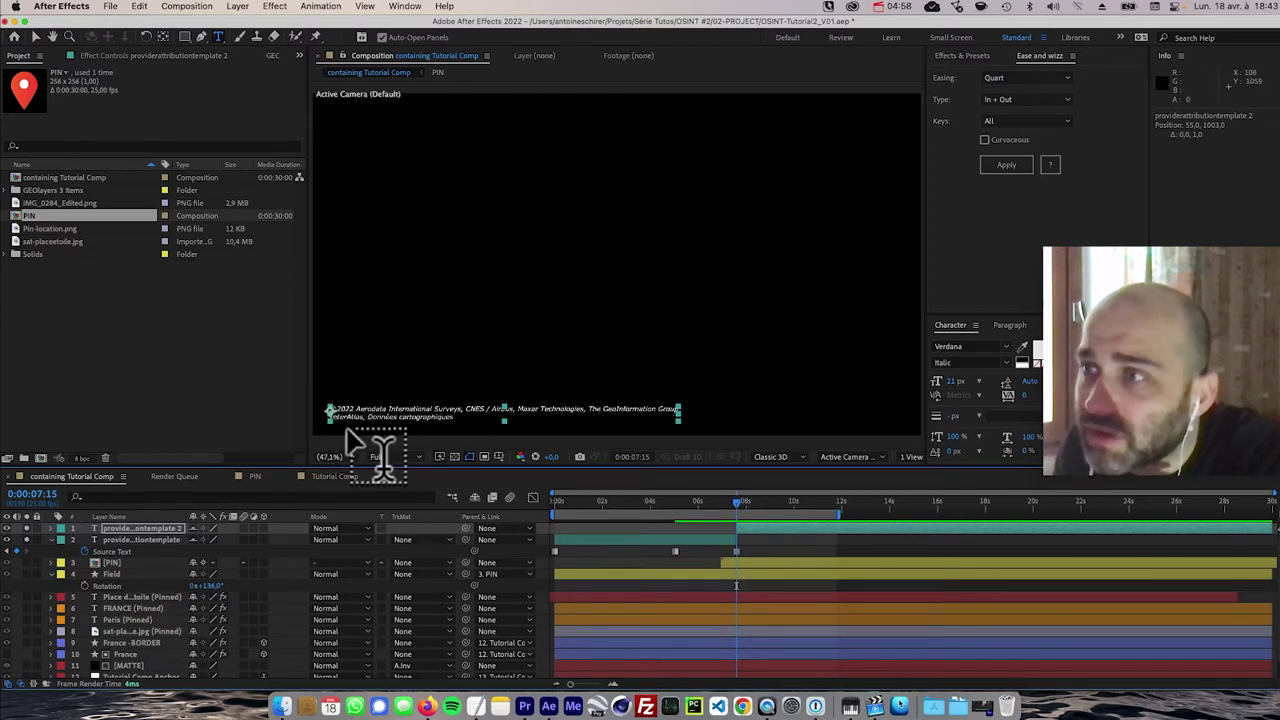
key(v)
key(Down)
key(Down)
key(Down)
key(Down)
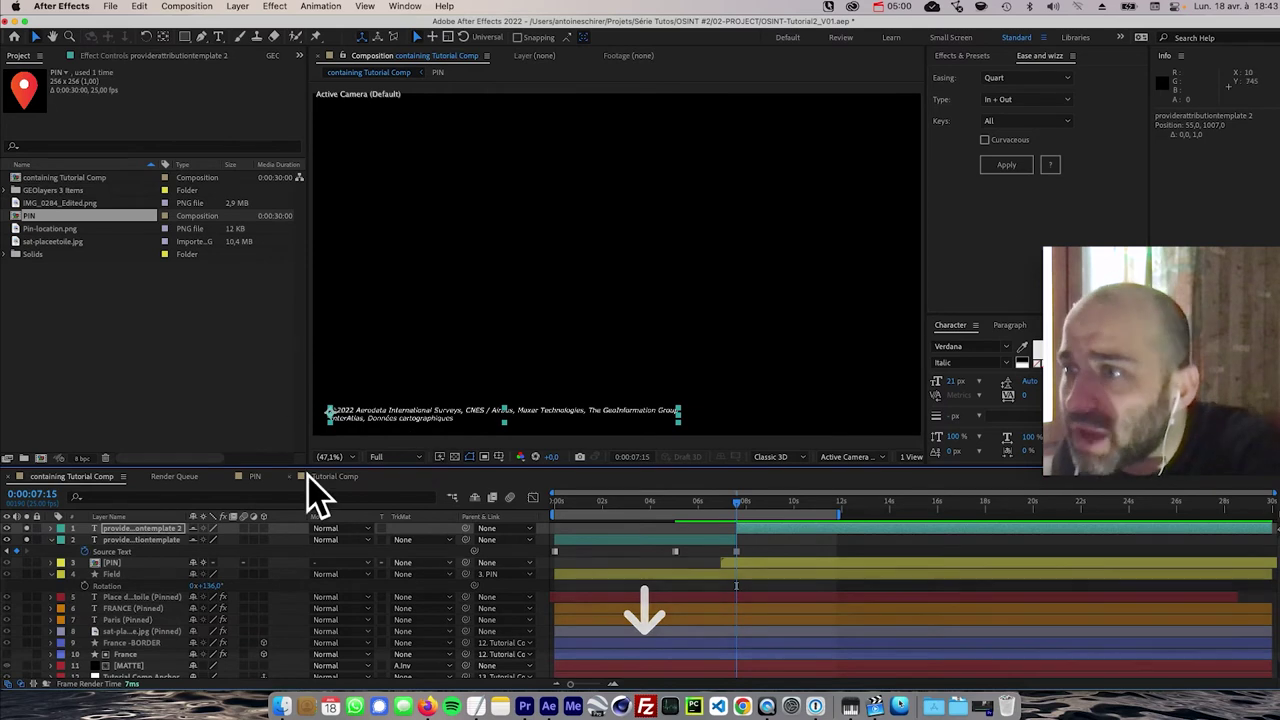
- Show the rulers, place a horizontal guide at 1032 under the two-line attribution, and raise the first attribution layer to it
key(super+r)
drag(482, 88, 534, 421)
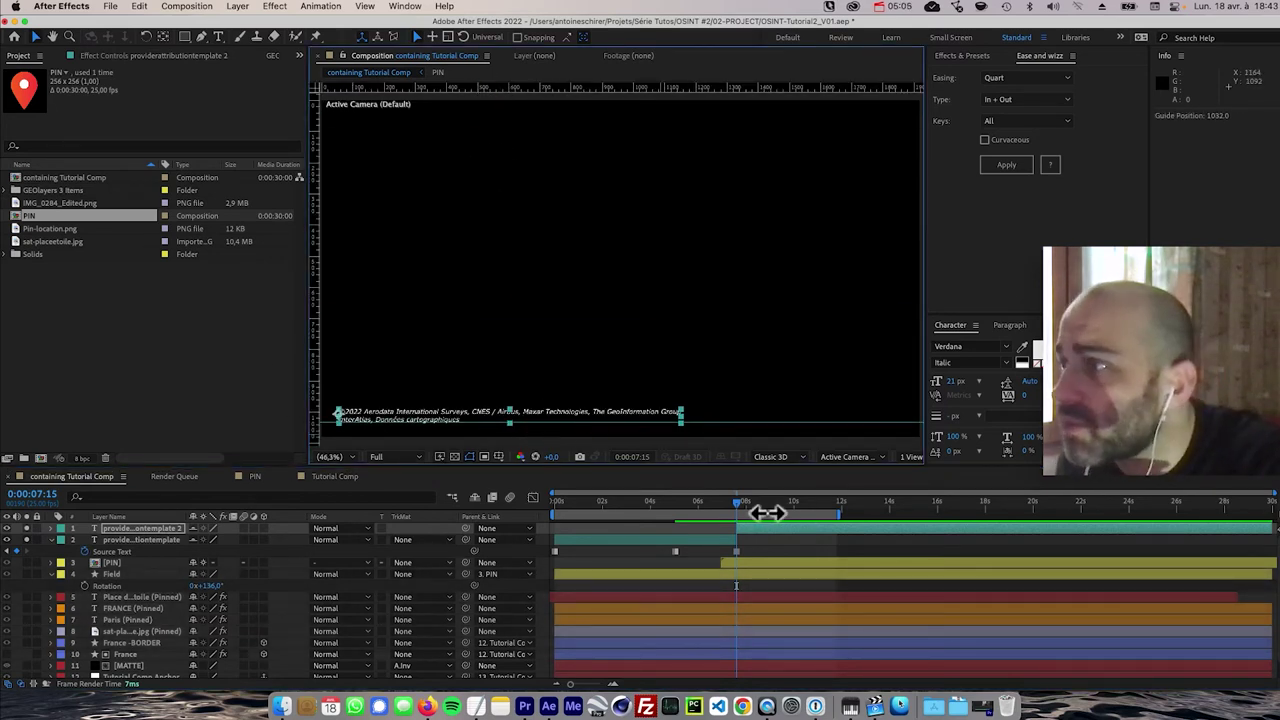
drag(736, 499, 724, 499)
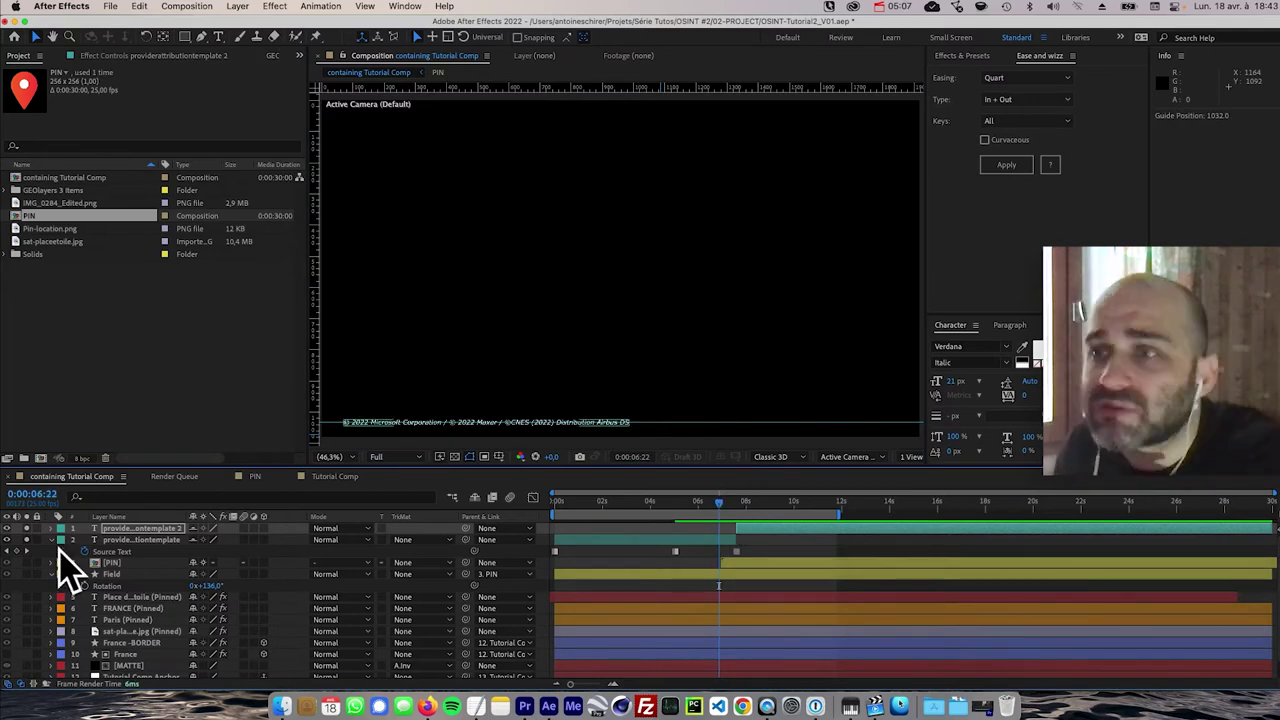
click(112, 541)
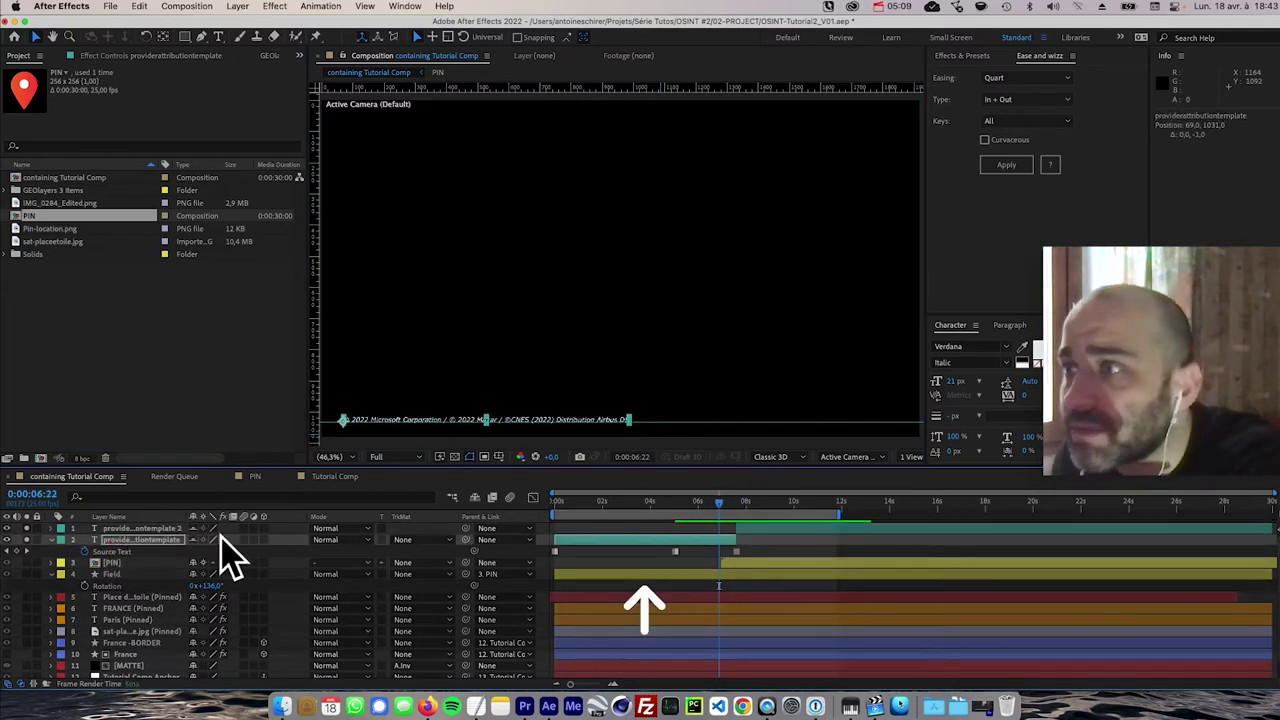
click(744, 502)
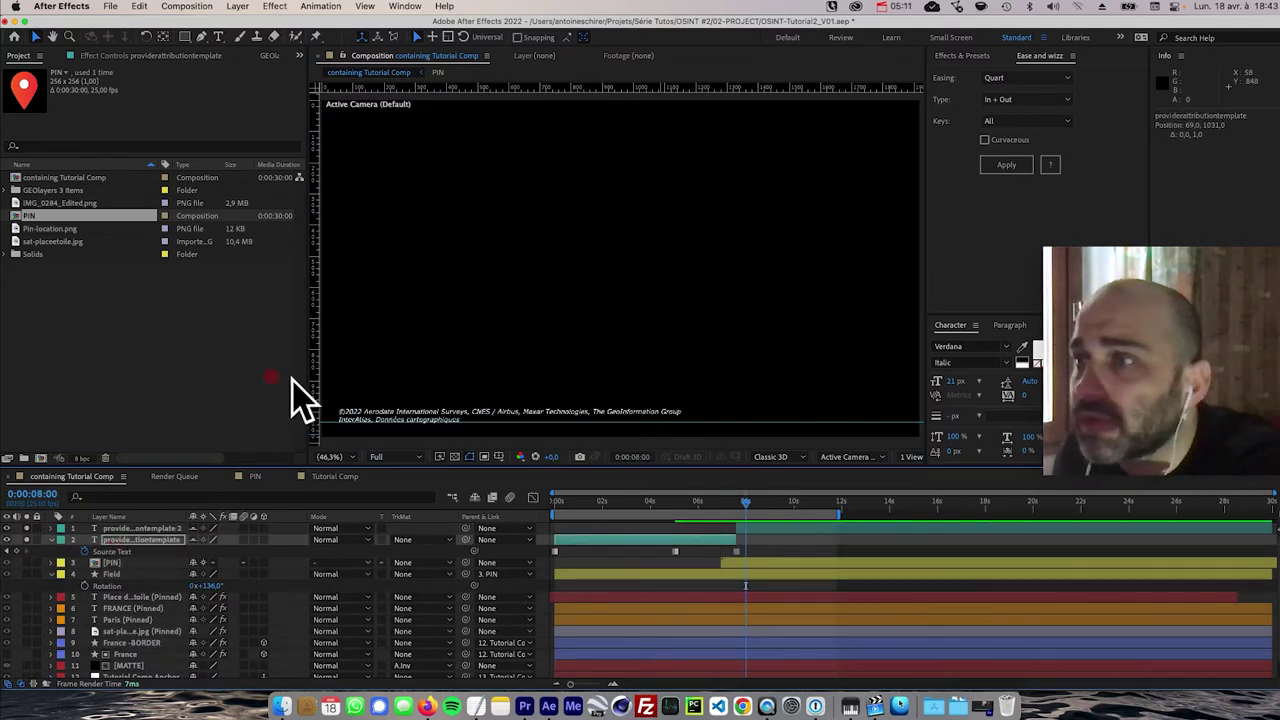
- Place a vertical guide at 56 along the two-line attribution and nudge the first attribution layer left to align with it
drag(314, 386, 340, 386)
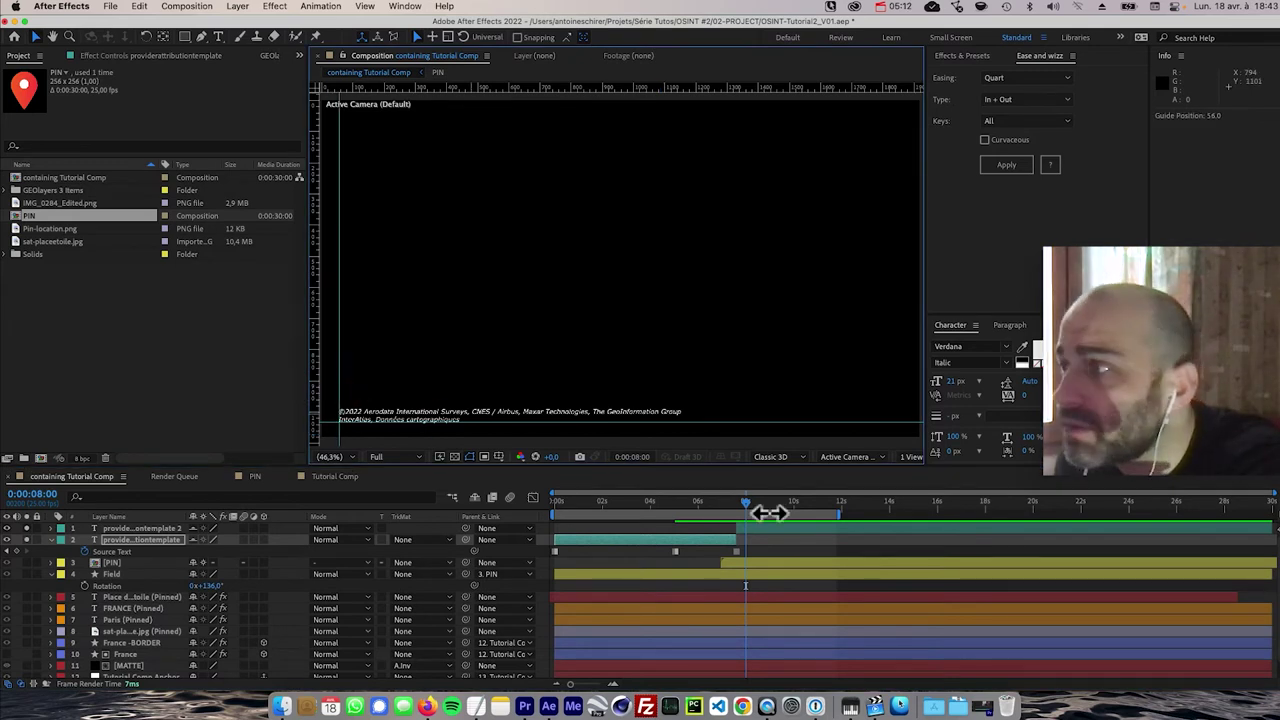
click(722, 503)
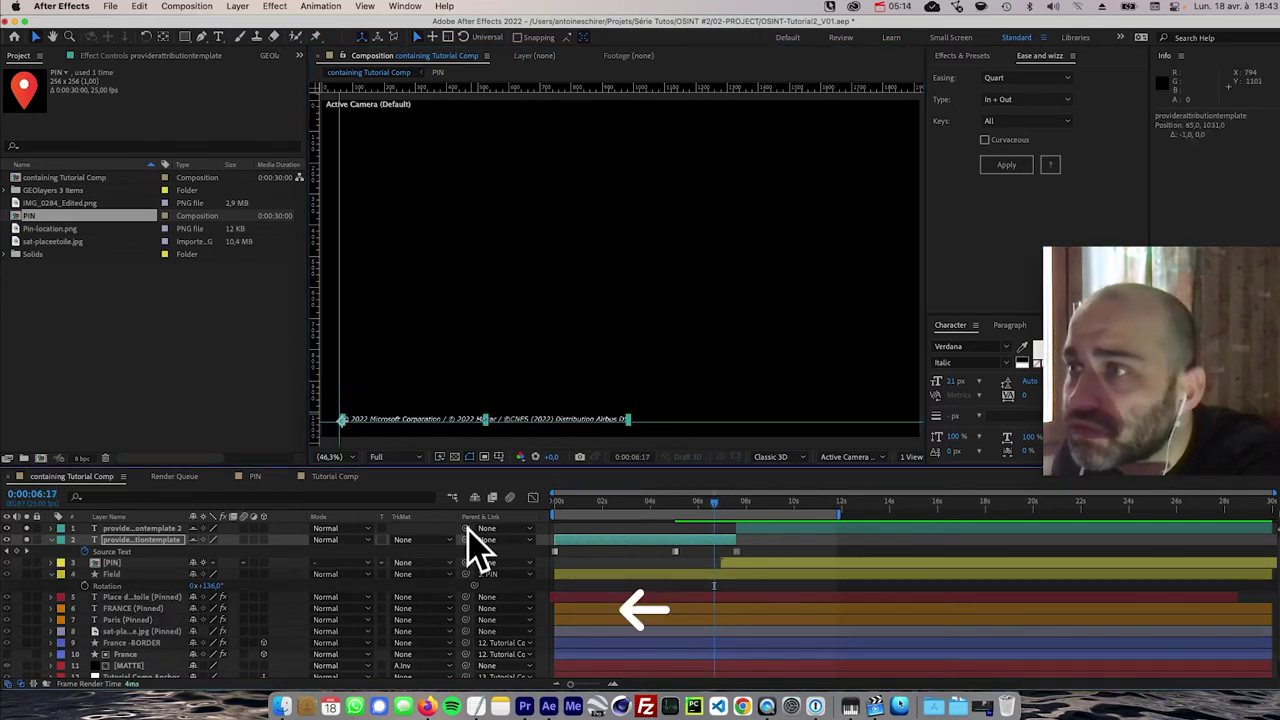
click(703, 433)
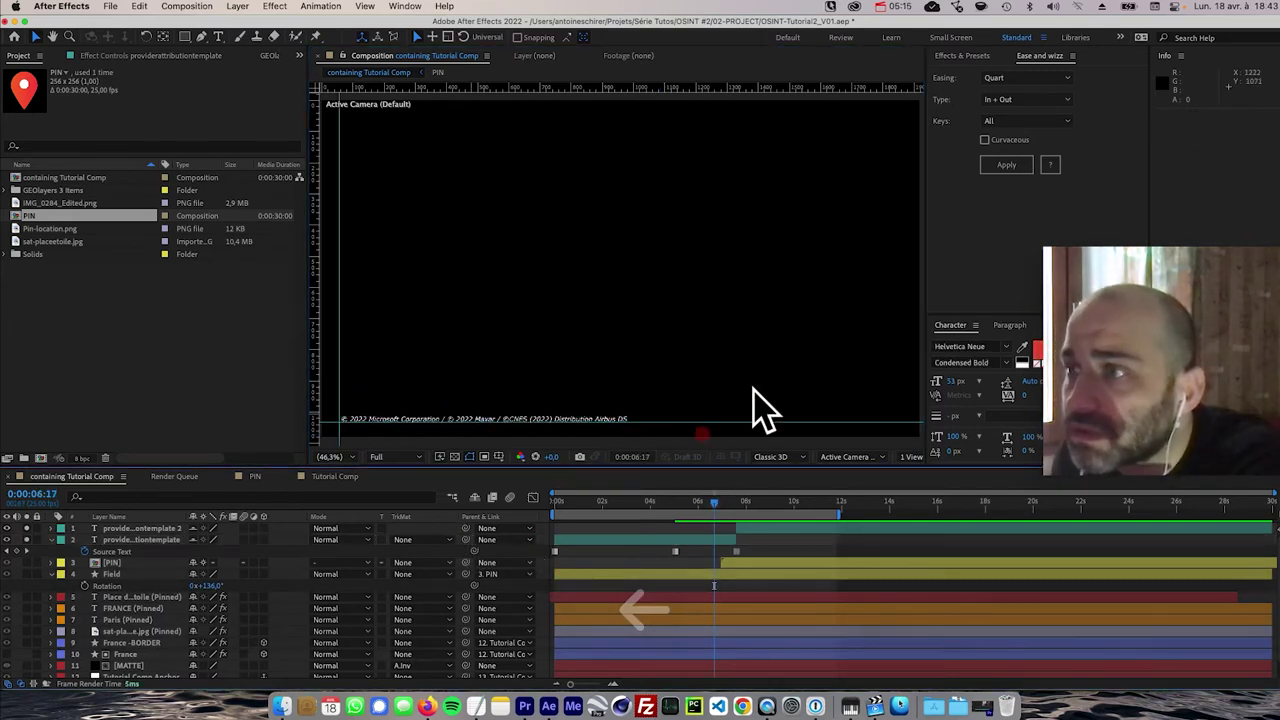
click(130, 540)
click(963, 286)
- Turn off solo for both attribution layers and check the attribution over the map around 0:00:08:14
drag(714, 500, 806, 505)
shift+click(32, 533)
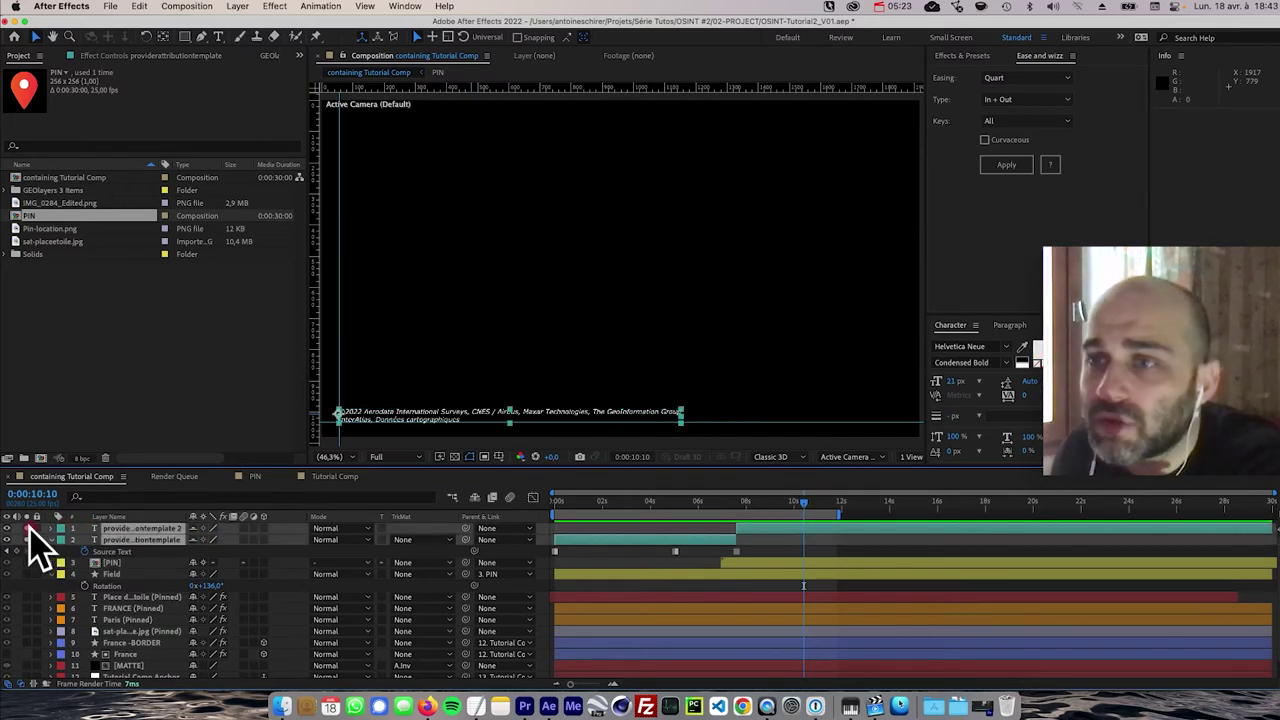
drag(790, 505, 760, 518)
key(Page_Up)
key(Page_Up)
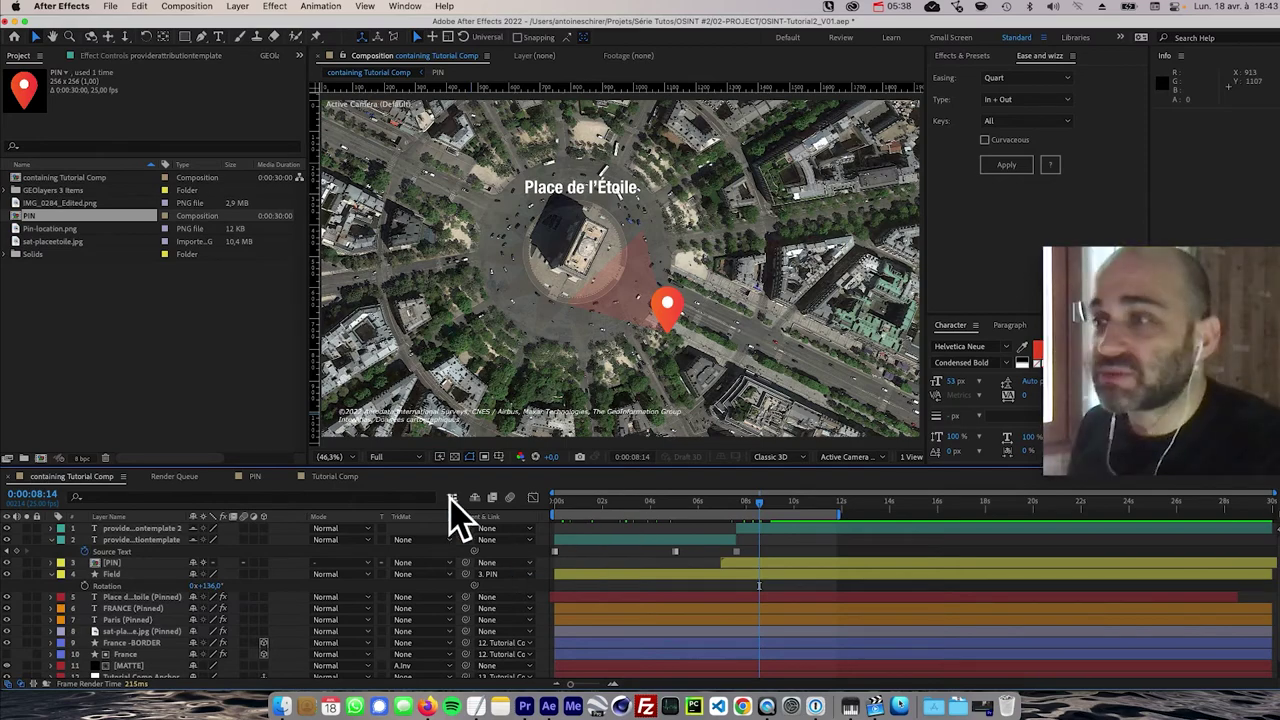
- Review the attribution and pin in the reference video TutoOsint-Part2_V01.mov, and return to After Effects
key(Tab)
key(super+Tab)
key(super+Tab)
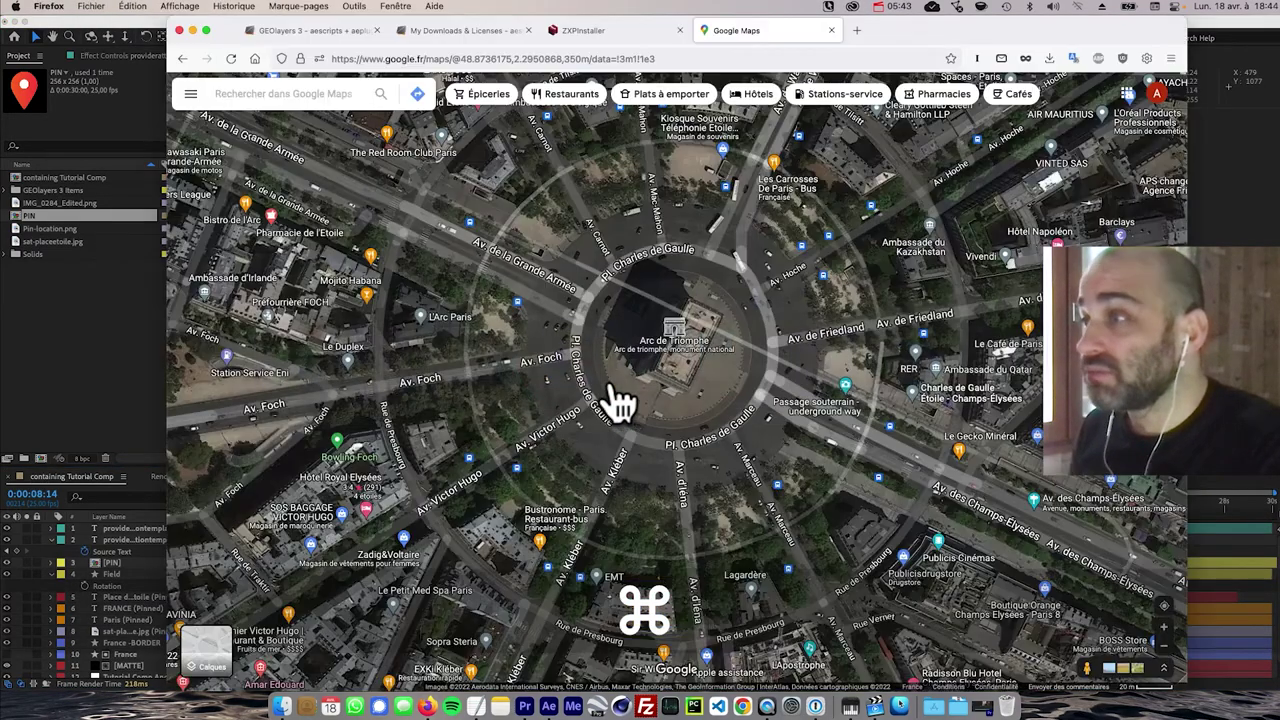
key(super+Tab)
mouse_move(888, 499)
mouse_down()
mouse_move(868, 505)
mouse_move(890, 500)
mouse_up()
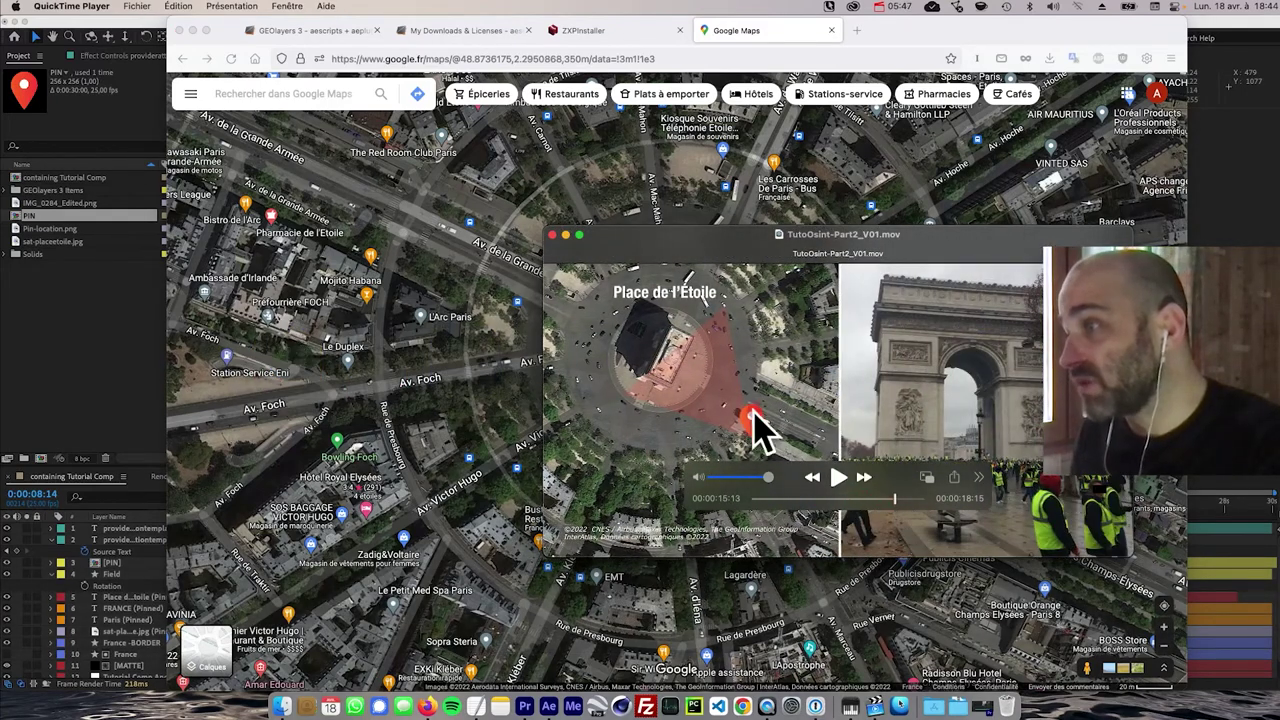
key(super+Tab)
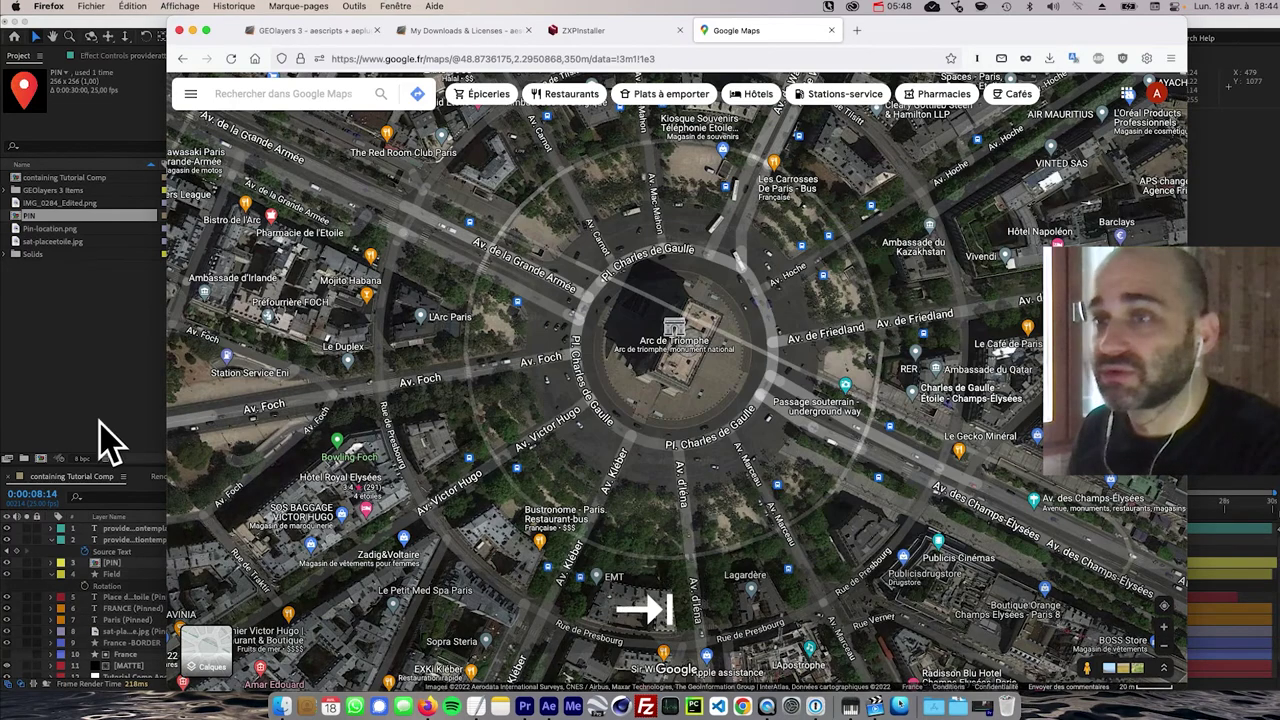
key(super+Tab)
click(453, 497)
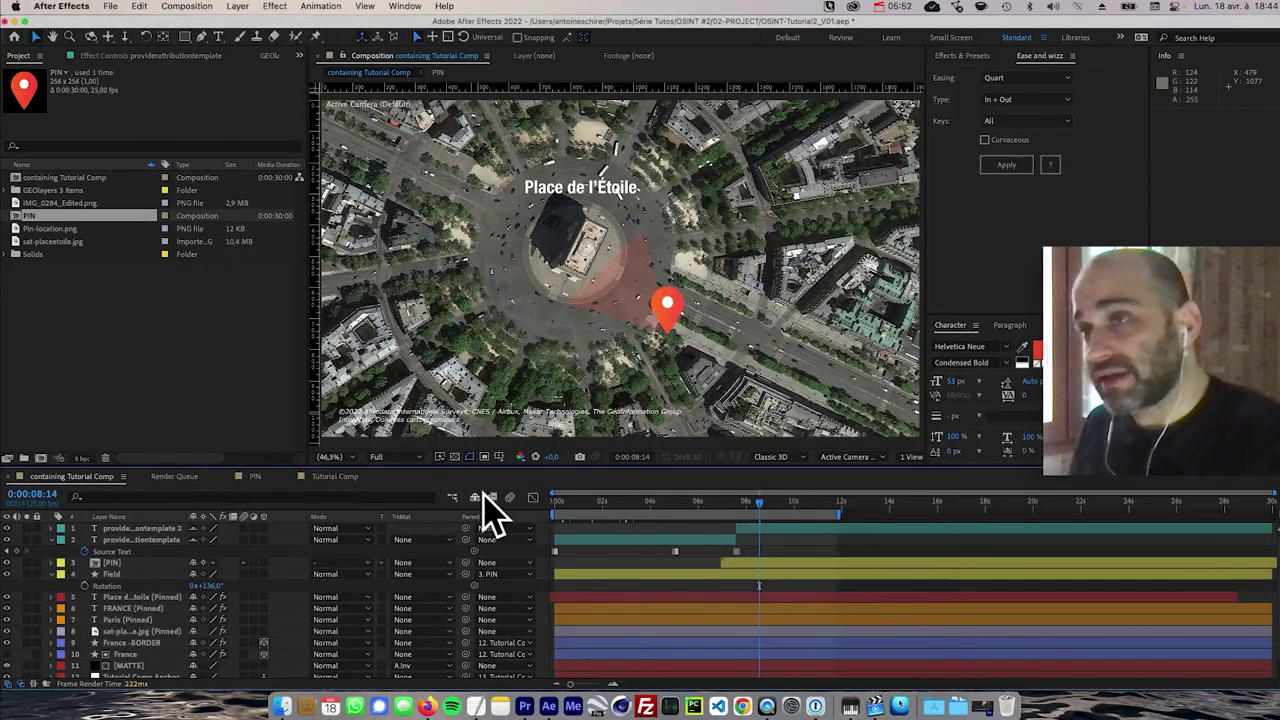
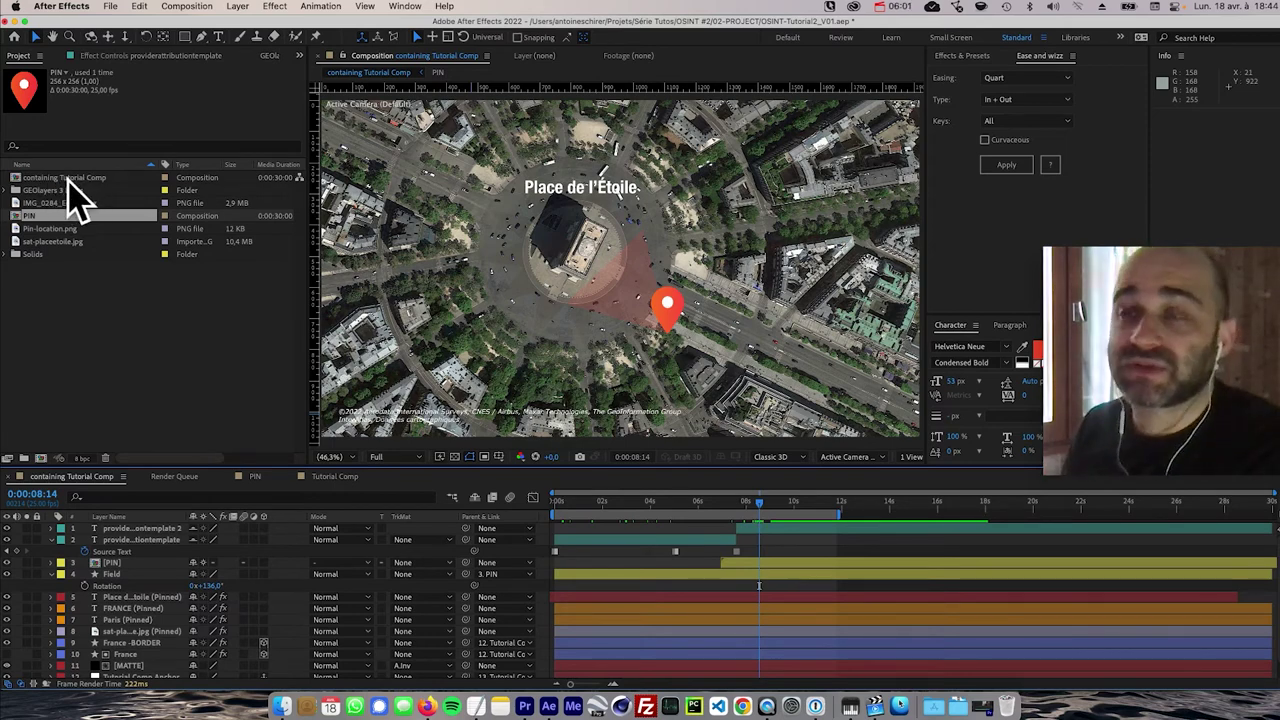
- Rename the "containing Tutorial Comp" composition as "qsdqsd" and select it in the project
click(108, 177)
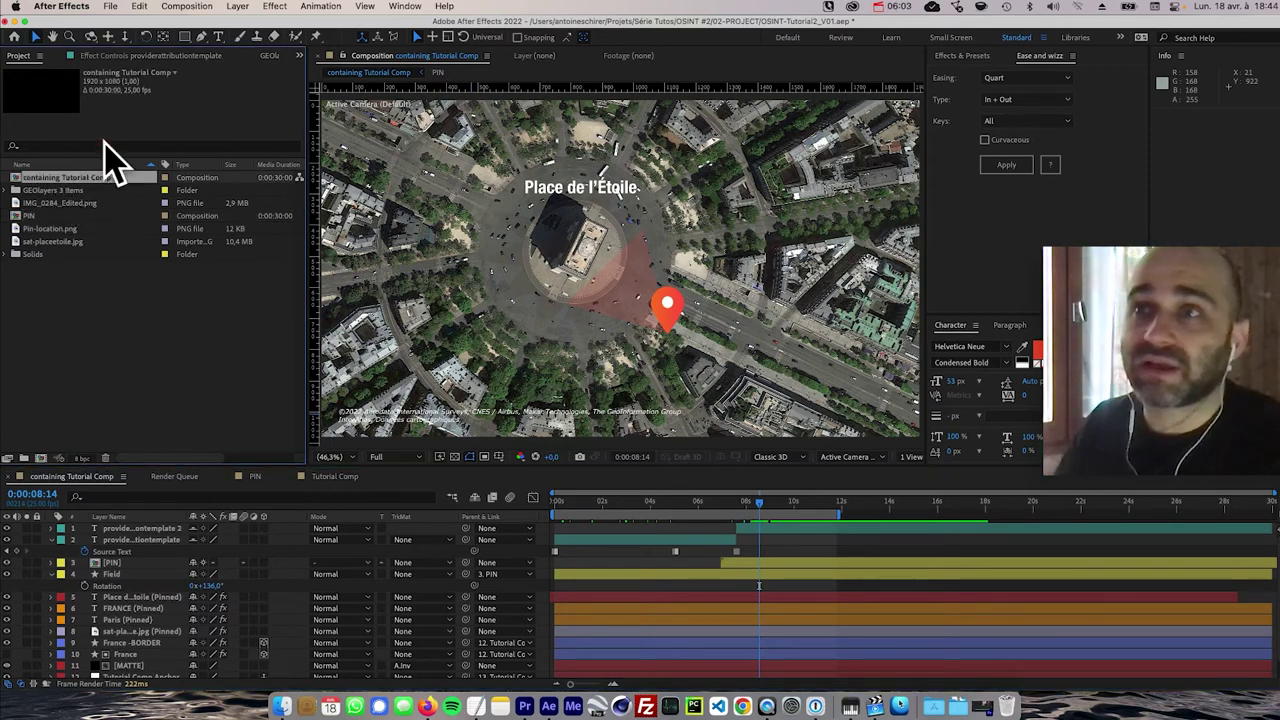
key(Return)
text(qsdqsd)
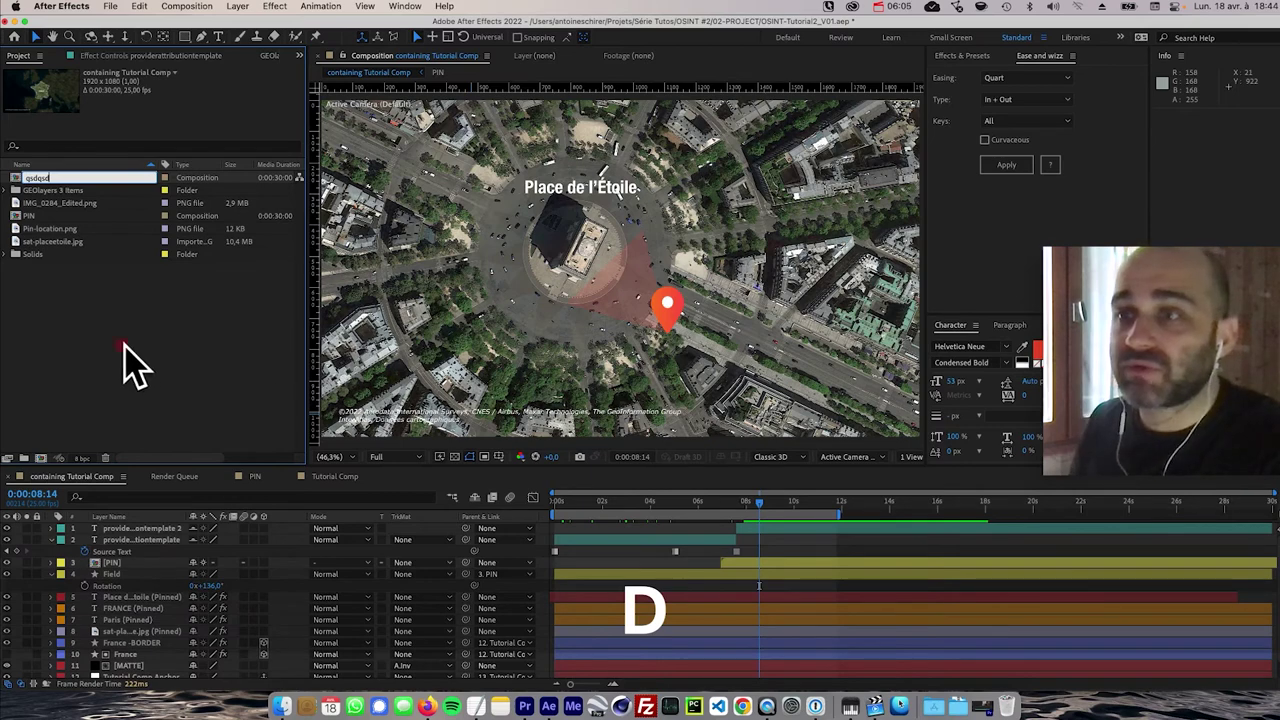
key(Return)
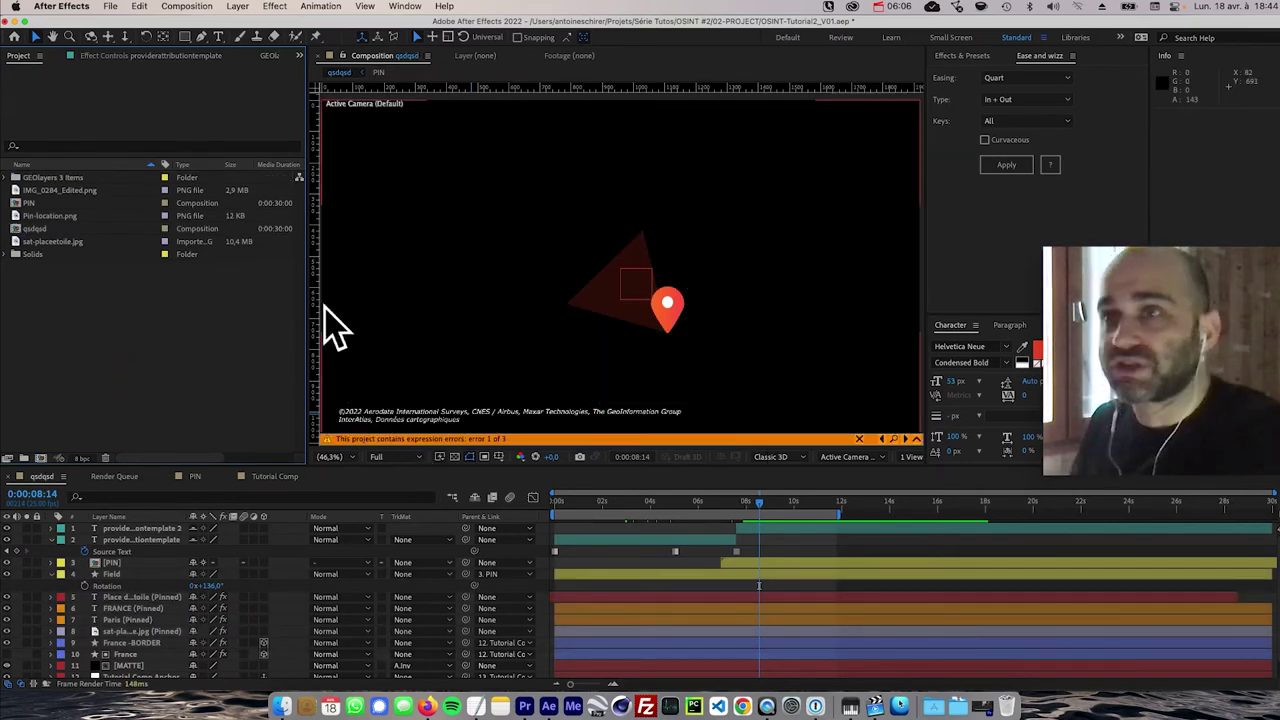
click(68, 178)
click(50, 228)
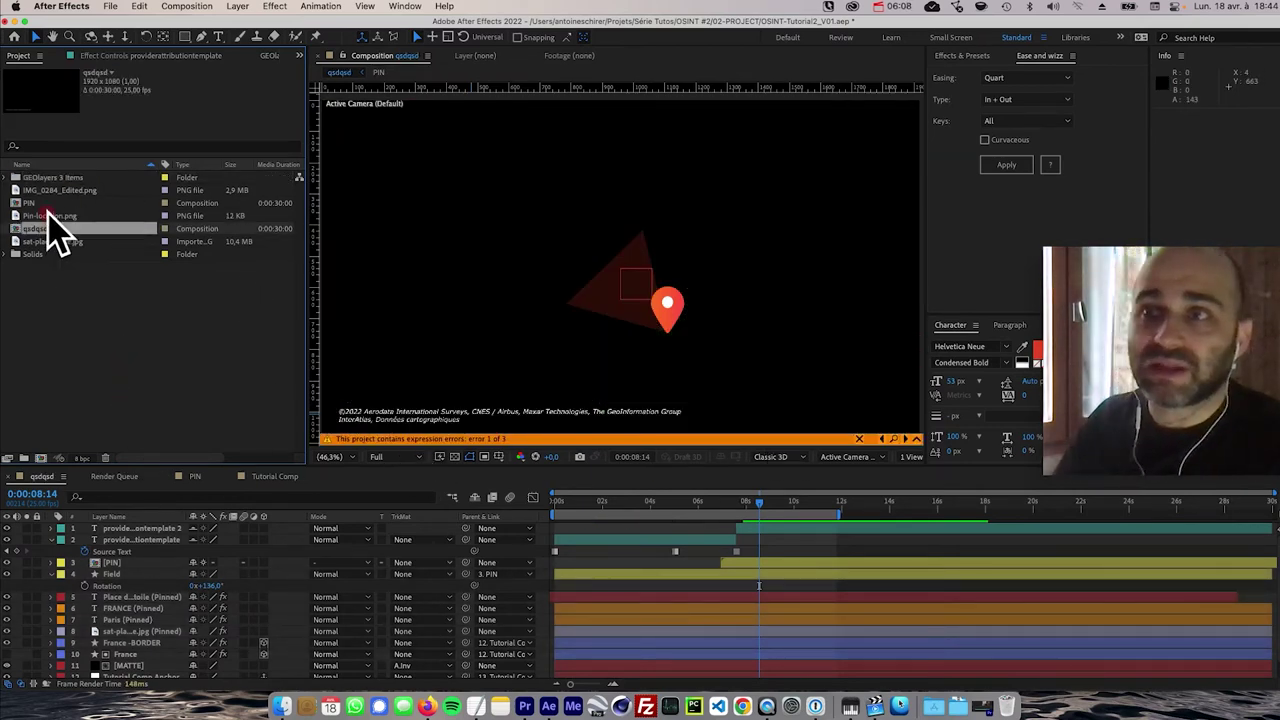
- Undo the composition rename and create a new 1920 x 1080, 25 fps, 30-second composition named #MASTER-MAP-ANIM
key(super+z)
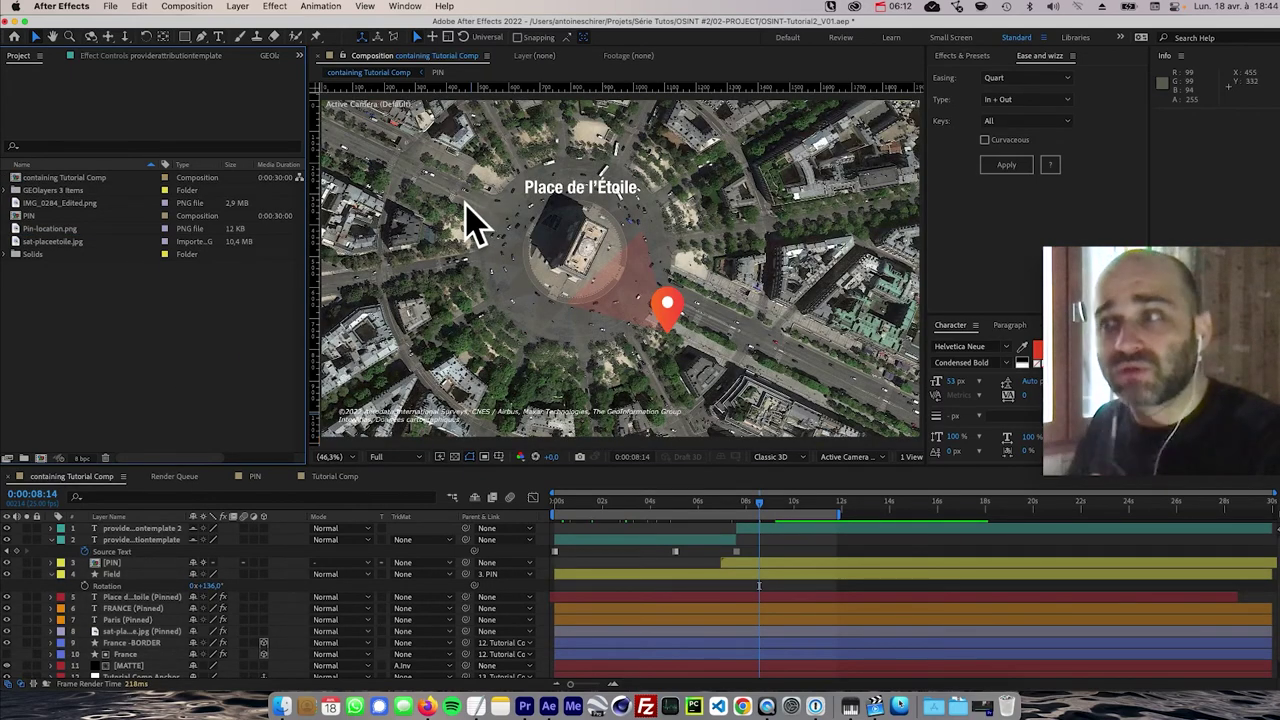
right_click(96, 325)
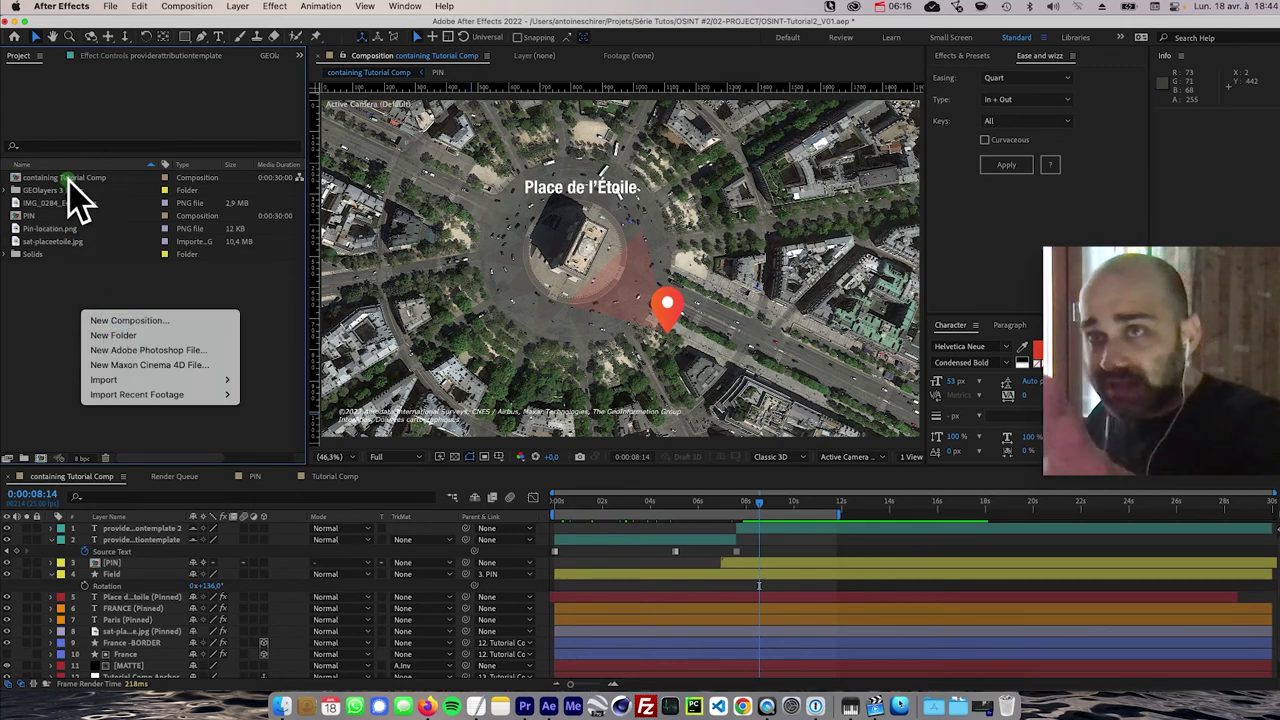
click(137, 322)
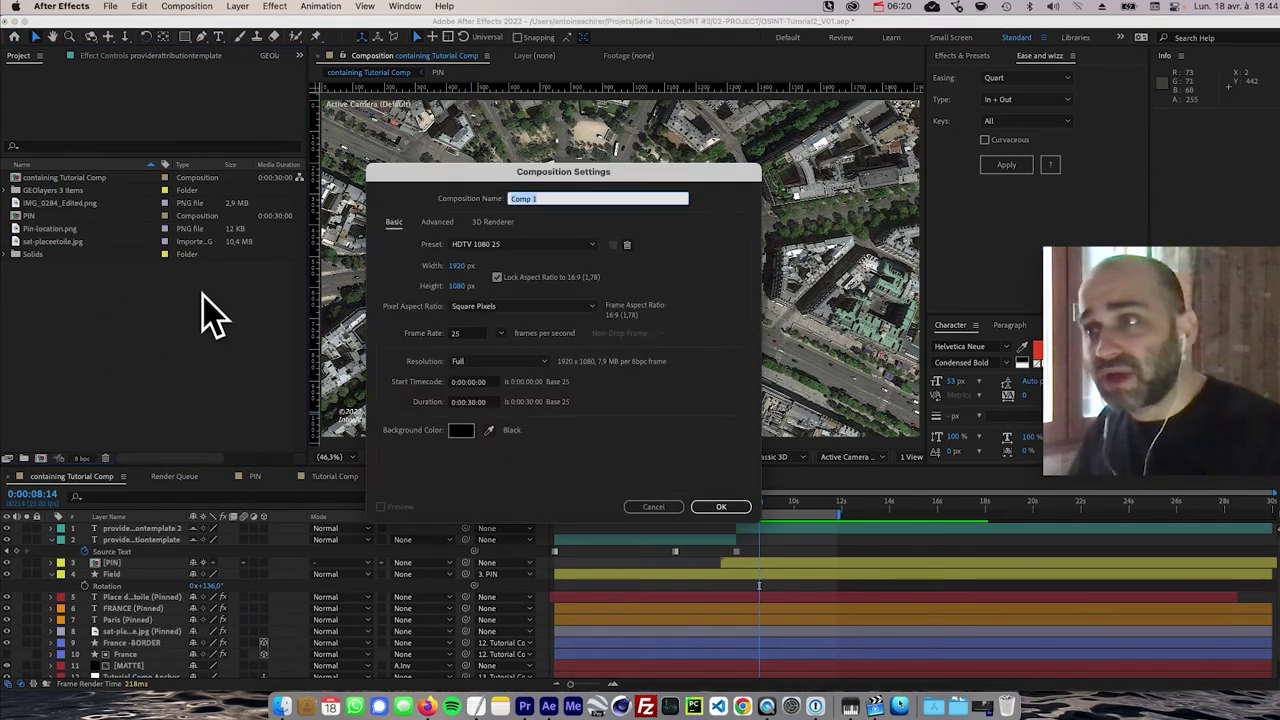
text(@)
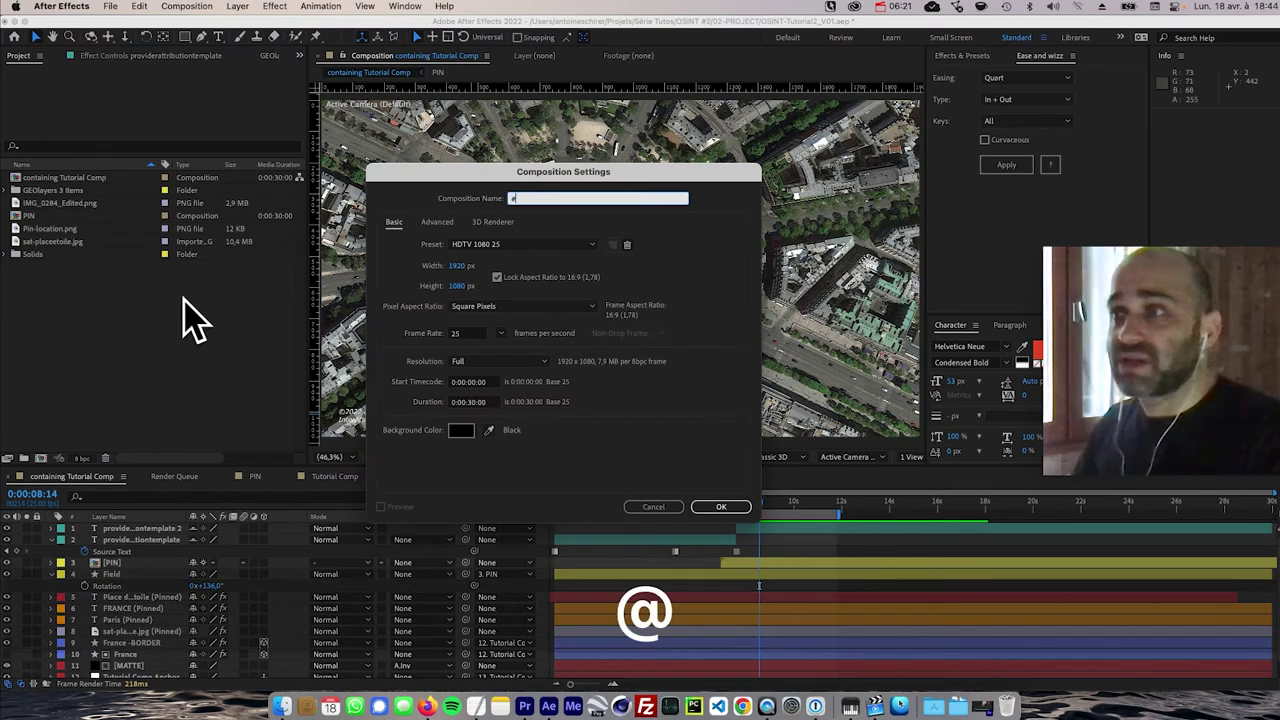
text(MAST)
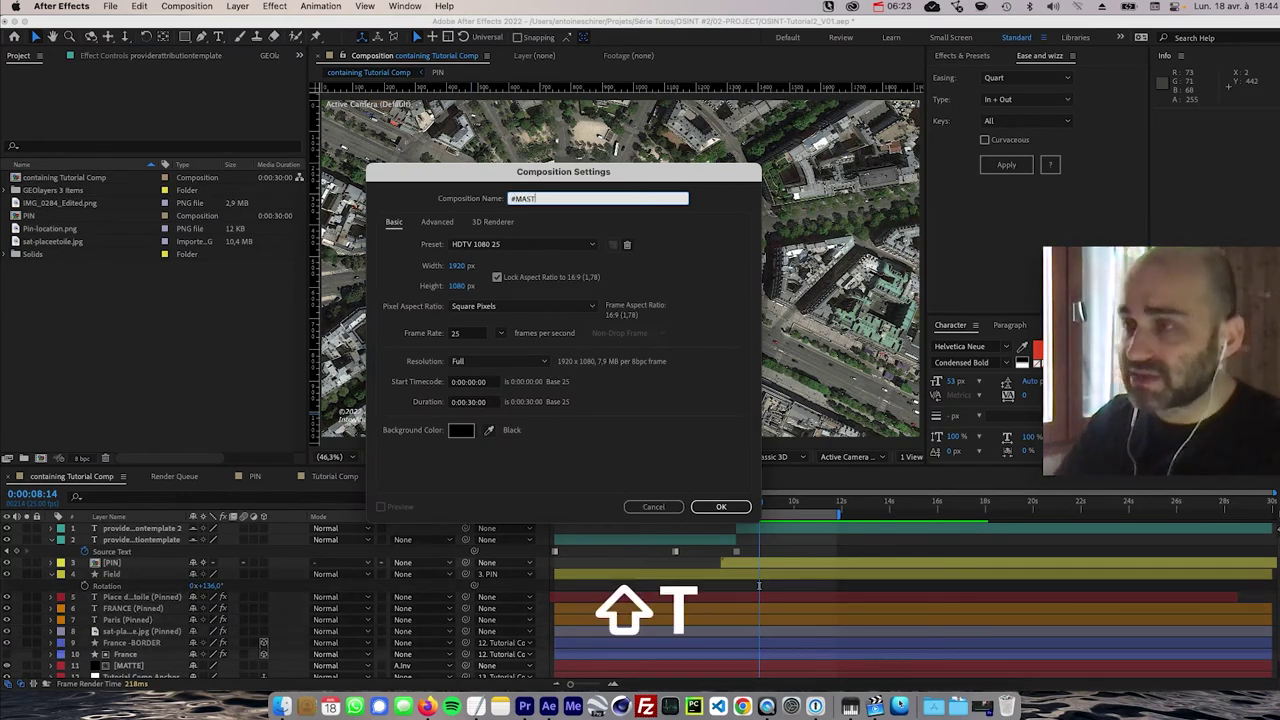
text(ER-MAP-ANIM)
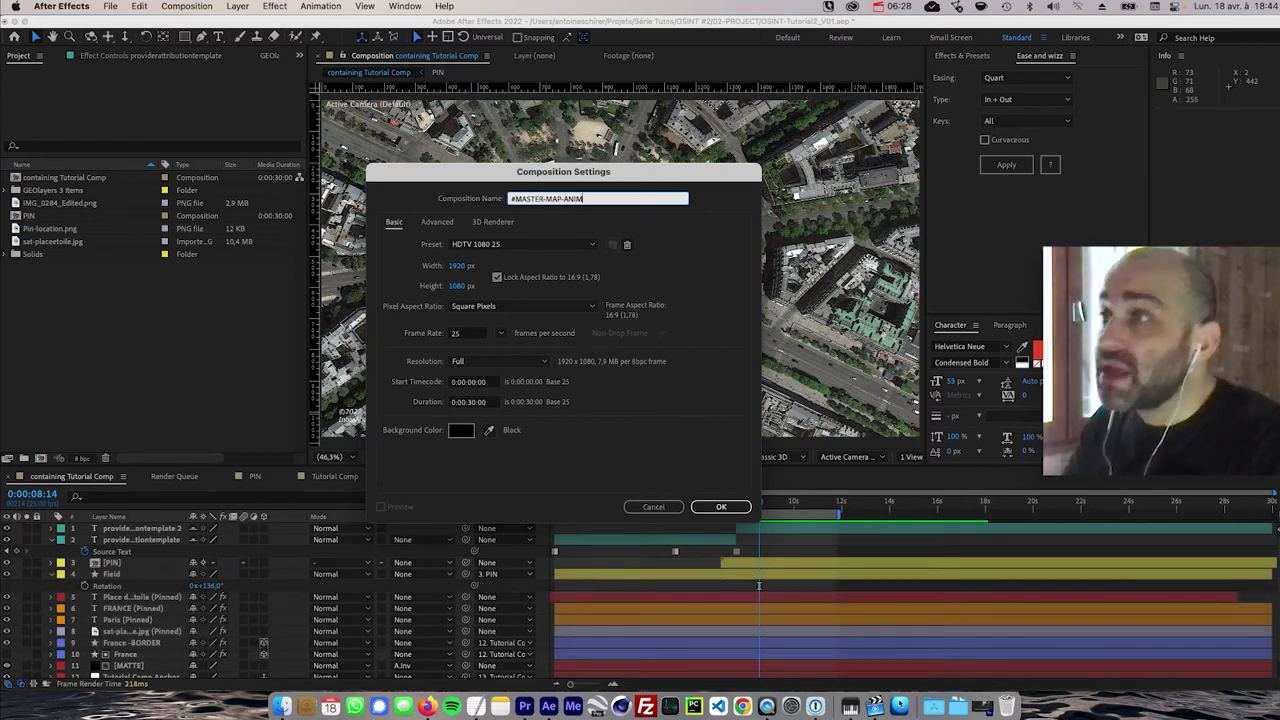
key(Return)
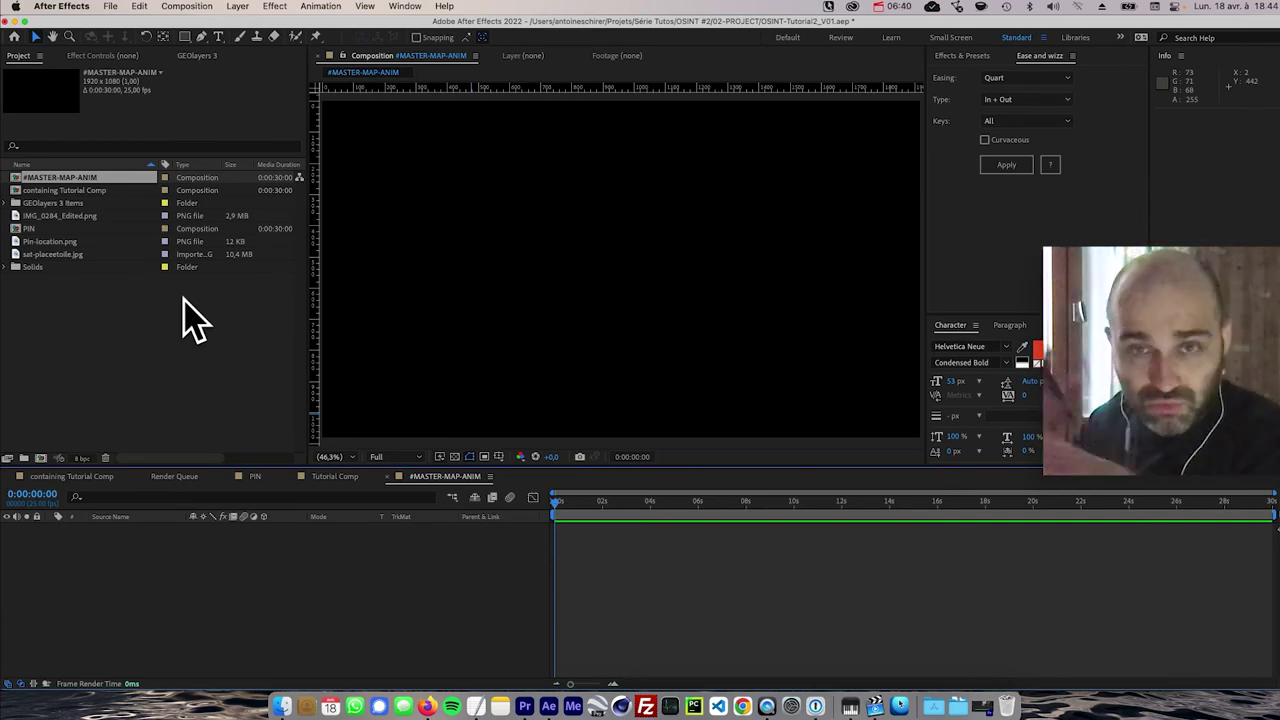
- Review the map comp list in GEOlayers 3, and return to the project items with #MASTER-MAP-ANIM selected
click(197, 56)
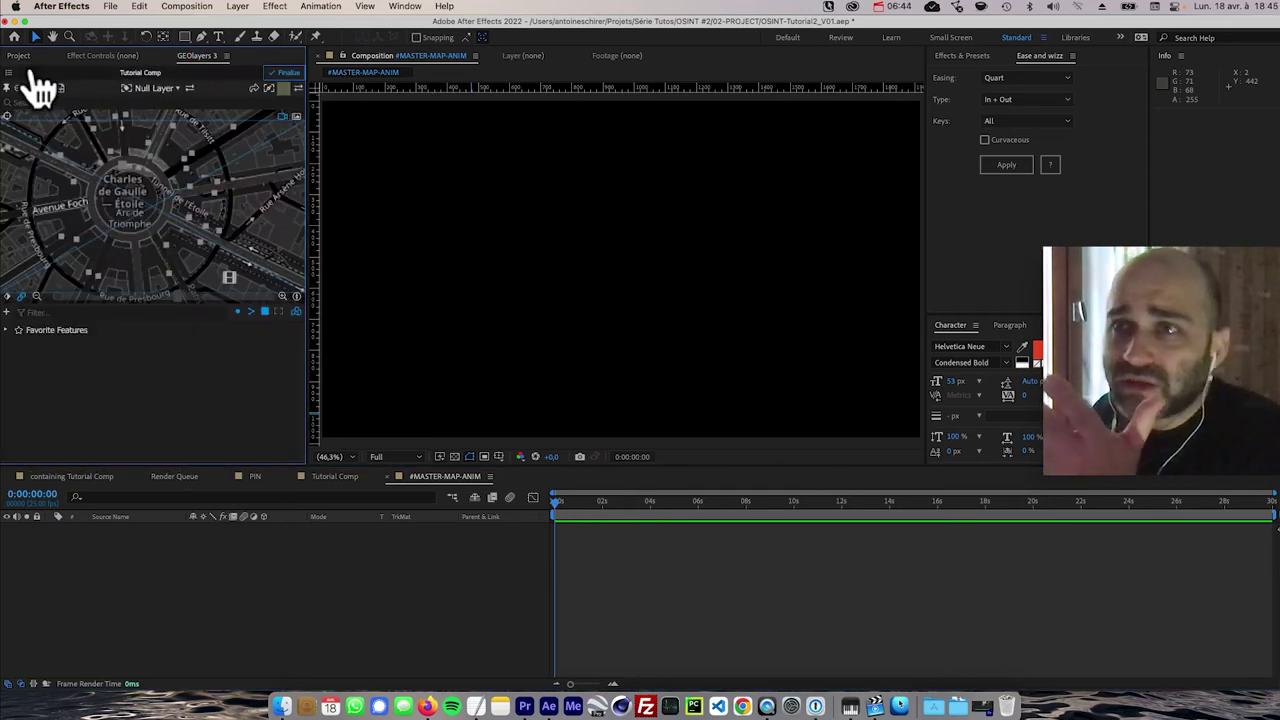
click(9, 74)
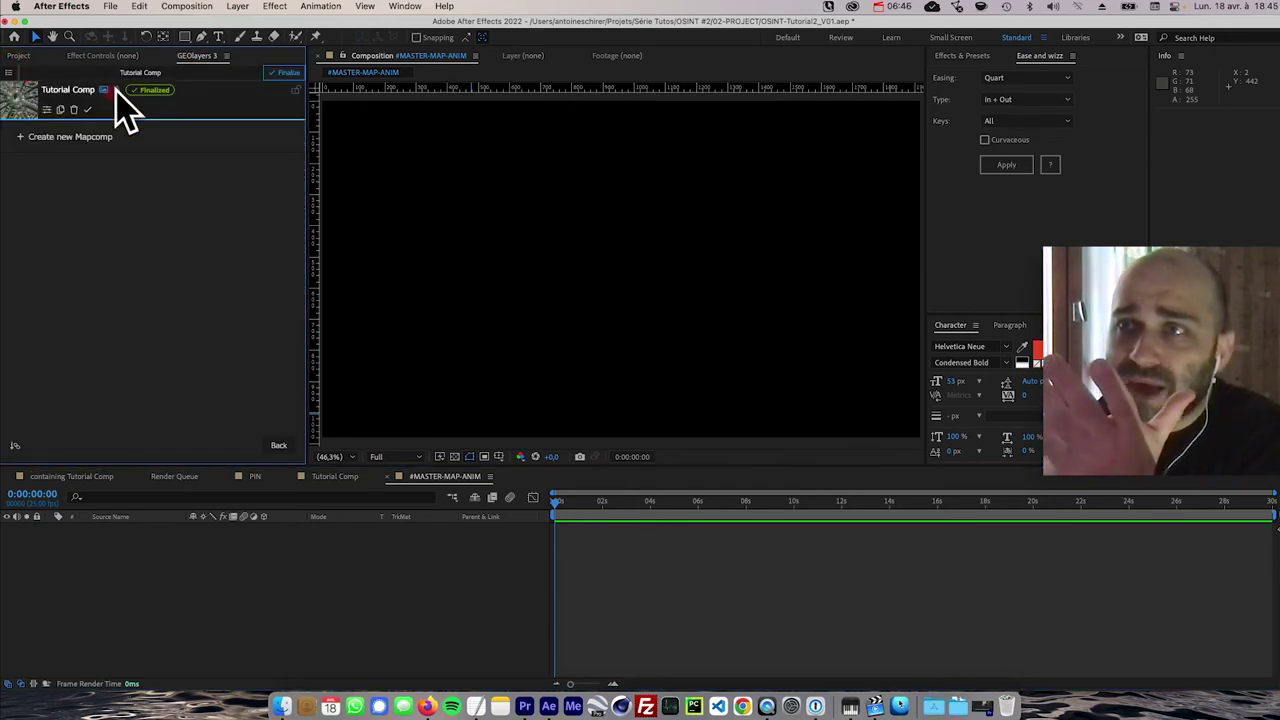
click(10, 75)
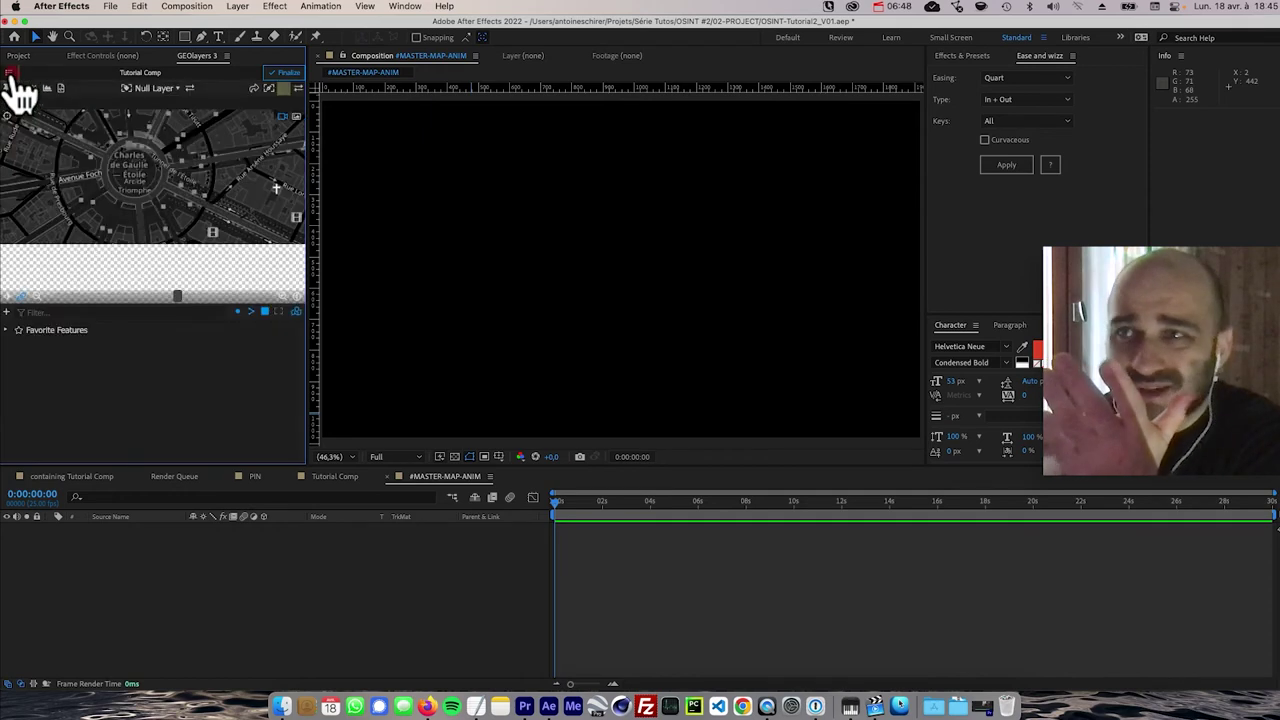
click(20, 55)
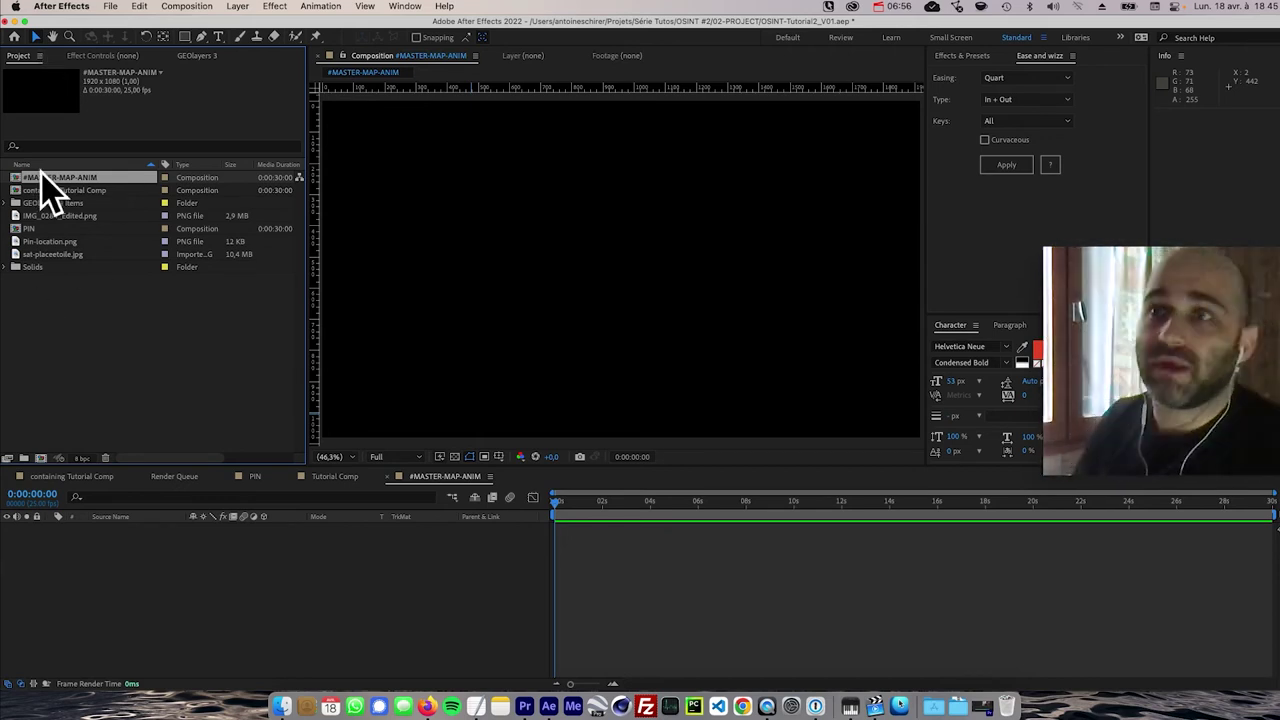
click(80, 177)
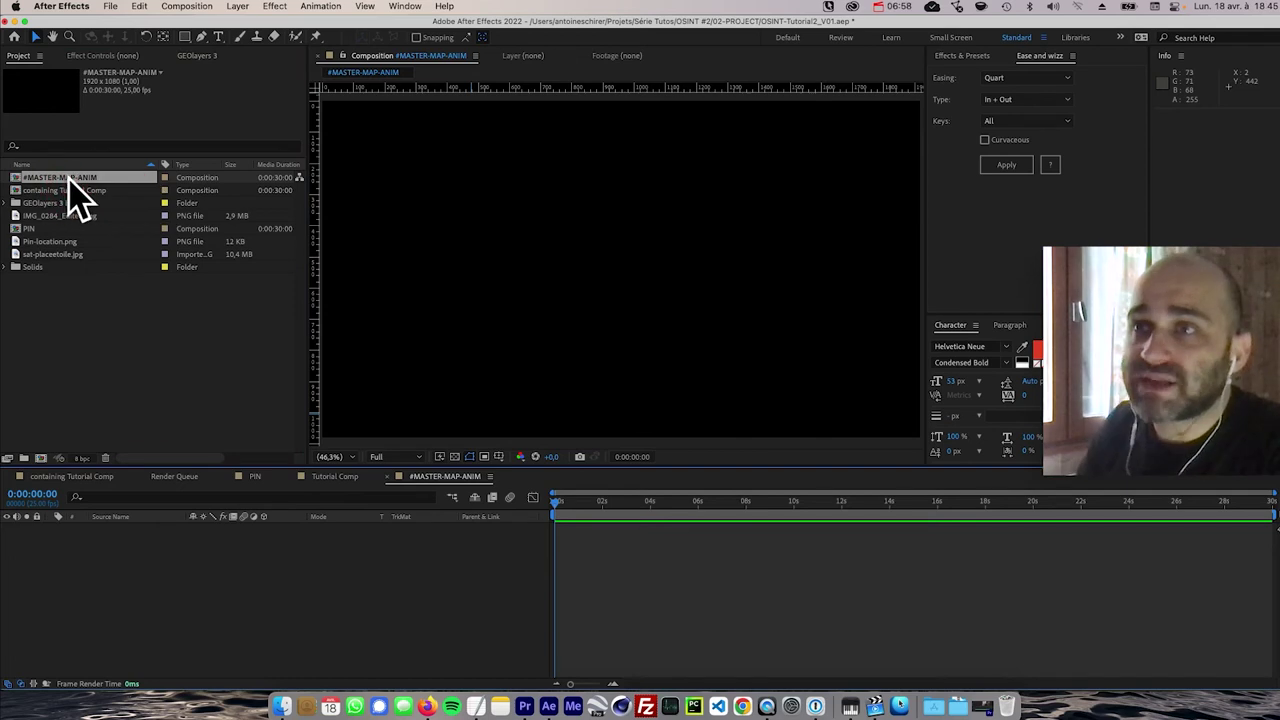
- Add containing Tutorial Comp to #MASTER-MAP-ANIM and check the map animation up to 0:00:07:13
drag(45, 190, 224, 583)
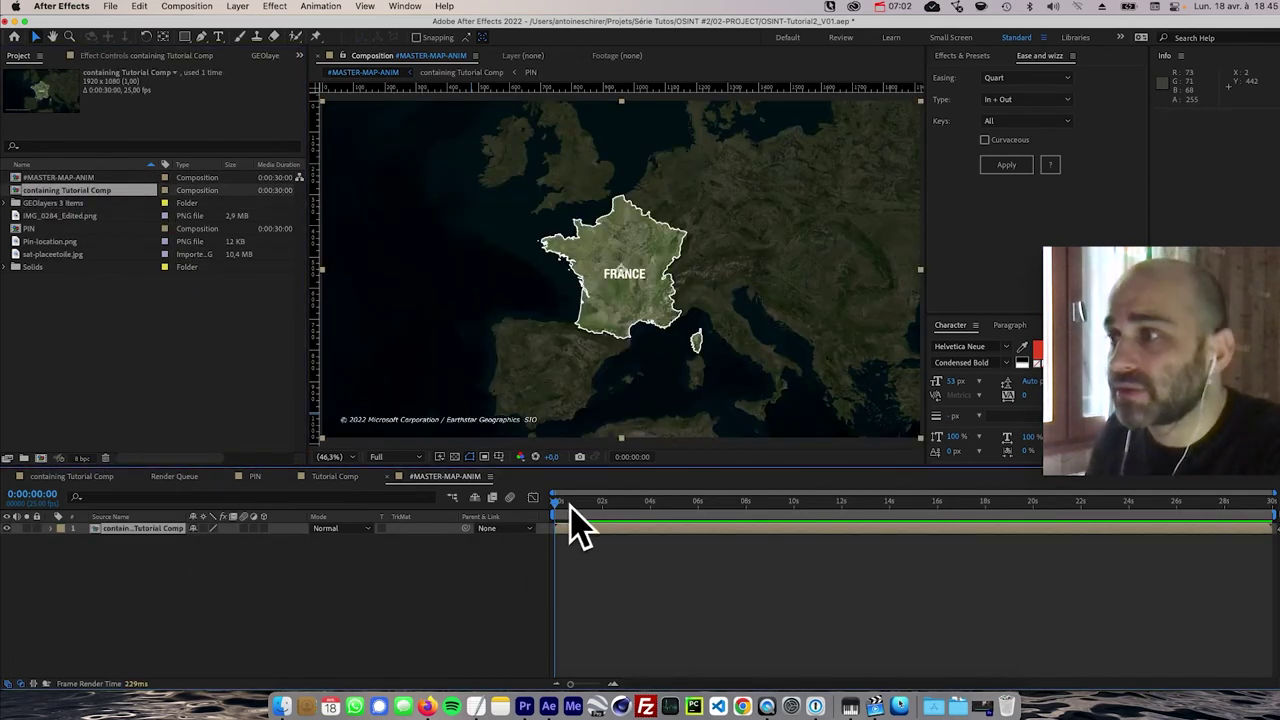
drag(569, 502, 600, 503)
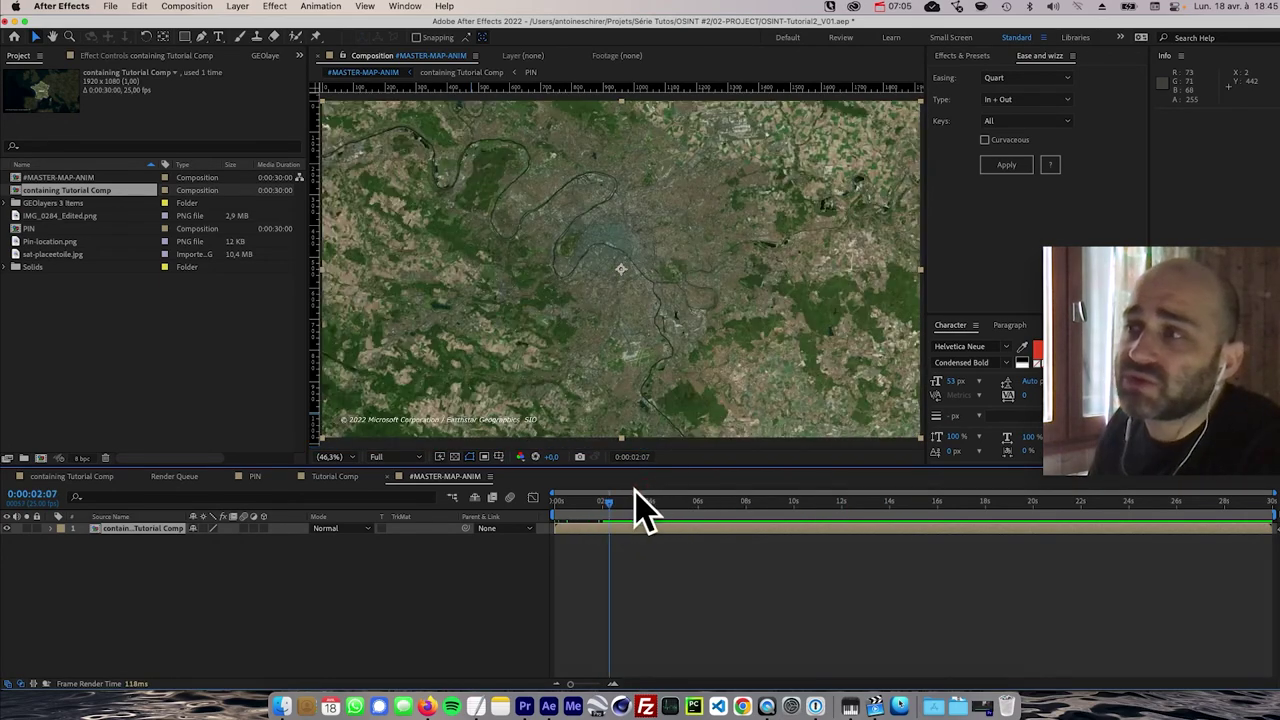
drag(634, 509, 705, 520)
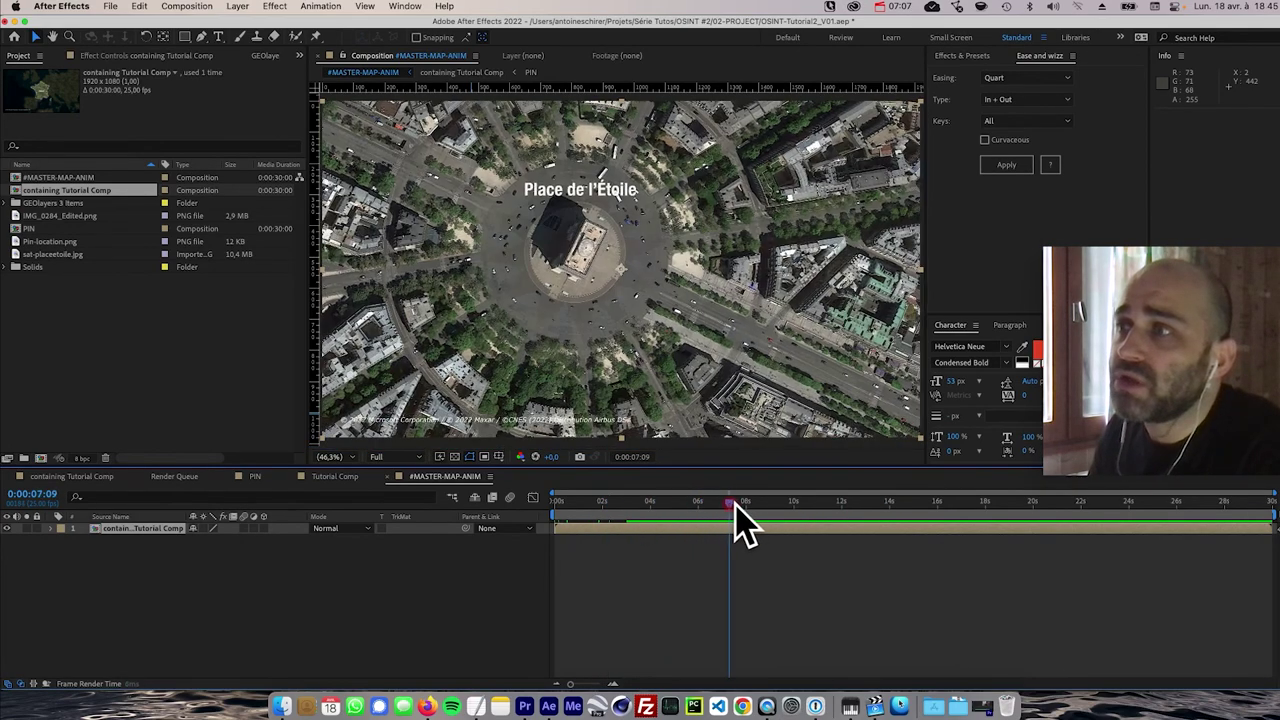
drag(734, 523, 736, 524)
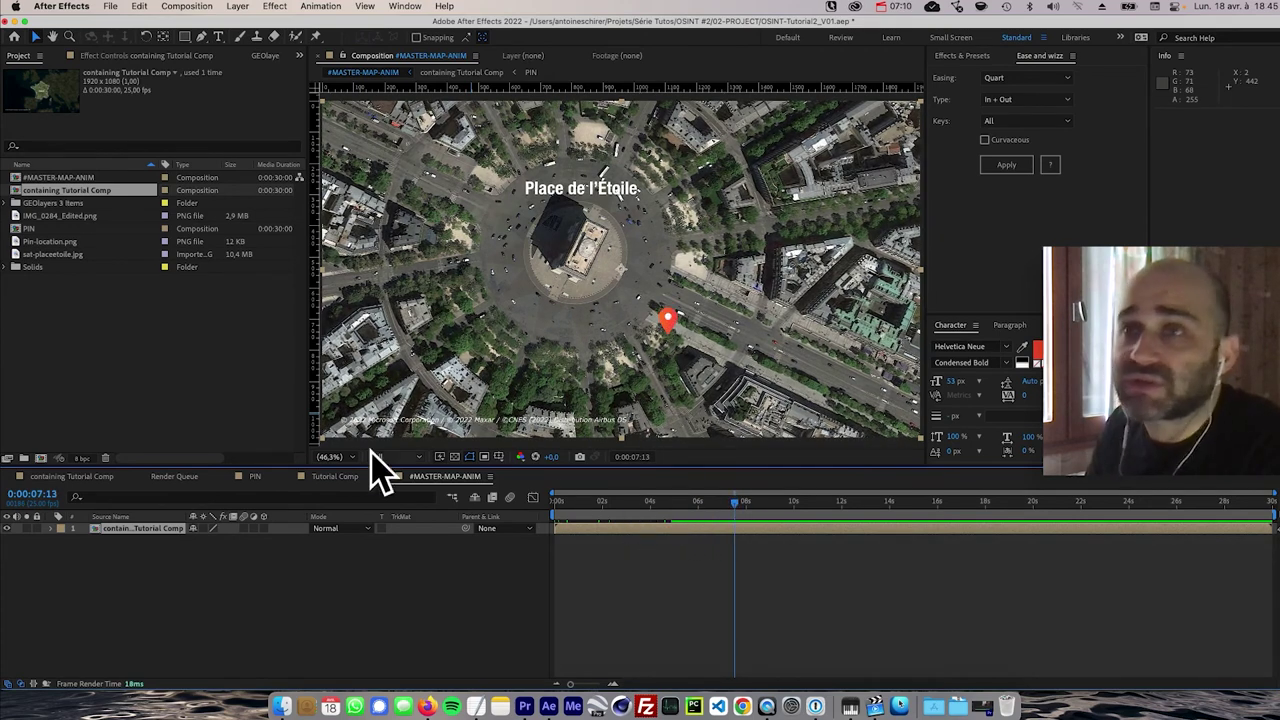
- Create a new composition named VISUAL COMP in the project
click(147, 305)
click(53, 212)
click(86, 314)
right_click(78, 310)
click(115, 347)
text(VISUAL COMP)
key(Return)
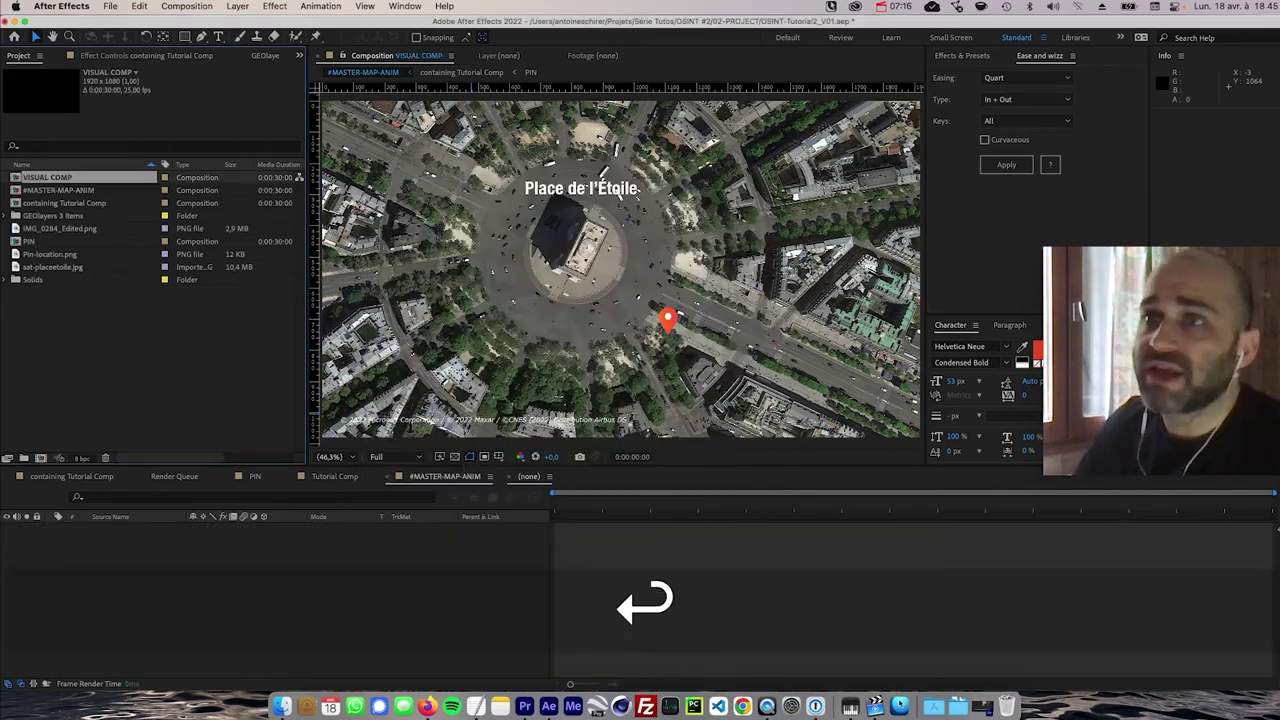
- Place IMG_0284_Edited.png in VISUAL COMP, scale it to 74% and move it over the left part of the frame
click(55, 243)
drag(52, 215, 386, 563)
key(s)
drag(220, 540, 215, 541)
key(v)
drag(540, 395, 402, 376)
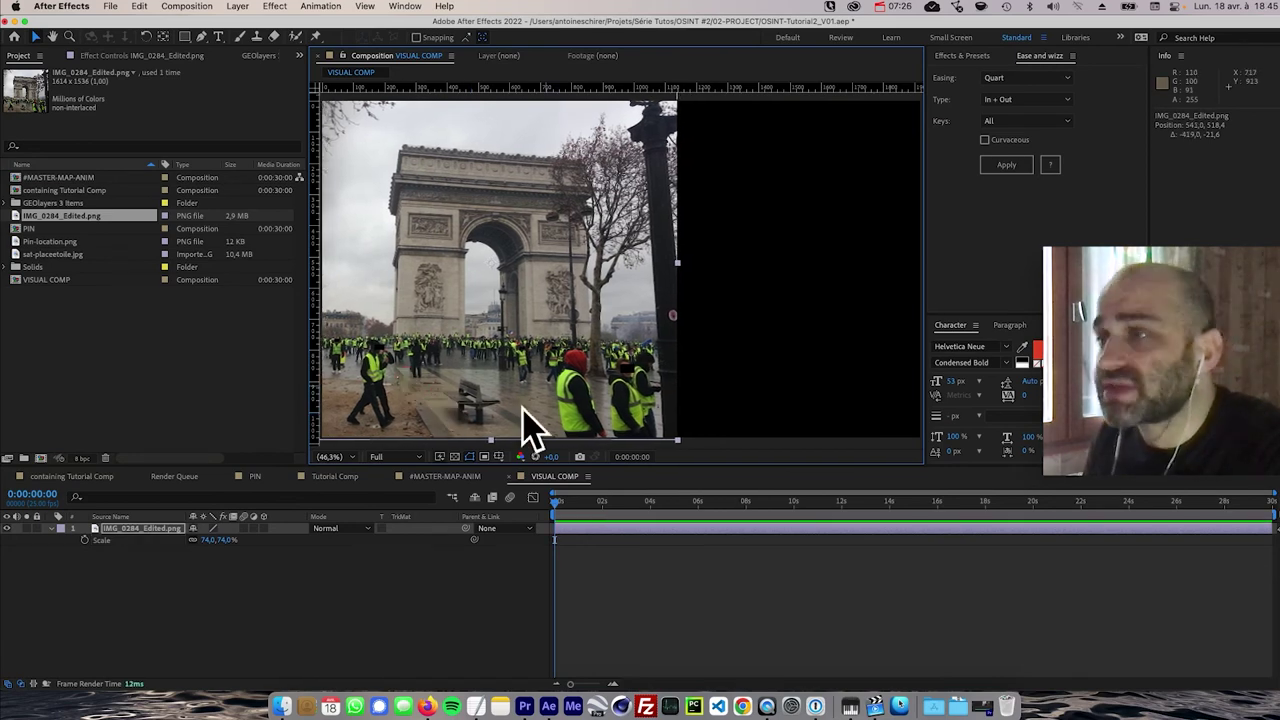
- Draw a straight vertical line with the Pen tool along the composition's left edge, extending beyond the frame at both ends
click(363, 634)
key(super+minus)
key(super+minus)
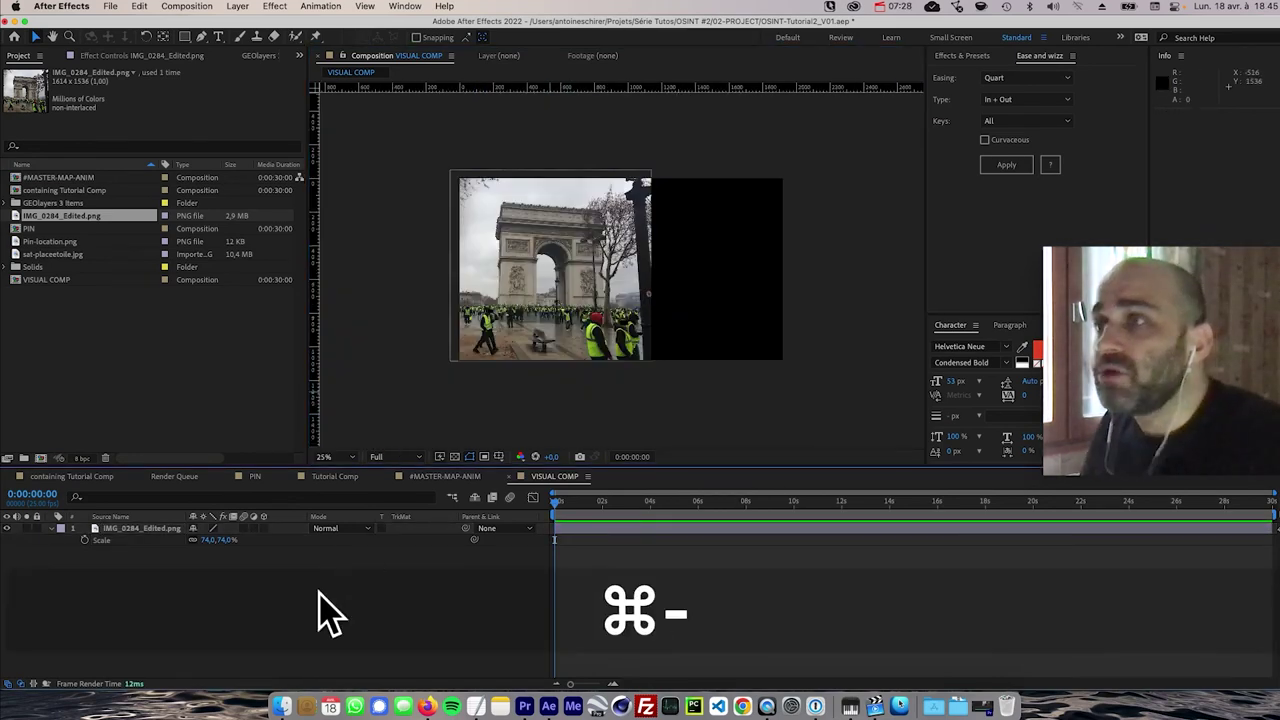
click(201, 36)
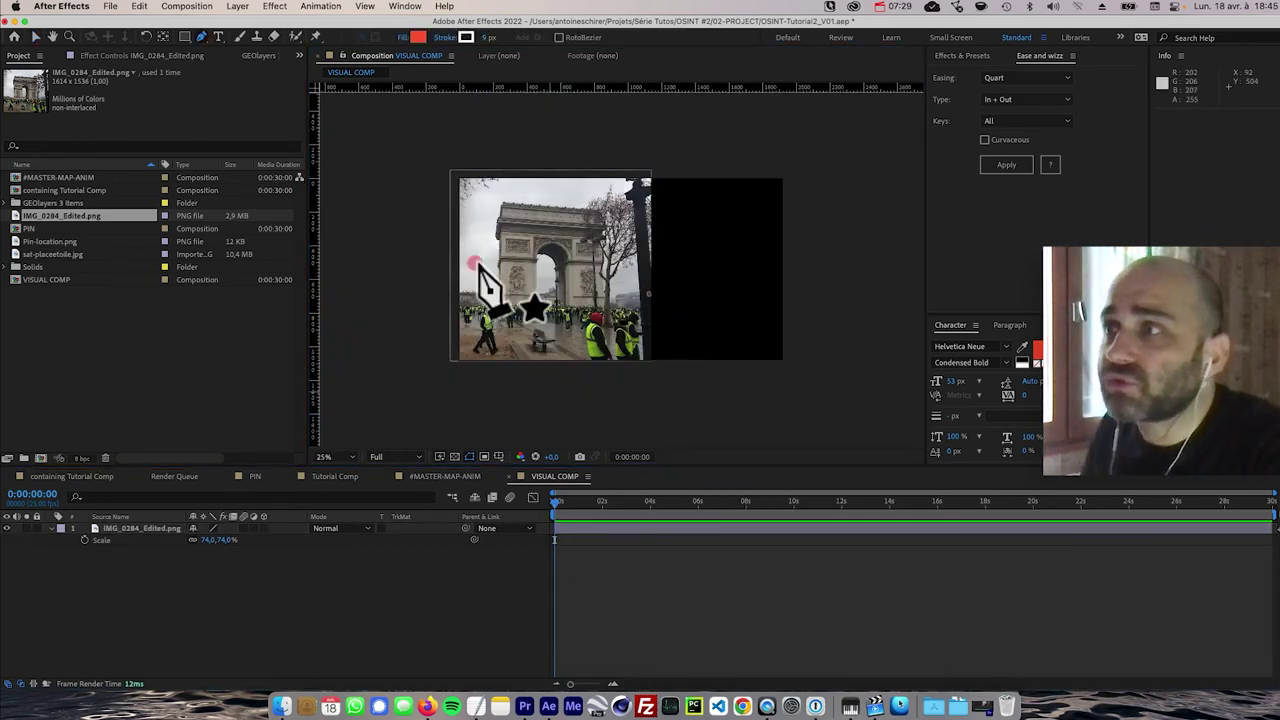
click(459, 145)
shift+click(459, 391)
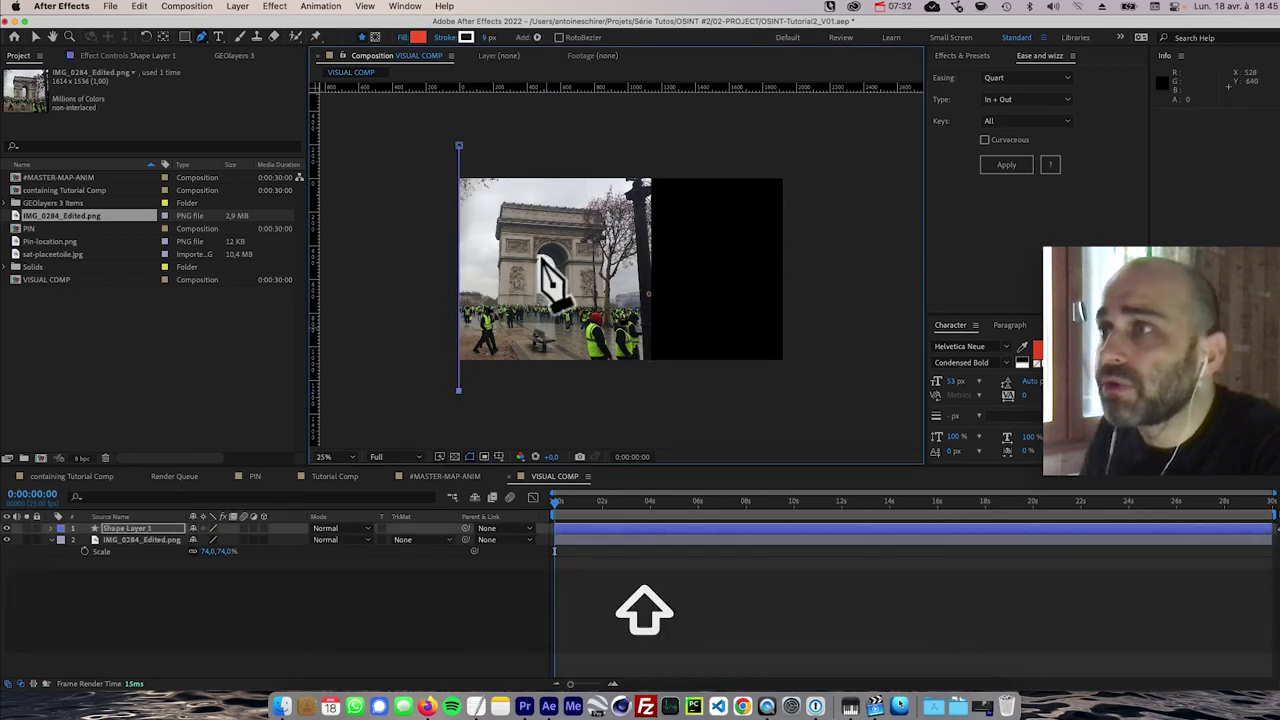
- Set the vertical line's stroke width to 13 px and nudge its layer 1 px to the right
click(488, 37)
text(13)
key(Return)
click(411, 622)
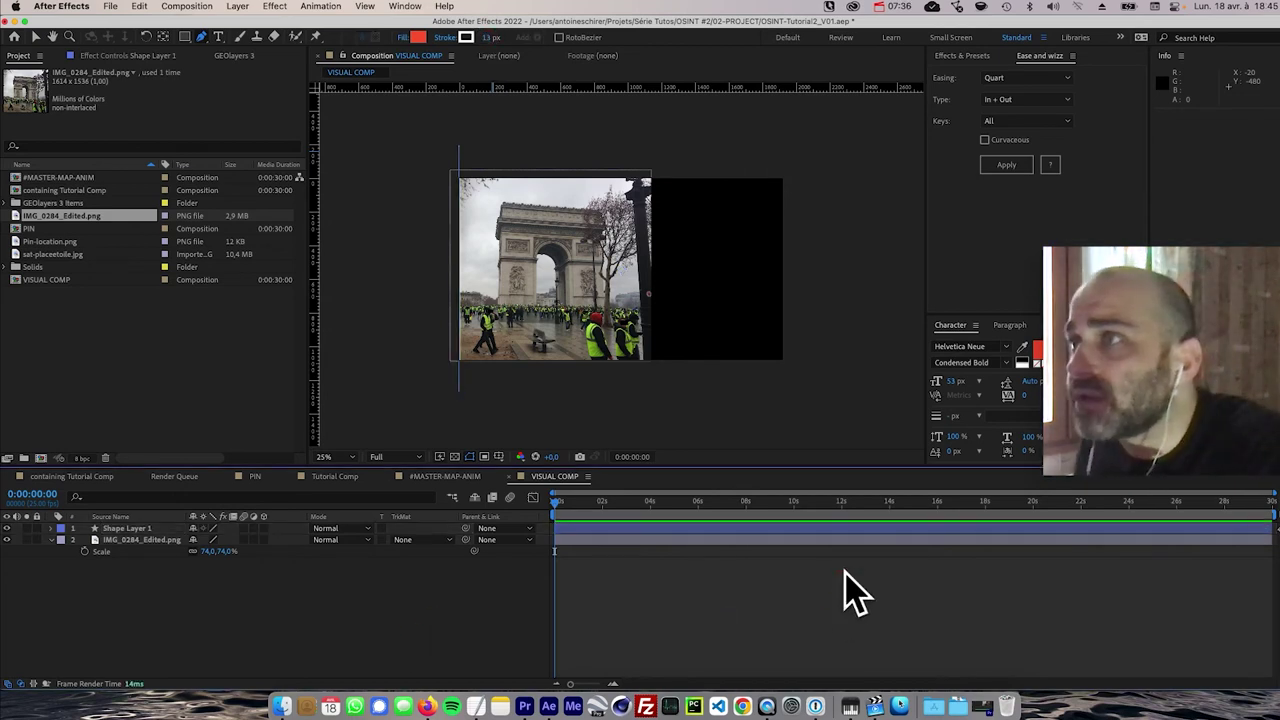
click(100, 528)
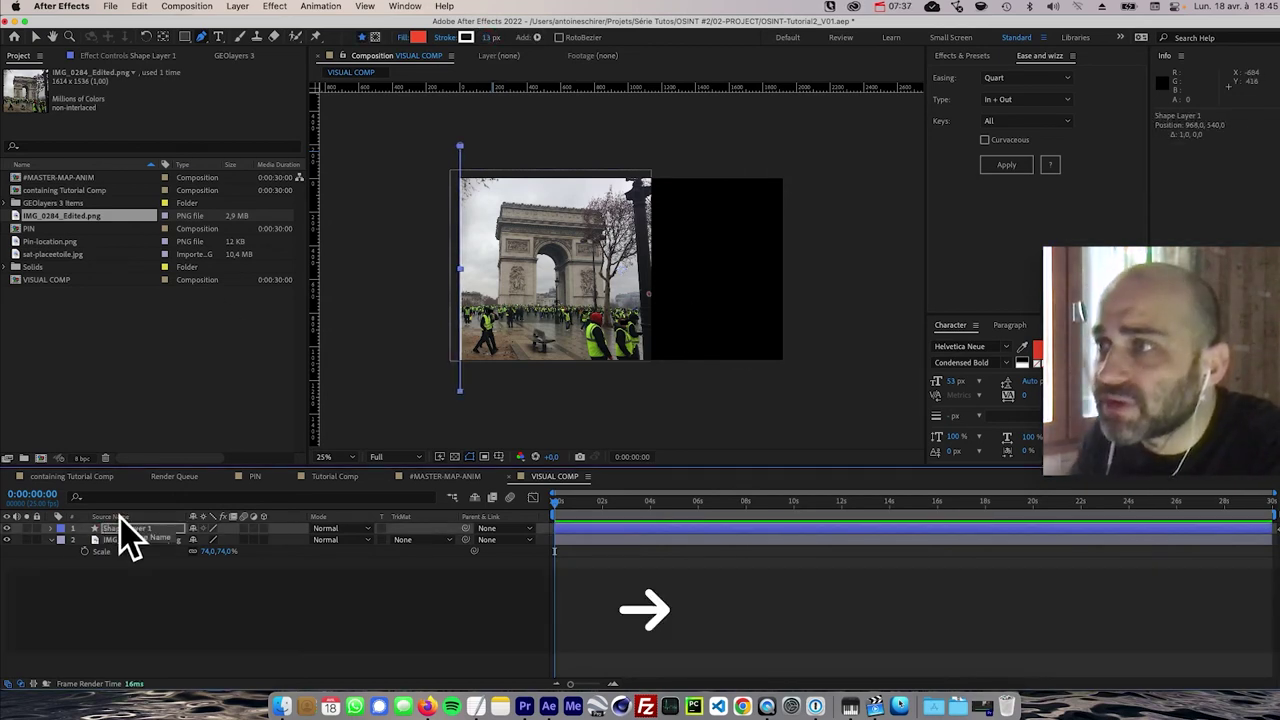
click(434, 657)
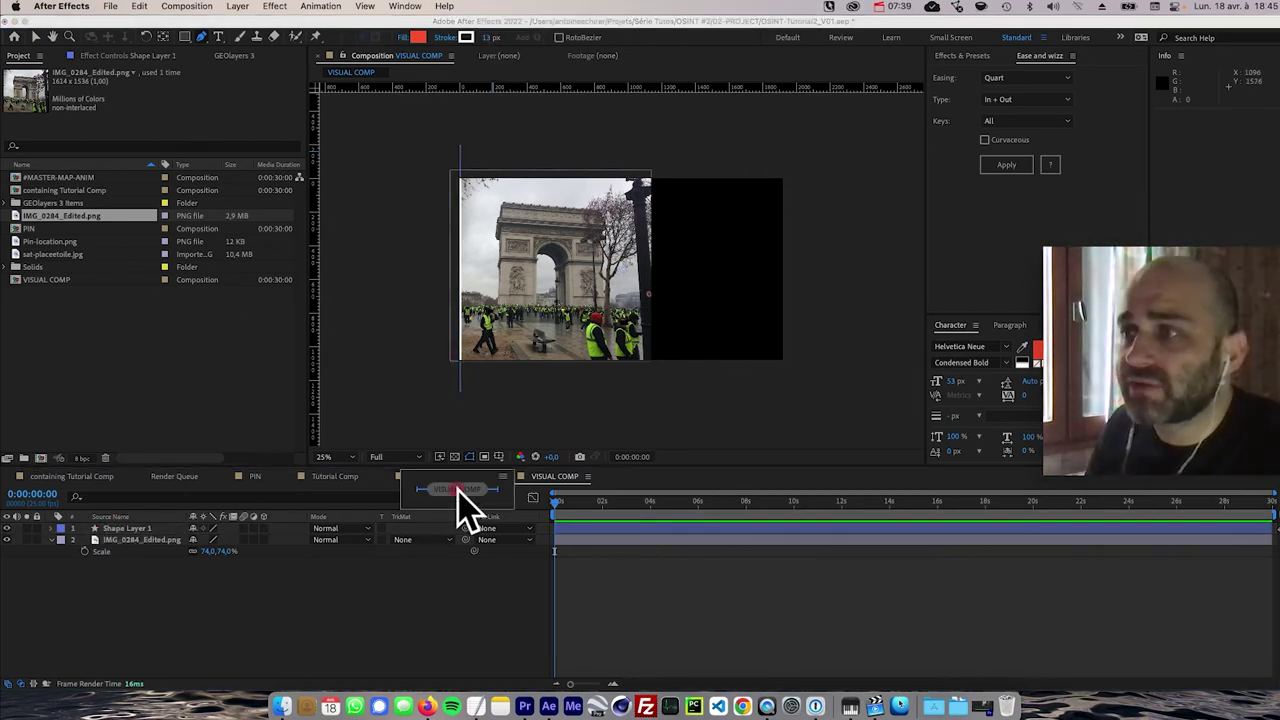
- Reopen #MASTER-MAP-ANIM, add VISUAL COMP above the map, and shift it horizontally right to about X 1874 so the photo covers the right half
drag(423, 477, 88, 512)
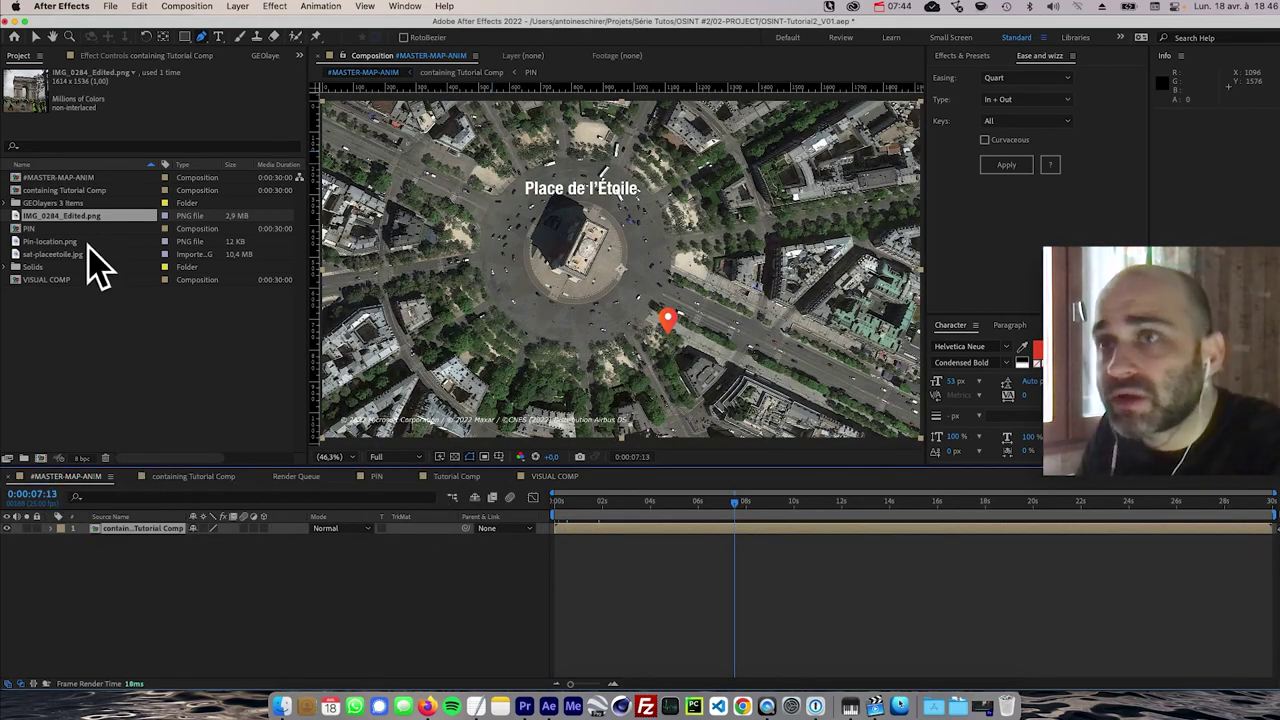
drag(38, 279, 143, 530)
key(v)
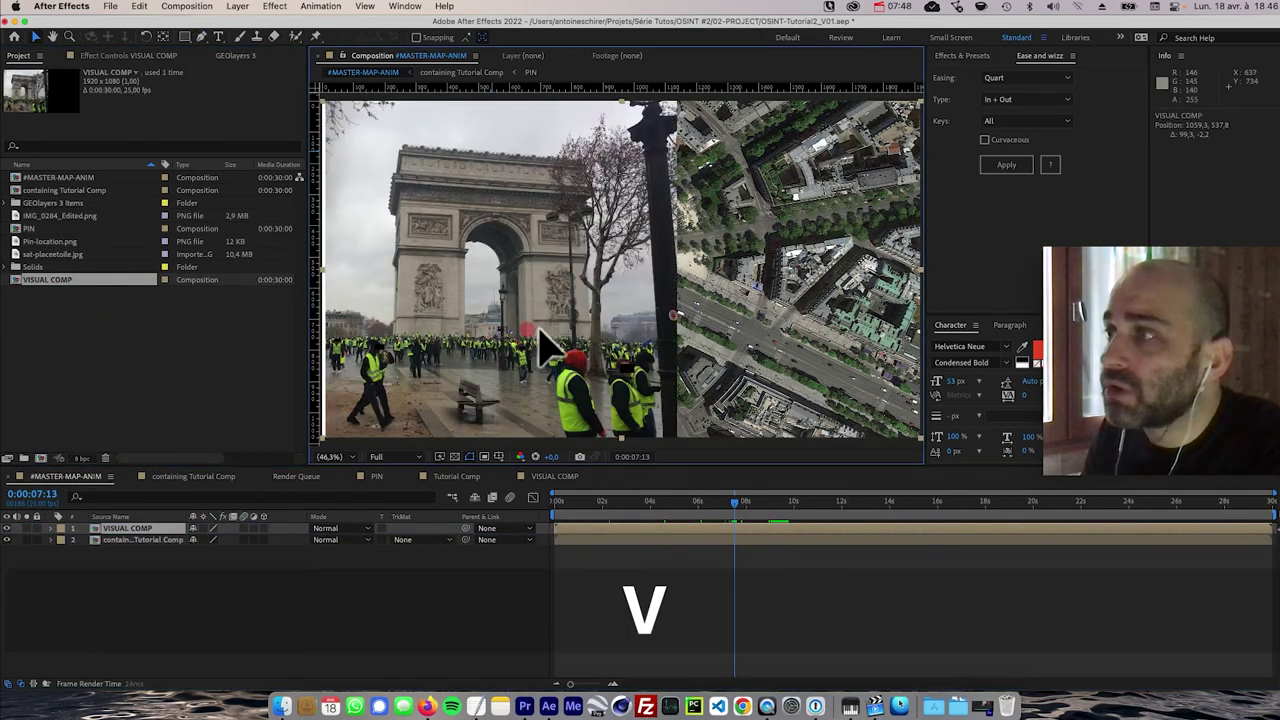
drag(551, 349, 770, 320)
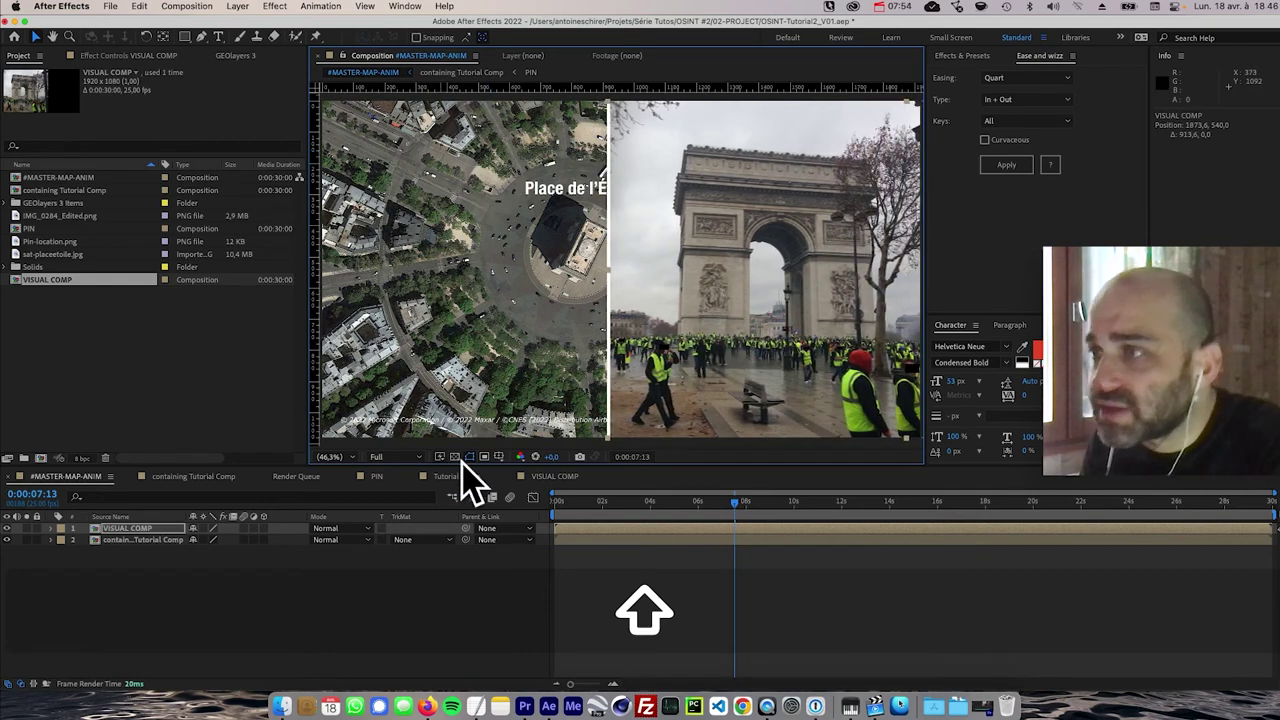
- Show the title/action safe guides and align VISUAL COMP's white edge with the frame centre at position 1914.1, 540
click(499, 456)
click(530, 468)
drag(663, 366, 675, 375)
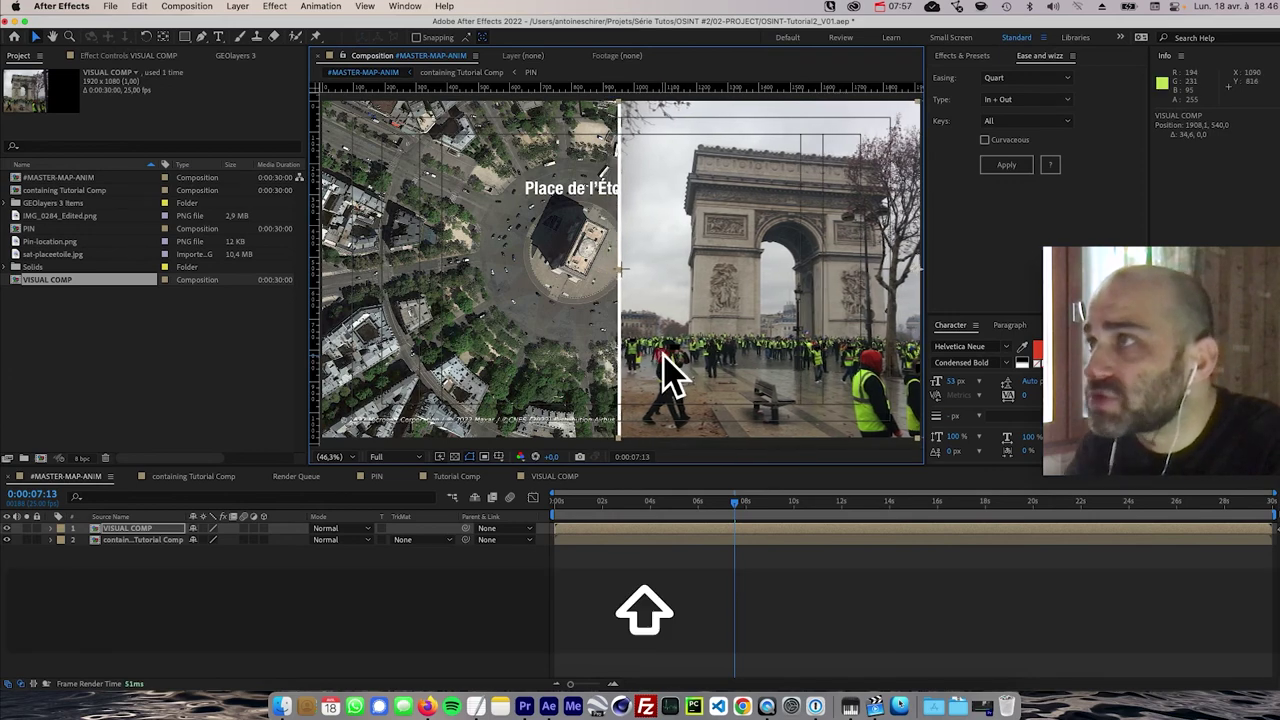
key(Right)
key(Left)
key(Right)
key(Right)
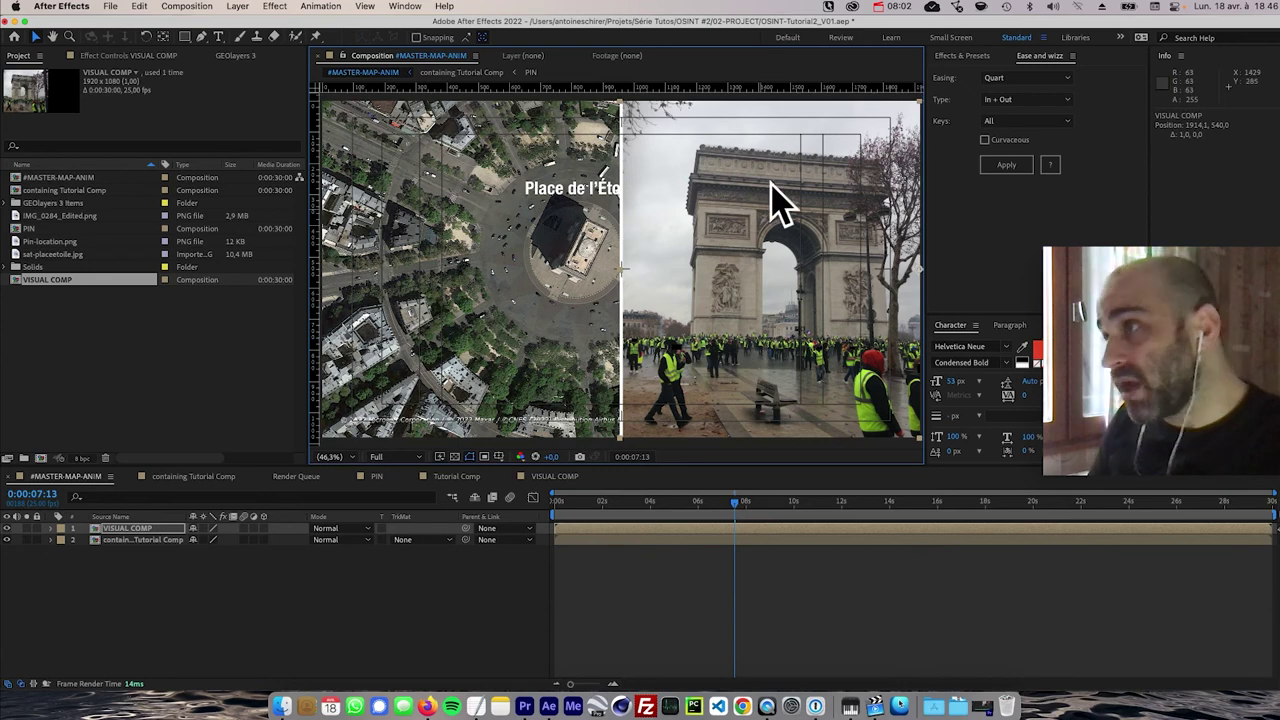
- Animate VISUAL COMP's position from off-screen right at 0:00:07:13 to 1914.1, 540 at 0:00:09:14
key(p)
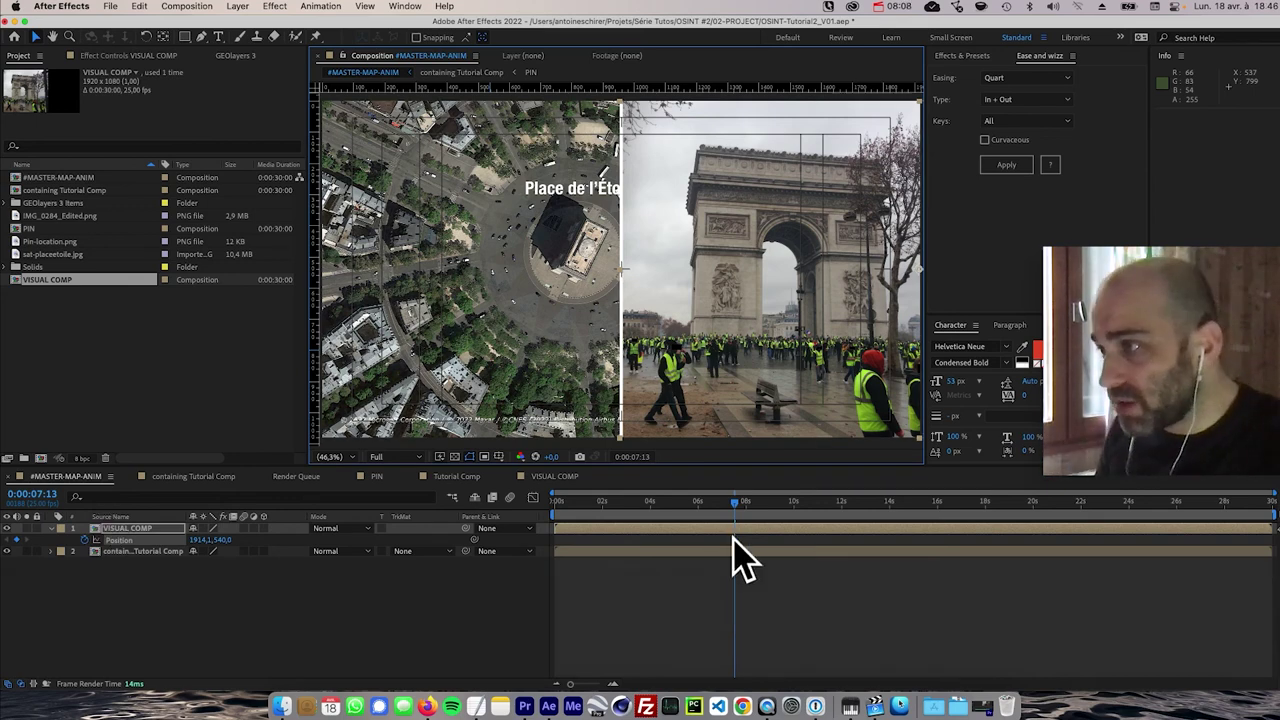
click(737, 541)
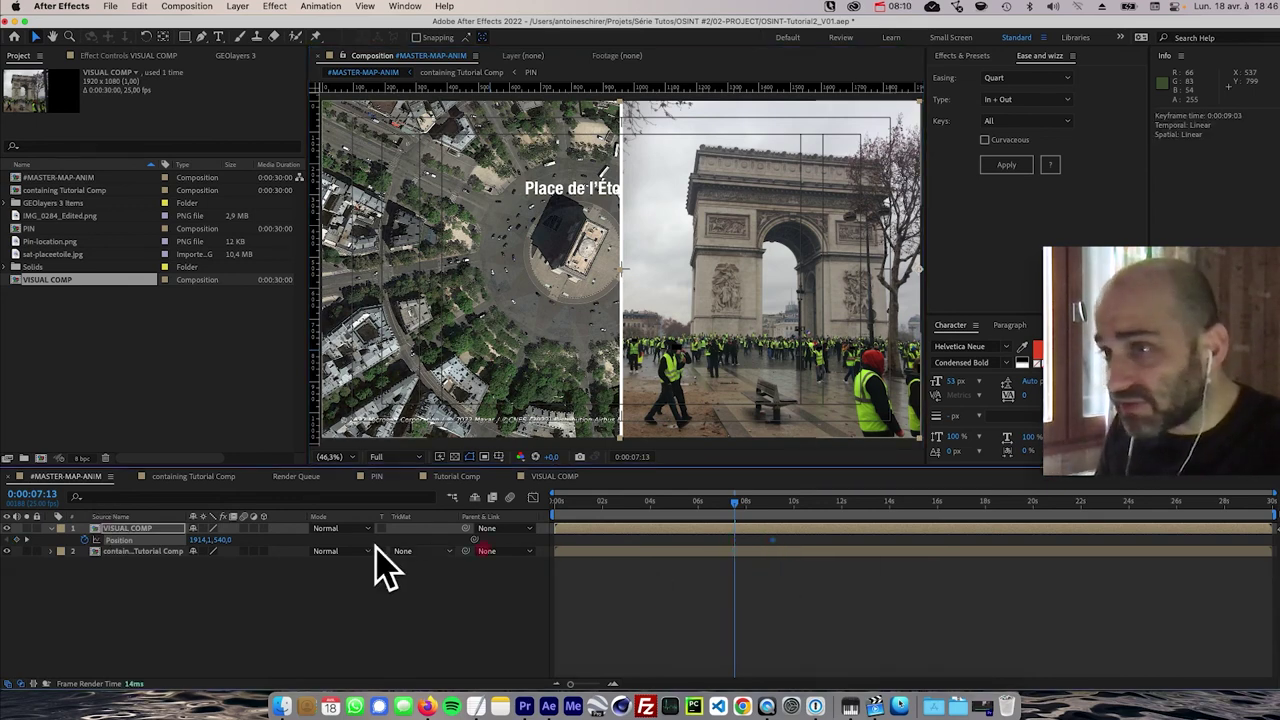
drag(210, 540, 850, 513)
drag(737, 502, 788, 542)
click(775, 540)
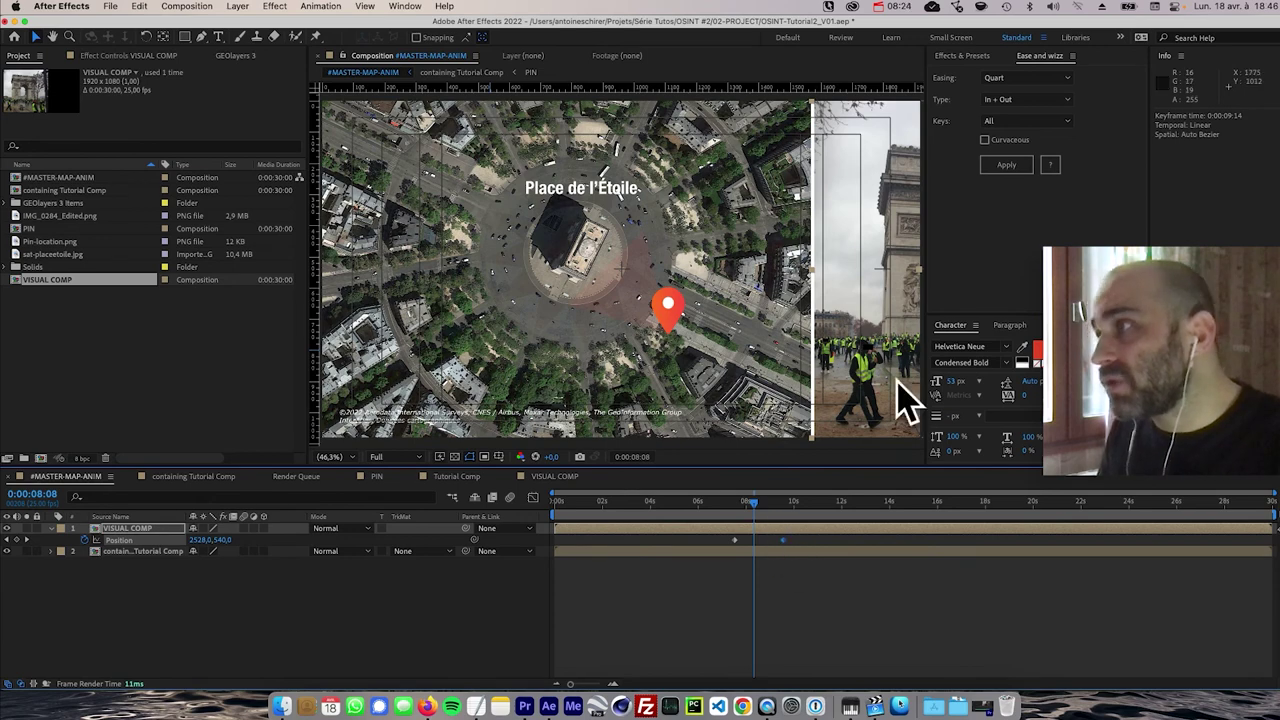
- Apply Expo In + Out easing to VISUAL COMP's position keyframes with Ease and Wizz
click(1025, 78)
click(1016, 115)
click(1006, 164)
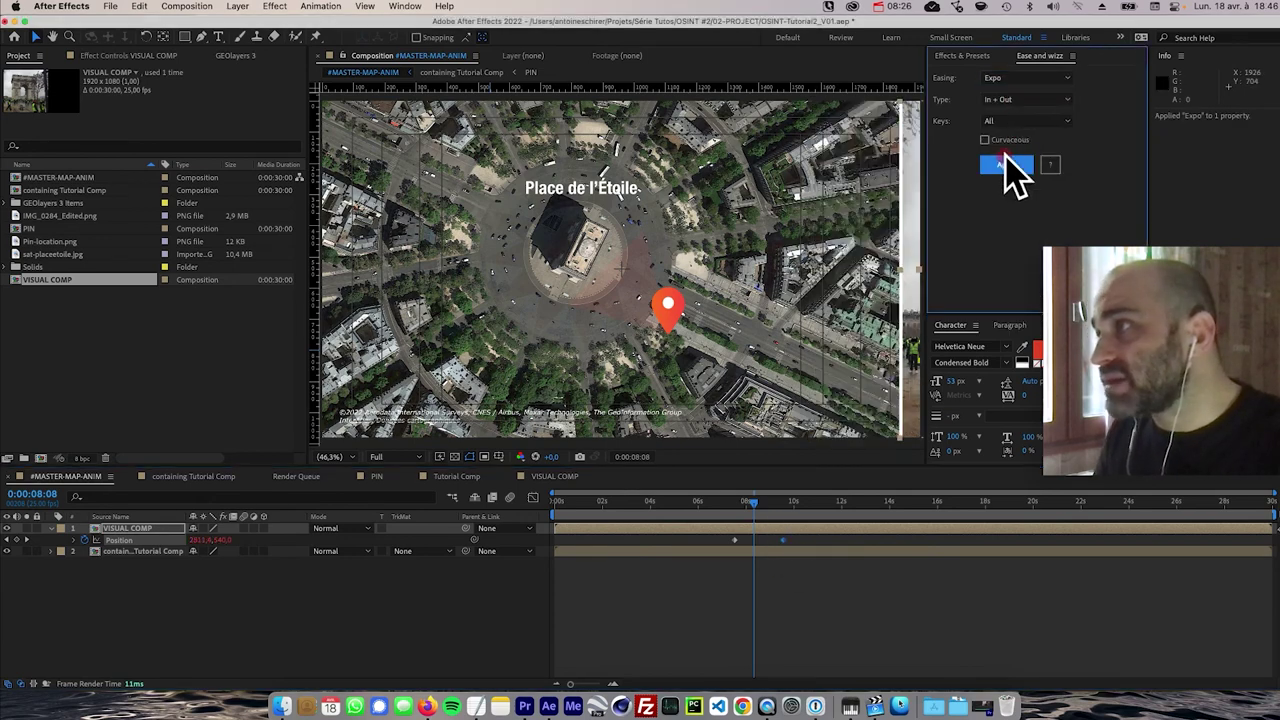
click(743, 502)
- Add position keyframes at 960, 540 to the containing Tutorial Comp layer at 0:00:09:14 and 0:00:07:13, matching VISUAL COMP's keyframe times
drag(749, 503, 777, 503)
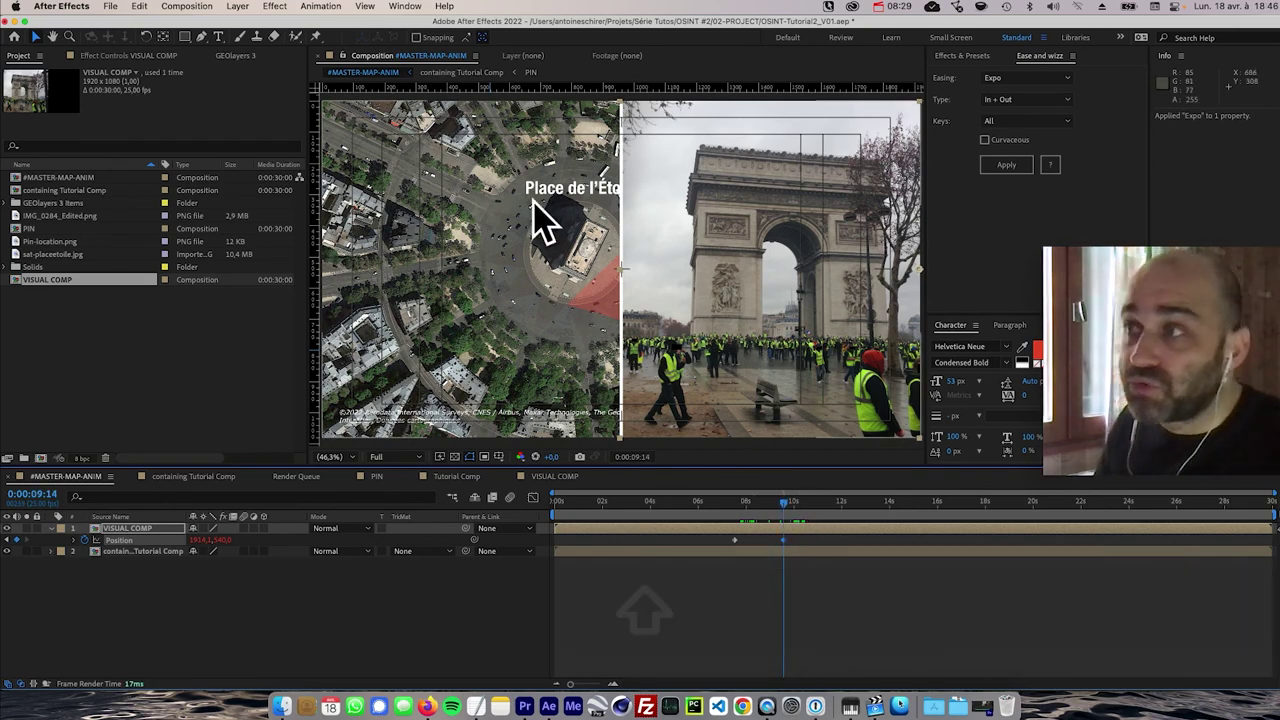
click(150, 551)
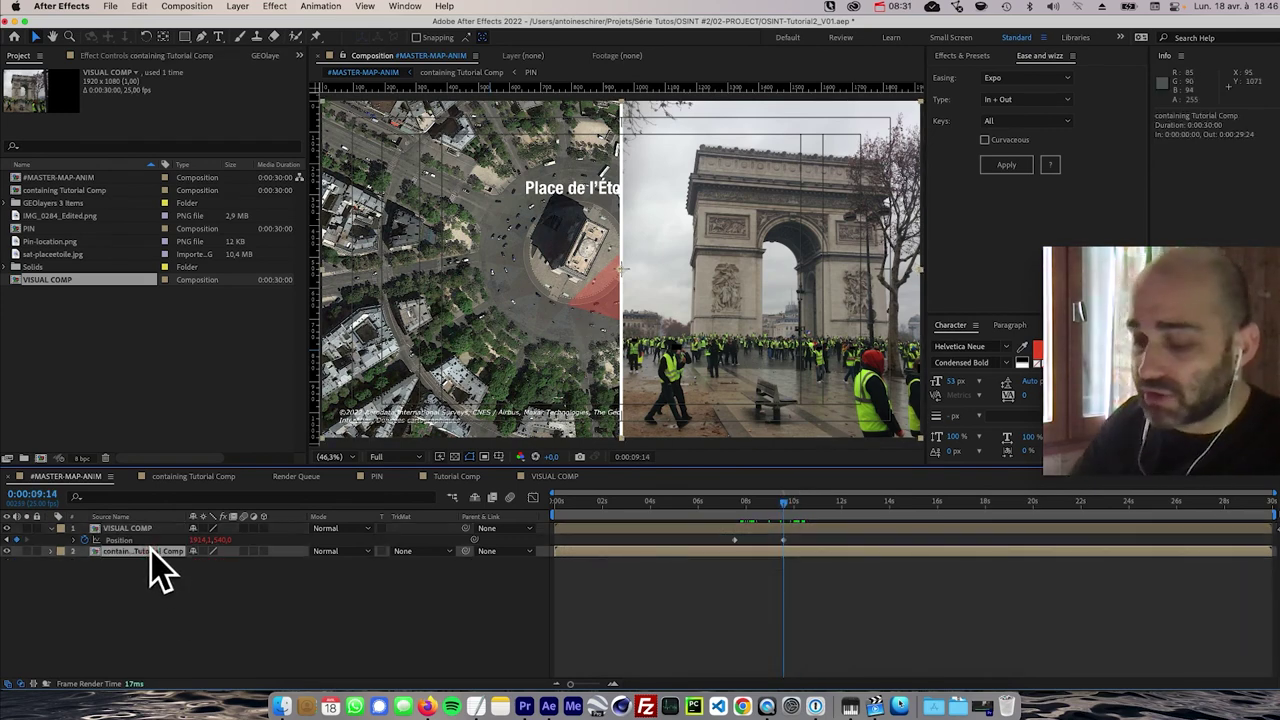
key(alt+shift+p)
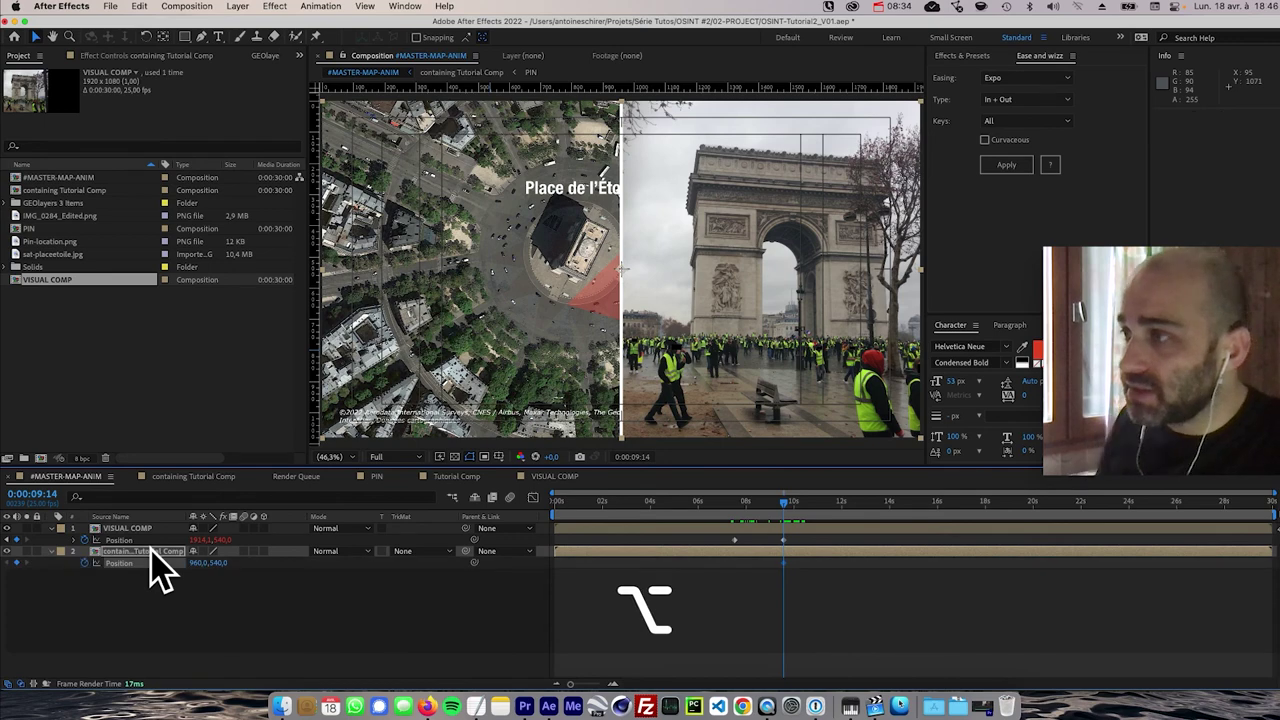
shift+click(737, 502)
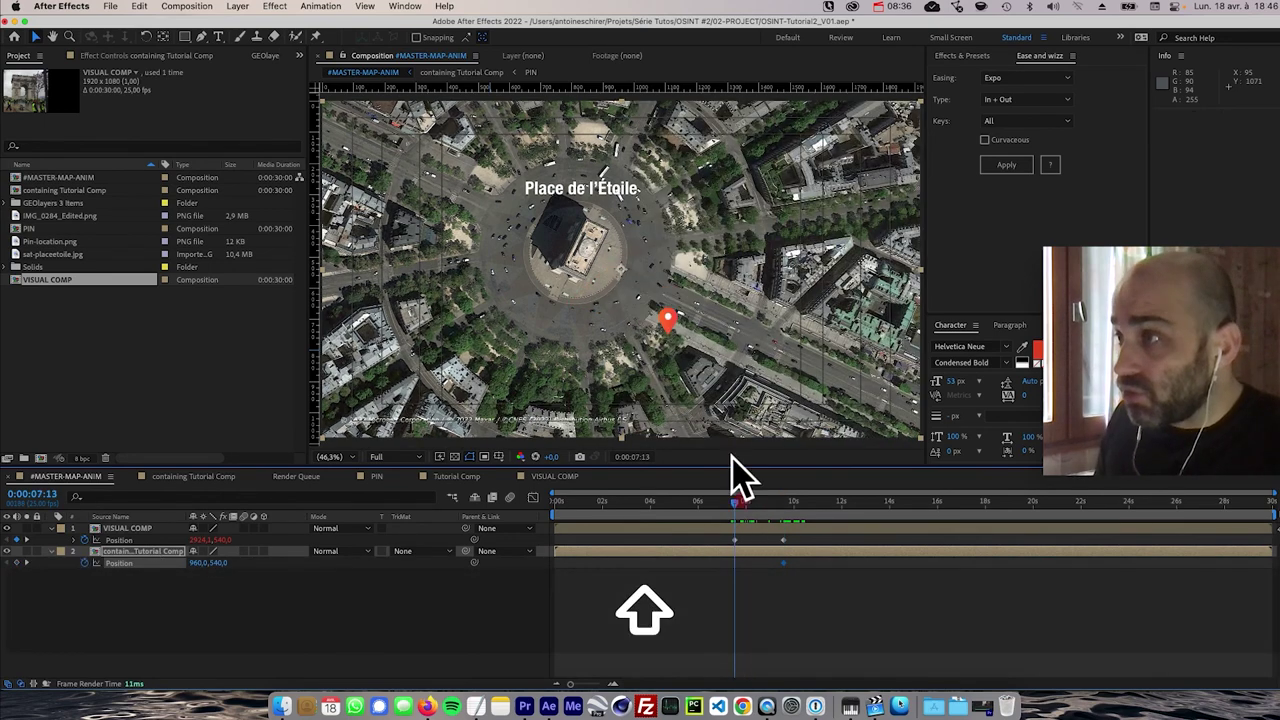
drag(629, 523, 740, 537)
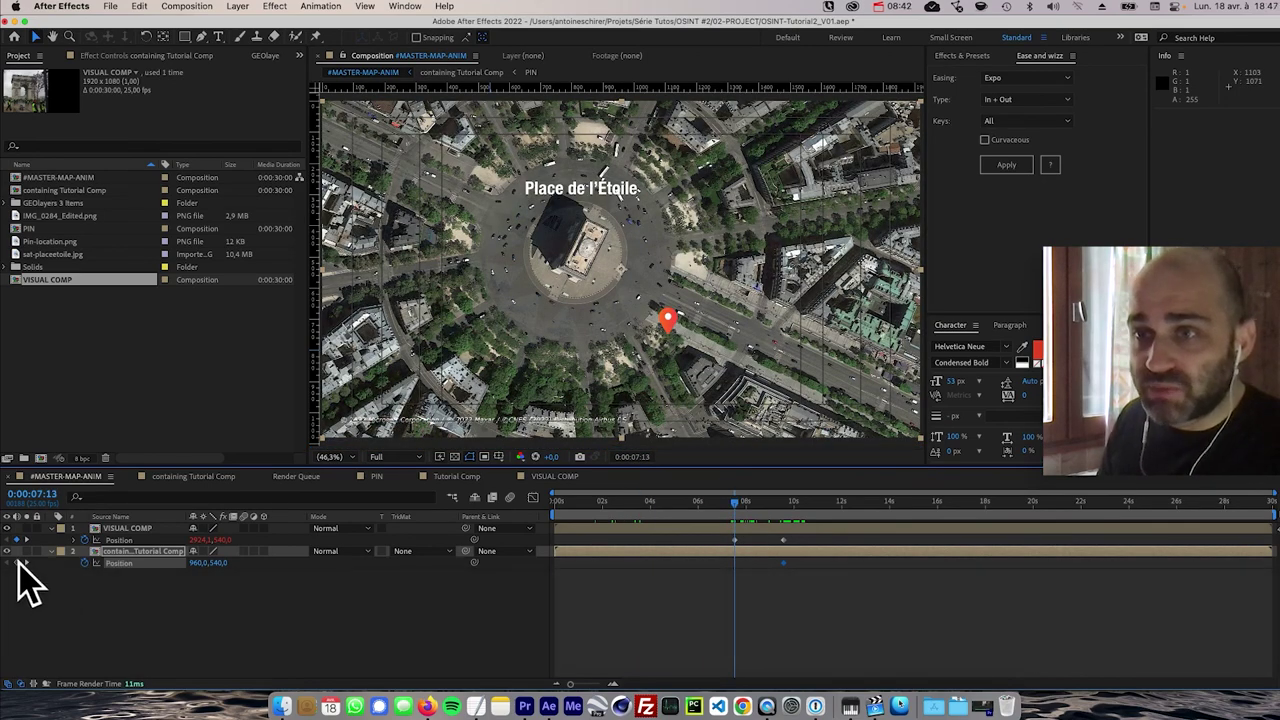
- At 0:00:09:14, shift the containing Tutorial Comp map left to about X 556 so Place de l'Étoile is centred in the free half
key(Home)
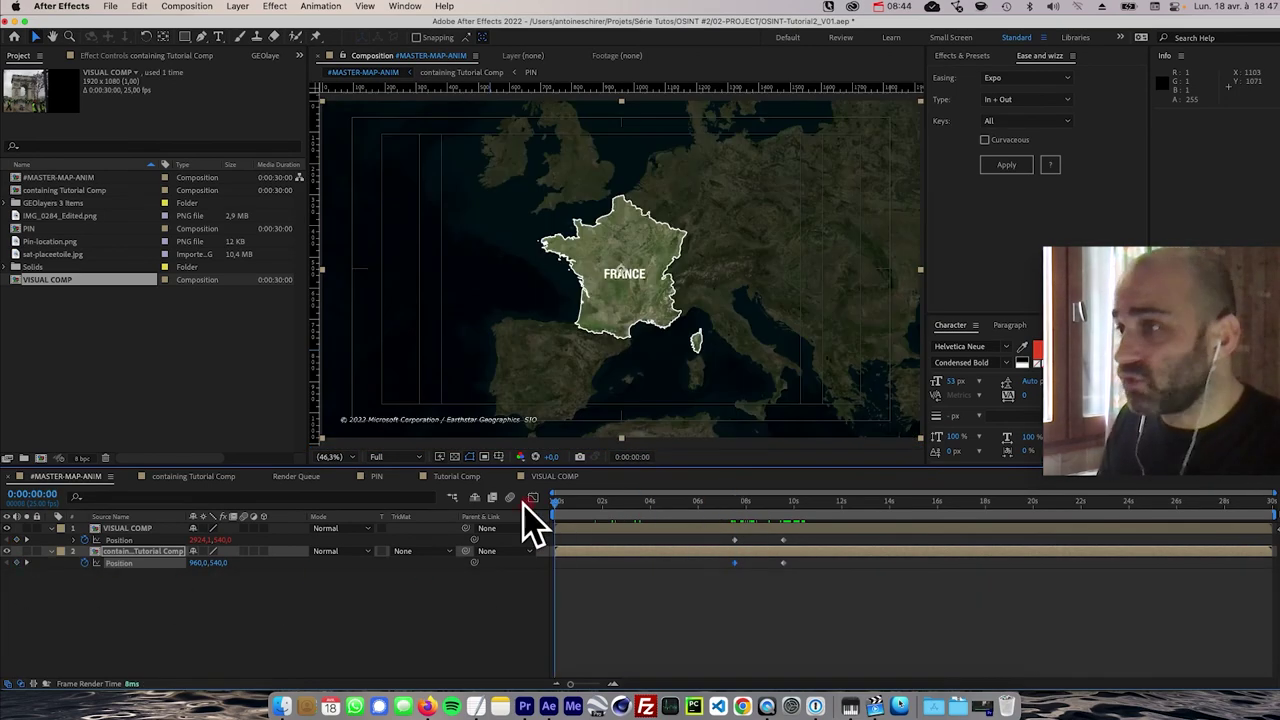
drag(556, 502, 789, 516)
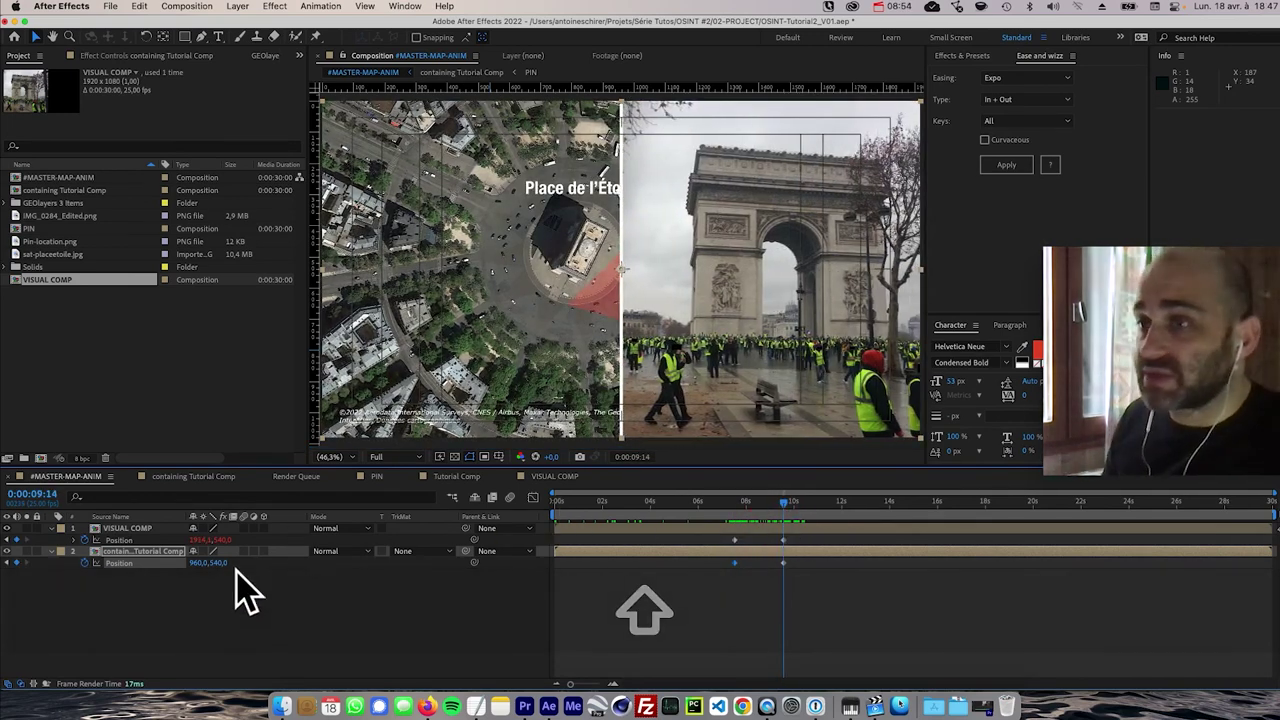
drag(195, 563, 3, 572)
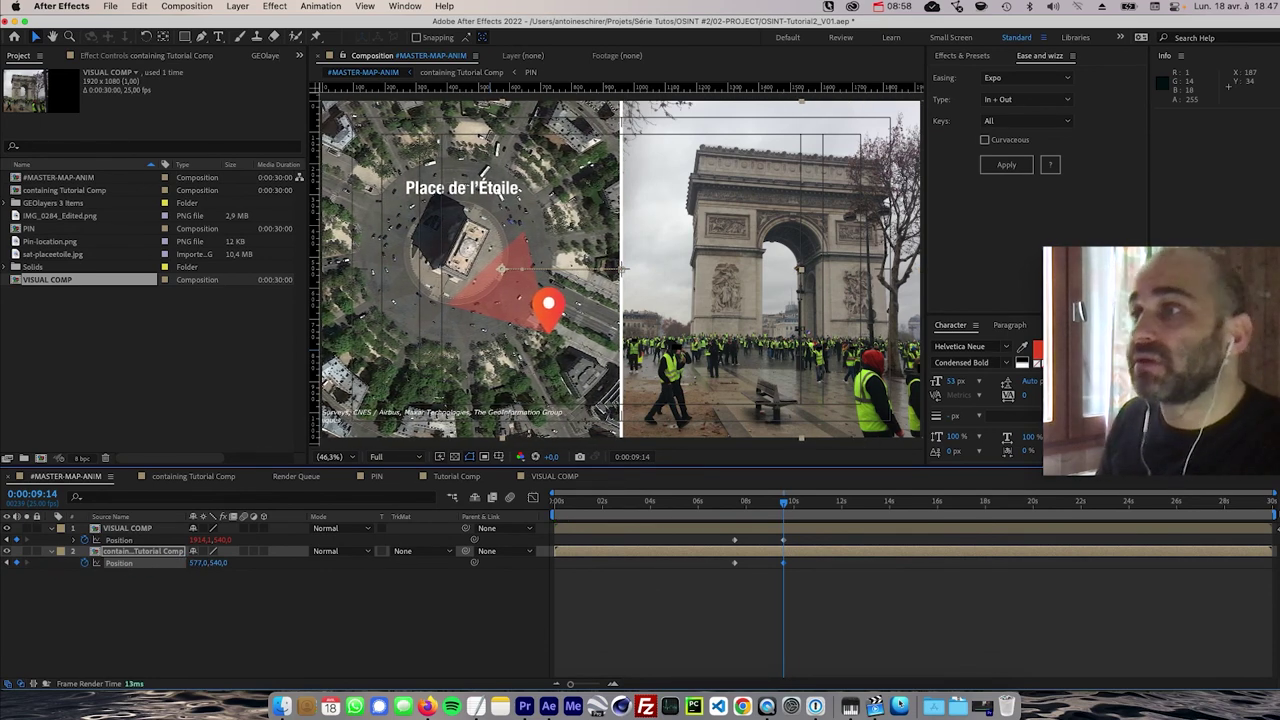
- Apply Expo In + Out easing to the map layer's position keyframes and preview the transition from just before 0:00:07:13
click(1003, 164)
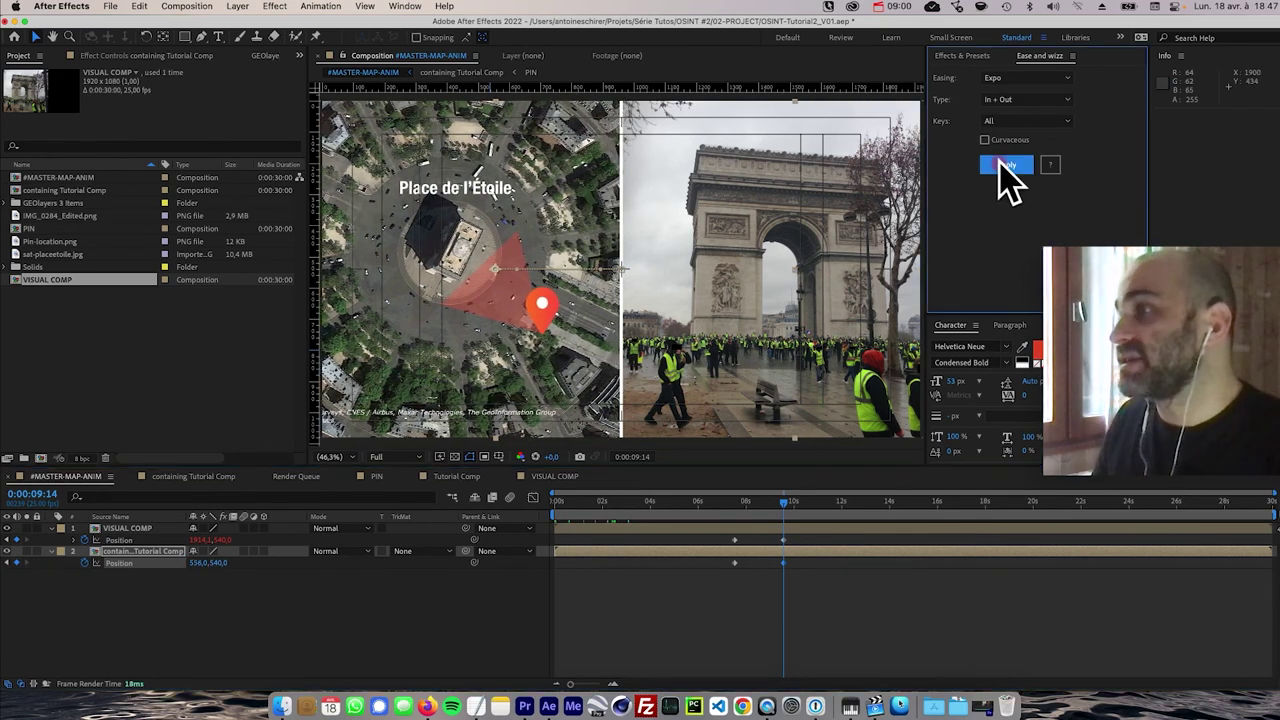
click(711, 496)
key(space)
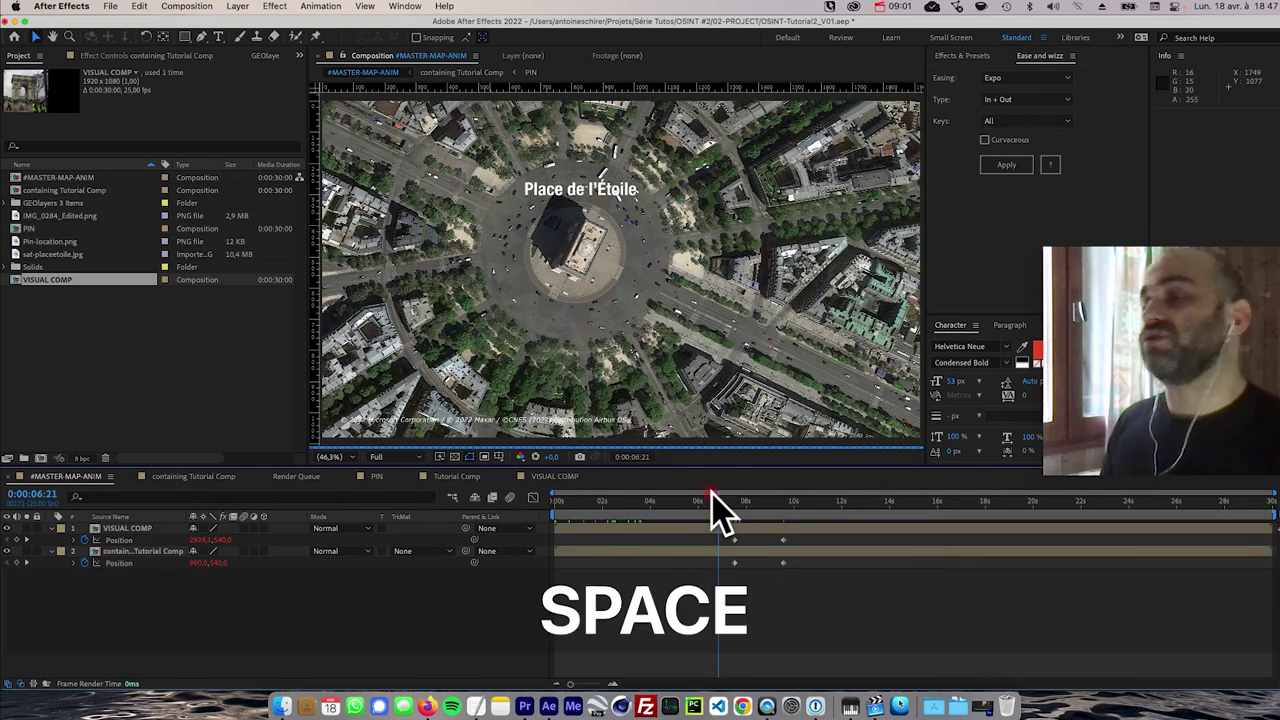